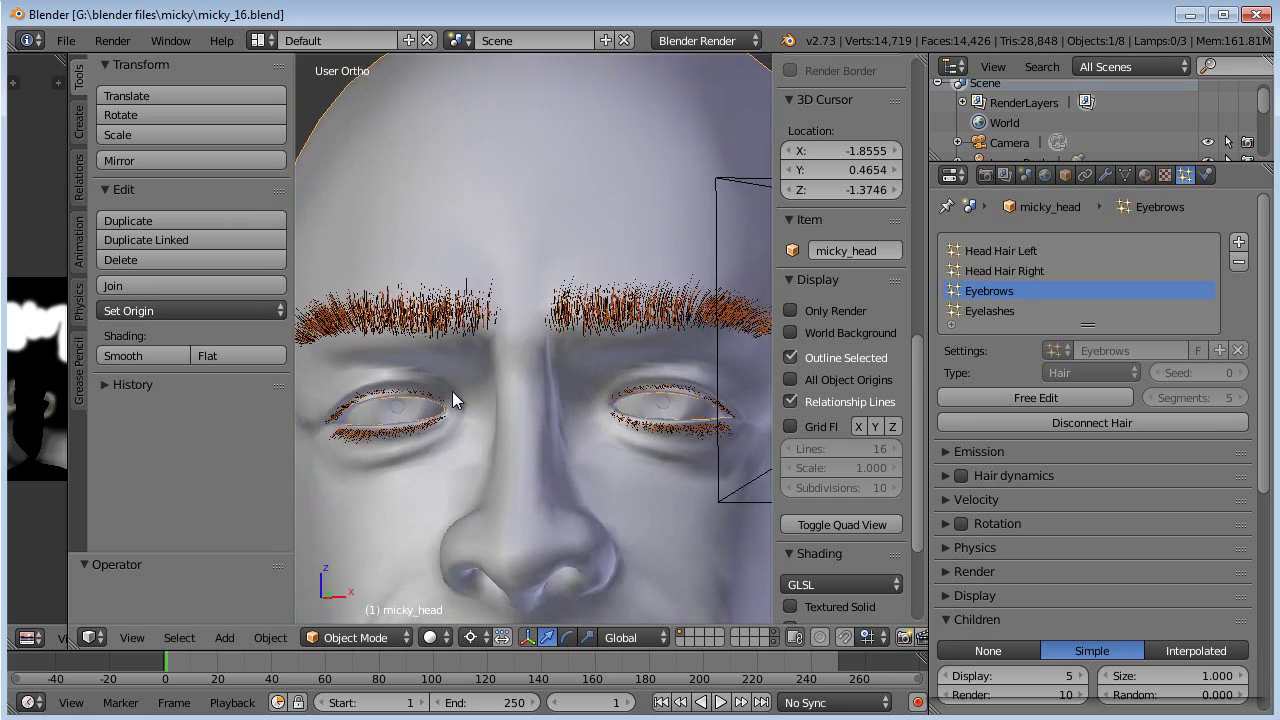
# - Hide the Eyebrows and Eyelashes particle modifiers of micky_head in the viewport
pyautogui.scroll(-3, 536, 444)
pyautogui.keyDown('shift'); pyautogui.moveTo(668, 499); pyautogui.dragTo(511, 400, button='middle'); pyautogui.keyUp('shift')
pyautogui.moveTo(549, 351); pyautogui.dragTo(674, 337, button='middle')
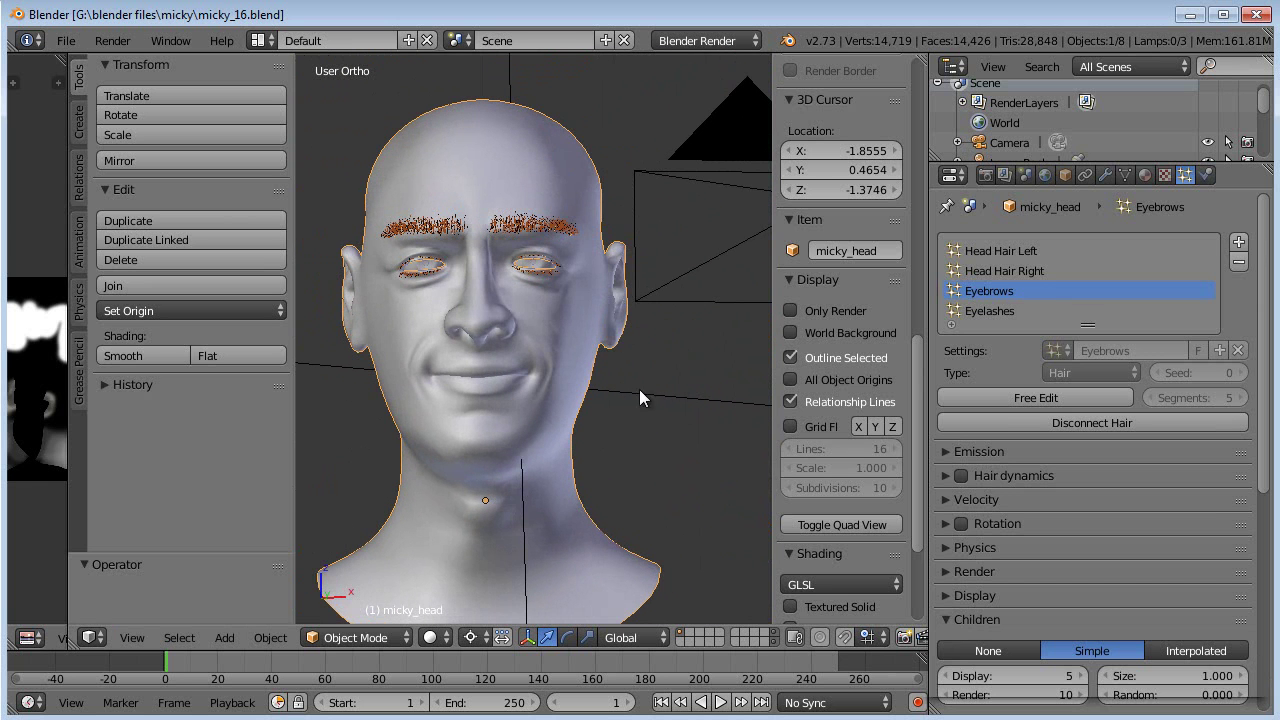
pyautogui.click(1106, 176)
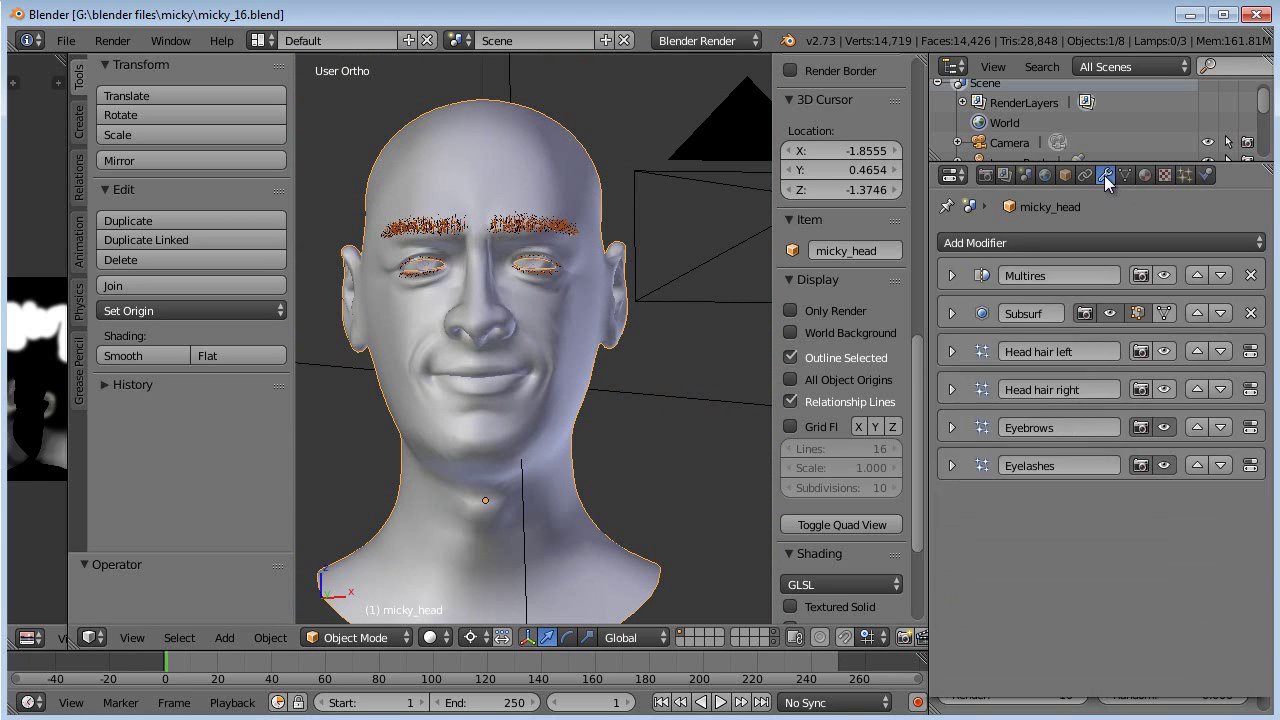
pyautogui.click(1164, 465)
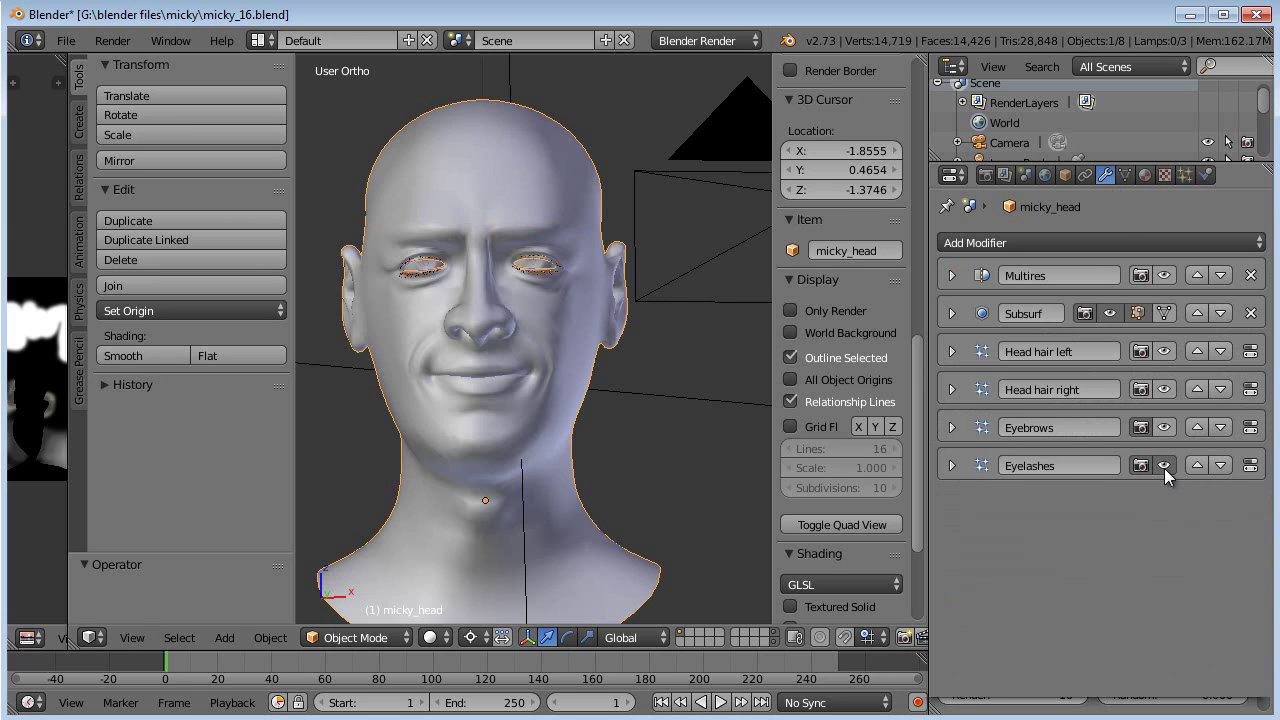
pyautogui.moveTo(640, 350); pyautogui.dragTo(577, 323, button='middle')
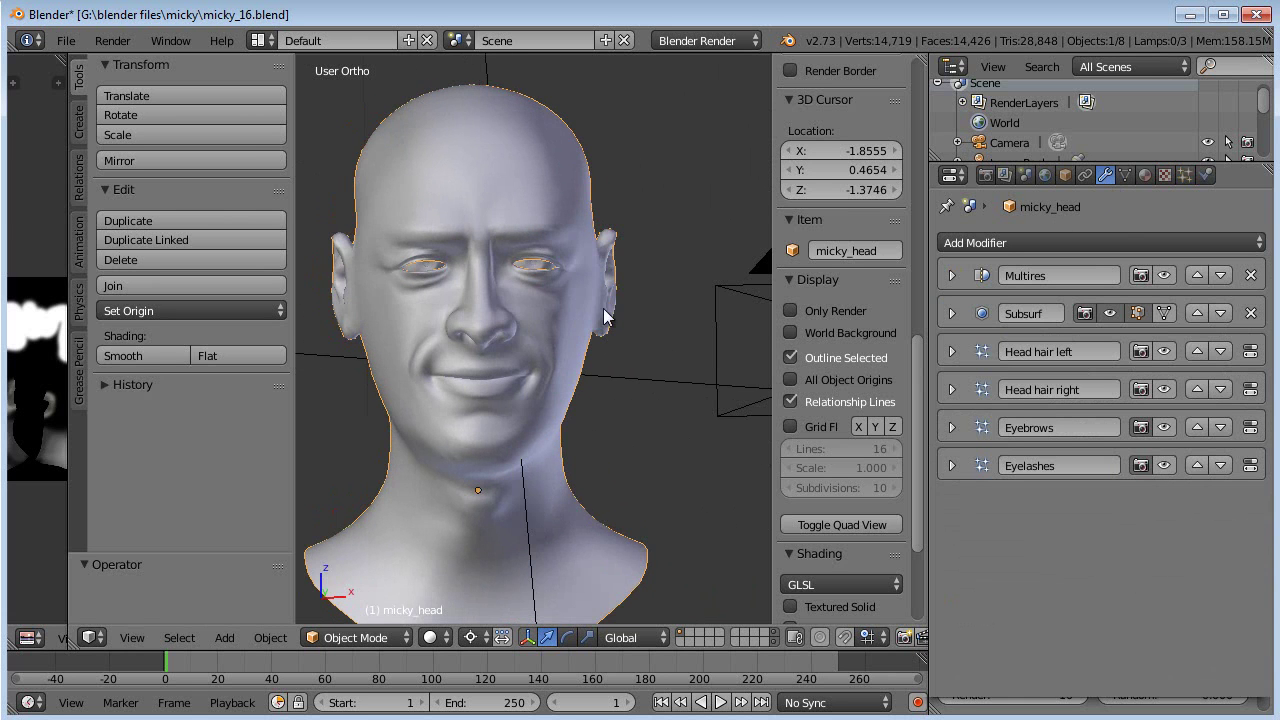
# - Show the head's mesh data properties and start the Screencast Keys display
pyautogui.click(1126, 177)
pyautogui.scroll(-5, 847, 544)
pyautogui.click(840, 605)
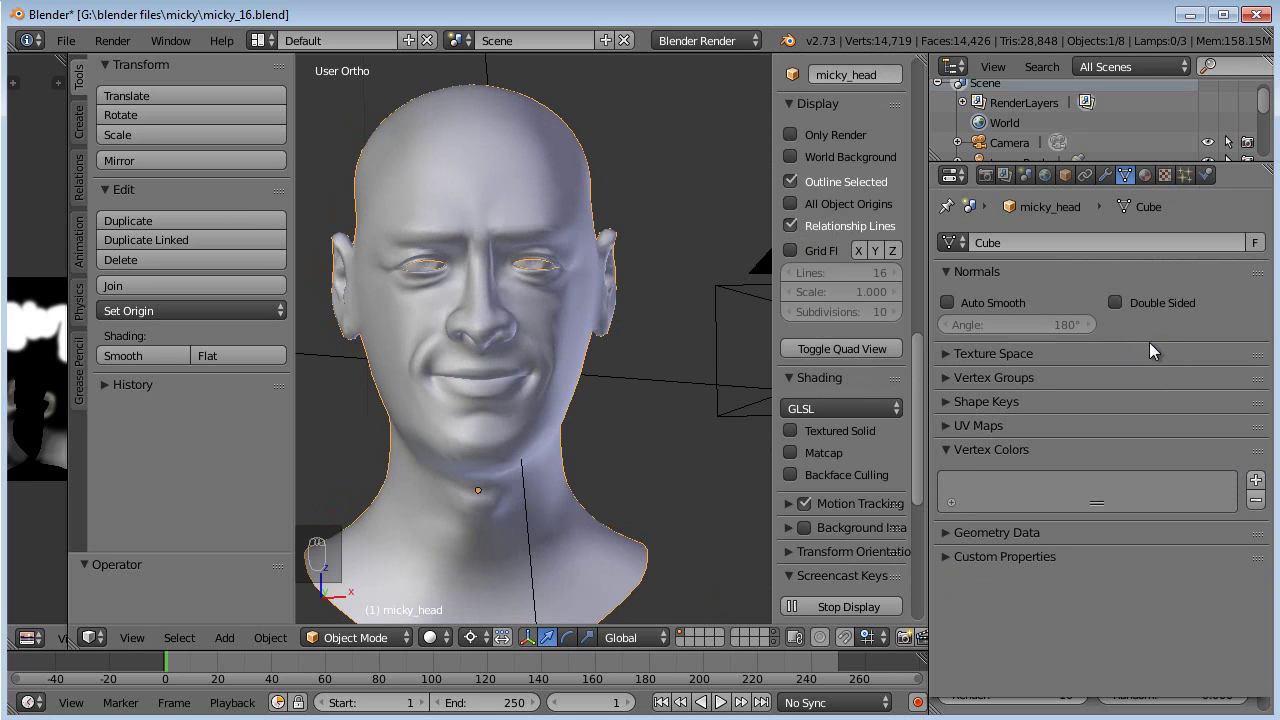
# - Check the head's vertex groups and add a Basis shape key to the mesh
pyautogui.click(1018, 377)
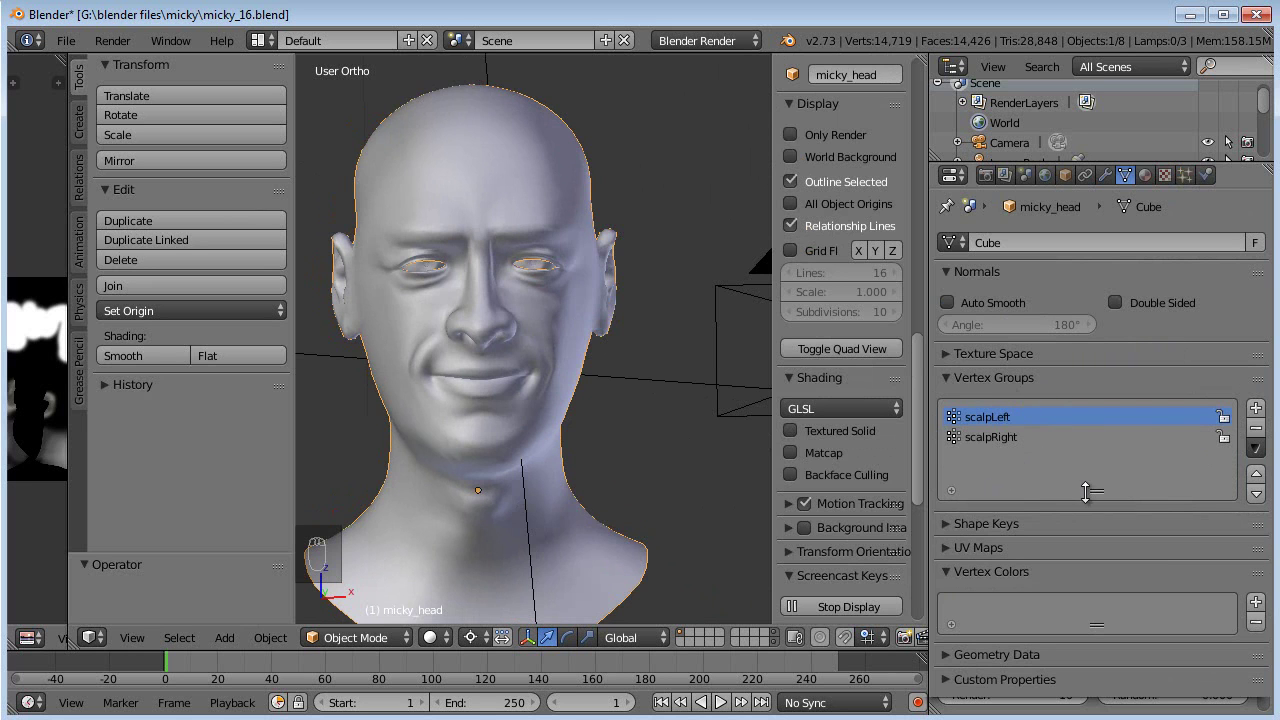
pyautogui.moveTo(1095, 461); pyautogui.dragTo(1094, 415)
pyautogui.click(988, 377)
pyautogui.click(1006, 401)
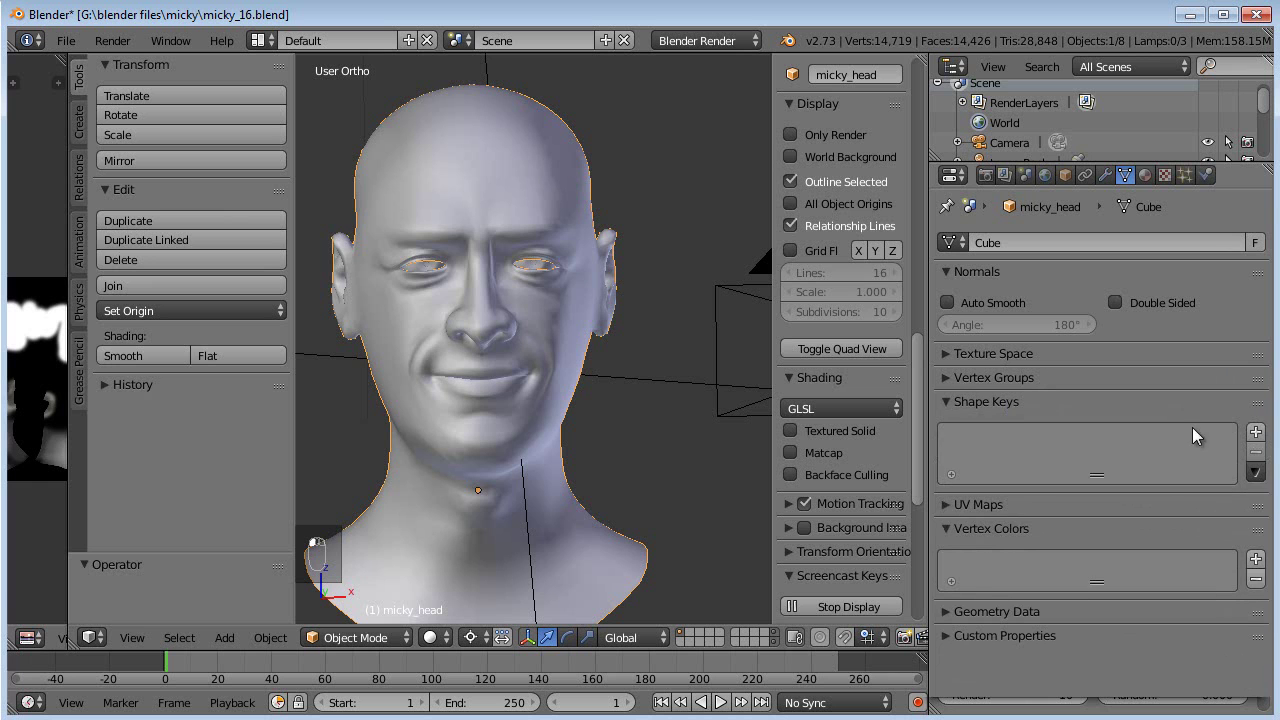
pyautogui.click(1255, 432)
pyautogui.moveTo(760, 310); pyautogui.dragTo(695, 330, button='middle')
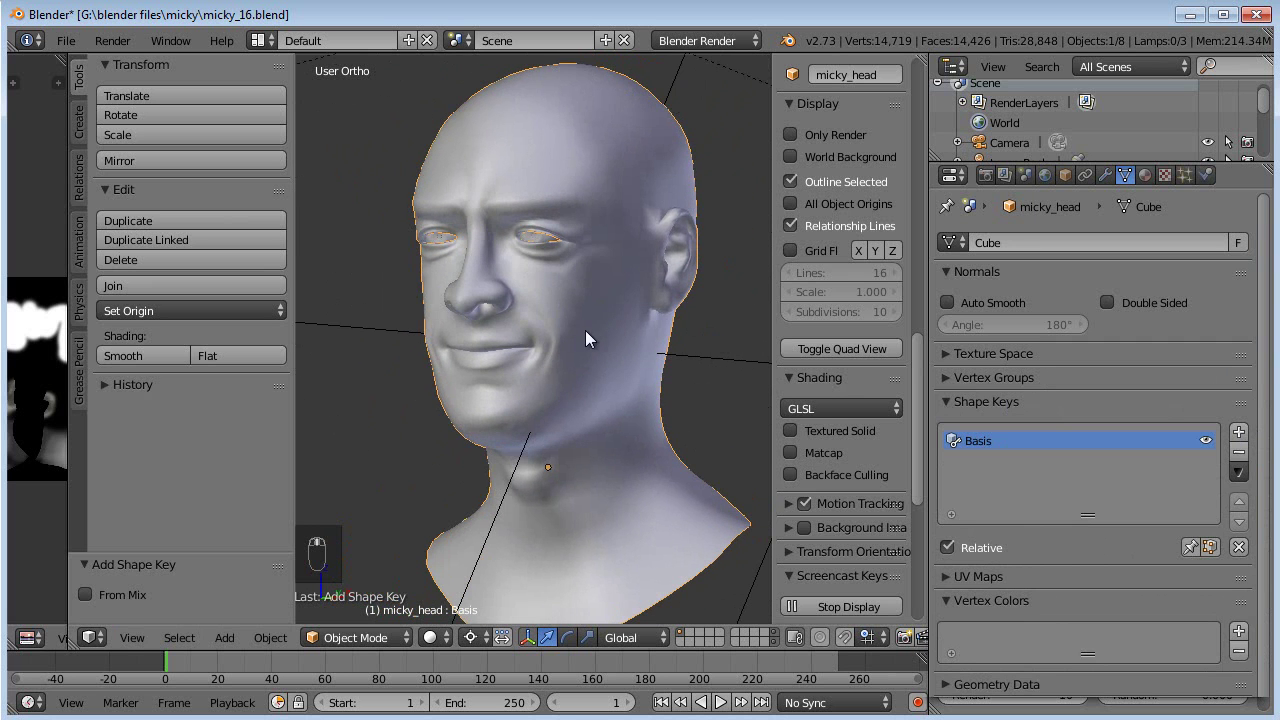
pyautogui.moveTo(546, 323); pyautogui.dragTo(577, 331, button='middle')
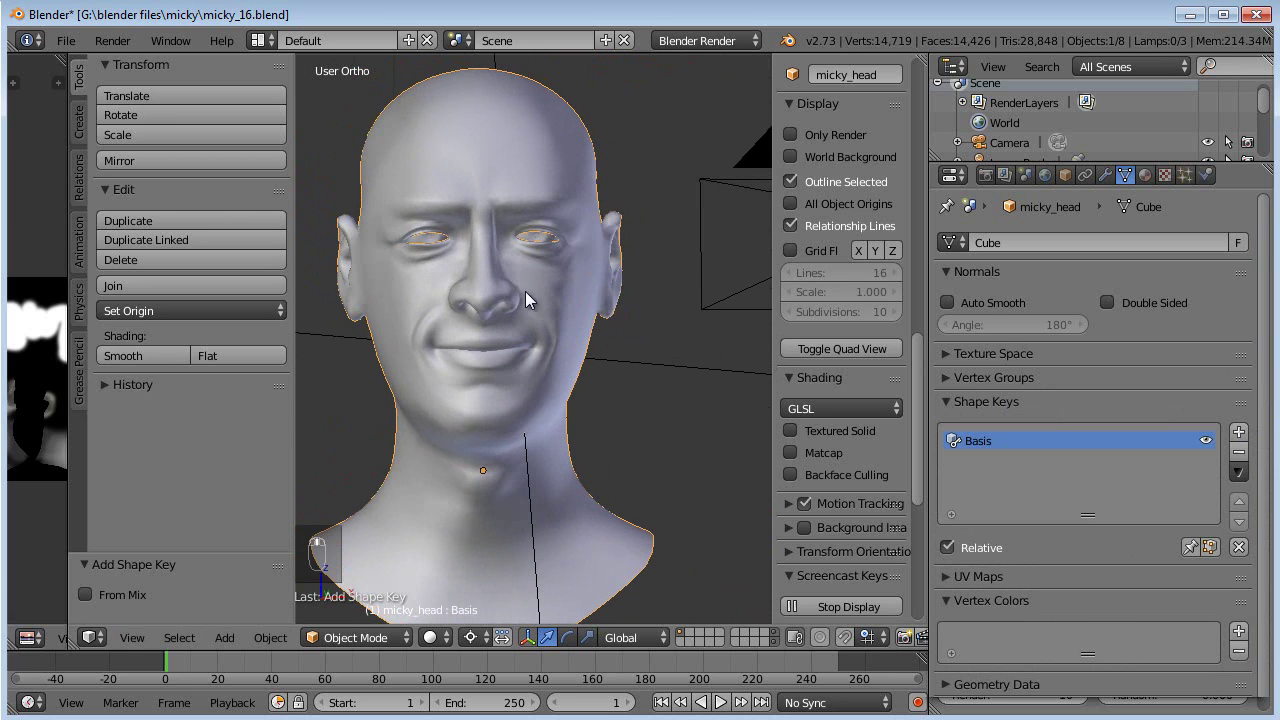
# - Add a second shape key, reveal all hidden head geometry in Edit Mode, and deselect everything
pyautogui.click(1239, 440)
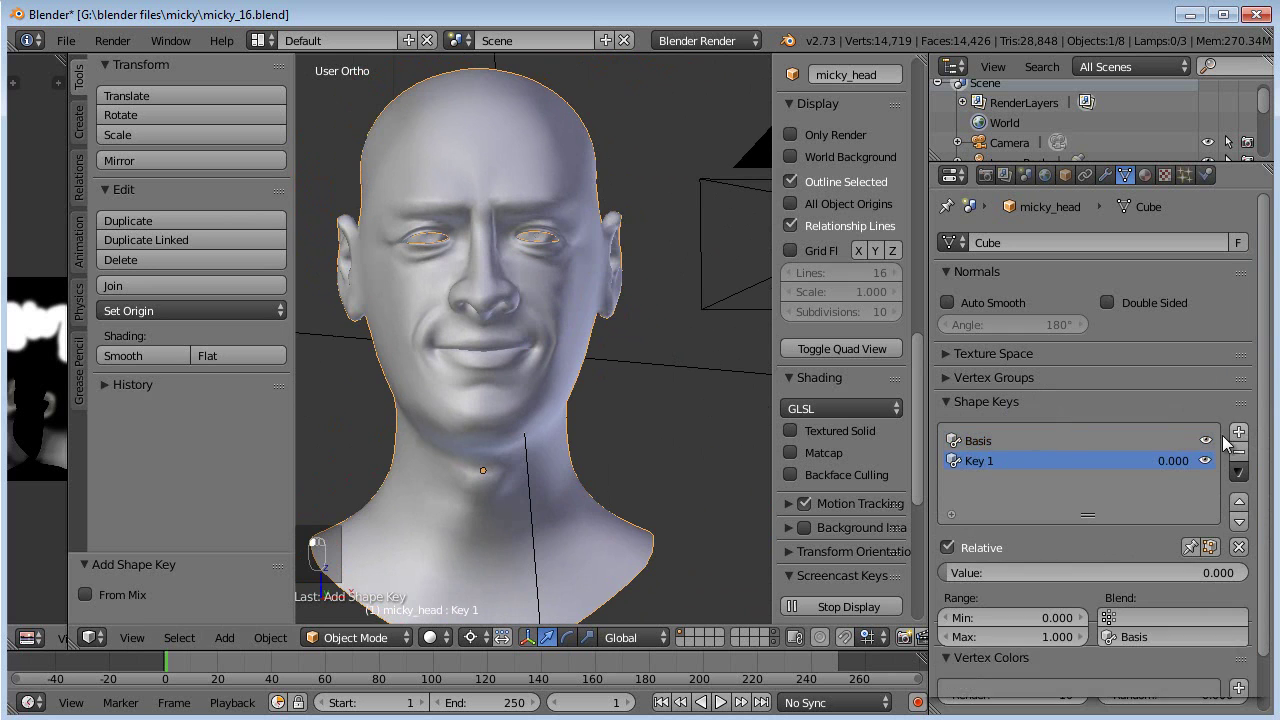
pyautogui.scroll(4, 522, 308)
pyautogui.press('Tab')
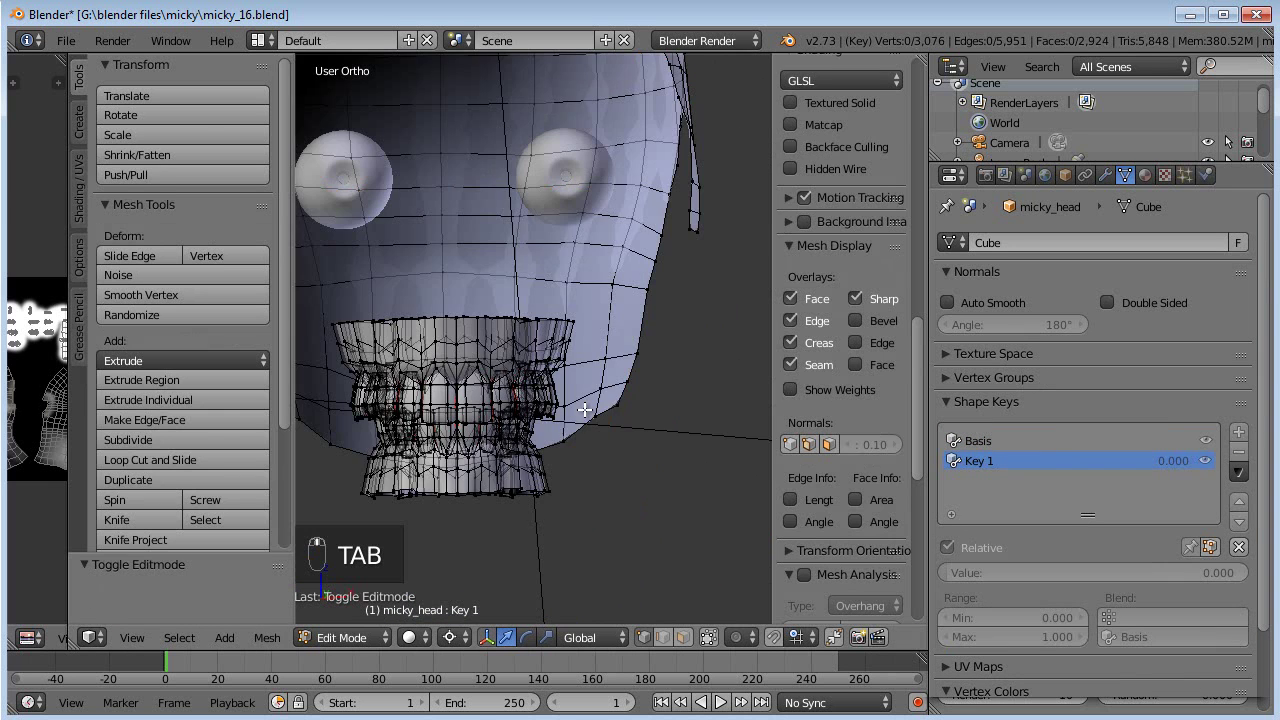
pyautogui.moveTo(610, 365); pyautogui.dragTo(573, 365, button='middle')
pyautogui.hotkey('alt', 'h')
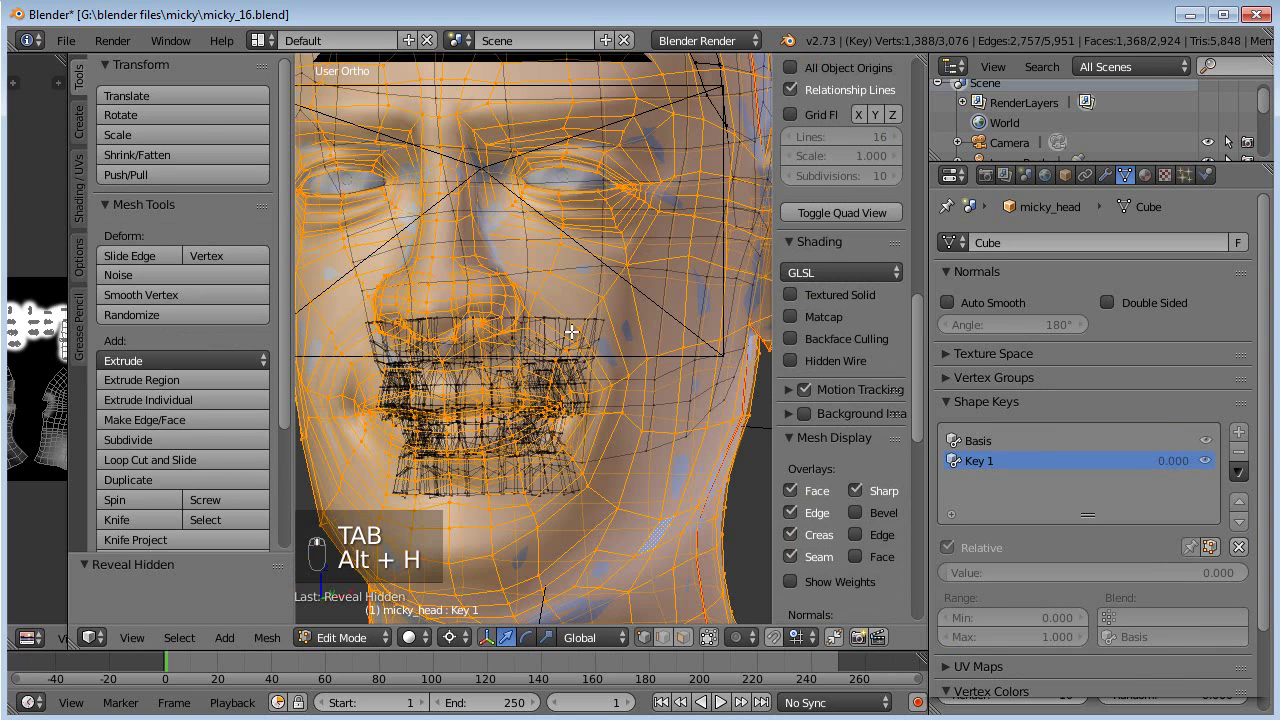
pyautogui.press('a')
# - Select two neighbouring vertices at the mouth corner on the +X side and try moving them
pyautogui.scroll(3, 602, 409)
pyautogui.moveTo(588, 368); pyautogui.dragTo(601, 411, button='middle')
pyautogui.rightClick(545, 402)
pyautogui.keyDown('shift'); pyautogui.rightClick(551, 394); pyautogui.keyUp('shift')
pyautogui.scroll(-5, 600, 375)
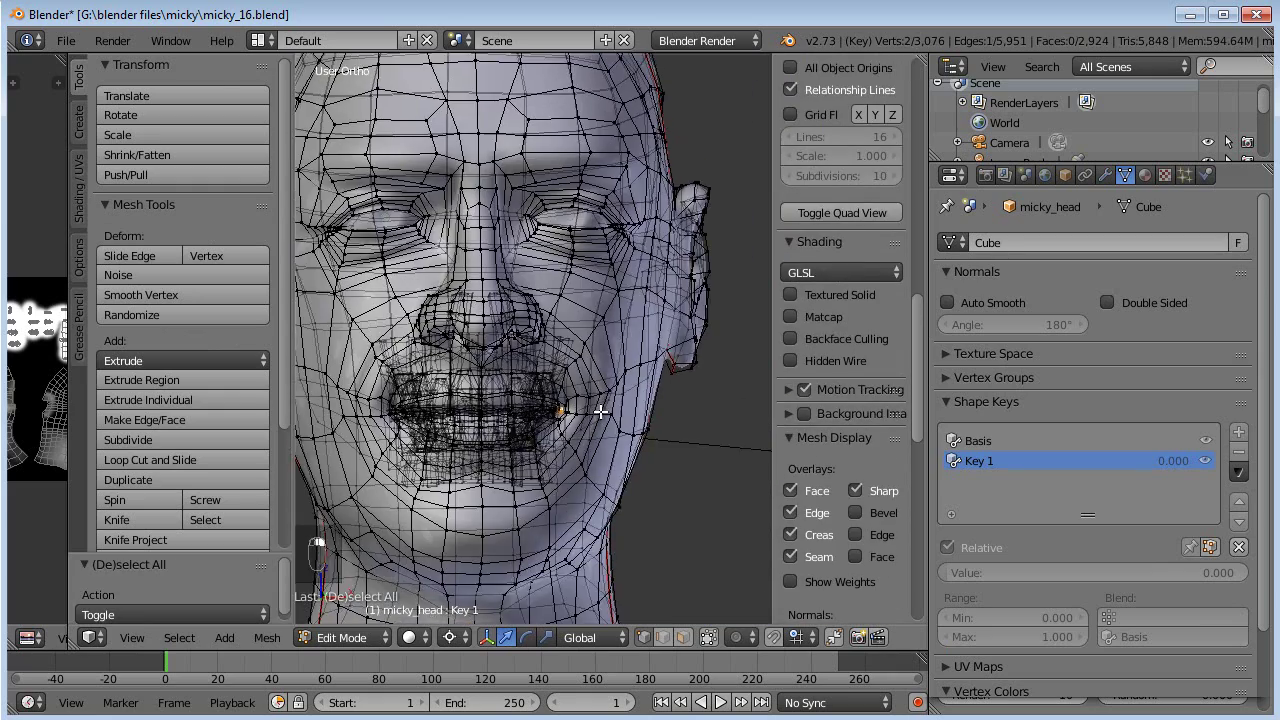
pyautogui.press('g')
pyautogui.rightClick(592, 377)
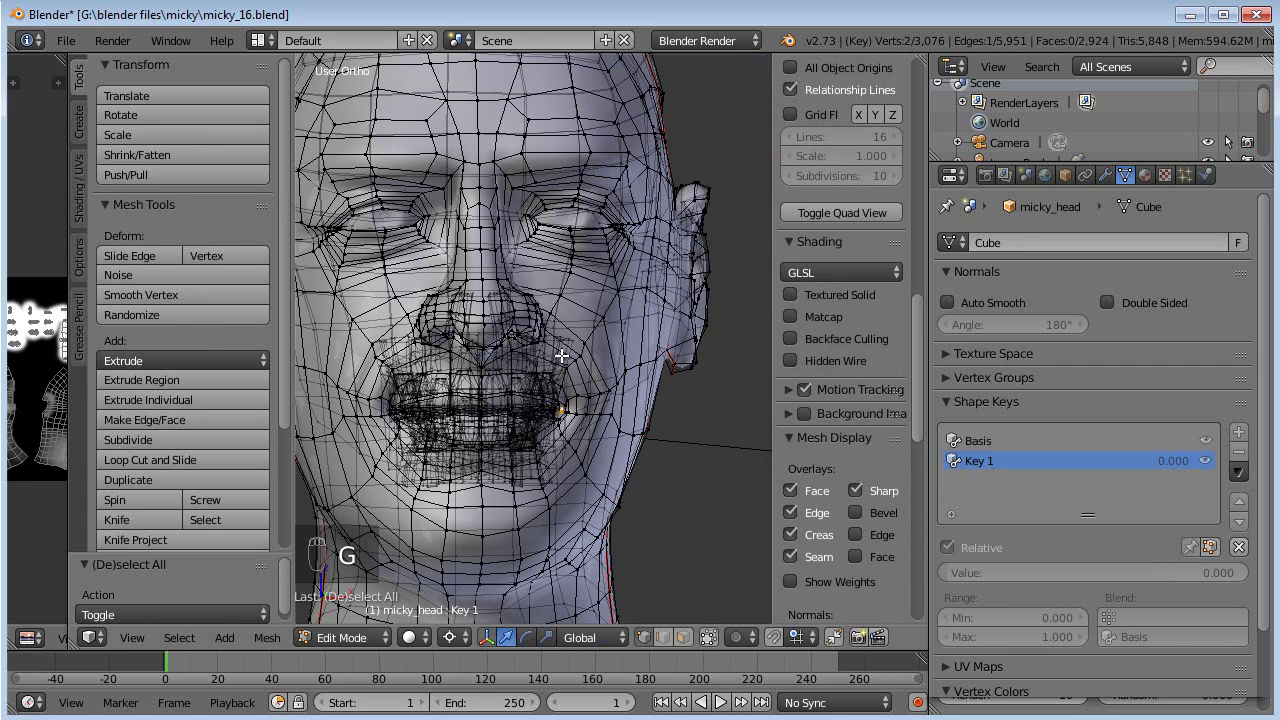
# - Check the X Mirror mesh option and set proportional editing to Connected
pyautogui.click(84, 257)
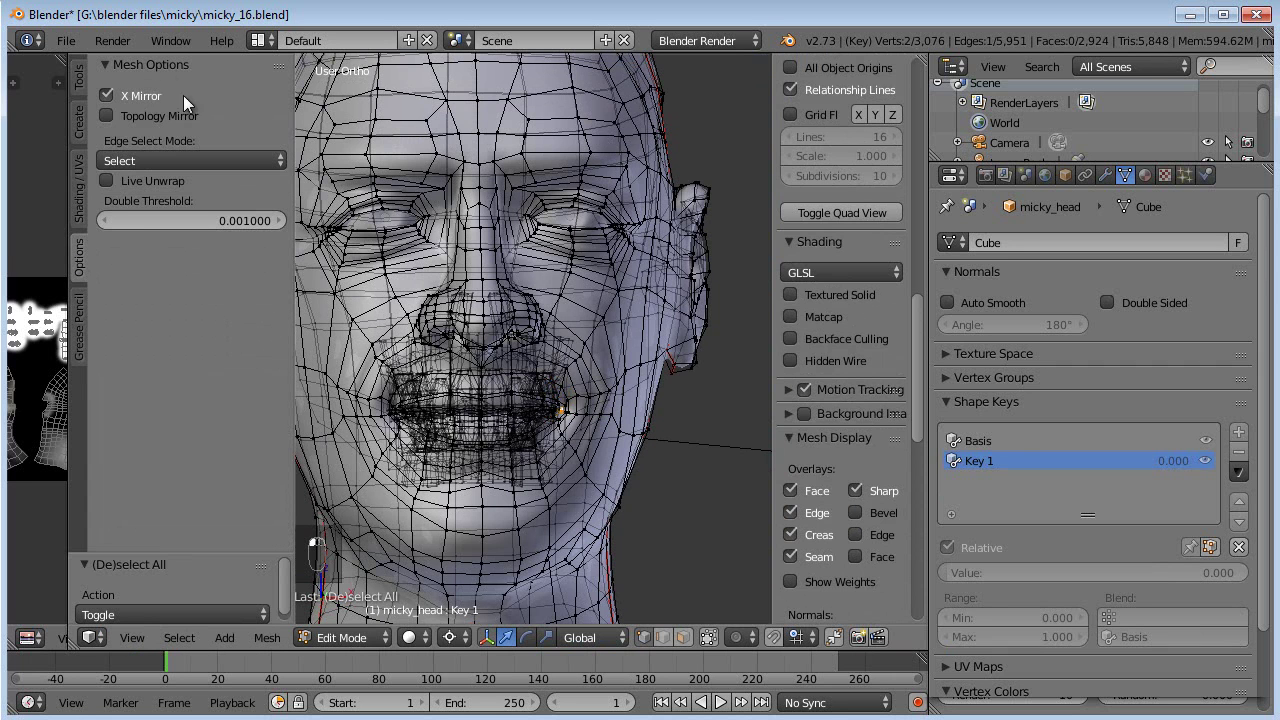
pyautogui.click(741, 637)
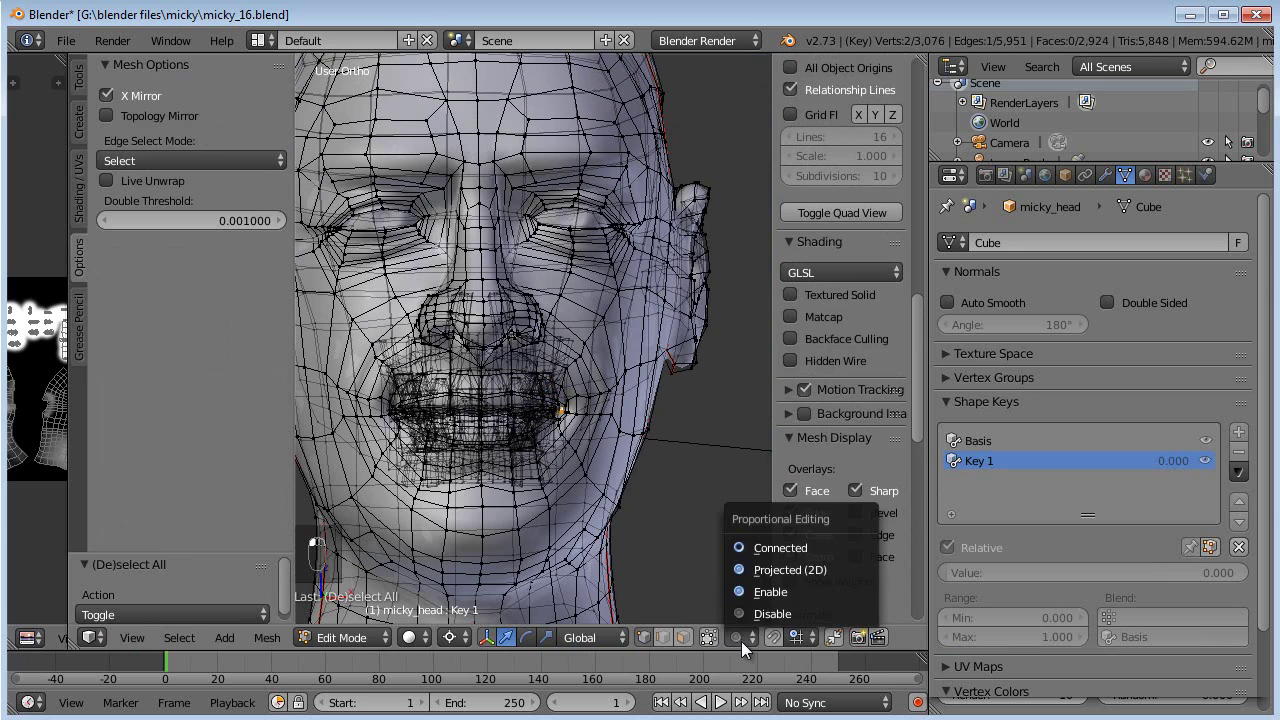
pyautogui.click(757, 550)
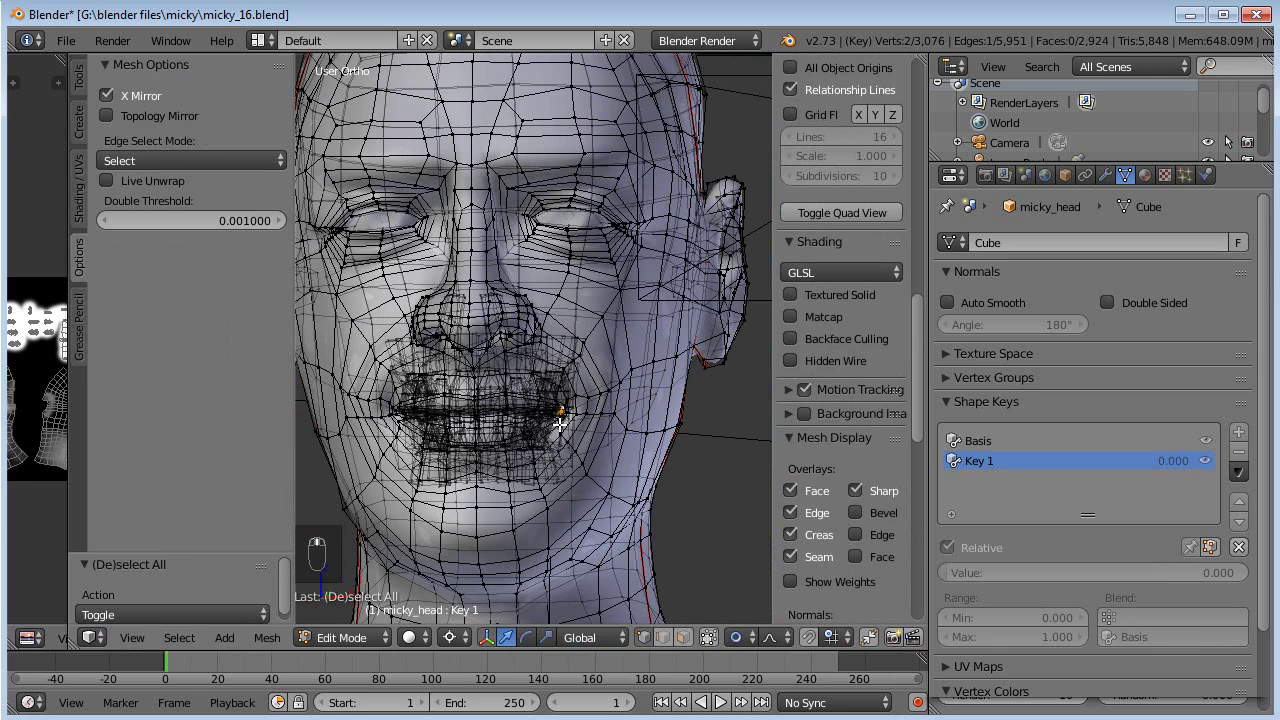
# - Raise the selected mouth corner into a wider smile in front view, using a proportional size of 0.29
pyautogui.press('KP_1')
pyautogui.press('g')
pyautogui.scroll(-5, 566, 420)
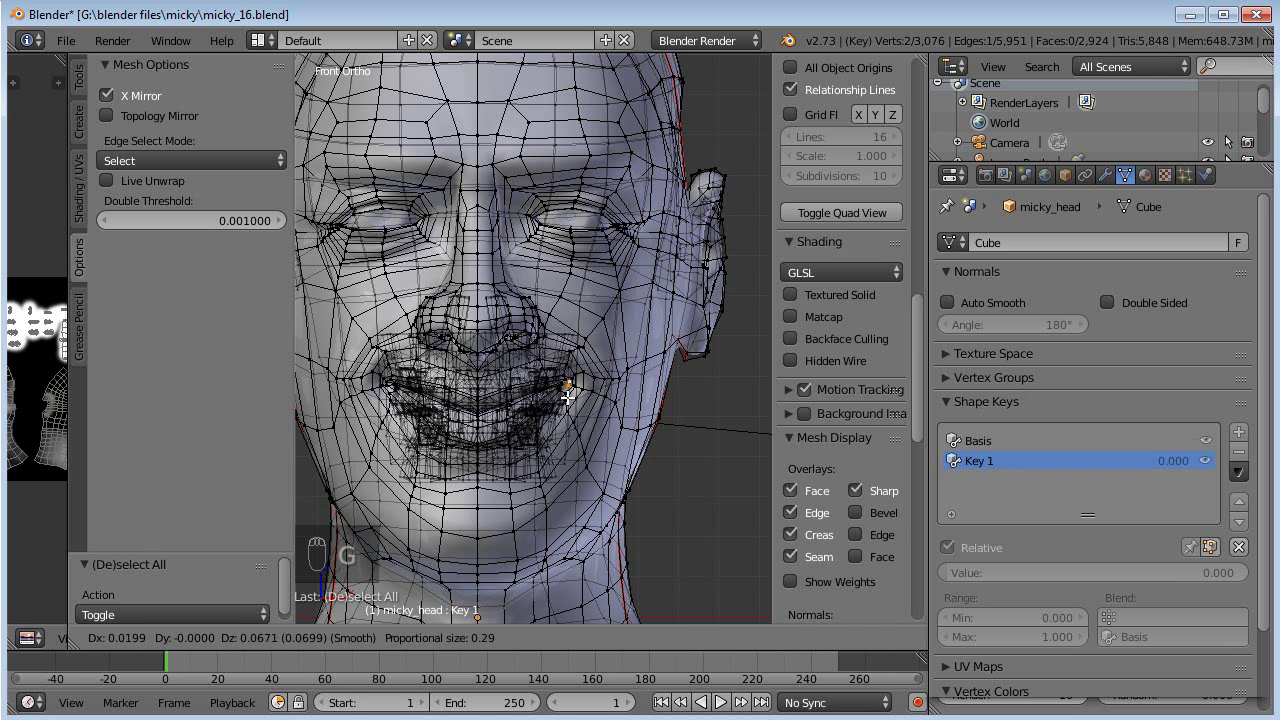
pyautogui.click(595, 403)
# - Return to Object Mode, try out the Key 1 value against the Basis, and delete Key 1
pyautogui.press('Tab')
pyautogui.moveTo(995, 573); pyautogui.dragTo(1045, 571)
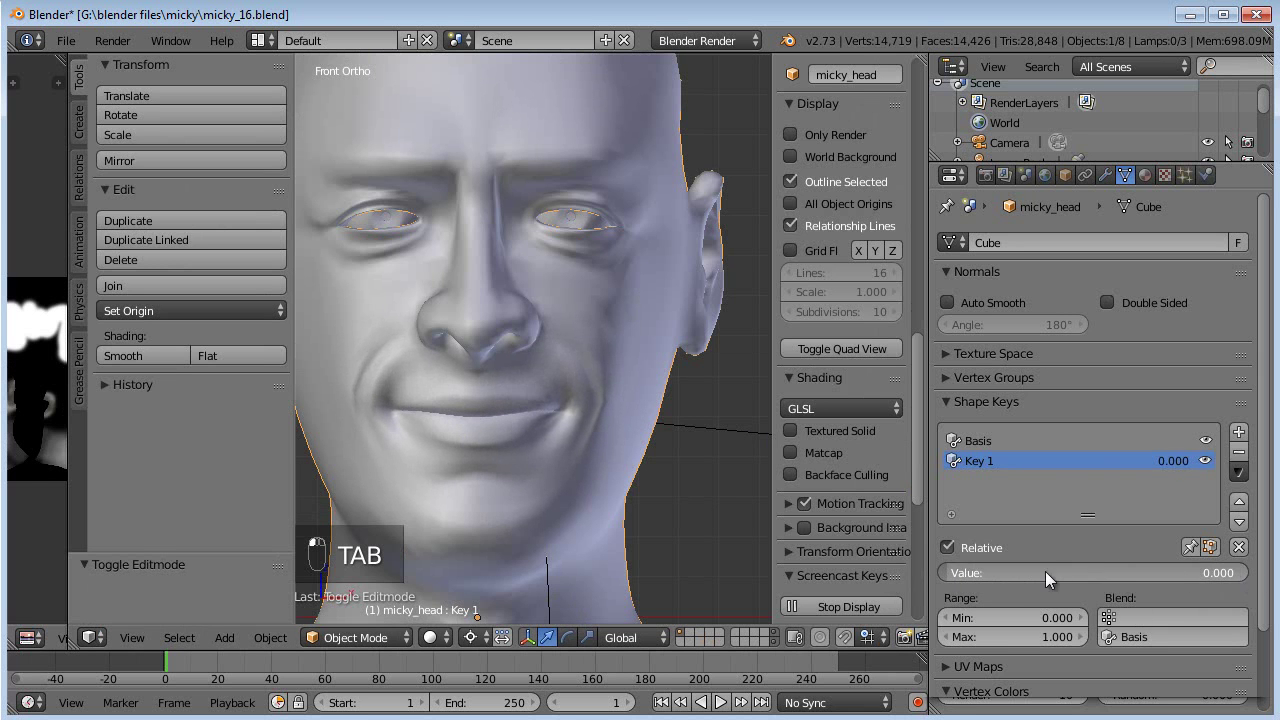
pyautogui.click(999, 436)
pyautogui.click(984, 461)
pyautogui.moveTo(967, 570); pyautogui.dragTo(47, 572)
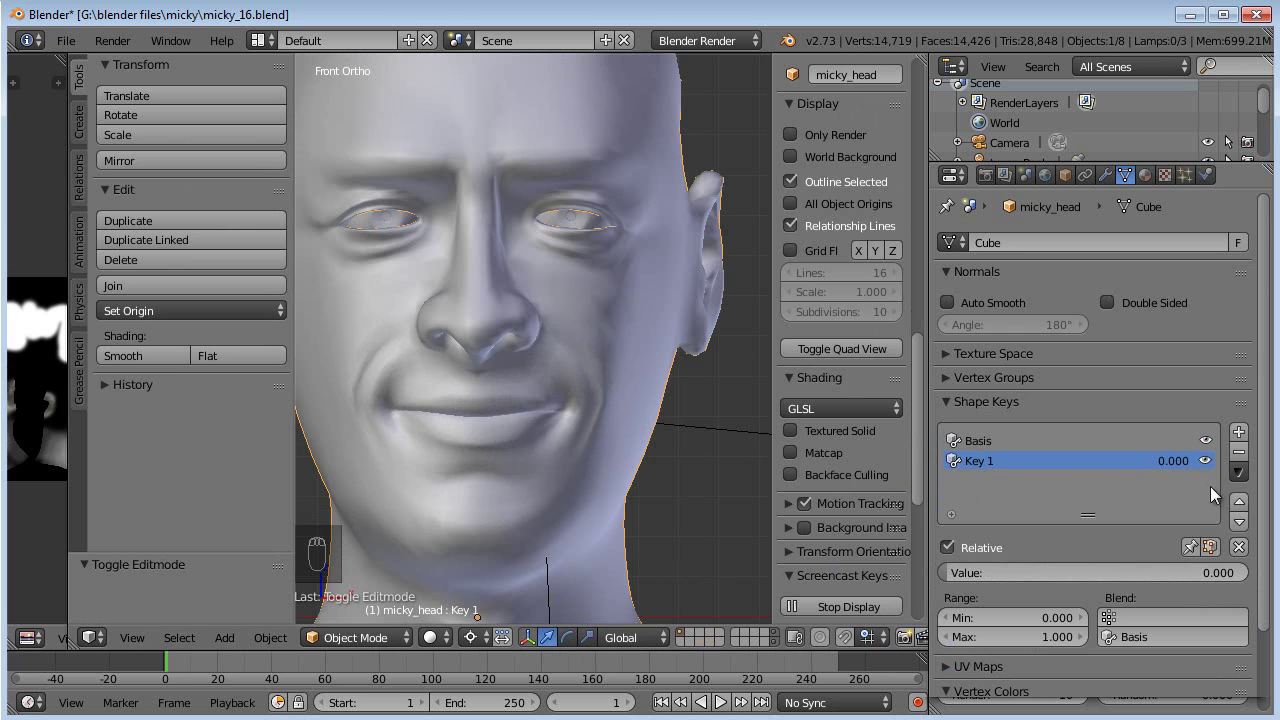
pyautogui.click(1238, 453)
pyautogui.moveTo(640, 410); pyautogui.dragTo(593, 415, button='middle')
pyautogui.moveTo(444, 445); pyautogui.dragTo(568, 425, button='middle')
pyautogui.moveTo(628, 353); pyautogui.dragTo(491, 355, button='middle')
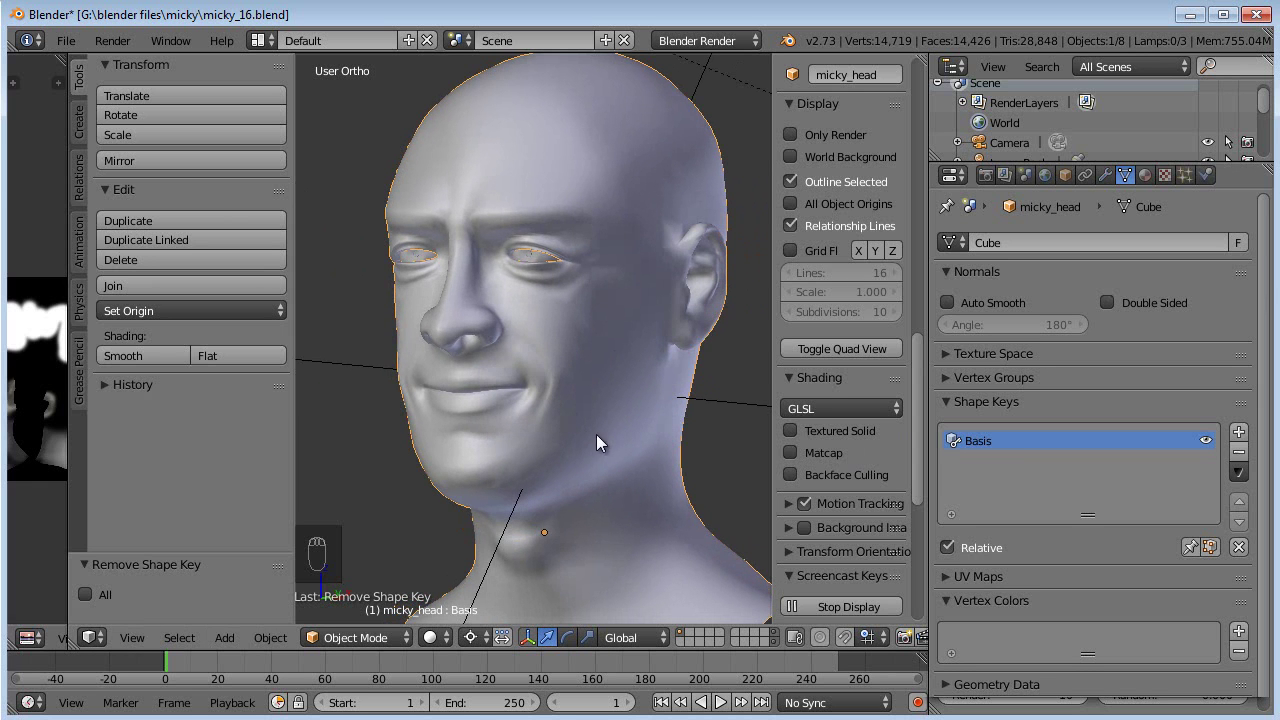
pyautogui.moveTo(614, 432); pyautogui.dragTo(636, 418, button='middle')
pyautogui.moveTo(583, 377); pyautogui.dragTo(576, 397, button='middle')
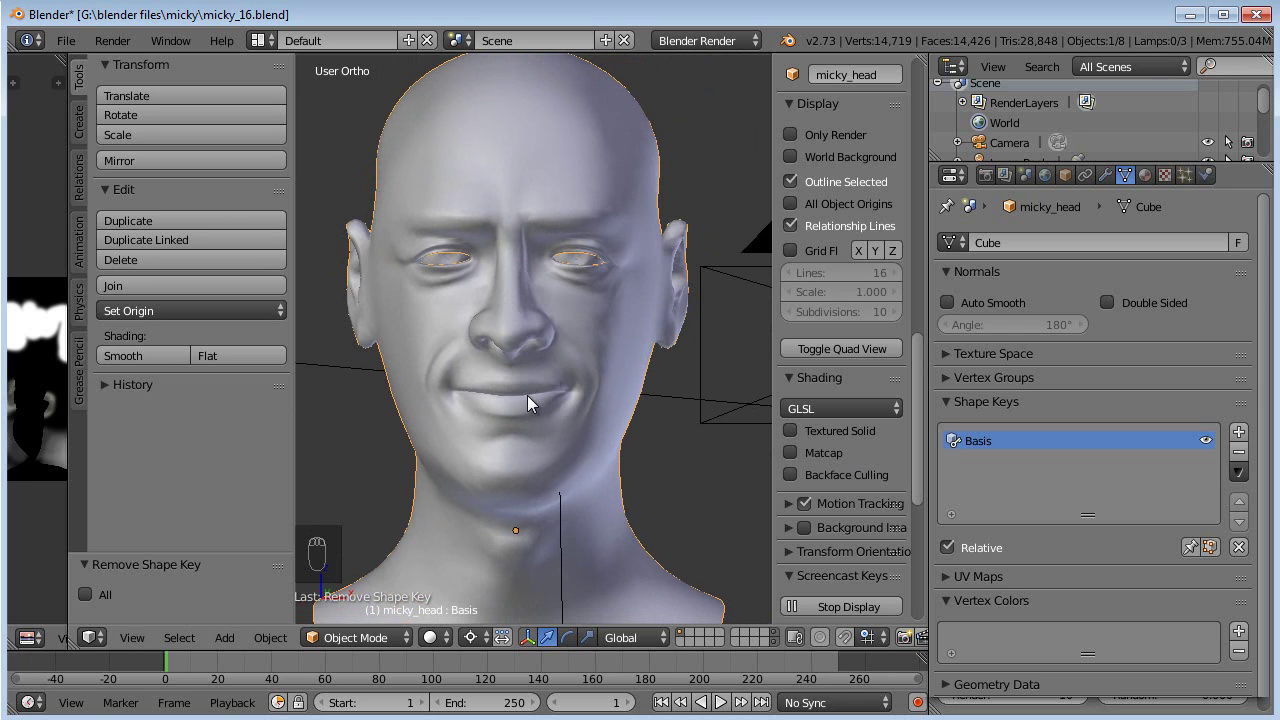
pyautogui.moveTo(560, 385); pyautogui.dragTo(516, 338, button='middle')
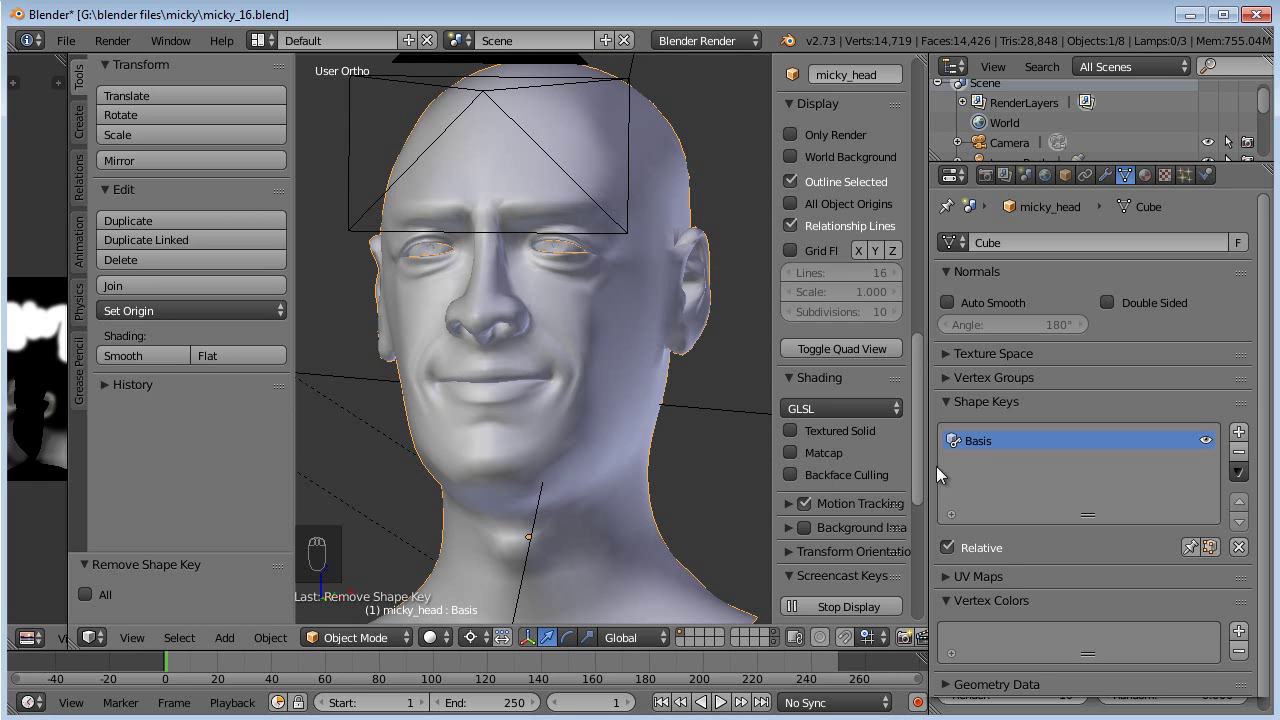
pyautogui.moveTo(607, 347); pyautogui.dragTo(586, 414, button='middle')
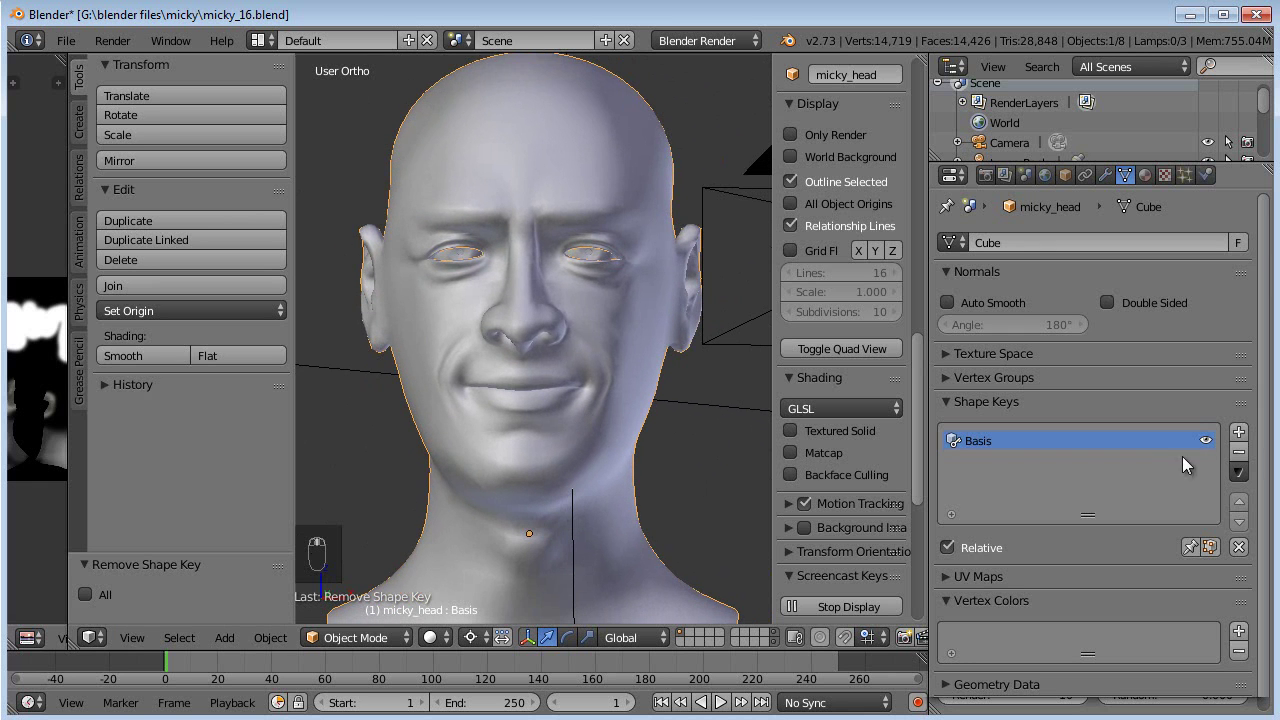
# - Add a new shape key after Basis and lower the selected mouth corner in front view, moving it about -0.010 in X
pyautogui.click(1238, 434)
pyautogui.press('KP_1')
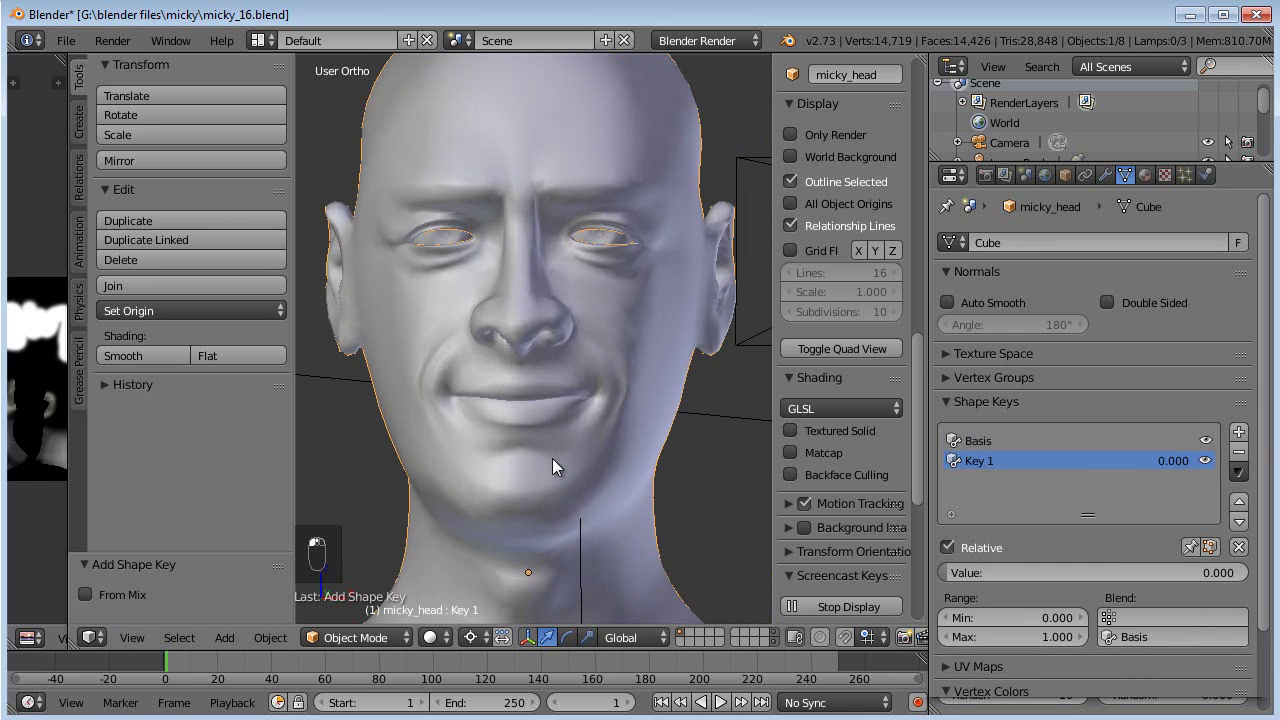
pyautogui.press('Tab')
pyautogui.scroll(6, 606, 417)
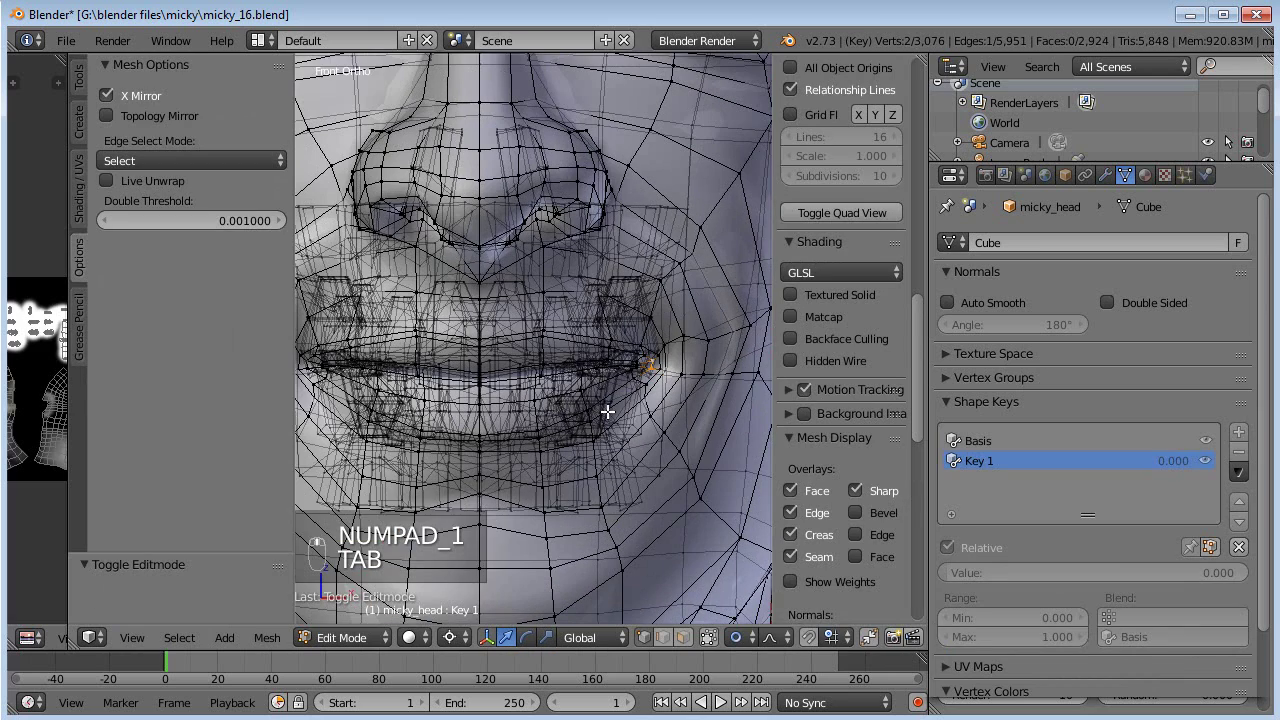
pyautogui.press('g')
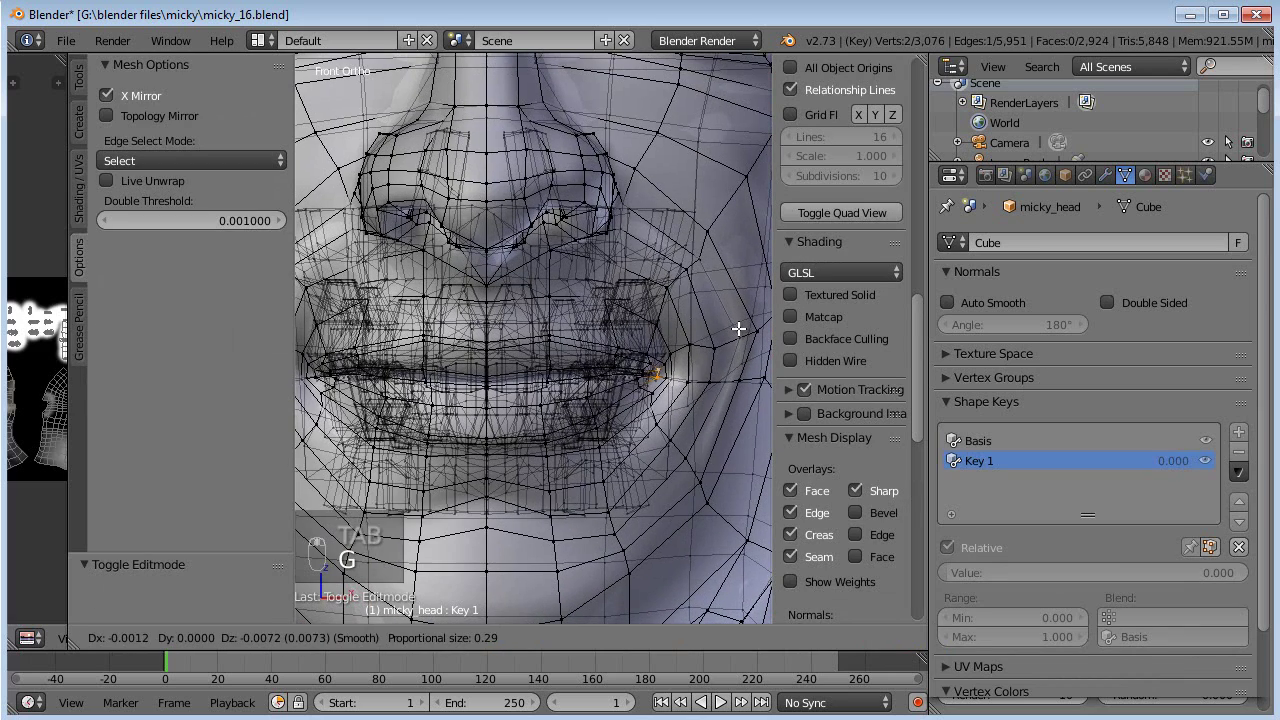
pyautogui.press('g')
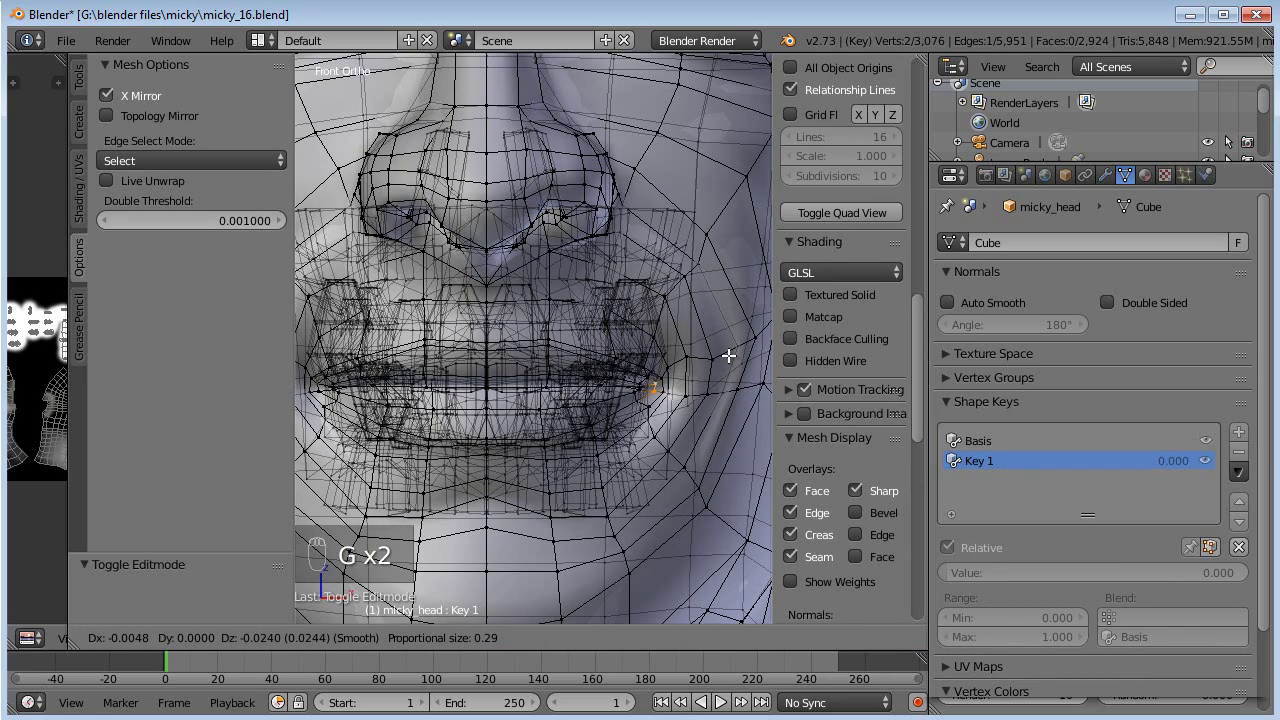
pyautogui.click(716, 354)
# - Raise the upper-lip edge vertex on the +X side of the centre line by about 0.011, with proportional size 0.10
pyautogui.scroll(4, 640, 368)
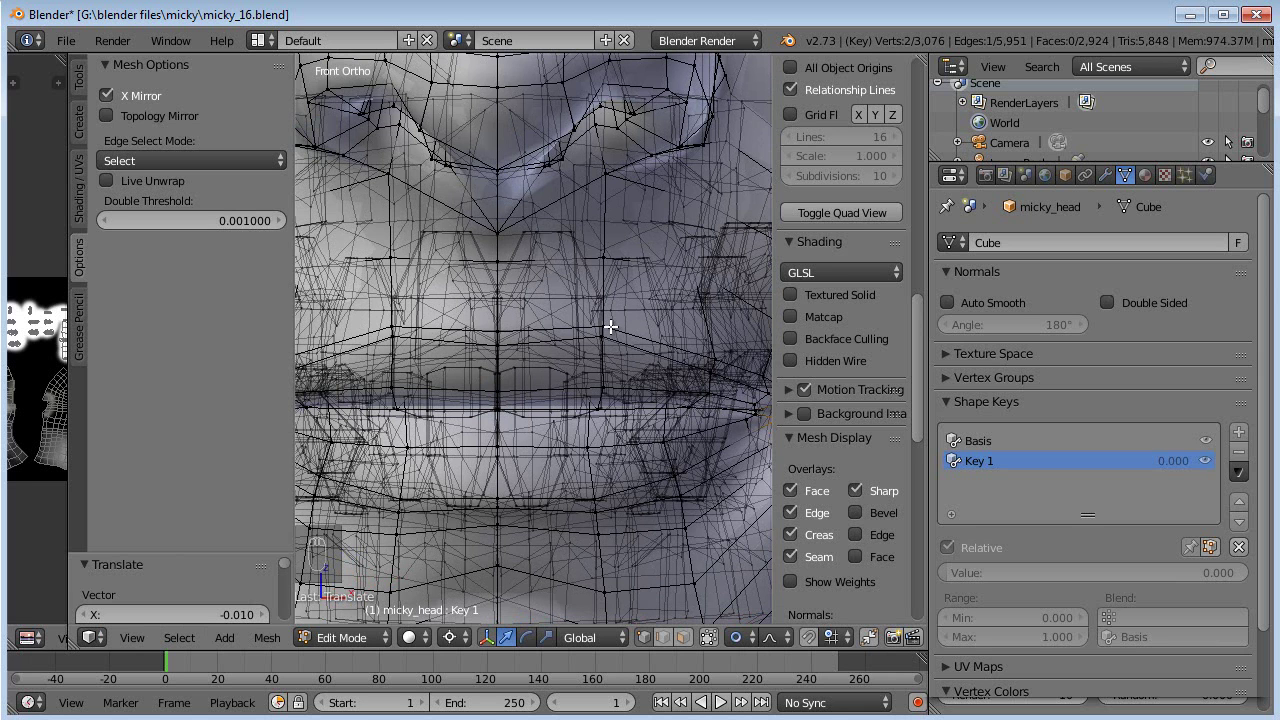
pyautogui.rightClick(610, 327)
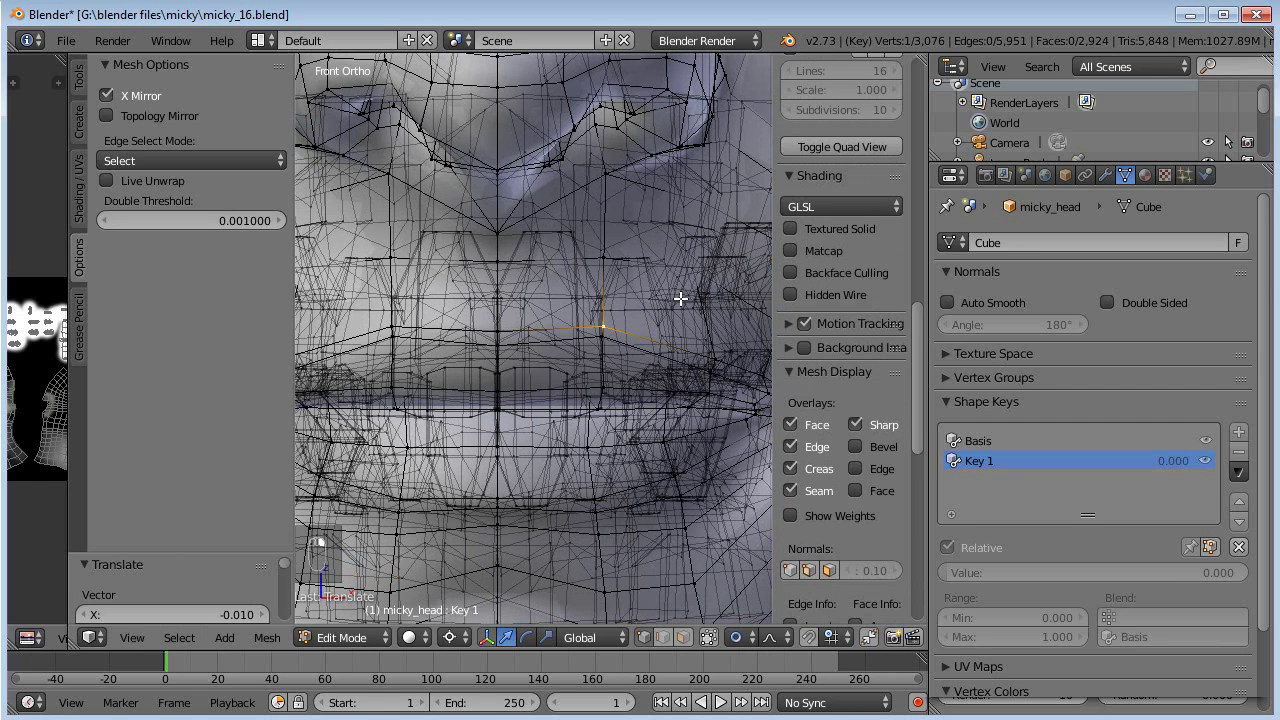
pyautogui.press('g')
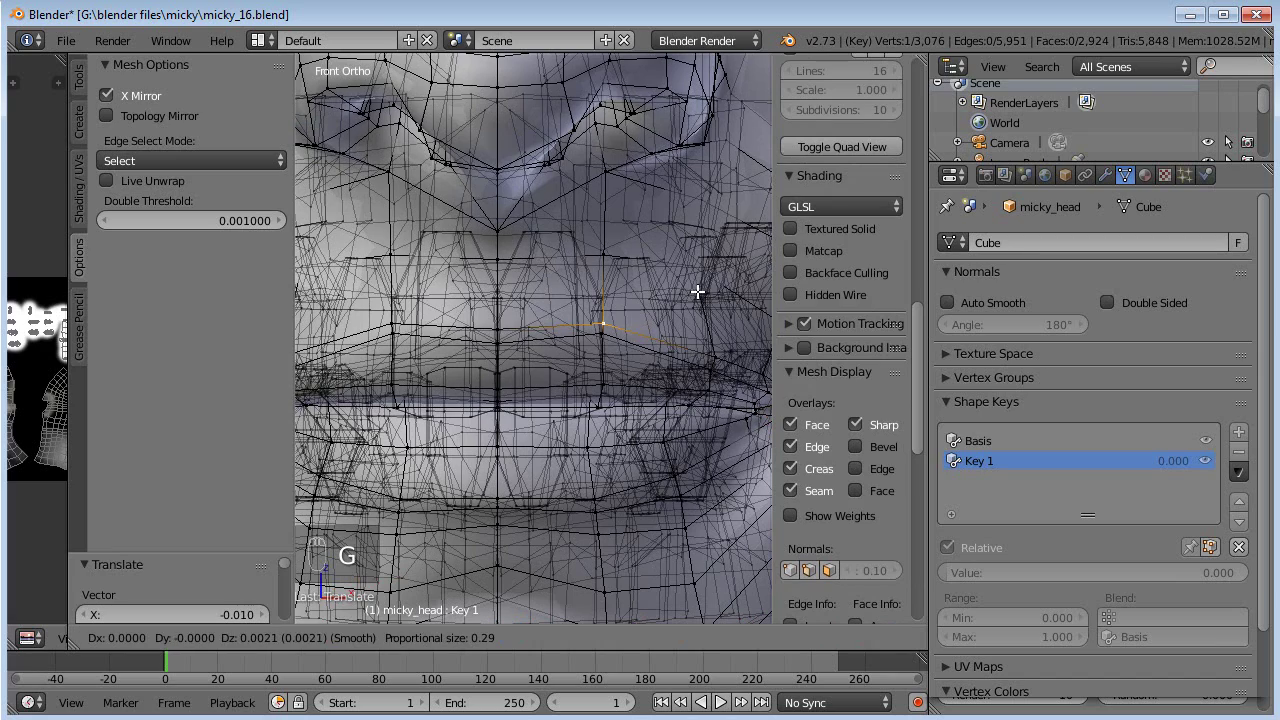
pyautogui.rightClick(694, 291)
pyautogui.moveTo(646, 341); pyautogui.dragTo(642, 312, button='middle')
pyautogui.moveTo(497, 184); pyautogui.dragTo(603, 315, button='middle')
pyautogui.moveTo(702, 243); pyautogui.dragTo(603, 356, button='middle')
pyautogui.press('g')
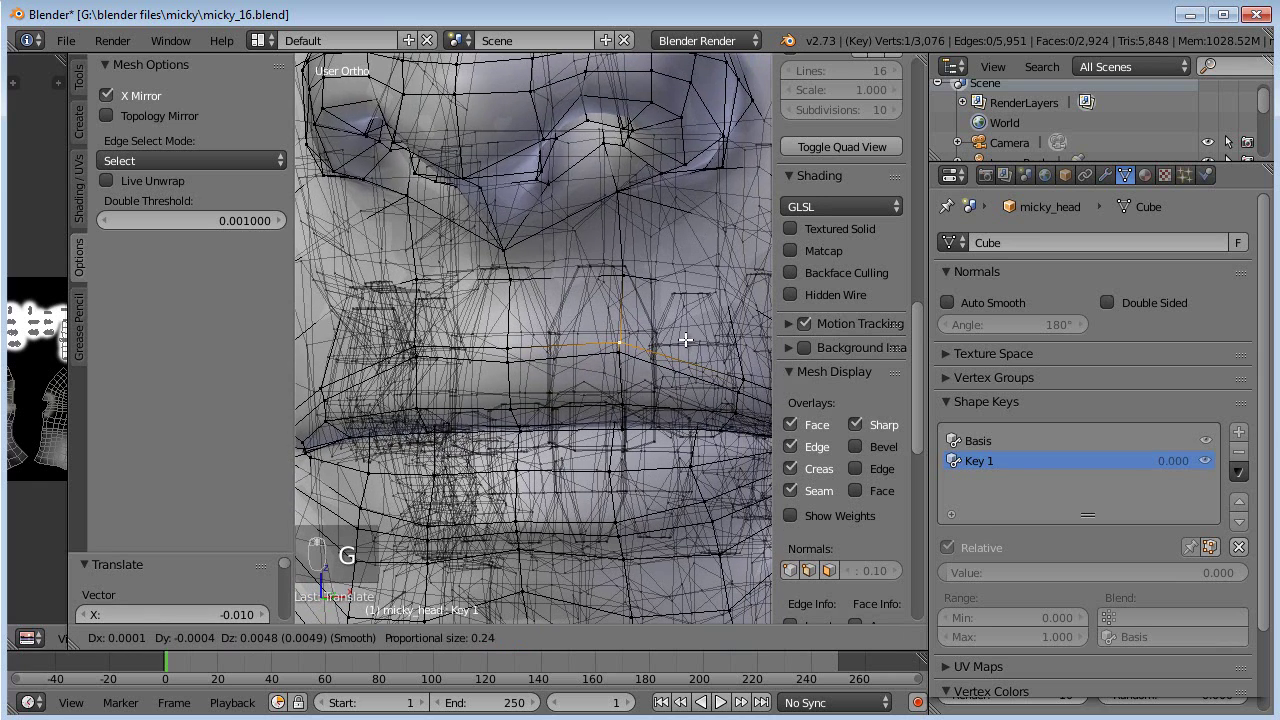
pyautogui.scroll(1, 685, 334)
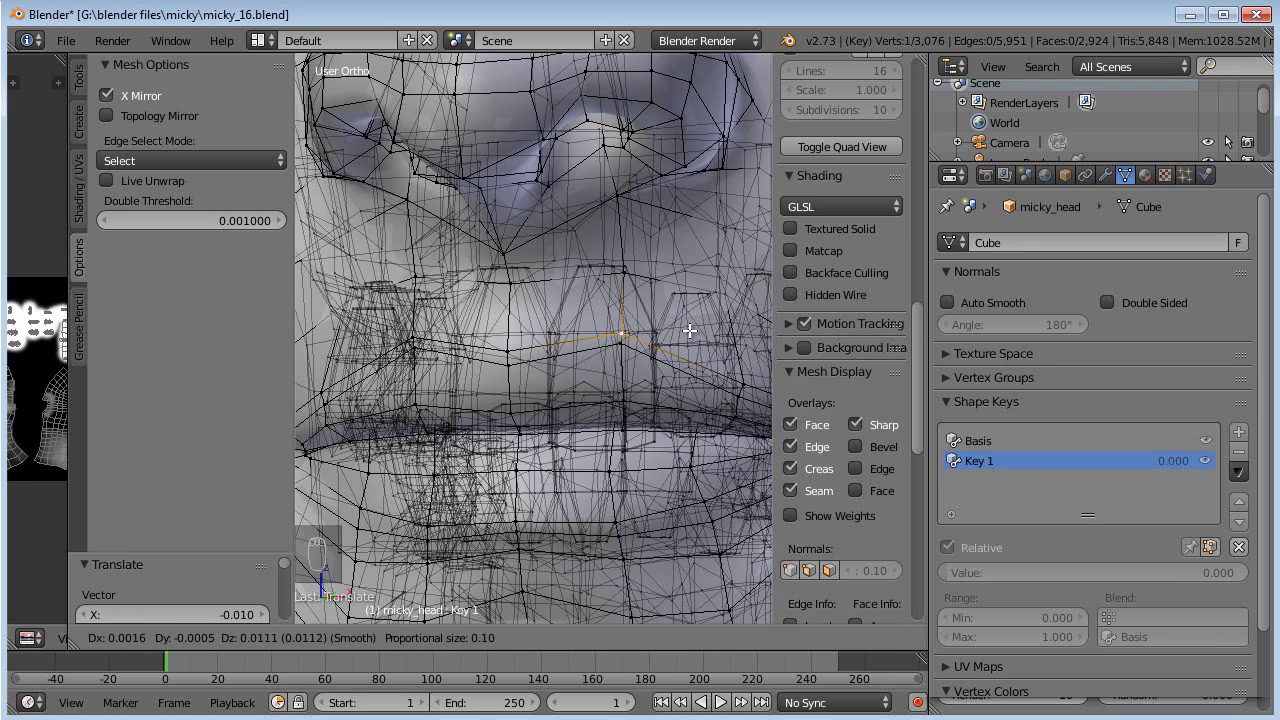
pyautogui.click(691, 330)
# - In right view, move the selected upper-lip edge vertex forward by about 0.005 in Y, with proportional size 0.10
pyautogui.press('KP_3')
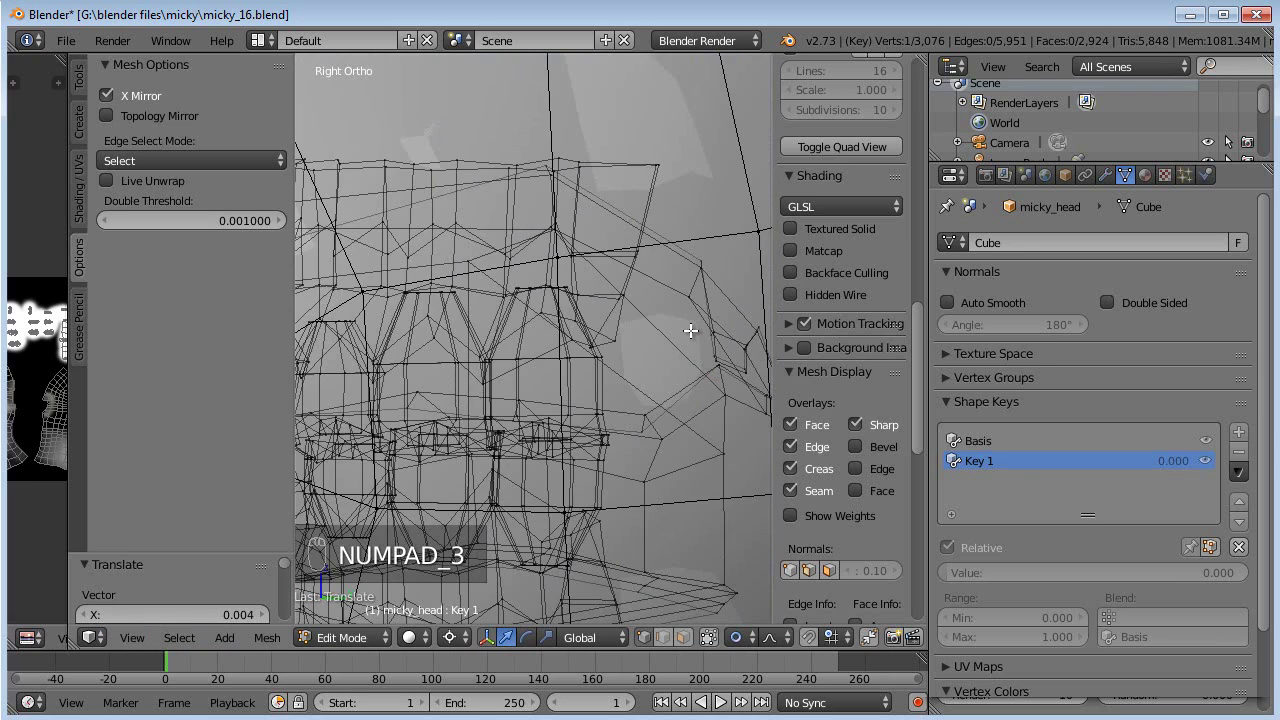
pyautogui.press('g')
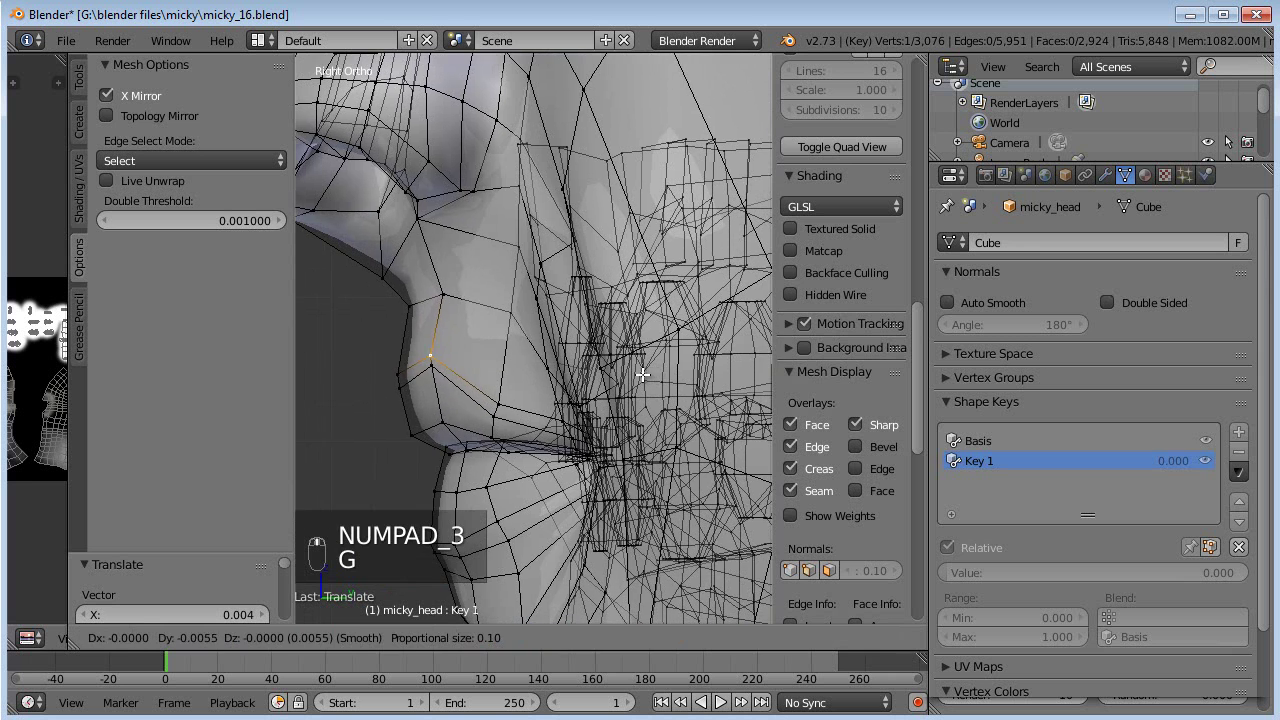
pyautogui.click(637, 378)
pyautogui.keyDown('shift'); pyautogui.moveTo(547, 426); pyautogui.dragTo(622, 355, button='middle'); pyautogui.keyUp('shift')
# - Select the front vertices of the lower lip and move them forward by about 0.014 in Y
pyautogui.press('a')
pyautogui.press('c')
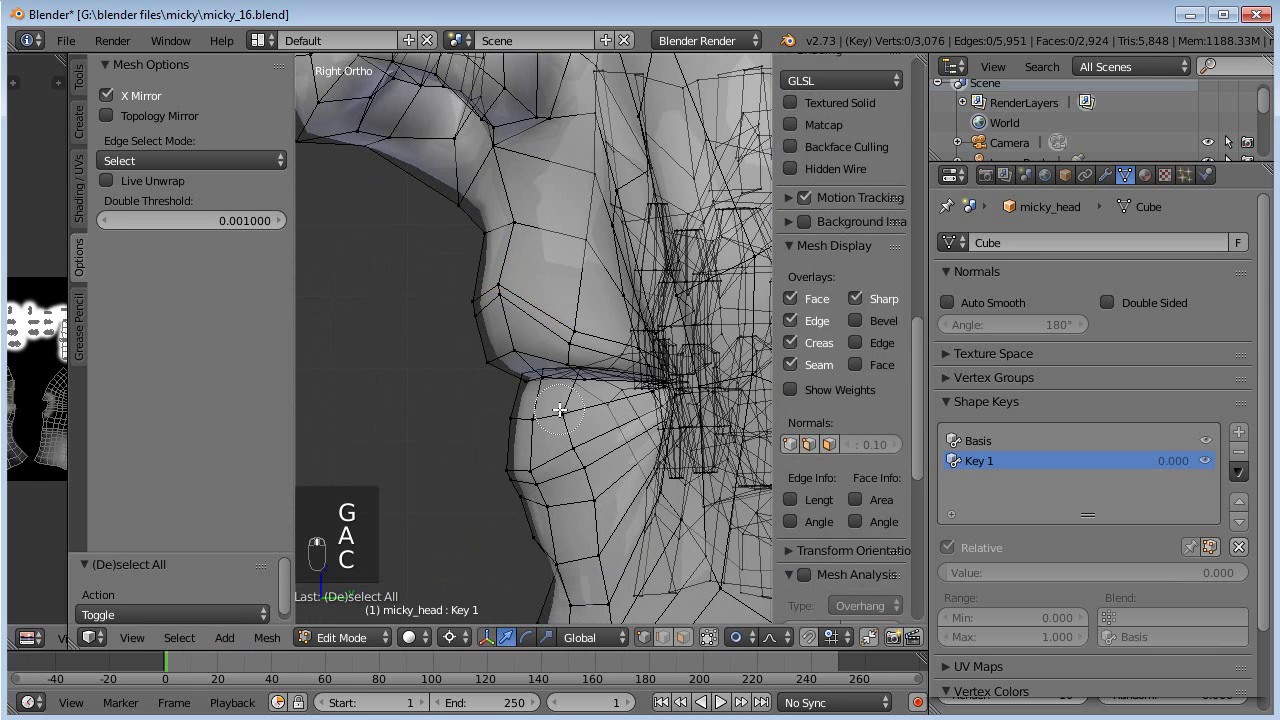
pyautogui.moveTo(557, 411); pyautogui.dragTo(509, 414)
pyautogui.rightClick(509, 414)
pyautogui.press('g')
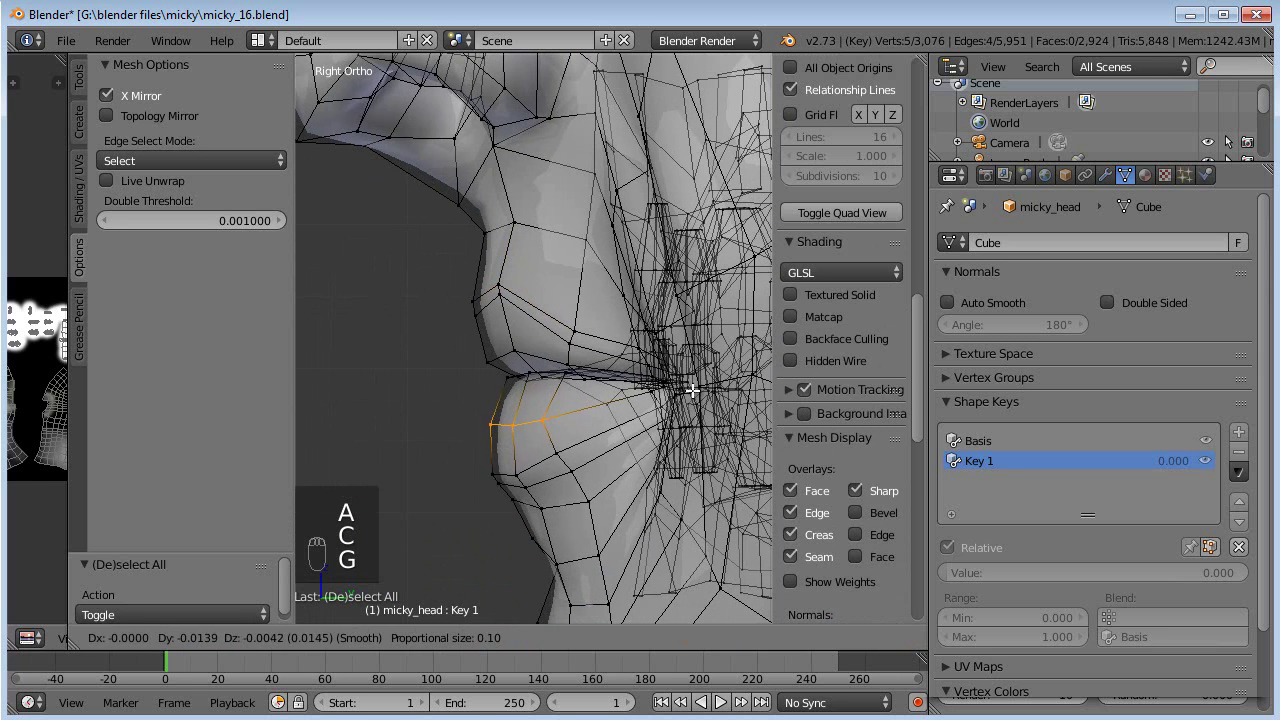
pyautogui.click(684, 394)
# - Select the vertices along the upper lip's lower front edge and move them slightly forward
pyautogui.press('a')
pyautogui.press('c')
pyautogui.moveTo(514, 350); pyautogui.dragTo(486, 354)
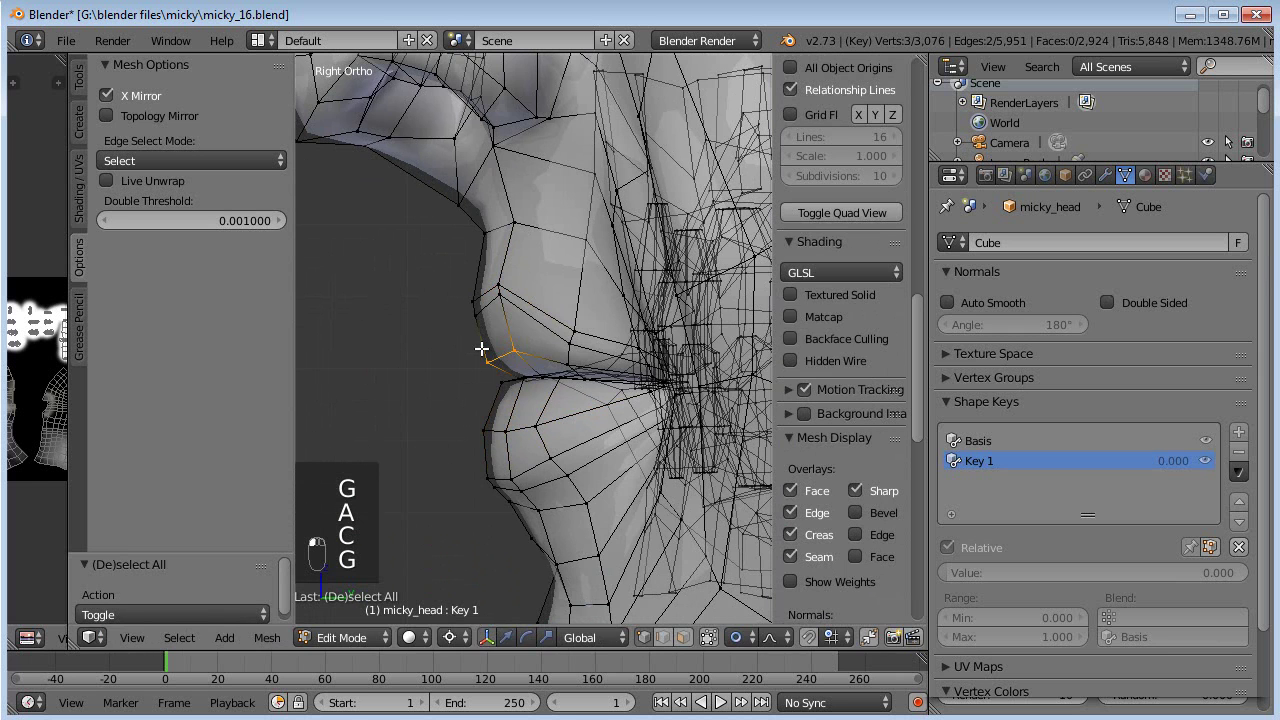
pyautogui.rightClick(486, 354)
pyautogui.press('g')
pyautogui.click(479, 354)
# - Select the vertices along the upper lip's top ridge and adjust their forward position in right view
pyautogui.press('a')
pyautogui.press('c')
pyautogui.moveTo(486, 280); pyautogui.dragTo(469, 286)
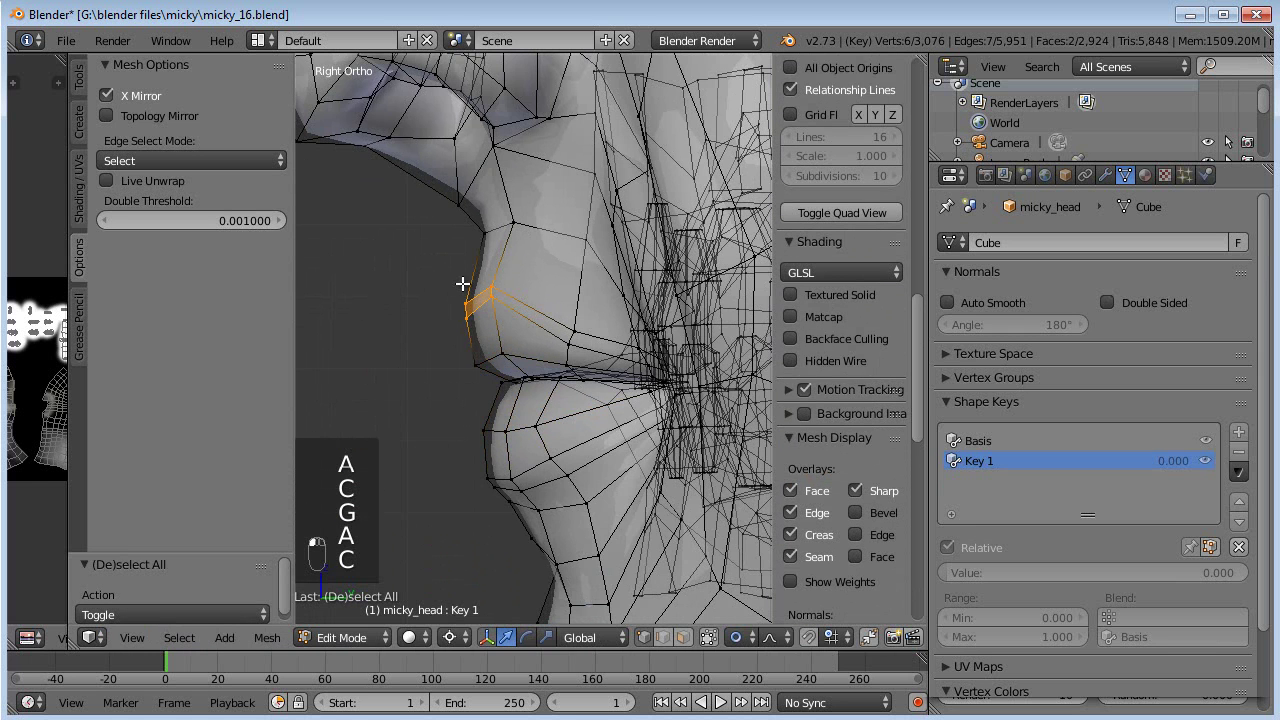
pyautogui.rightClick(469, 286)
pyautogui.press('g')
pyautogui.click(476, 280)
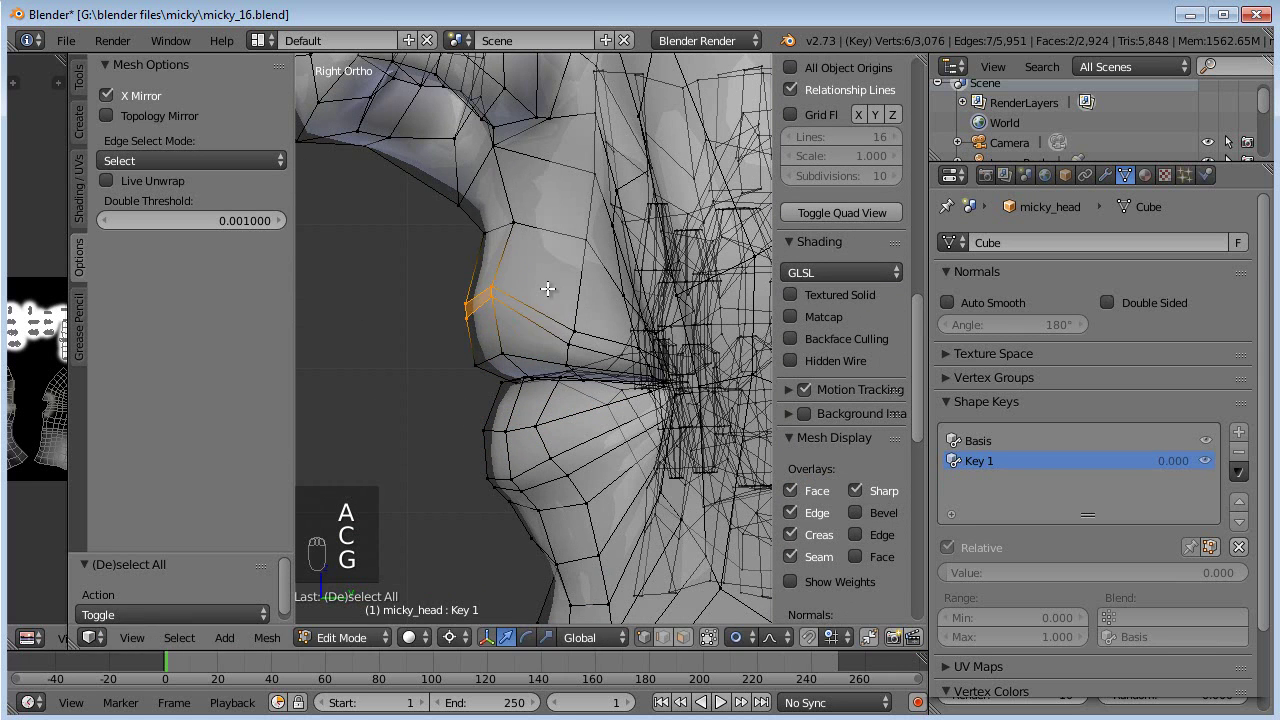
pyautogui.press('g')
pyautogui.click(535, 288)
# - Select the row of vertices at the lower part of the lower lip, nudge it forward and down, and clear the selection
pyautogui.press('a')
pyautogui.press('c')
pyautogui.moveTo(530, 488); pyautogui.dragTo(491, 480)
pyautogui.rightClick(491, 480)
pyautogui.press('g')
pyautogui.click(483, 487)
pyautogui.press('a')
# - Fine-tune single lip vertices in right view, lowering one on the upper lip's edge and nudging those on the lower lip's front
pyautogui.scroll(3, 585, 449)
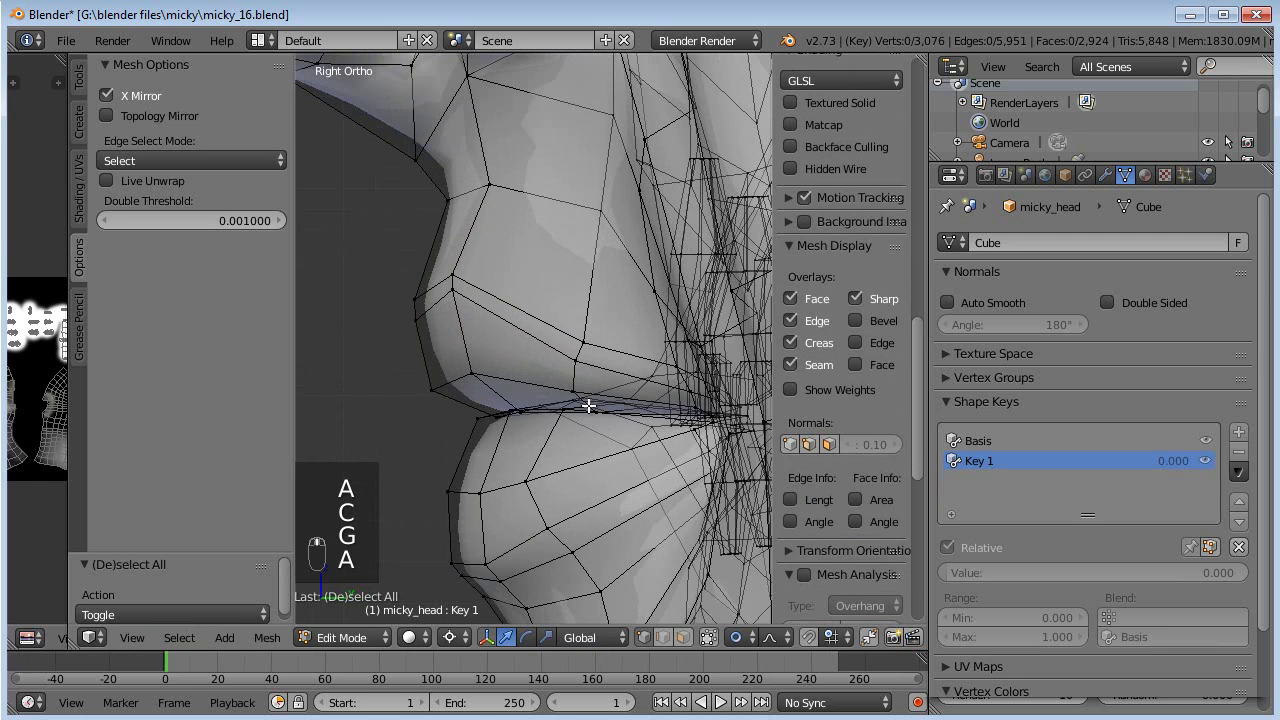
pyautogui.rightClick(574, 381)
pyautogui.press('g')
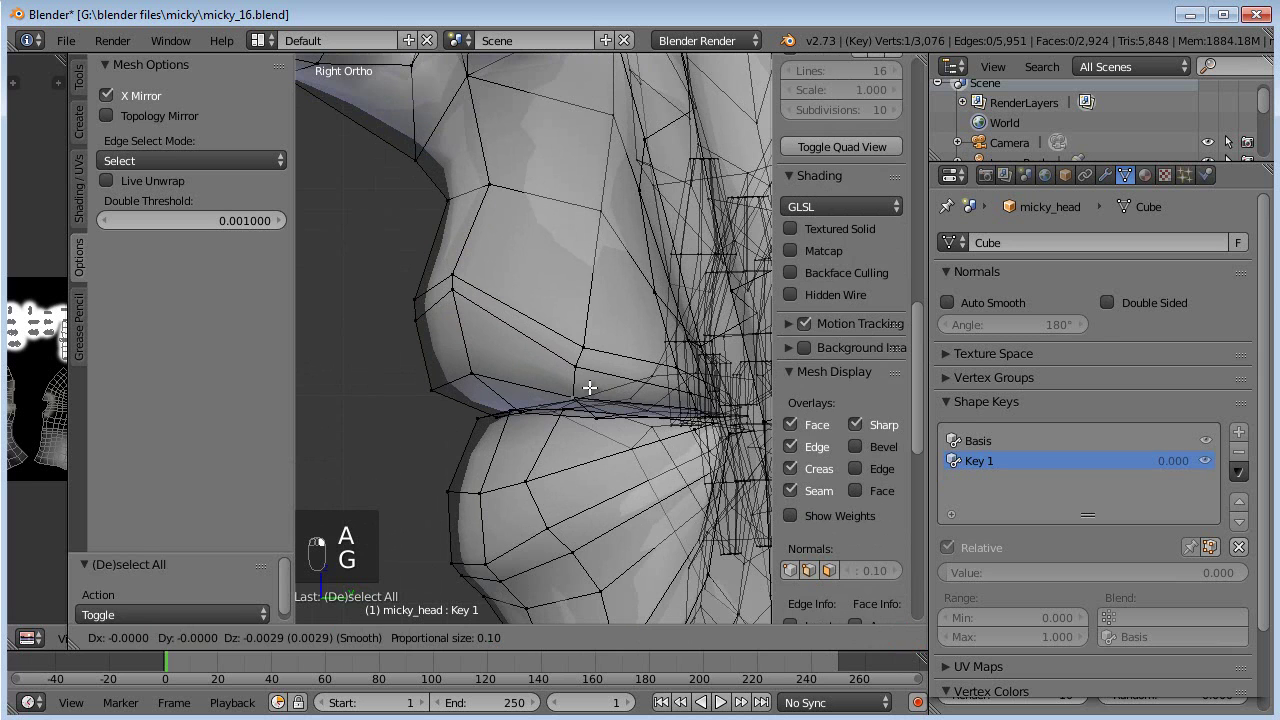
pyautogui.click(590, 387)
pyautogui.press('g')
pyautogui.click(529, 474)
pyautogui.rightClick(480, 488)
pyautogui.press('g')
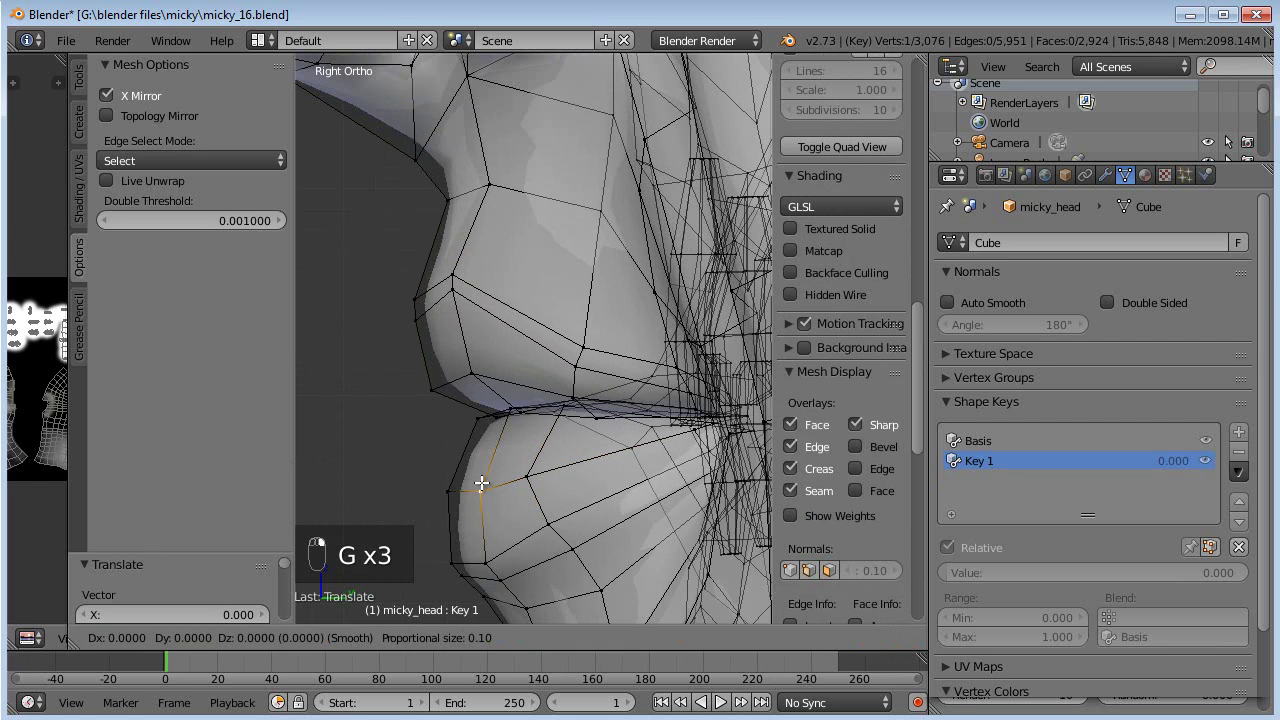
pyautogui.click(480, 479)
# - Lower the mouth-corner vertex on the +X side, moving it about -0.003 in X
pyautogui.scroll(-2, 496, 415)
pyautogui.keyDown('shift'); pyautogui.moveTo(496, 415); pyautogui.dragTo(555, 379, button='middle'); pyautogui.keyUp('shift')
pyautogui.scroll(1, 581, 389)
pyautogui.scroll(4, 463, 399)
pyautogui.press('g')
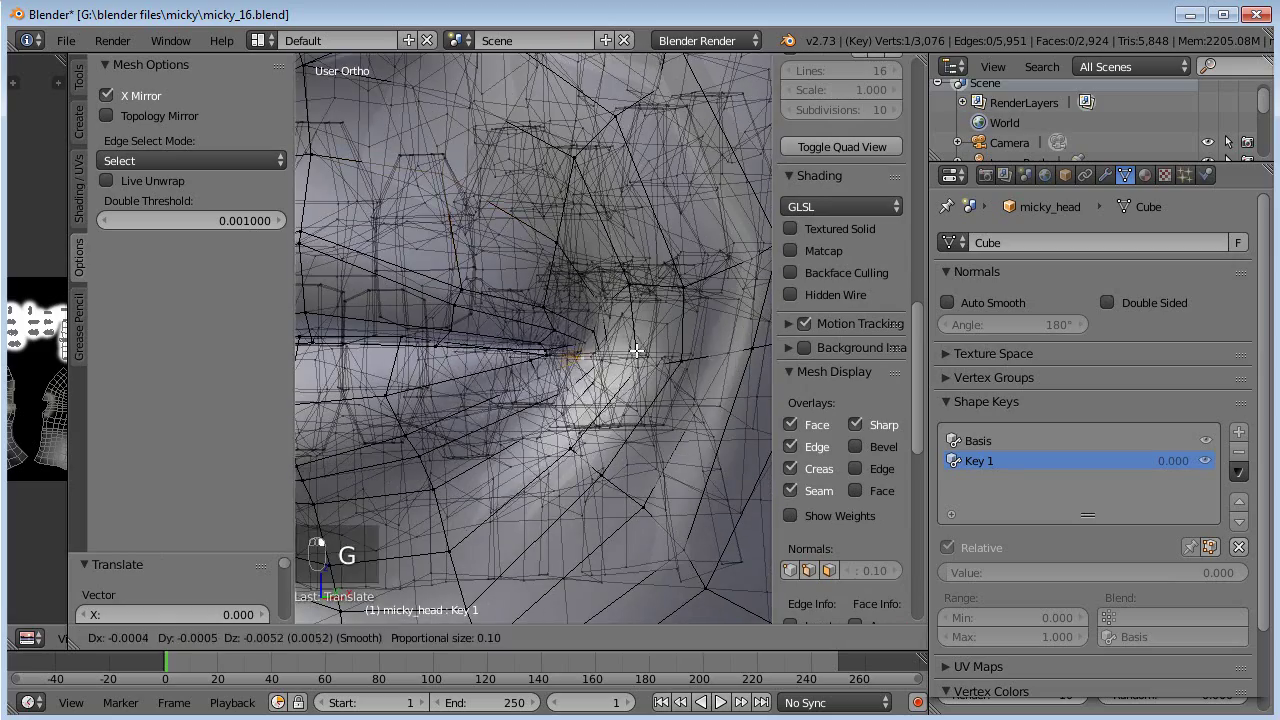
pyautogui.click(632, 362)
pyautogui.scroll(-5, 610, 390)
pyautogui.moveTo(569, 423); pyautogui.dragTo(668, 439, button='middle')
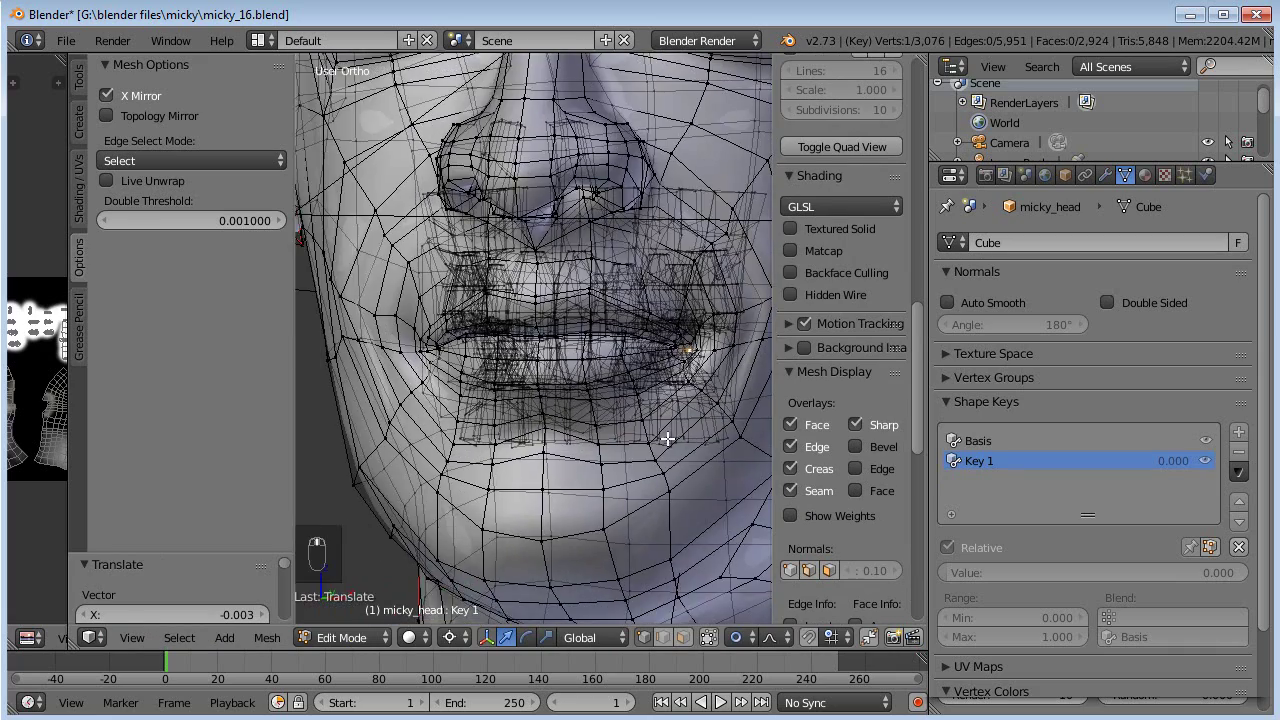
# - Return to Object Mode, set the Key 1 value to 1.000 and examine the reshaped mouth
pyautogui.press('Tab')
pyautogui.moveTo(966, 577); pyautogui.dragTo(1245, 573)
pyautogui.scroll(-5, 562, 396)
pyautogui.moveTo(562, 396)
pyautogui.mouseDown(button='middle')
pyautogui.moveTo(612, 392)
pyautogui.moveTo(541, 371)
pyautogui.moveTo(546, 407)
pyautogui.mouseUp(button='middle')
pyautogui.scroll(5, 546, 407)
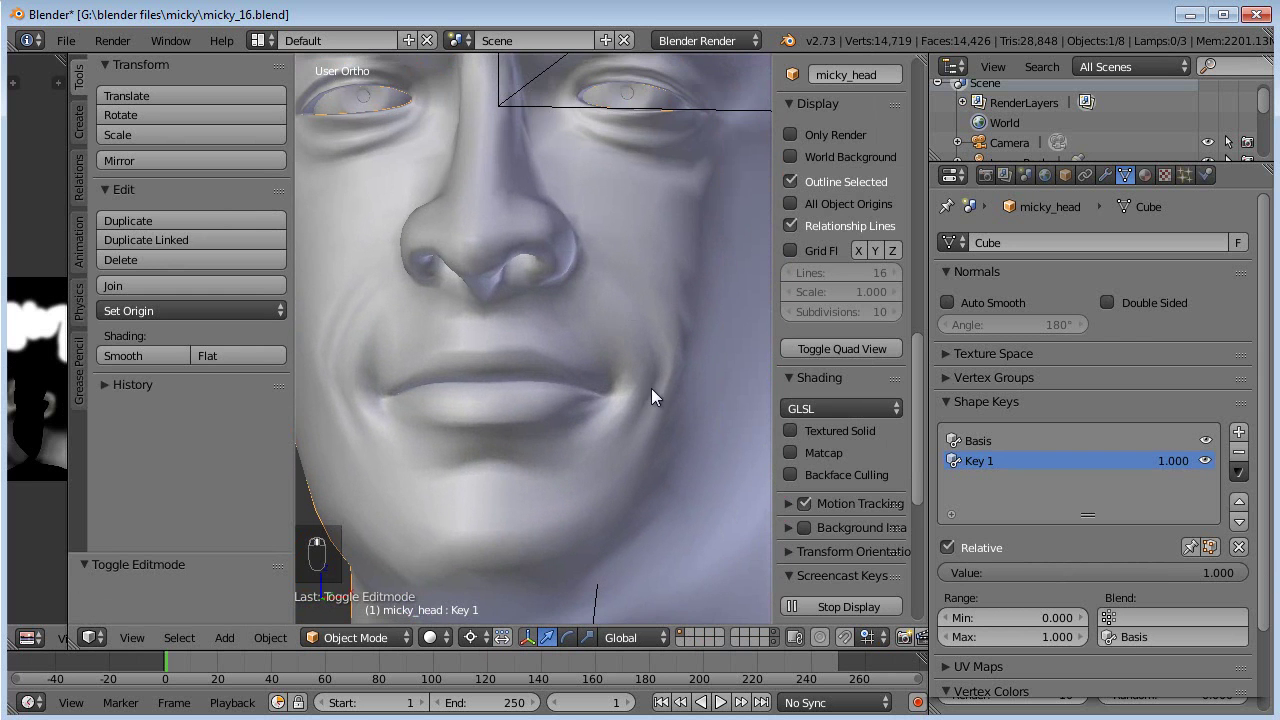
# - In Edit Mode, select the linked skin mesh from a cheek vertex, hide all unselected geometry, and clear the selection
pyautogui.press('Tab')
pyautogui.moveTo(686, 394); pyautogui.dragTo(459, 481, button='middle')
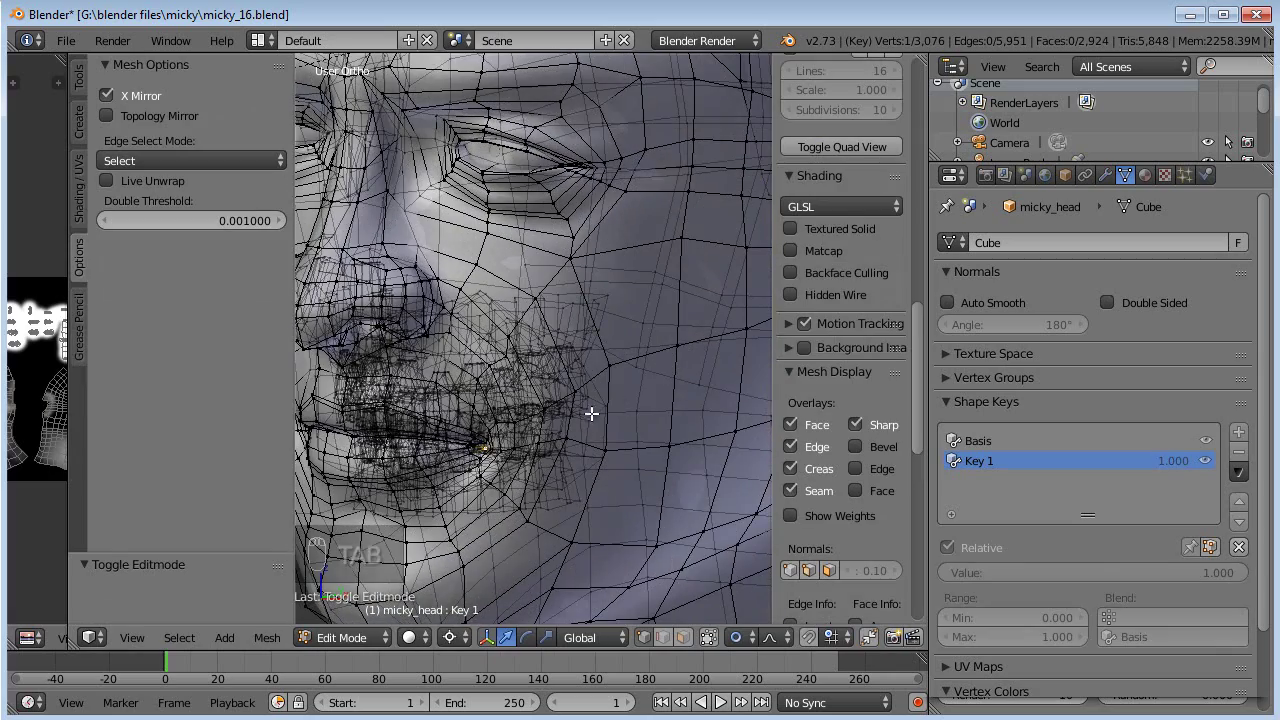
pyautogui.moveTo(615, 385); pyautogui.dragTo(610, 359, button='middle')
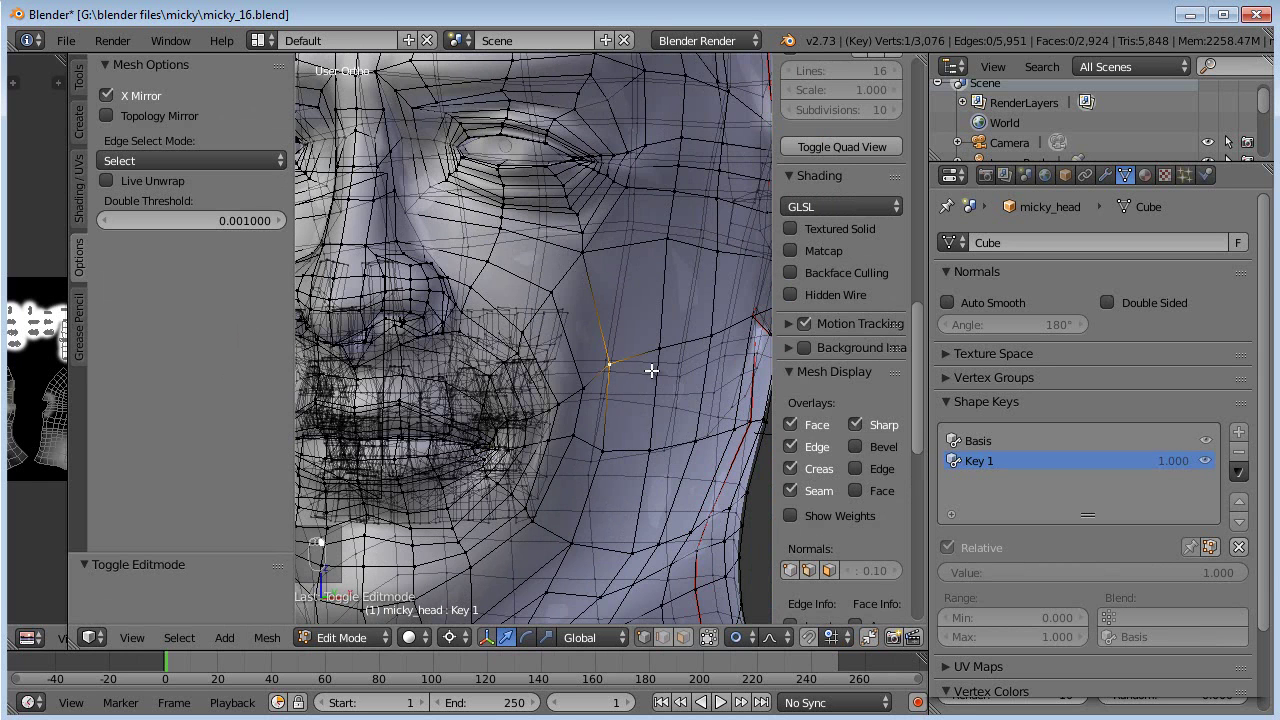
pyautogui.hotkey('ctrl', 'l')
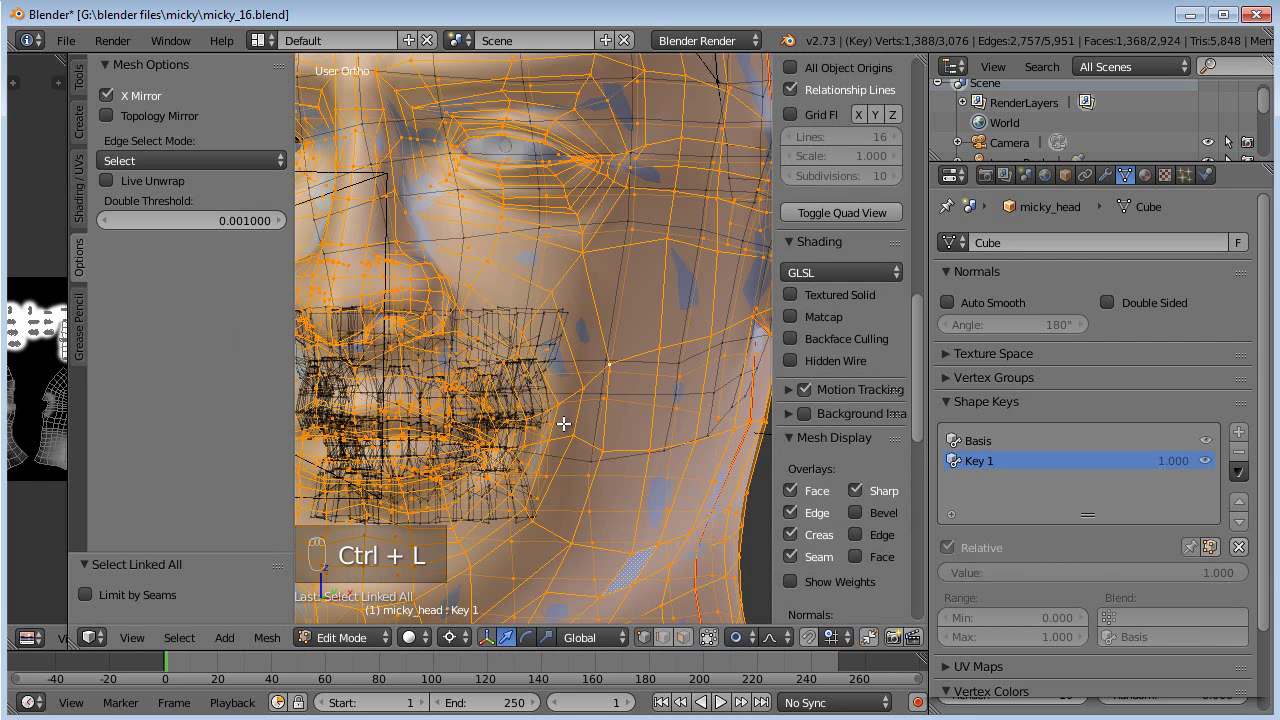
pyautogui.hotkey('shift', 'h')
pyautogui.scroll(-2, 563, 424)
pyautogui.keyDown('shift'); pyautogui.moveTo(540, 437); pyautogui.dragTo(578, 399, button='middle'); pyautogui.keyUp('shift')
pyautogui.moveTo(578, 399)
pyautogui.mouseDown(button='middle')
pyautogui.moveTo(526, 397)
pyautogui.moveTo(568, 391)
pyautogui.mouseUp(button='middle')
pyautogui.press('a')
# - Select the vertices of the cheek fold beside the +X mouth corner, from below the nostril down to corner level
pyautogui.scroll(-5, 845, 350)
pyautogui.scroll(2, 595, 426)
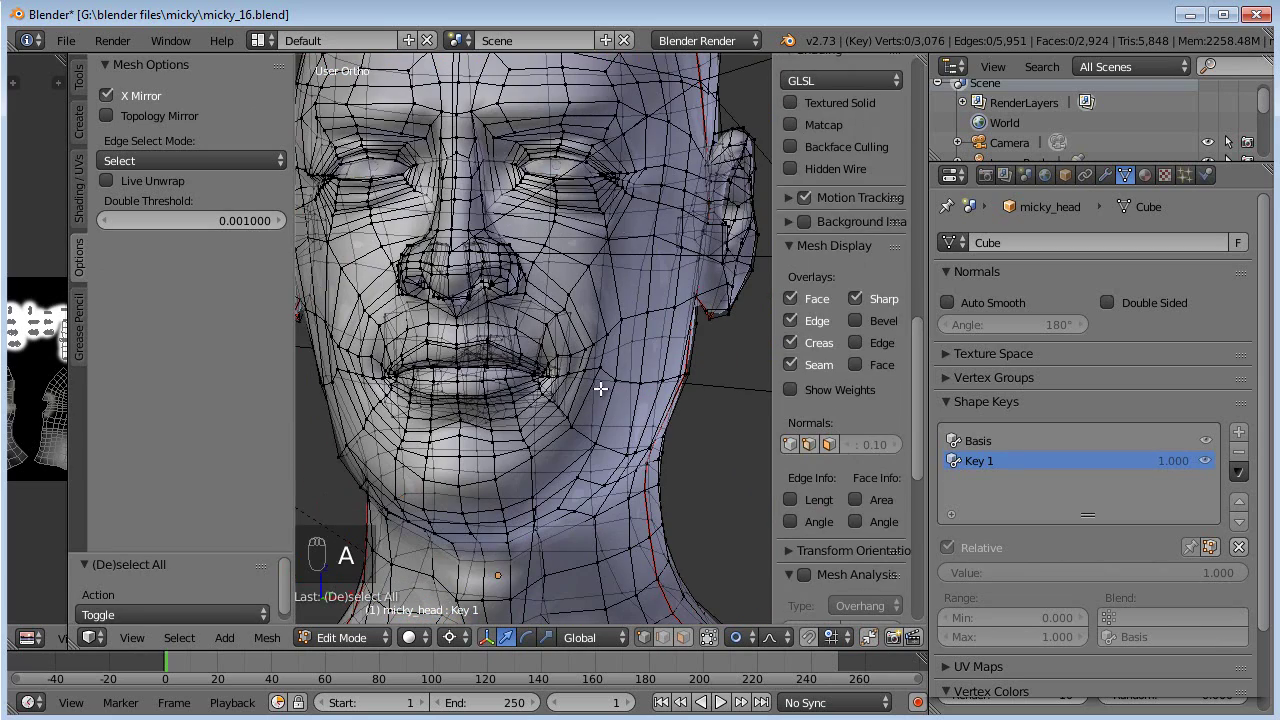
pyautogui.scroll(3, 560, 414)
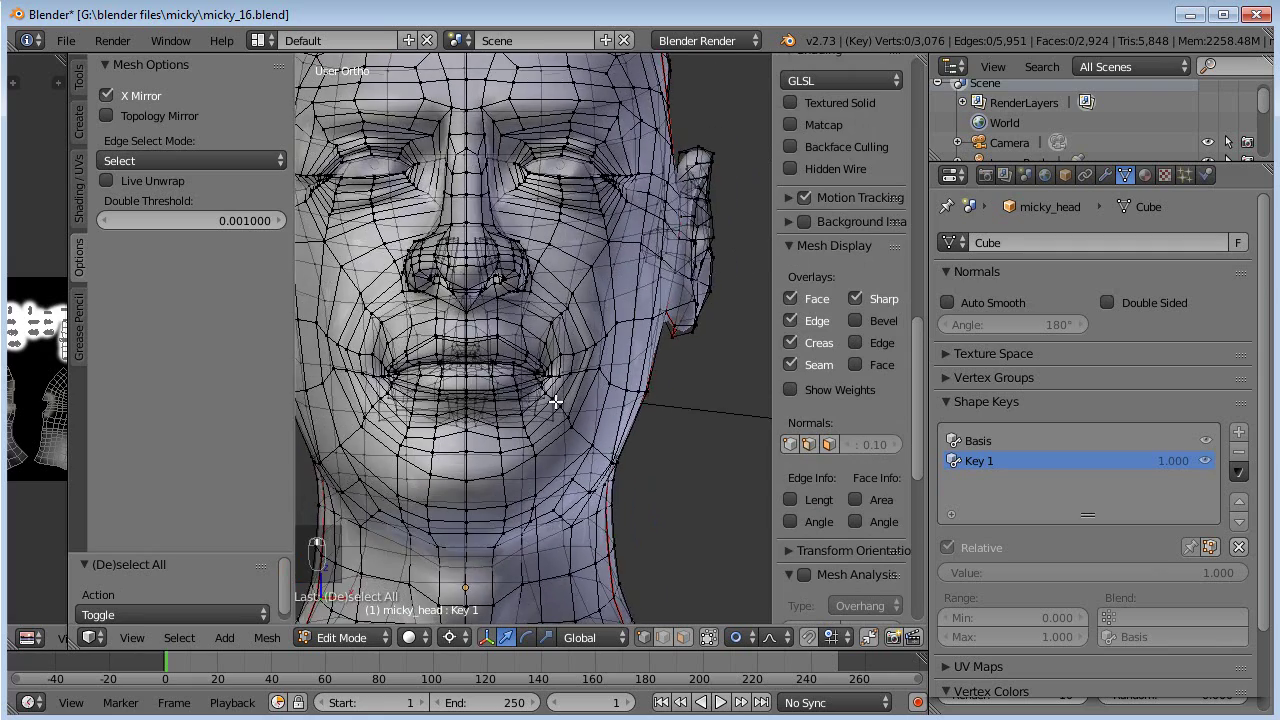
pyautogui.scroll(-2, 561, 413)
pyautogui.moveTo(565, 440)
pyautogui.mouseDown(button='middle')
pyautogui.moveTo(535, 479)
pyautogui.moveTo(571, 457)
pyautogui.mouseUp(button='middle')
pyautogui.scroll(3, 590, 435)
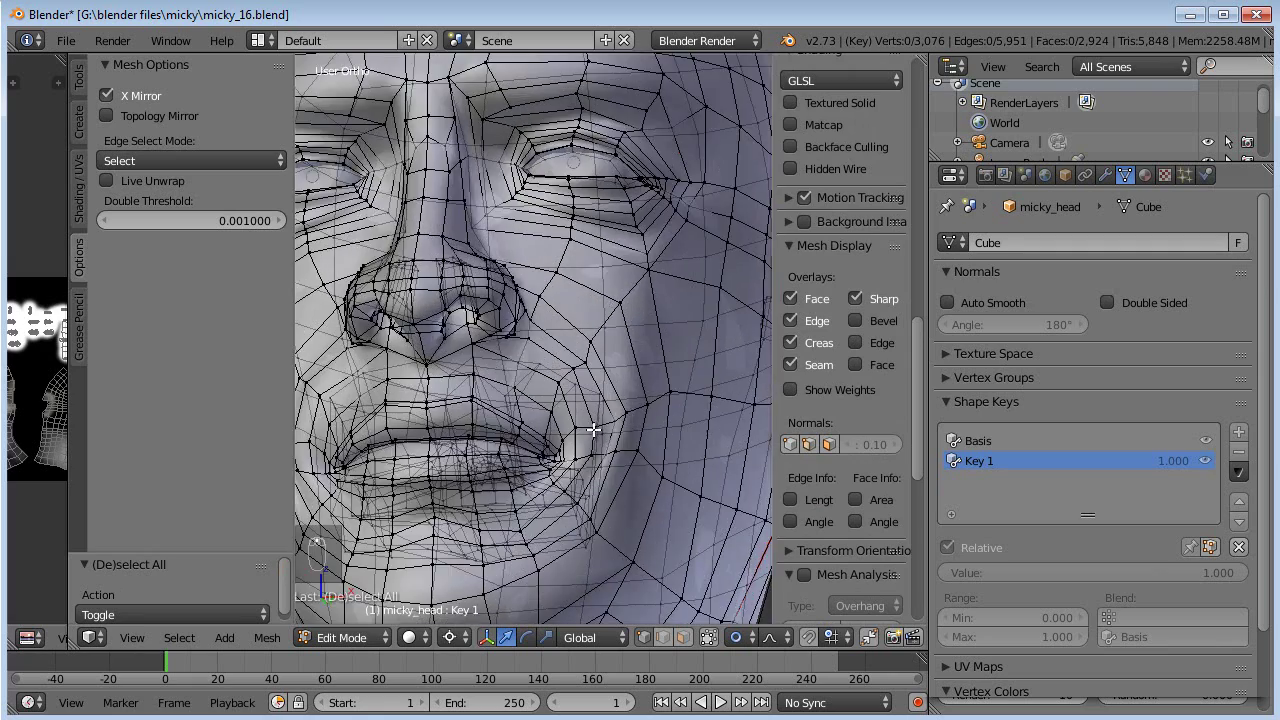
pyautogui.rightClick(585, 360)
pyautogui.keyDown('shift'); pyautogui.rightClick(574, 369); pyautogui.keyUp('shift')
pyautogui.keyDown('shift'); pyautogui.rightClick(590, 343); pyautogui.keyUp('shift')
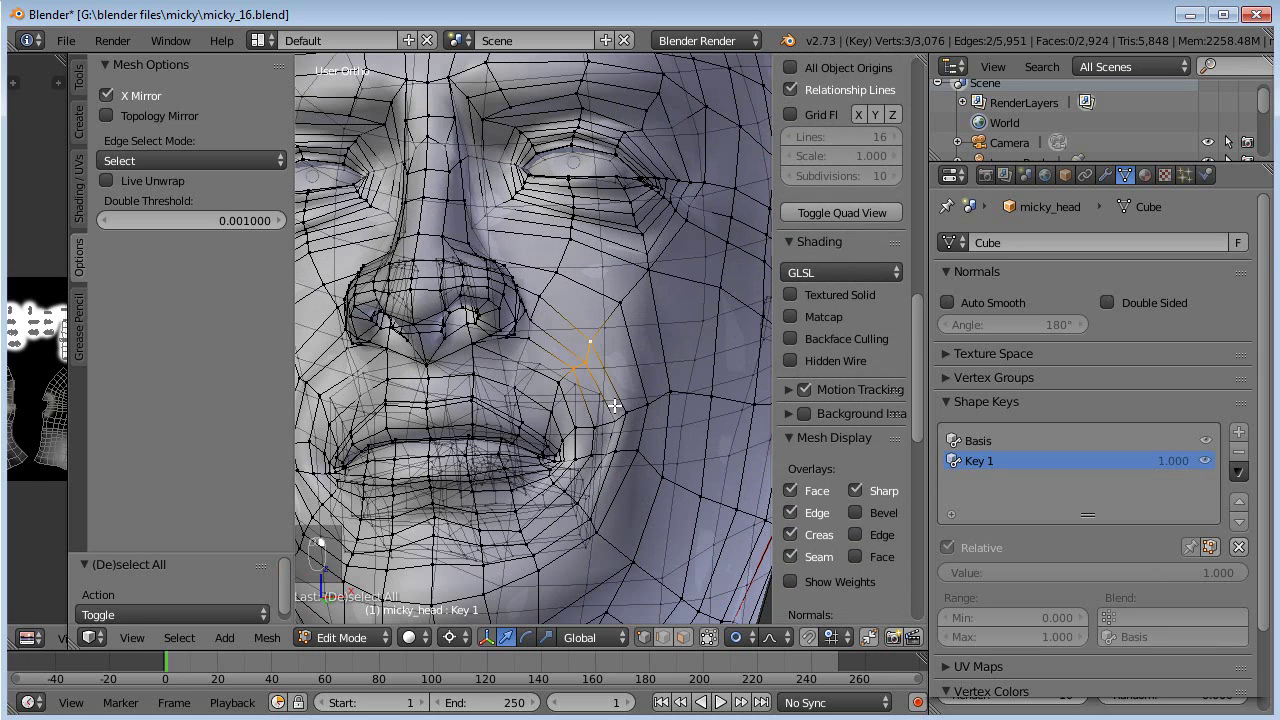
pyautogui.keyDown('shift'); pyautogui.rightClick(589, 453); pyautogui.keyUp('shift')
pyautogui.keyDown('shift'); pyautogui.rightClick(593, 435); pyautogui.keyUp('shift')
pyautogui.keyDown('shift'); pyautogui.rightClick(577, 432); pyautogui.keyUp('shift')
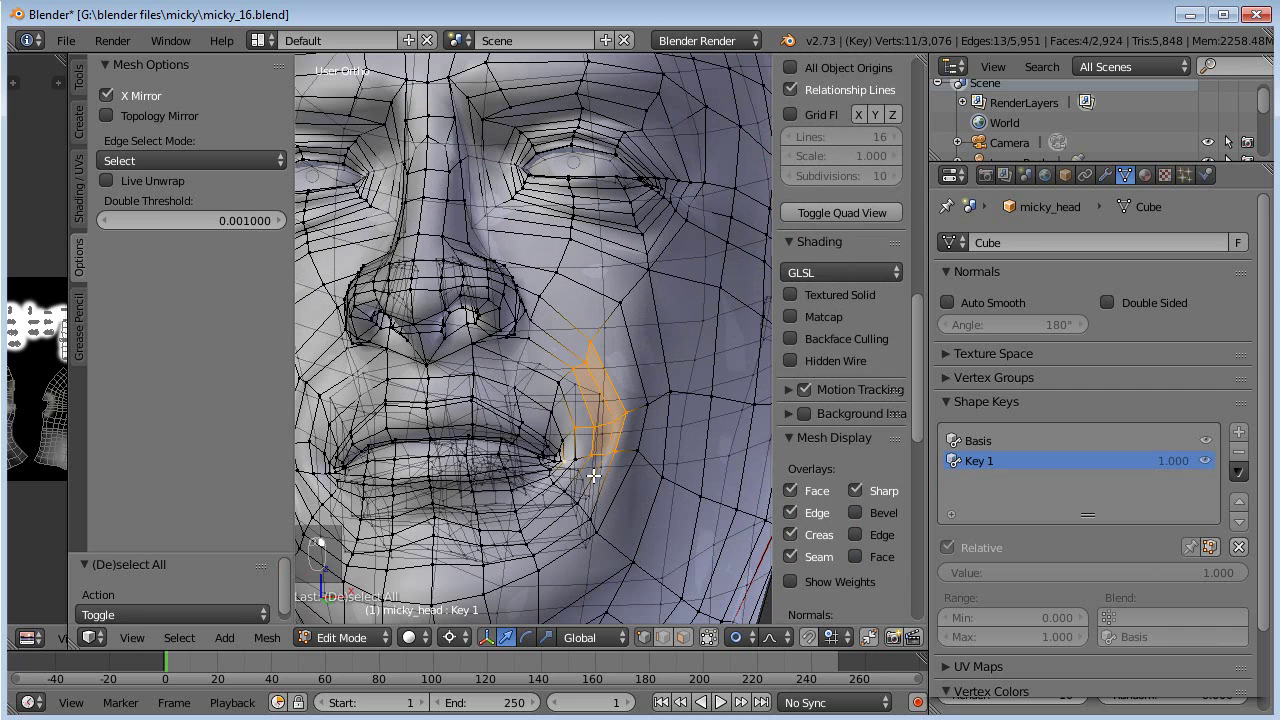
# - Undo the last vertex picks and extend the cheek-fold selection up to the side of the nostril
pyautogui.hotkey('ctrl', 'z')
pyautogui.hotkey('ctrl', 'z')
pyautogui.scroll(6, 570, 430)
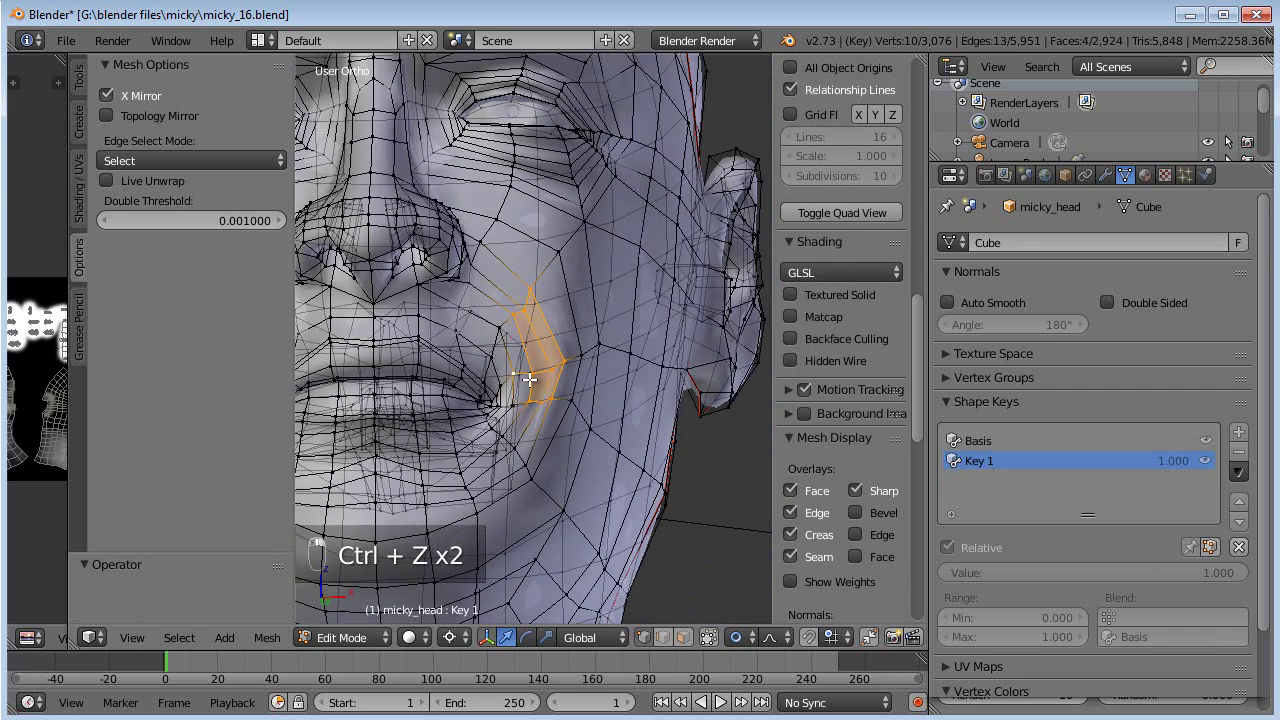
pyautogui.keyDown('shift'); pyautogui.rightClick(498, 466); pyautogui.keyUp('shift')
pyautogui.keyDown('shift'); pyautogui.rightClick(471, 308); pyautogui.keyUp('shift')
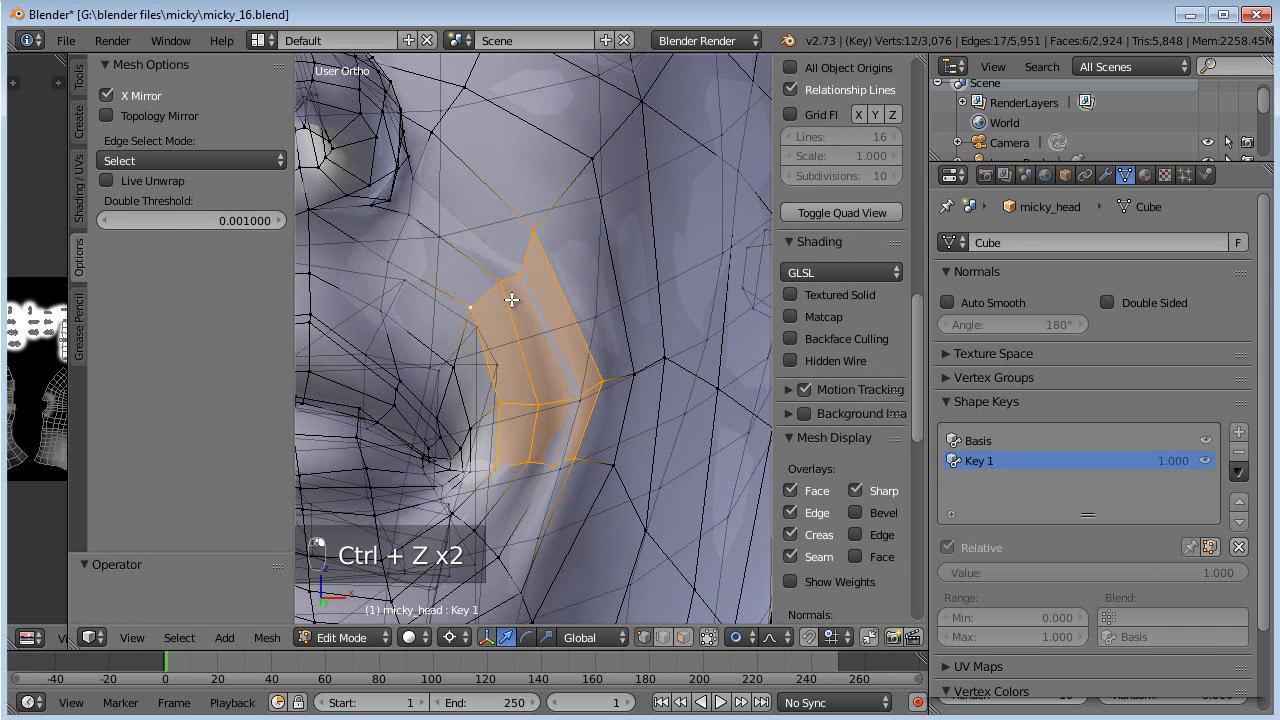
pyautogui.keyDown('shift'); pyautogui.rightClick(436, 143); pyautogui.keyUp('shift')
pyautogui.keyDown('shift'); pyautogui.rightClick(393, 263); pyautogui.keyUp('shift')
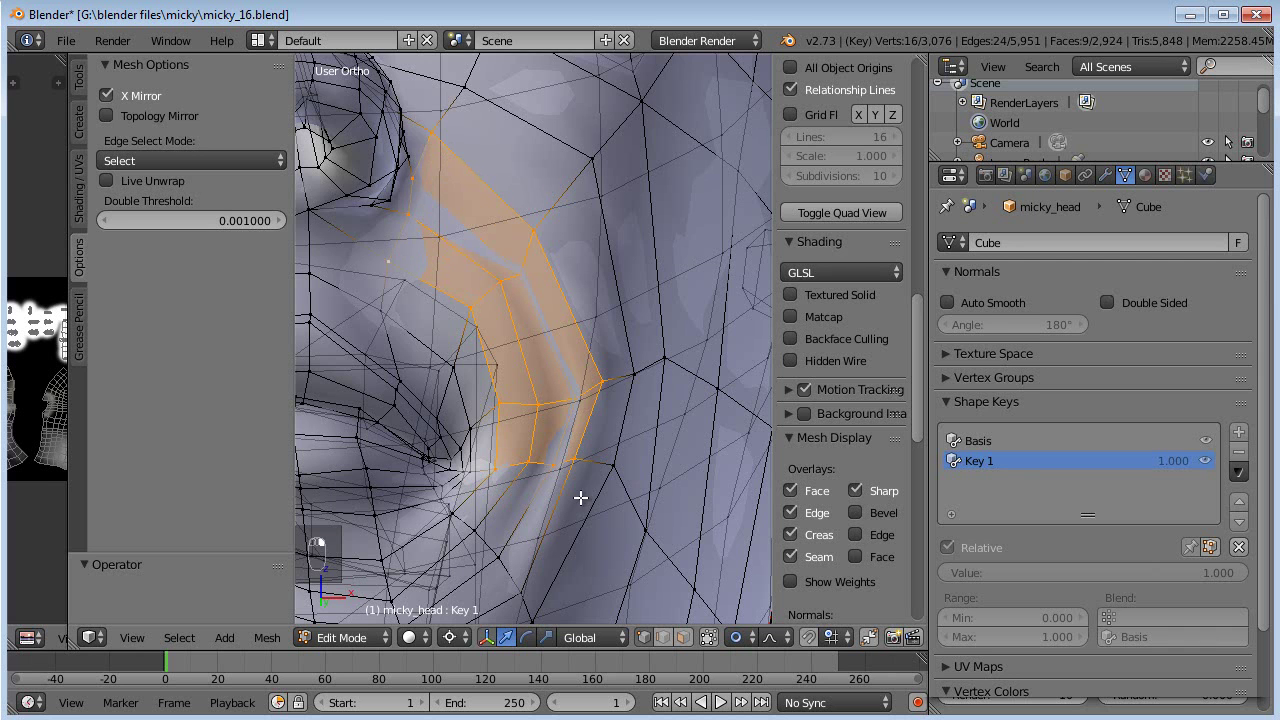
# - Extend the selection outward onto the cheek and down around the mouth corner
pyautogui.keyDown('shift'); pyautogui.moveTo(590, 483); pyautogui.dragTo(594, 403, button='middle'); pyautogui.keyUp('shift')
pyautogui.keyDown('shift'); pyautogui.moveTo(624, 324); pyautogui.dragTo(643, 287, button='right'); pyautogui.keyUp('shift')
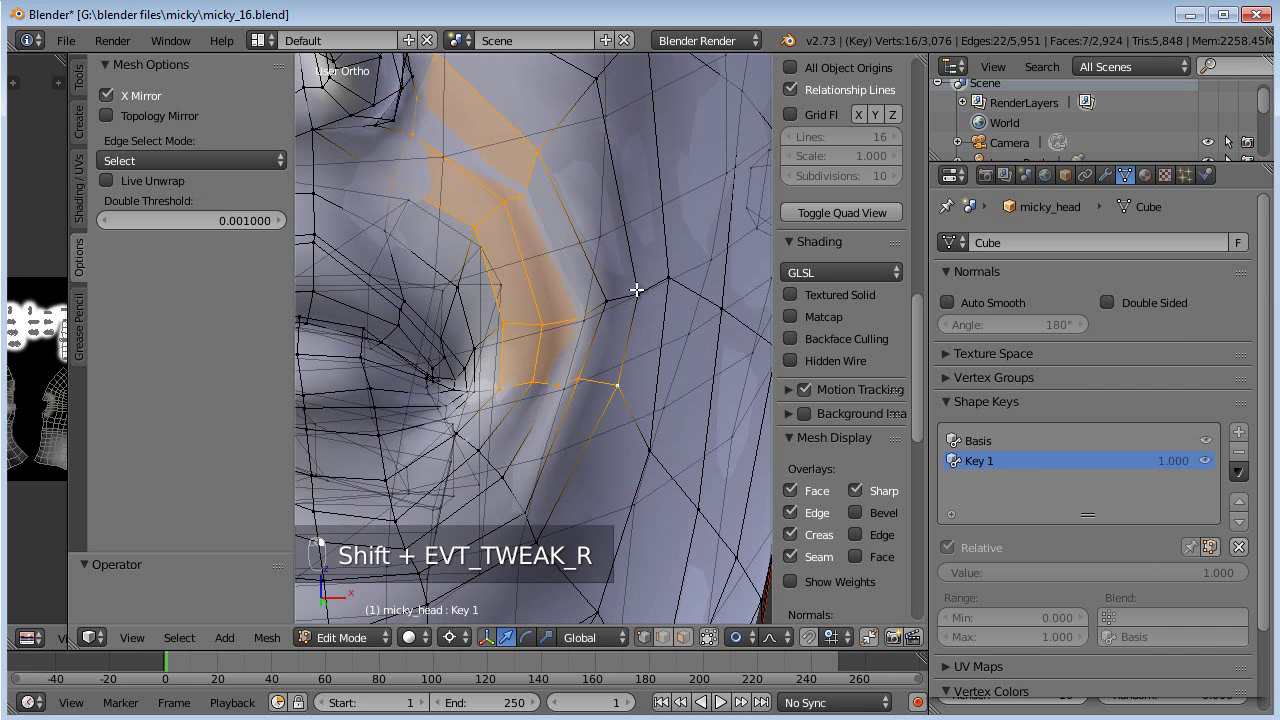
pyautogui.keyDown('shift'); pyautogui.rightClick(637, 294); pyautogui.keyUp('shift')
pyautogui.keyDown('shift'); pyautogui.rightClick(606, 300); pyautogui.keyUp('shift')
pyautogui.keyDown('shift'); pyautogui.rightClick(652, 449); pyautogui.keyUp('shift')
pyautogui.keyDown('shift'); pyautogui.moveTo(584, 505); pyautogui.dragTo(654, 406, button='middle'); pyautogui.keyUp('shift')
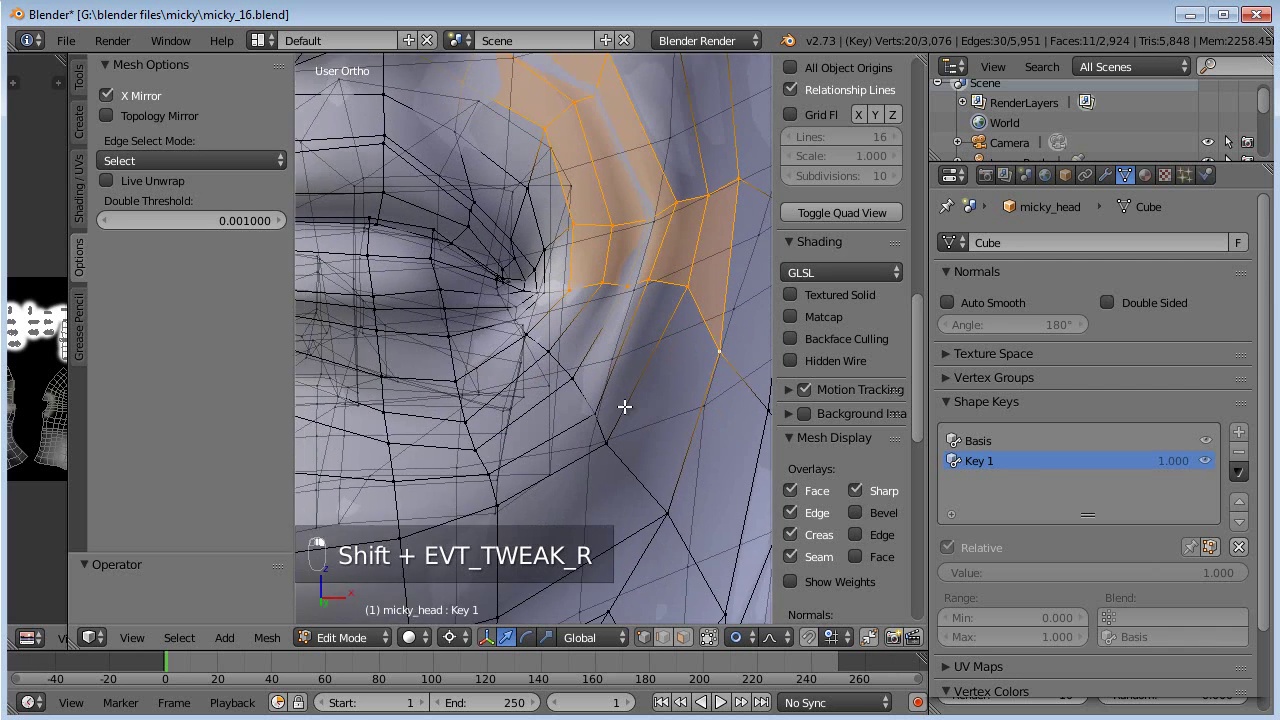
pyautogui.keyDown('shift'); pyautogui.rightClick(571, 381); pyautogui.keyUp('shift')
pyautogui.keyDown('shift'); pyautogui.rightClick(601, 420); pyautogui.keyUp('shift')
pyautogui.keyDown('shift'); pyautogui.rightClick(606, 444); pyautogui.keyUp('shift')
pyautogui.moveTo(581, 453); pyautogui.dragTo(598, 486, button='middle')
pyautogui.keyDown('shift'); pyautogui.rightClick(557, 376); pyautogui.keyUp('shift')
# - Smooth the selected cheek-fold vertices with a smoothing of 0.500 and 2 repeats
pyautogui.press('w')
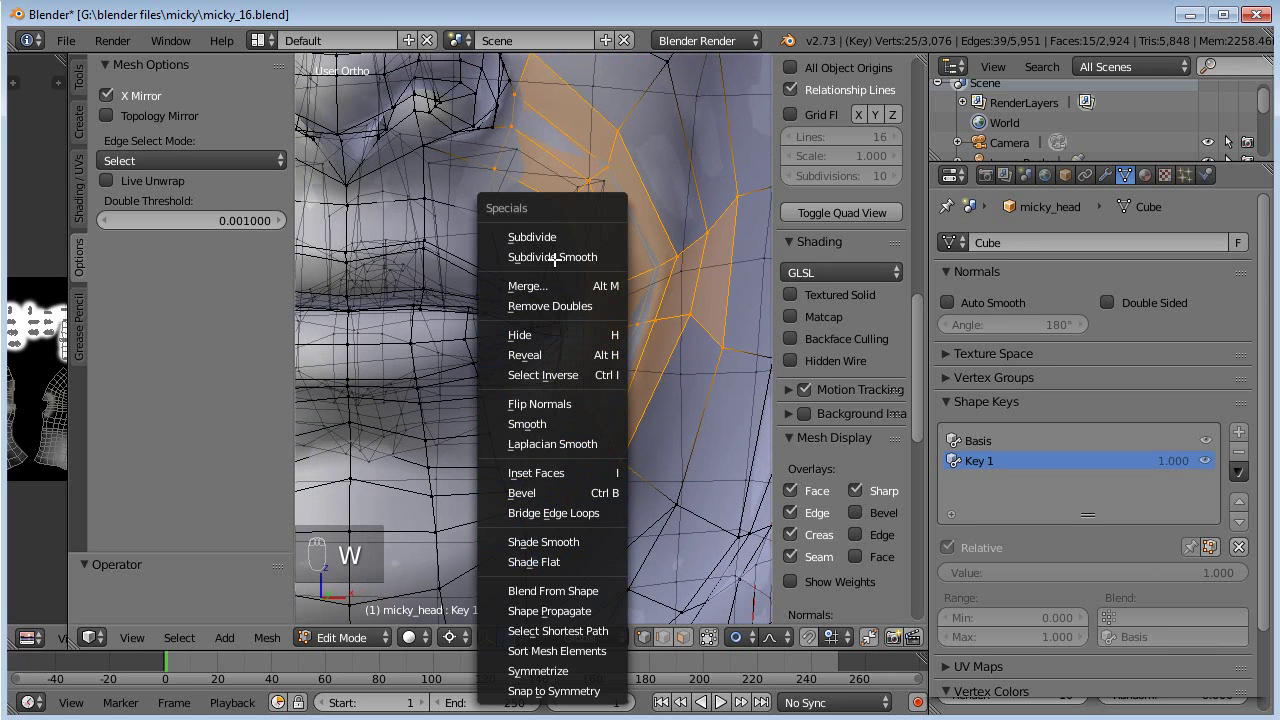
pyautogui.press('Escape')
pyautogui.press('w')
pyautogui.click(589, 301)
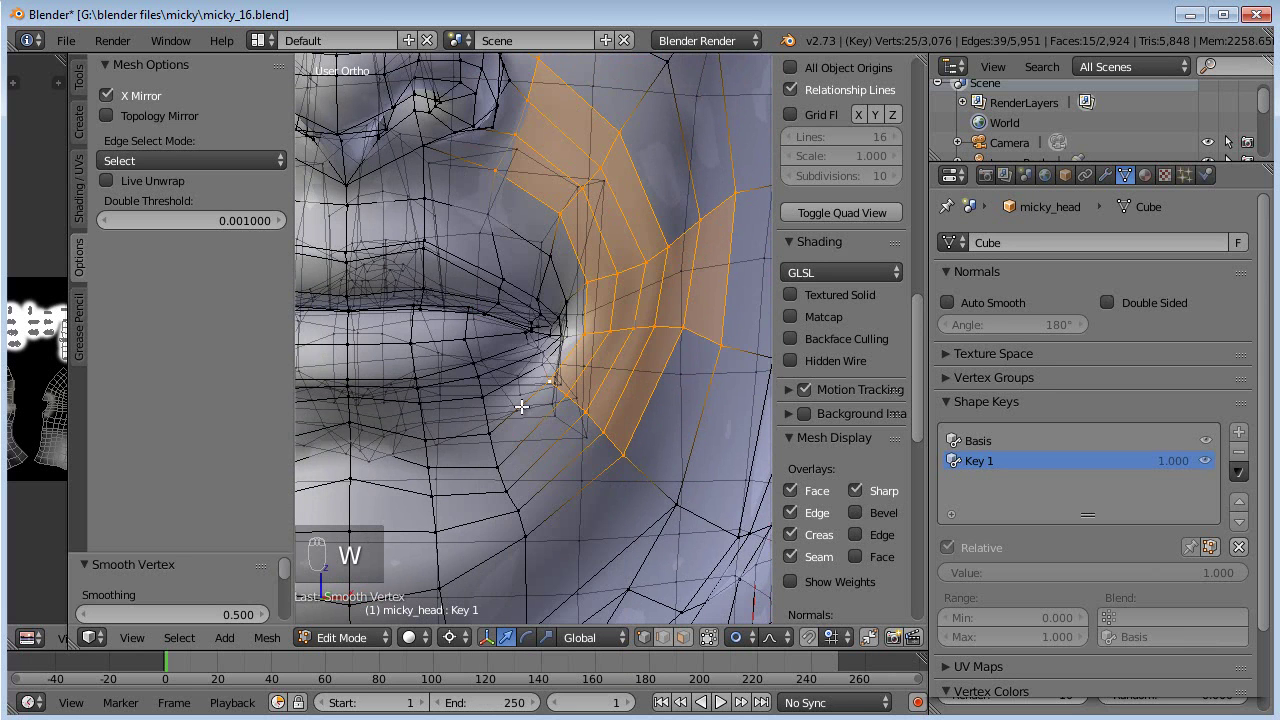
pyautogui.moveTo(199, 549); pyautogui.dragTo(199, 367)
pyautogui.scroll(-4, 615, 439)
pyautogui.moveTo(621, 535); pyautogui.dragTo(652, 542, button='middle')
pyautogui.moveTo(509, 333); pyautogui.dragTo(436, 348, button='middle')
pyautogui.moveTo(383, 381); pyautogui.dragTo(422, 366, button='middle')
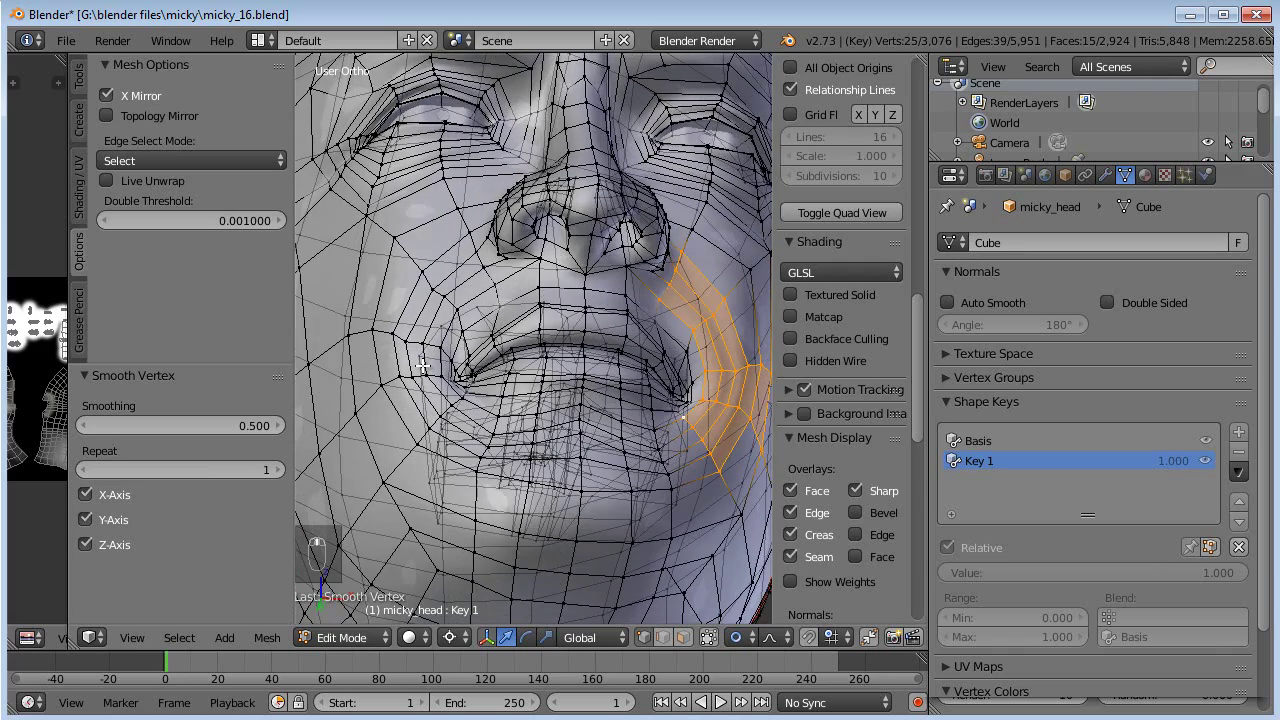
pyautogui.moveTo(458, 277); pyautogui.dragTo(505, 325, button='middle')
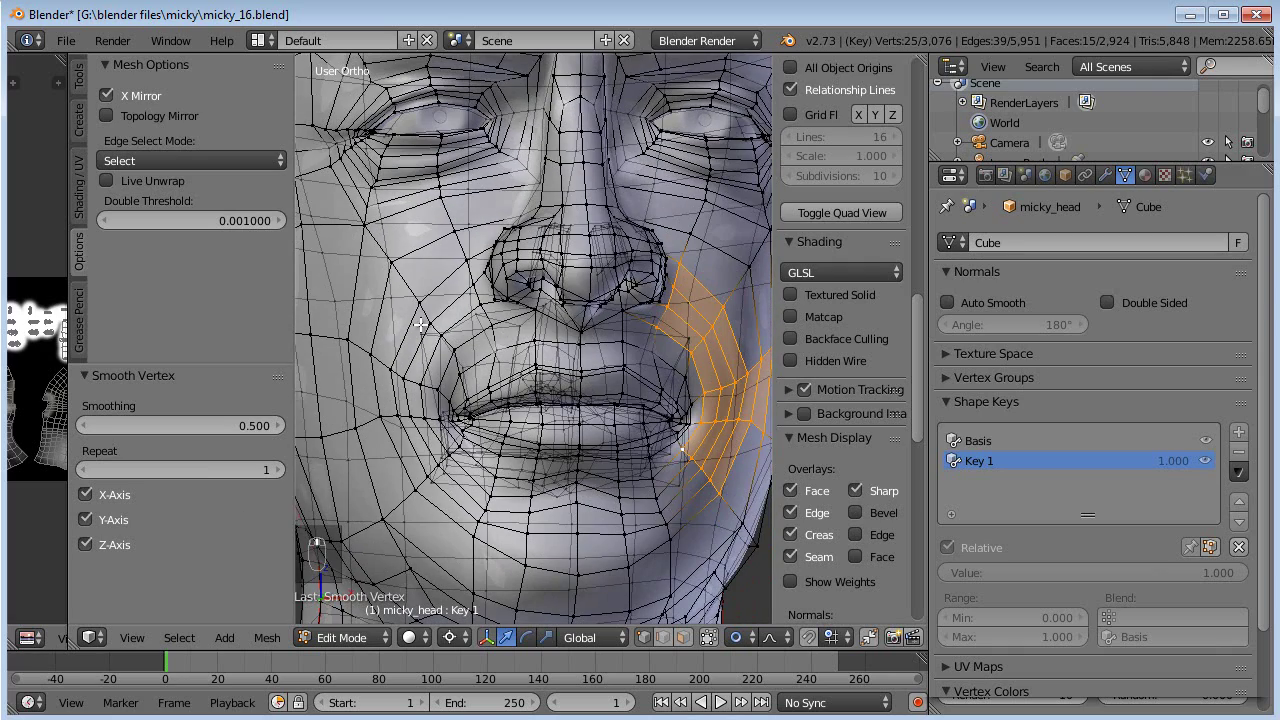
pyautogui.click(279, 471)
pyautogui.moveTo(638, 487); pyautogui.dragTo(368, 425, button='middle')
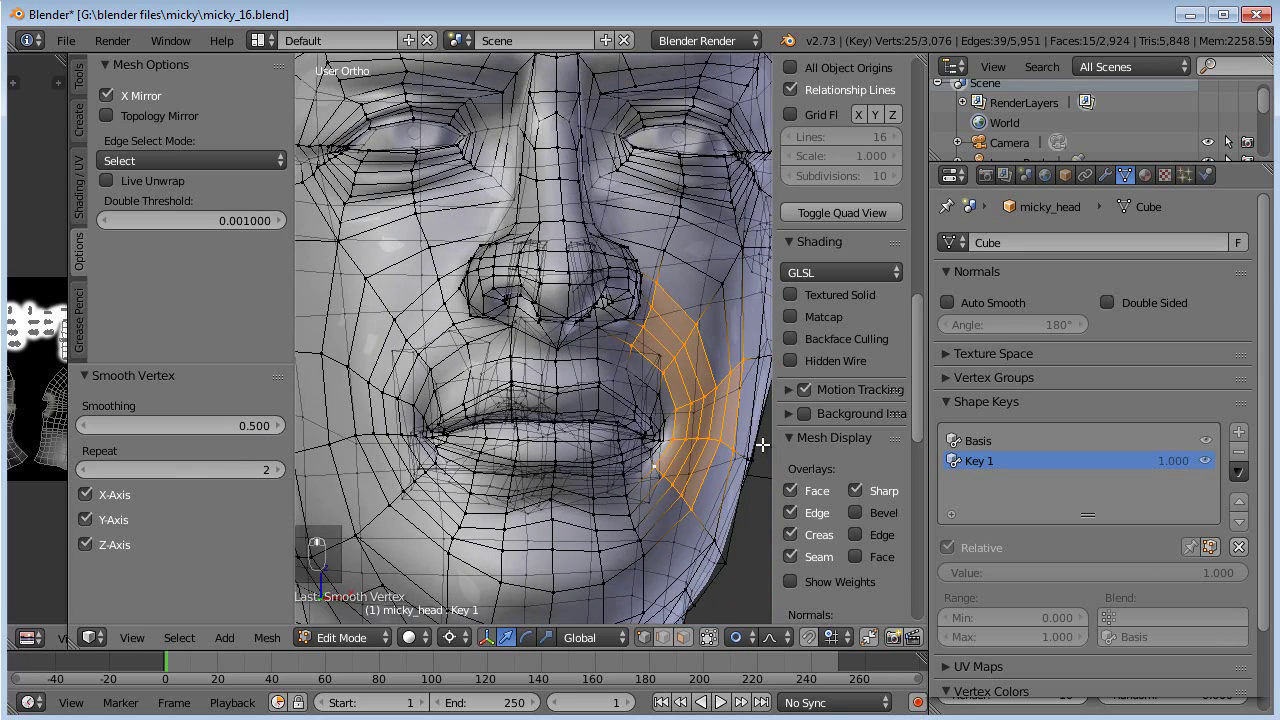
# - Leave Edit Mode and examine the smoothed cheek and mouth from the front and the side
pyautogui.press('Tab')
pyautogui.scroll(-5, 535, 472)
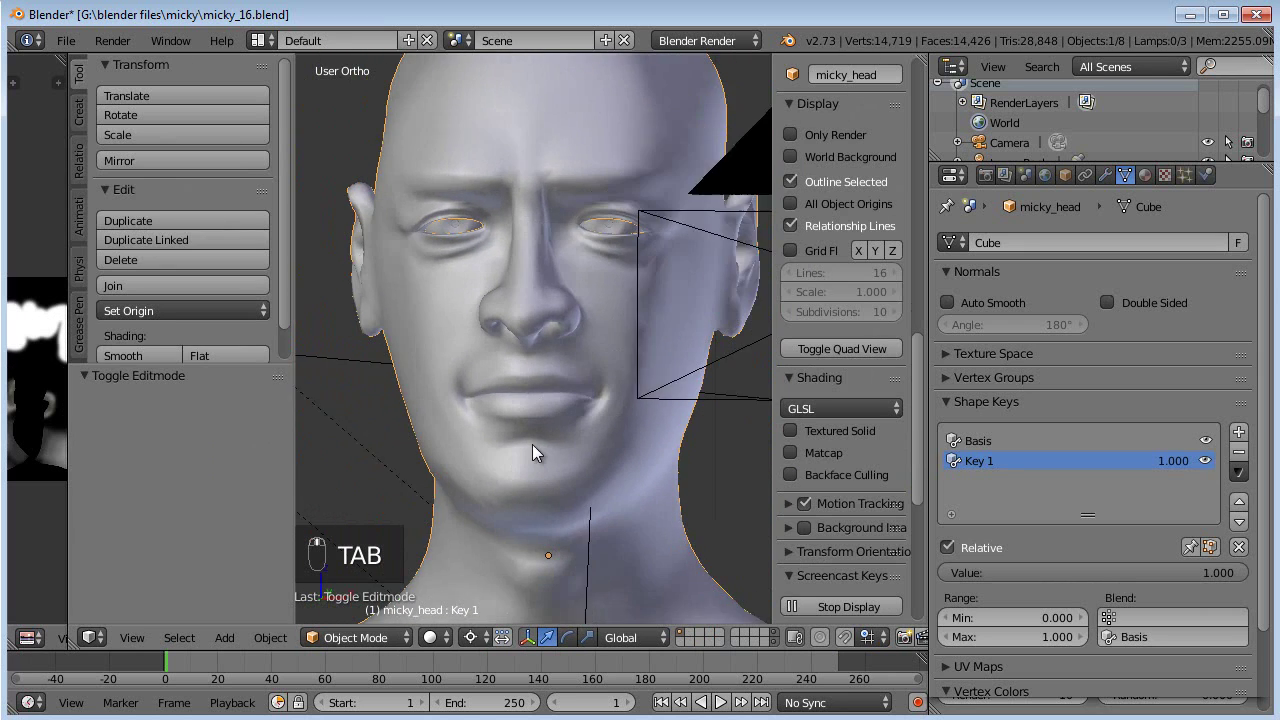
pyautogui.moveTo(603, 321); pyautogui.dragTo(530, 413, button='middle')
pyautogui.scroll(5, 530, 413)
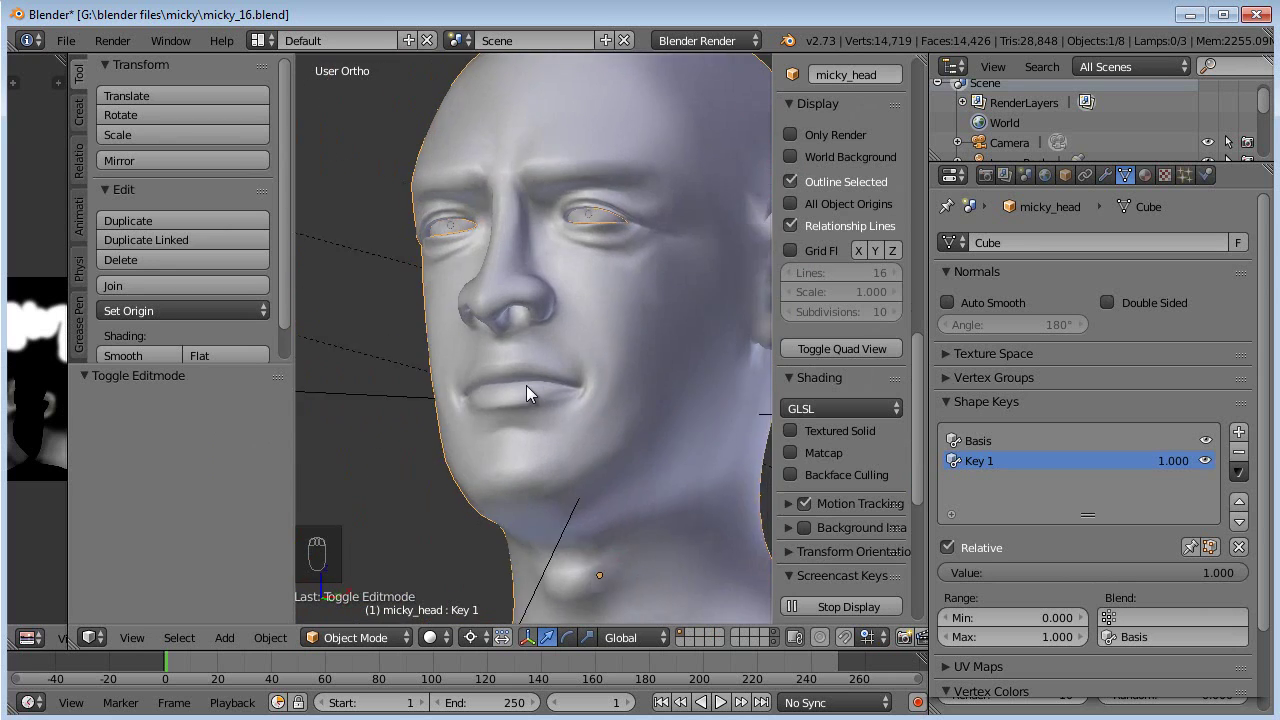
# - In Edit Mode, move the cheek-fold vertex above the mouth corner forward in the right side view
pyautogui.press('Tab')
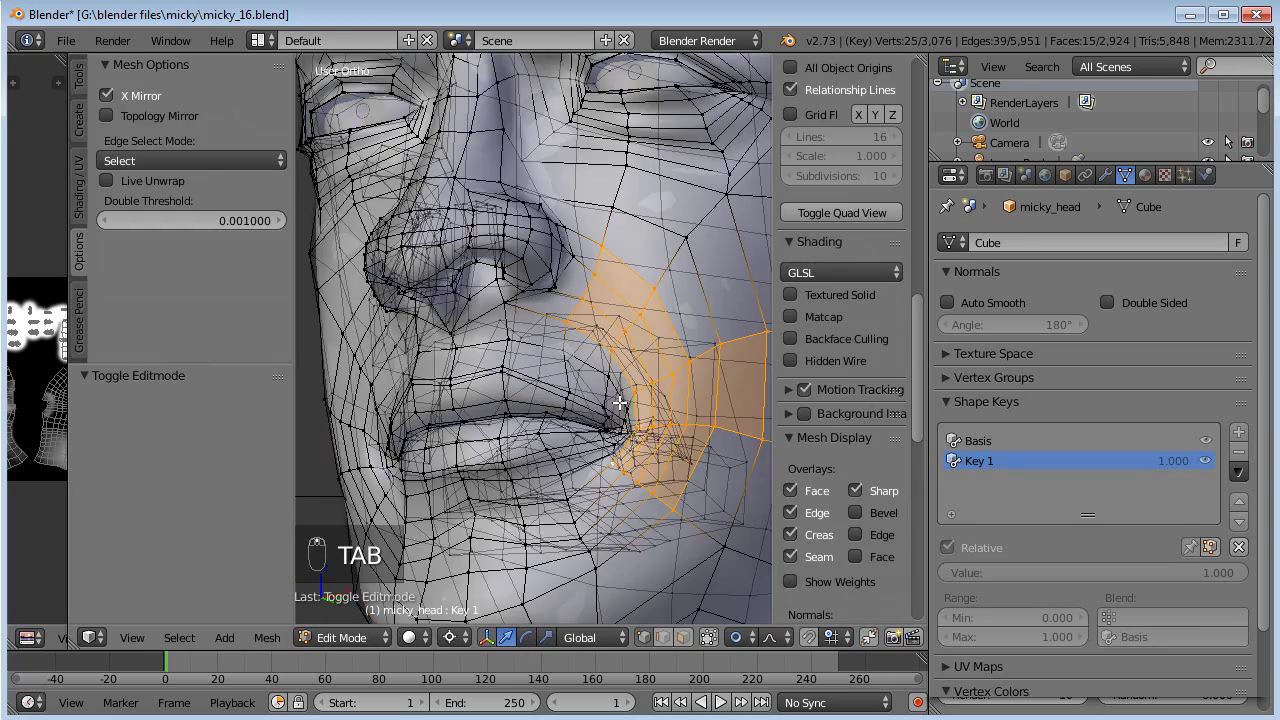
pyautogui.rightClick(656, 400)
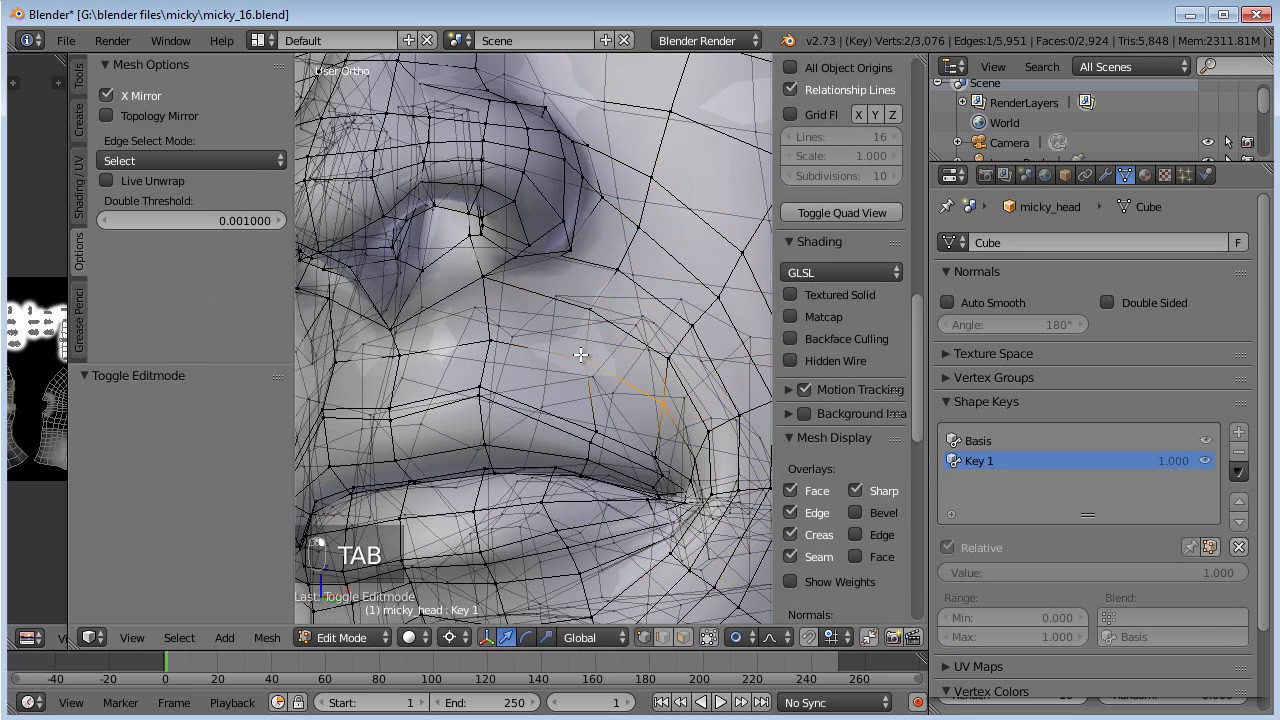
pyautogui.press('KP_3')
pyautogui.keyDown('shift'); pyautogui.moveTo(460, 400); pyautogui.dragTo(645, 320, button='middle'); pyautogui.keyUp('shift')
pyautogui.scroll(2, 594, 366)
pyautogui.press('g')
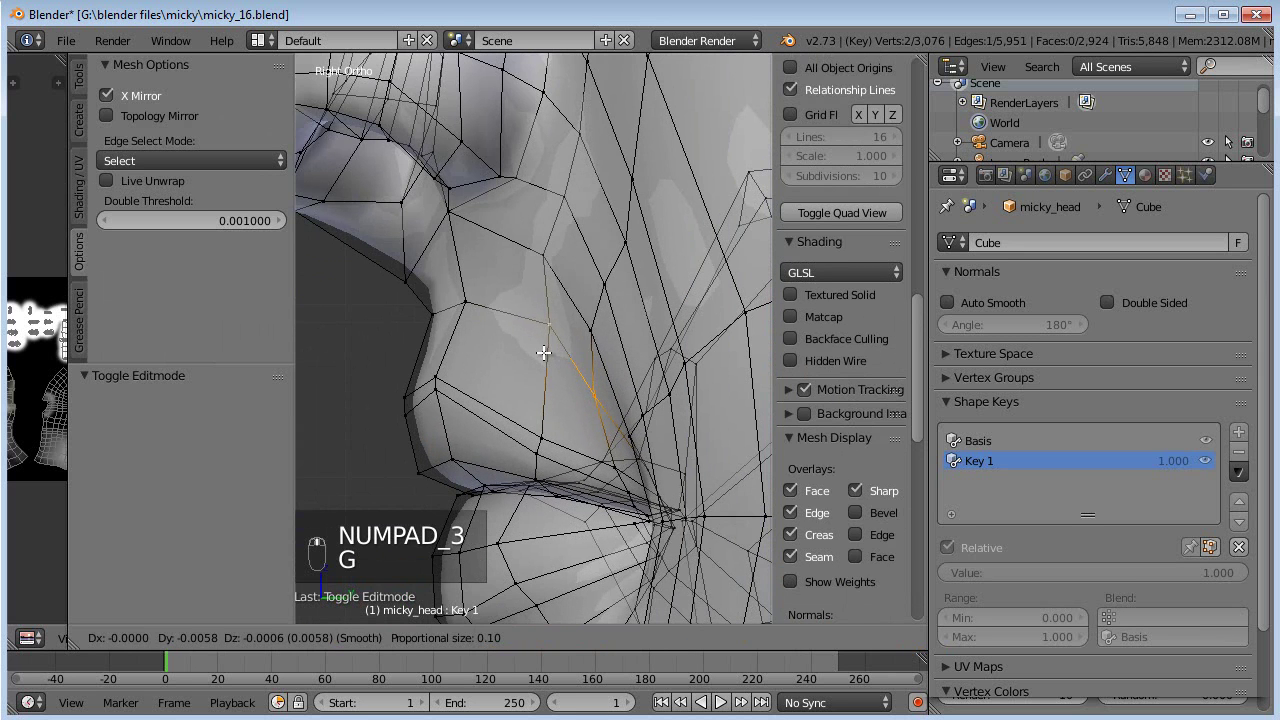
pyautogui.click(540, 352)
# - Reposition the vertices between the nose base and the upper lip along the depth direction to even out the profile
pyautogui.rightClick(474, 294)
pyautogui.press('g')
pyautogui.click(491, 297)
pyautogui.press('g')
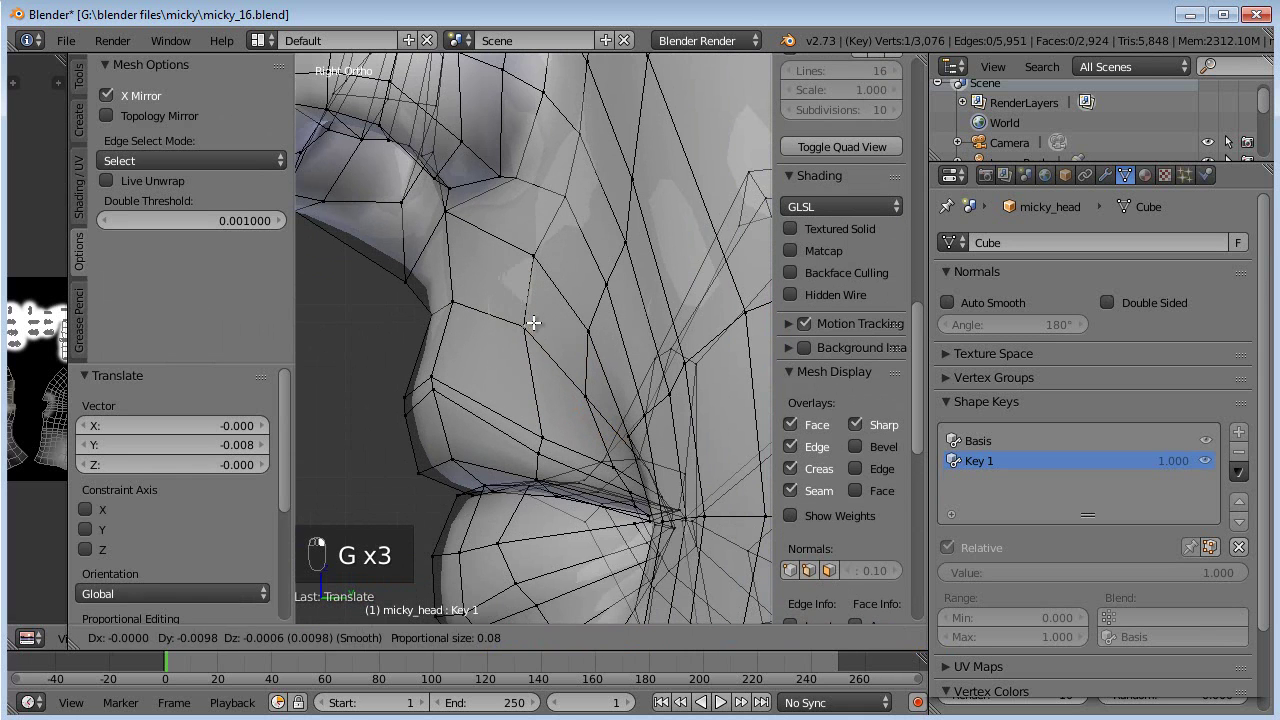
pyautogui.click(528, 321)
pyautogui.press('g')
pyautogui.click(560, 321)
pyautogui.rightClick(477, 309)
pyautogui.press('g')
pyautogui.click(469, 309)
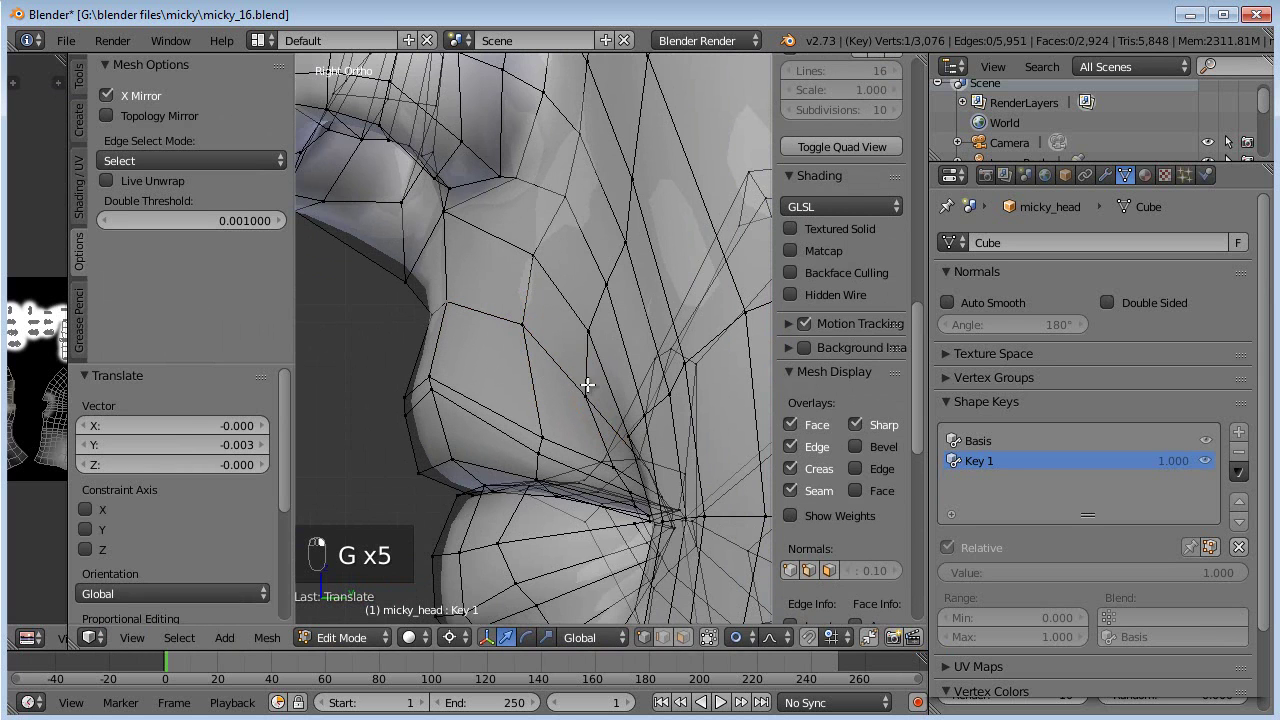
# - Pull the vertices along the cheek fold, from above the mouth corner up to beside the nostril, slightly forward
pyautogui.press('g')
pyautogui.click(588, 392)
pyautogui.rightClick(614, 277)
pyautogui.press('g')
pyautogui.click(610, 277)
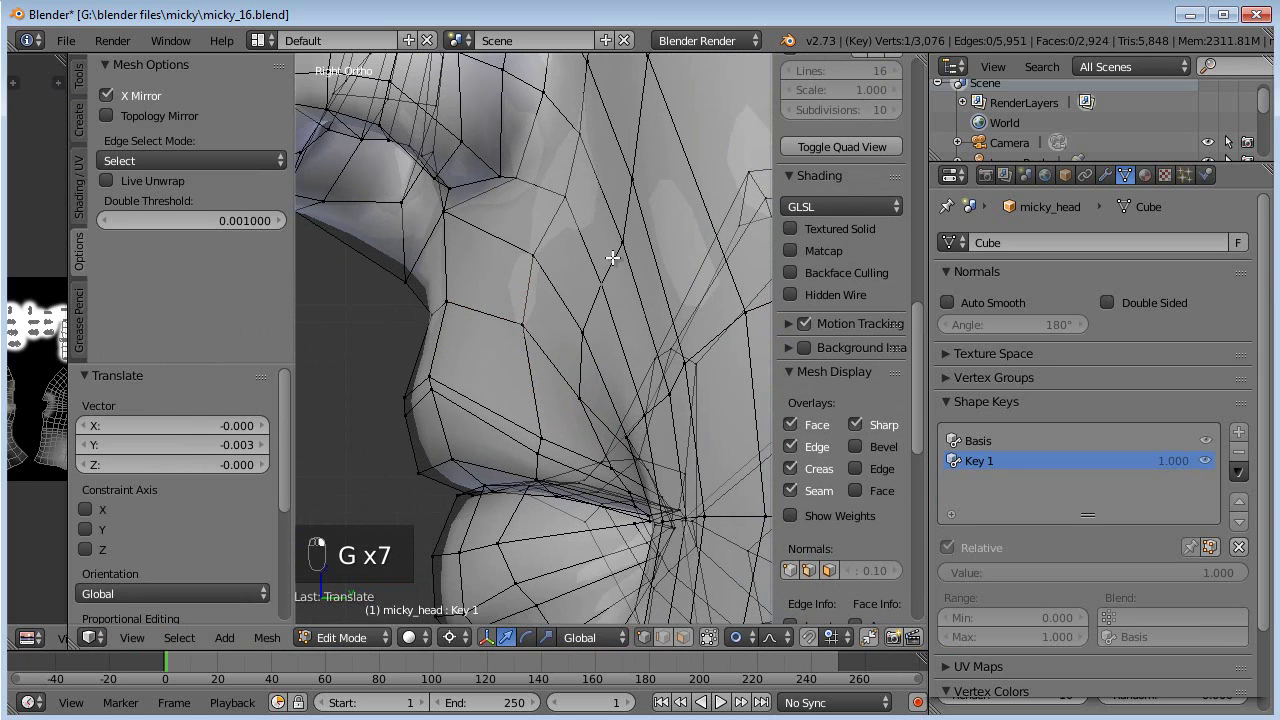
pyautogui.press('g')
pyautogui.click(566, 183)
pyautogui.press('g')
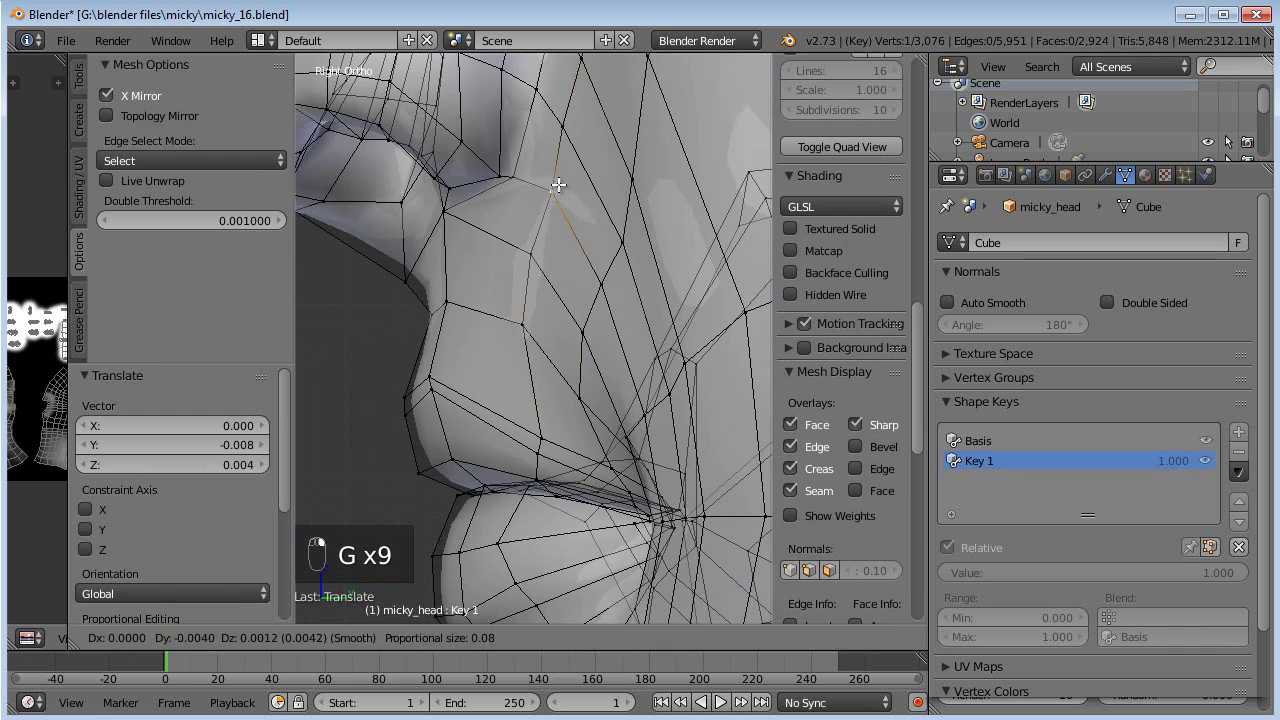
pyautogui.click(560, 189)
# - Leave Edit Mode and examine the reshaped upper lip and cheek fold from several angles
pyautogui.scroll(-2, 618, 433)
pyautogui.scroll(-1, 618, 433)
pyautogui.keyDown('shift'); pyautogui.moveTo(621, 438); pyautogui.dragTo(617, 384, button='middle'); pyautogui.keyUp('shift')
pyautogui.press('Tab')
pyautogui.scroll(-3, 532, 445)
pyautogui.moveTo(532, 445); pyautogui.dragTo(738, 434, button='middle')
pyautogui.scroll(-2, 737, 441)
pyautogui.moveTo(654, 439); pyautogui.dragTo(588, 511, button='middle')
pyautogui.scroll(3, 561, 503)
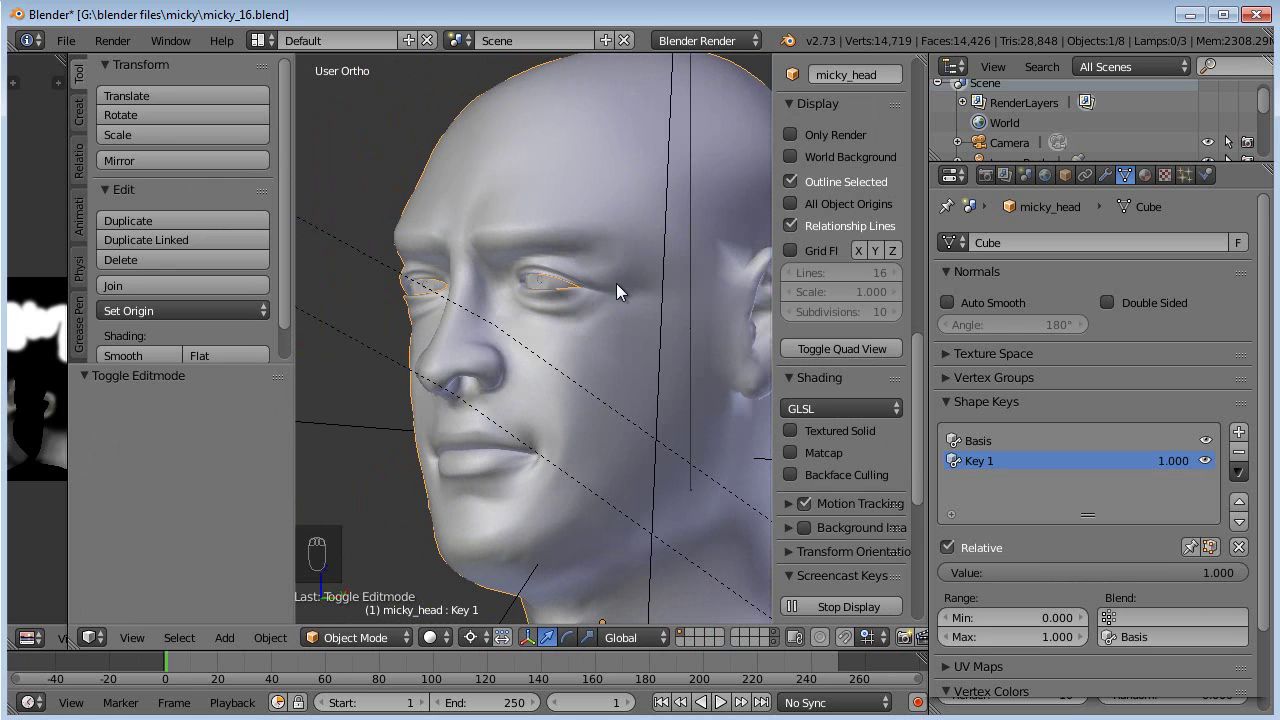
# - In Edit Mode, clear the selection and circle-select the crow's-feet vertices beside the outer eye corner
pyautogui.scroll(2, 605, 330)
pyautogui.keyDown('shift'); pyautogui.moveTo(600, 358); pyautogui.dragTo(581, 247, button='middle'); pyautogui.keyUp('shift')
pyautogui.scroll(4, 549, 421)
pyautogui.press('Tab')
pyautogui.scroll(3, 626, 370)
pyautogui.press('a')
pyautogui.press('a')
pyautogui.press('c')
pyautogui.moveTo(640, 280)
pyautogui.mouseDown()
pyautogui.moveTo(504, 289)
pyautogui.moveTo(597, 337)
pyautogui.moveTo(563, 366)
pyautogui.moveTo(500, 343)
pyautogui.mouseUp()
pyautogui.rightClick(591, 424)
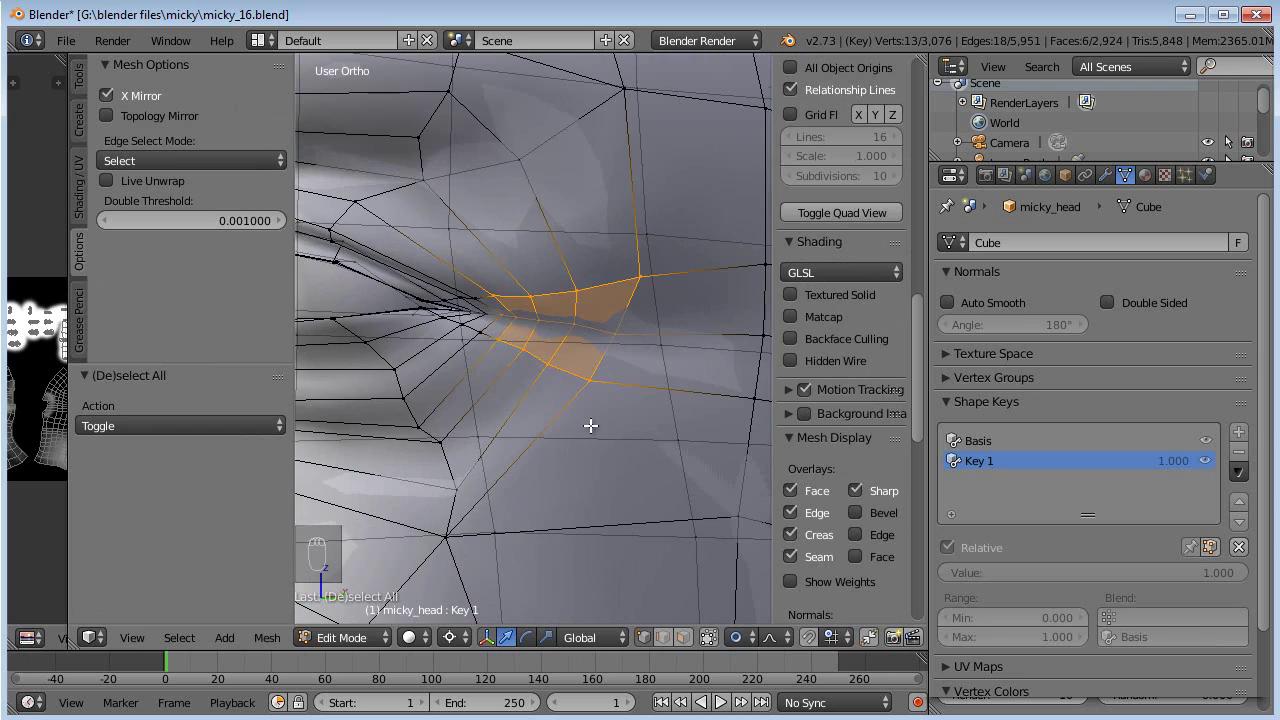
# - Smooth the selected eye-corner vertices with a smoothing of 0.500 and 1 repeat
pyautogui.scroll(-3, 591, 424)
pyautogui.press('w')
pyautogui.click(565, 402)
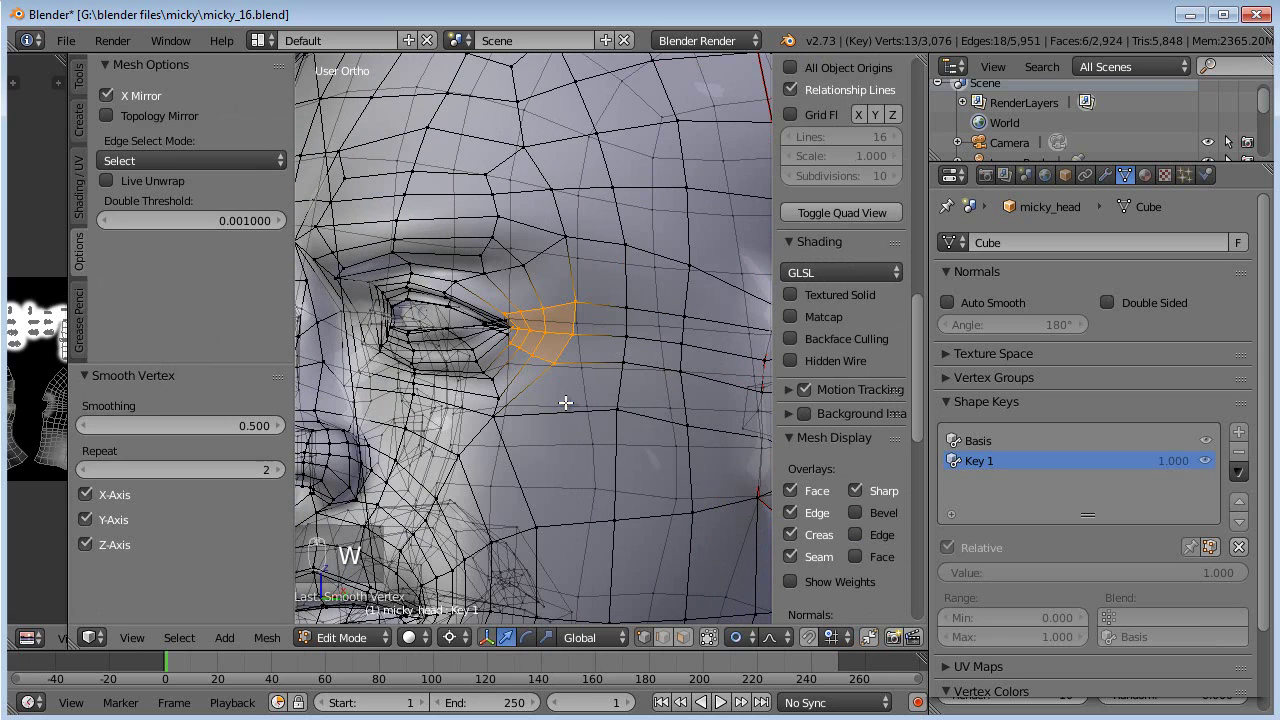
pyautogui.click(83, 468)
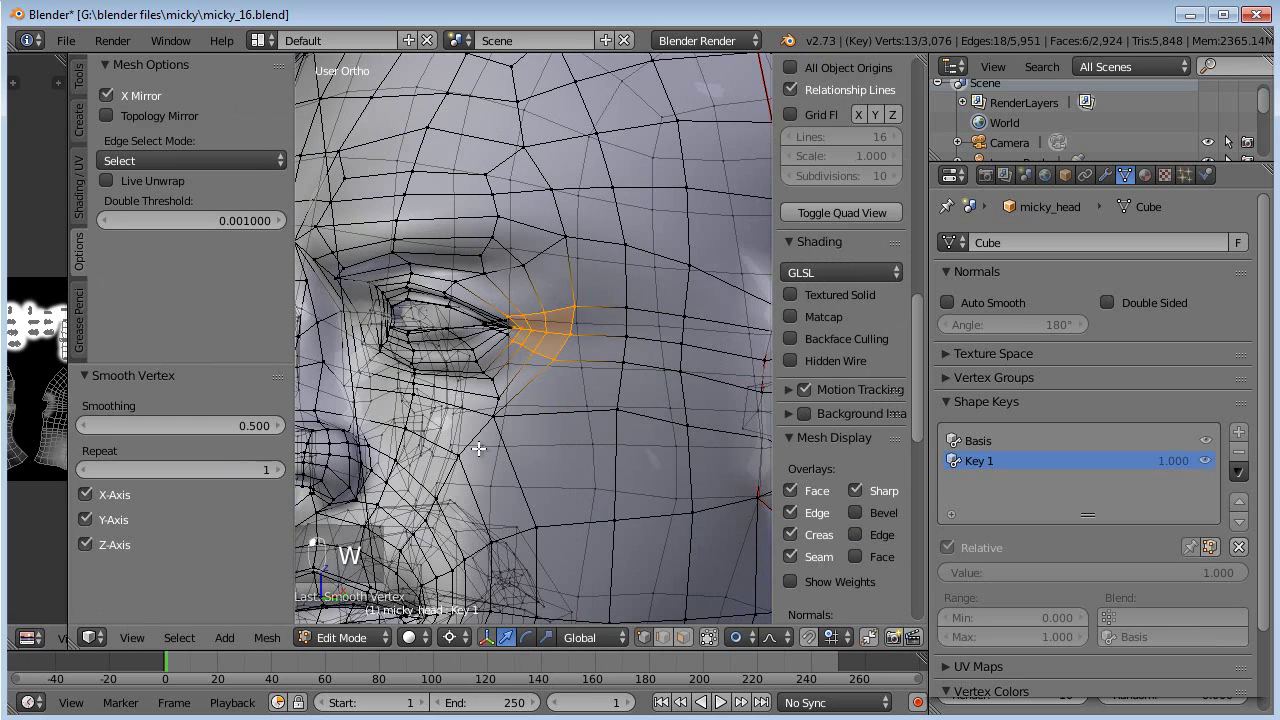
# - Spread the vertices beside the outer eye corner, raising those above it and lowering the one below it
pyautogui.scroll(2, 491, 444)
pyautogui.rightClick(563, 280)
pyautogui.press('g')
pyautogui.click(517, 277)
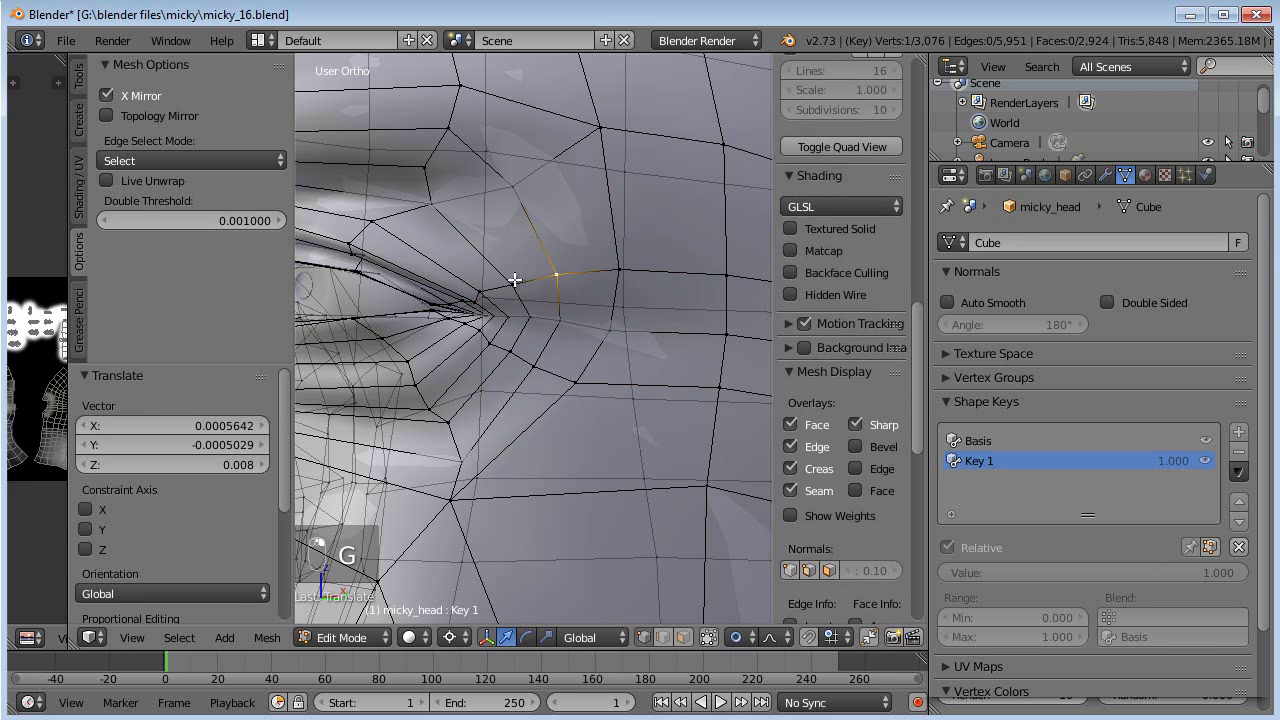
pyautogui.press('g')
pyautogui.click(509, 276)
pyautogui.rightClick(511, 351)
pyautogui.press('g')
pyautogui.click(510, 361)
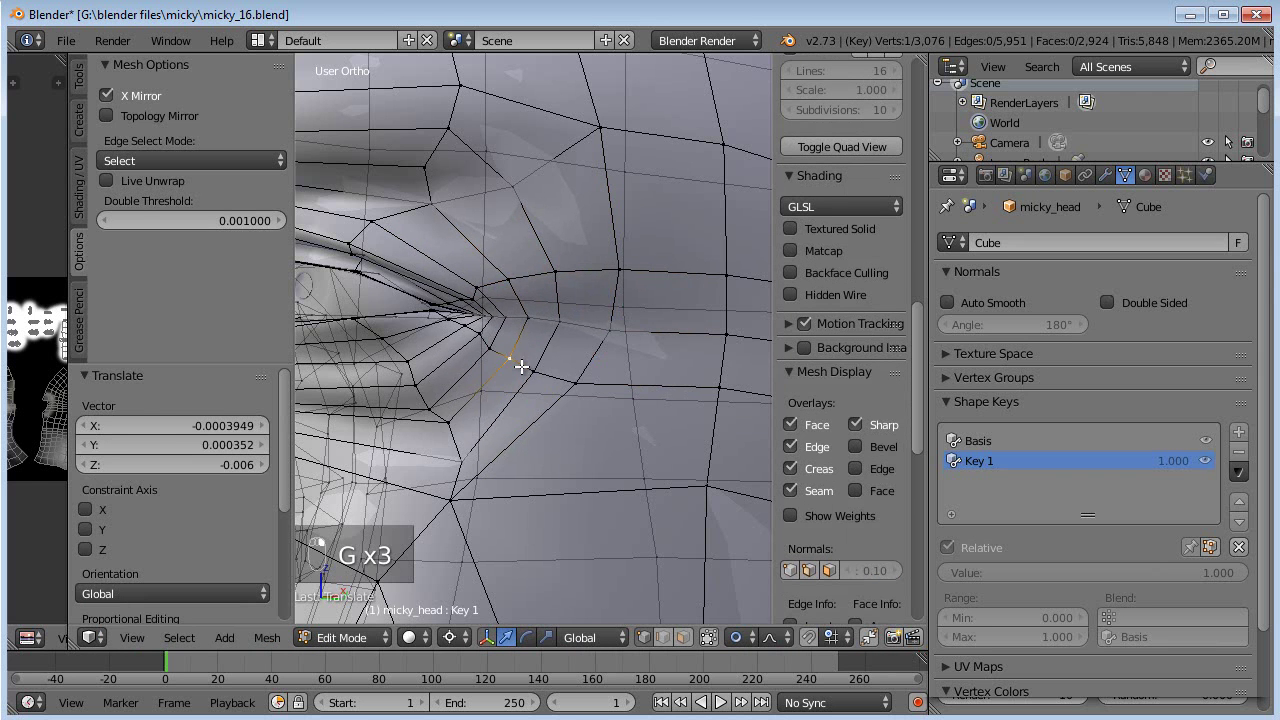
# - Lower the vertices along the outer row of the bag under the eye
pyautogui.rightClick(531, 371)
pyautogui.scroll(-2, 467, 435)
pyautogui.moveTo(467, 435); pyautogui.dragTo(501, 357, button='middle')
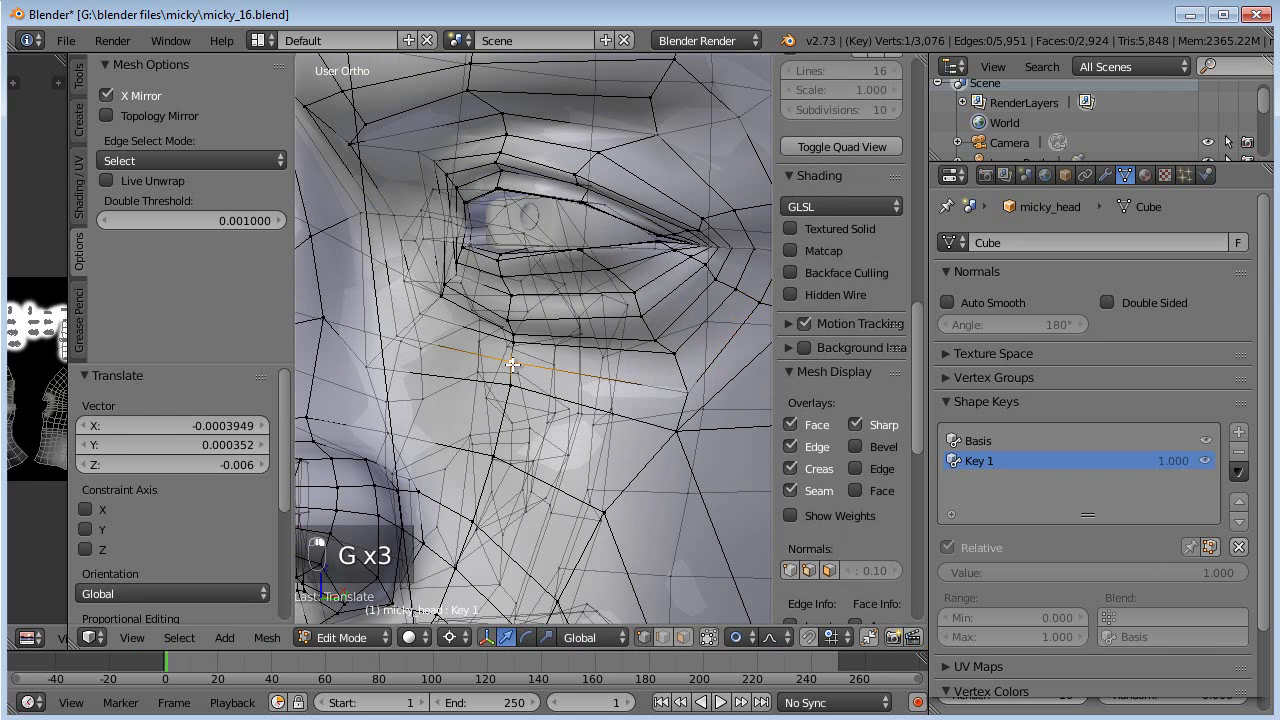
pyautogui.press('g')
pyautogui.click(509, 370)
pyautogui.rightClick(664, 356)
pyautogui.press('g')
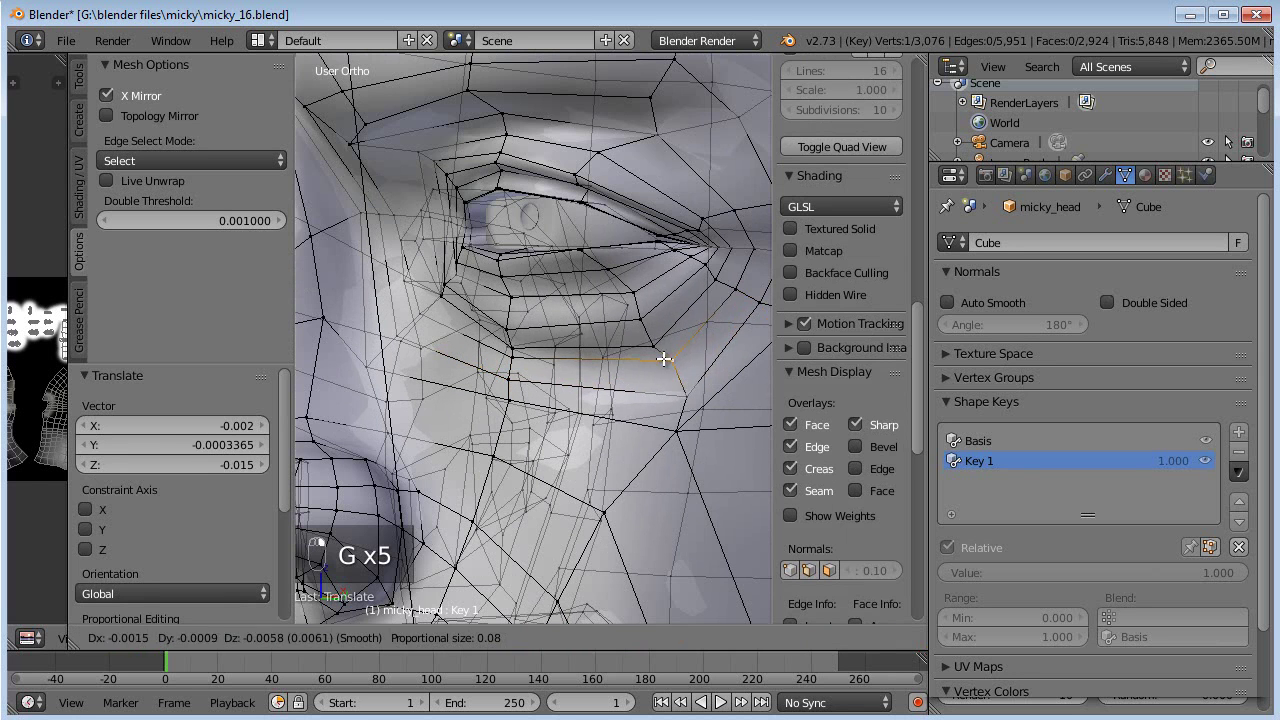
pyautogui.click(638, 360)
# - Adjust the vertices in the row just beneath the lower eyelid, lowering them slightly toward the eye bag
pyautogui.press('g')
pyautogui.click(510, 313)
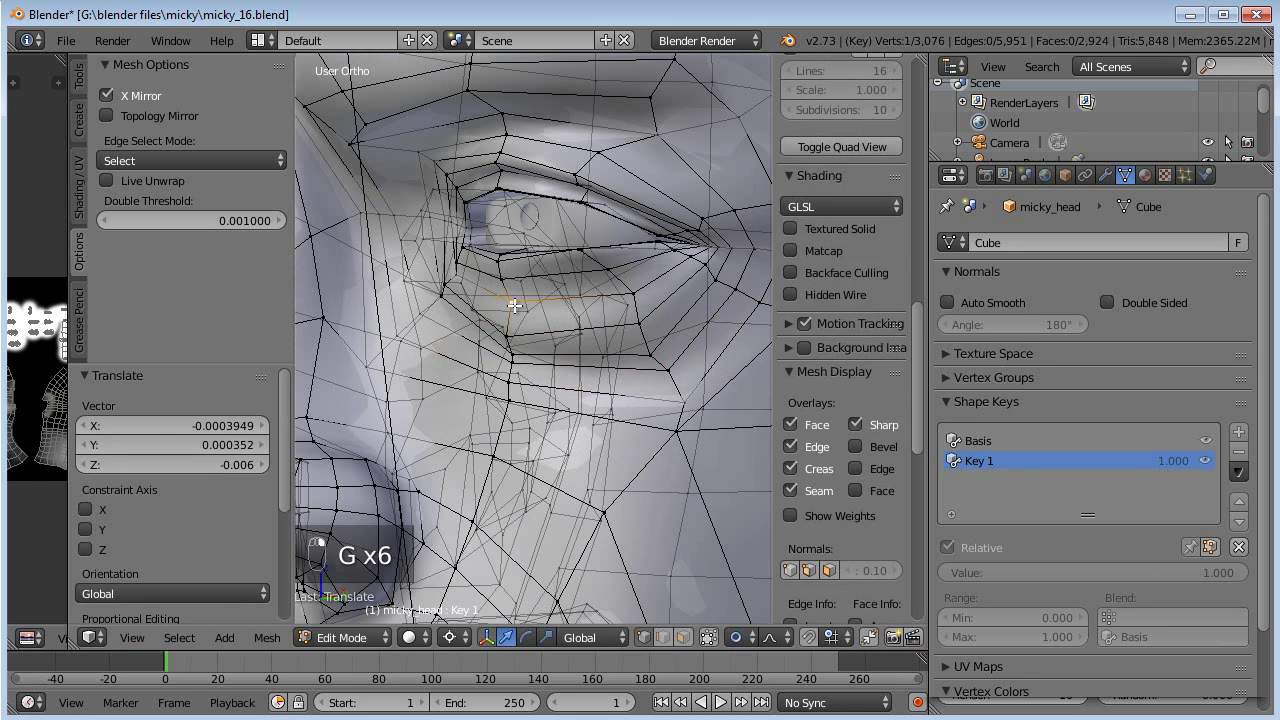
pyautogui.press('g')
pyautogui.click(616, 300)
pyautogui.press('g')
pyautogui.click(630, 298)
pyautogui.rightClick(637, 297)
pyautogui.press('g')
pyautogui.click(638, 298)
pyautogui.scroll(-3, 640, 335)
pyautogui.moveTo(640, 343); pyautogui.dragTo(657, 322, button='middle')
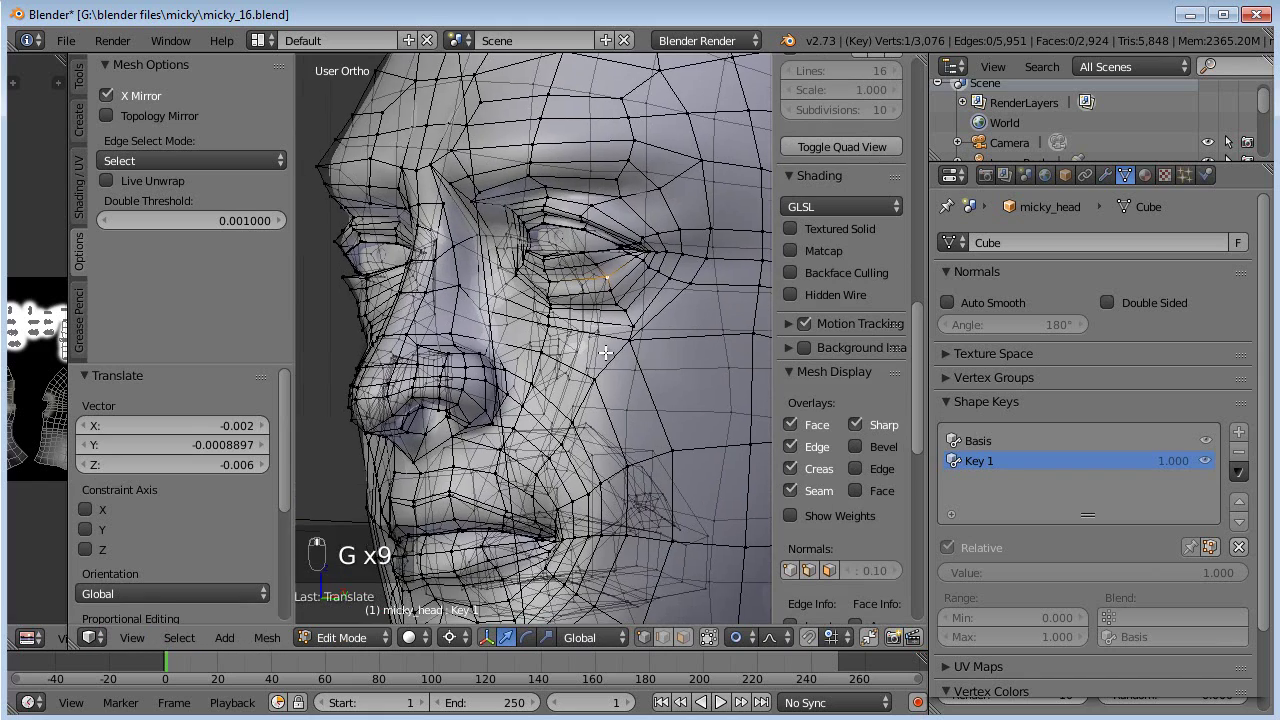
# - Move two pairs of vertices along the upper cheek fold beside the nostril to refine the fold
pyautogui.scroll(3, 640, 349)
pyautogui.moveTo(608, 377); pyautogui.dragTo(635, 385, button='middle')
pyautogui.rightClick(658, 415)
pyautogui.keyDown('shift'); pyautogui.rightClick(558, 371); pyautogui.keyUp('shift')
pyautogui.press('g')
pyautogui.click(667, 343)
pyautogui.rightClick(549, 423)
pyautogui.keyDown('shift'); pyautogui.rightClick(634, 486); pyautogui.keyUp('shift')
pyautogui.press('g')
pyautogui.click(651, 477)
pyautogui.scroll(-4, 650, 472)
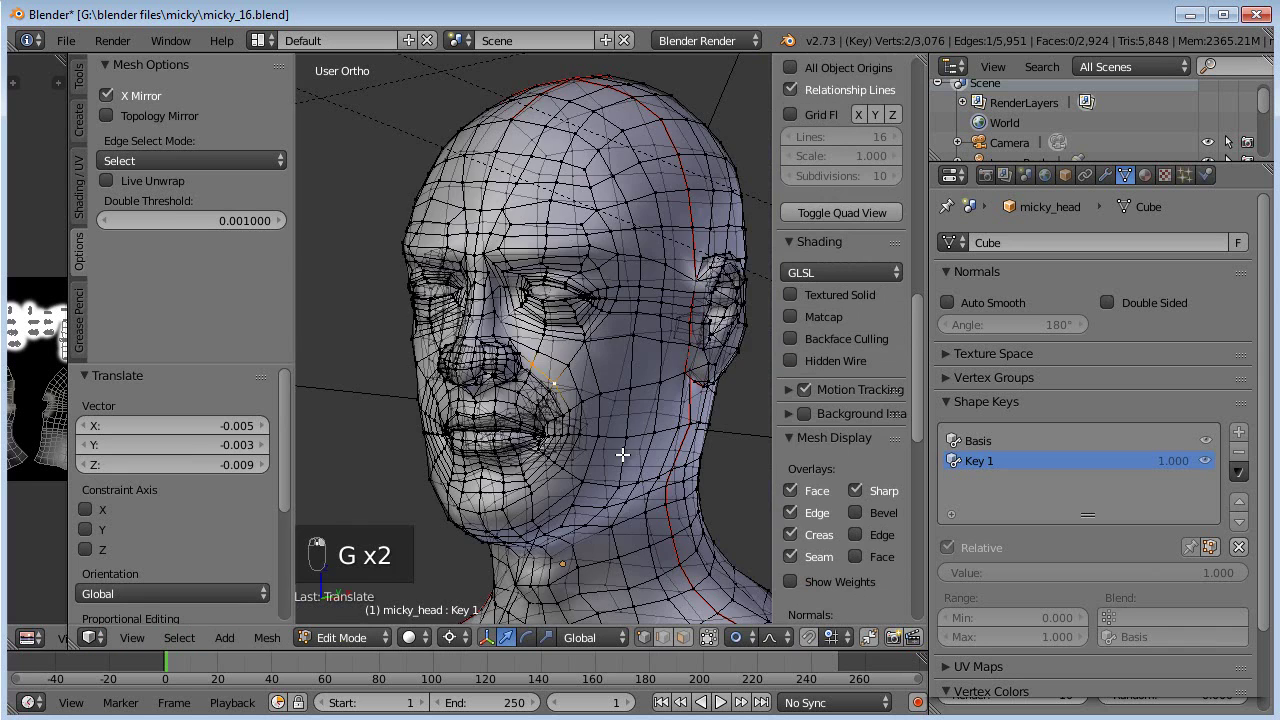
# - Leave Edit Mode, run Key 1's value down and back to 1.000, and examine the face from the front
pyautogui.press('Tab')
pyautogui.moveTo(541, 416); pyautogui.dragTo(657, 434, button='middle')
pyautogui.moveTo(1214, 575); pyautogui.dragTo(158, 567)
pyautogui.keyDown('shift'); pyautogui.moveTo(575, 341); pyautogui.dragTo(564, 350, button='middle'); pyautogui.keyUp('shift')
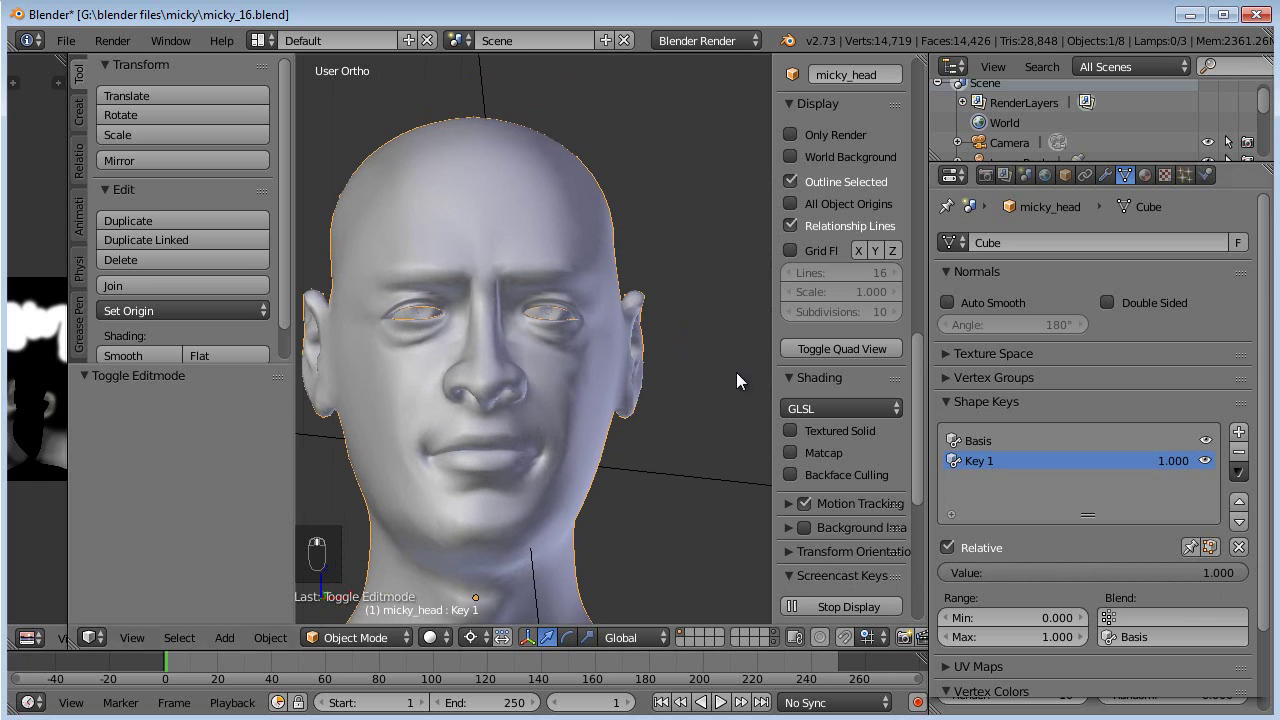
pyautogui.press('KP_1')
pyautogui.scroll(4, 580, 328)
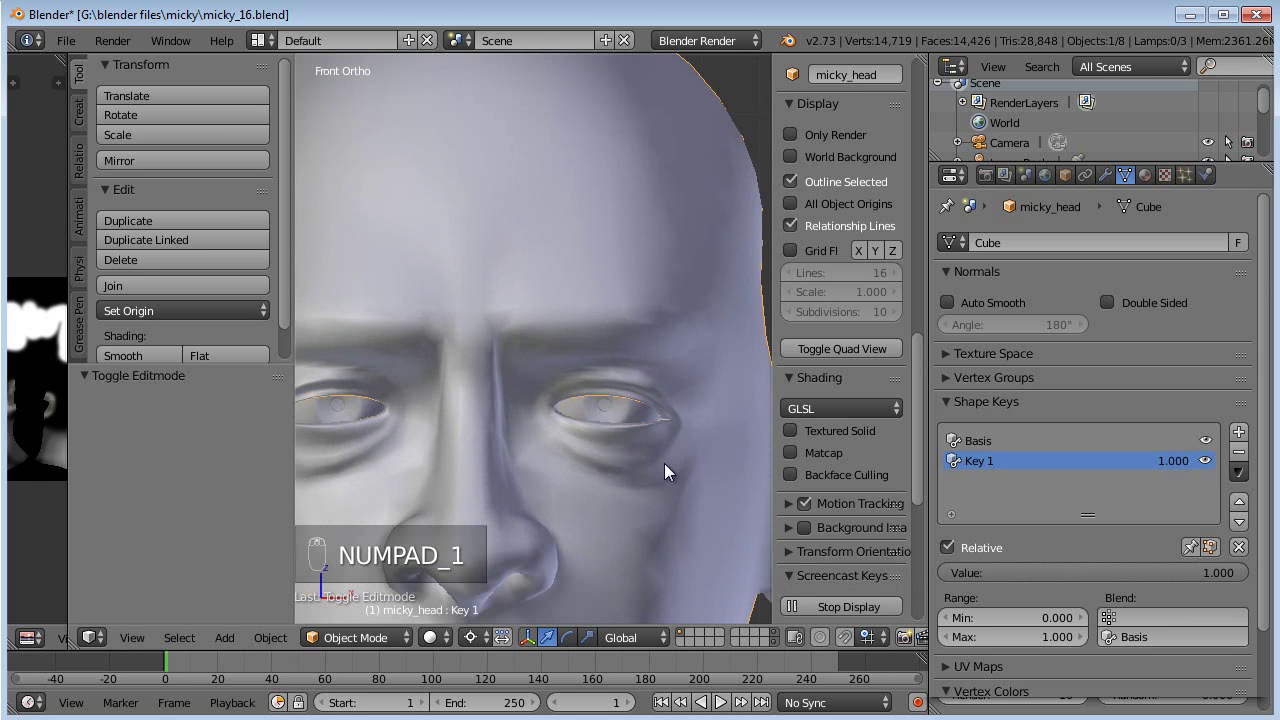
pyautogui.scroll(-3, 620, 452)
pyautogui.keyDown('shift'); pyautogui.moveTo(582, 485); pyautogui.dragTo(590, 434, button='middle'); pyautogui.keyUp('shift')
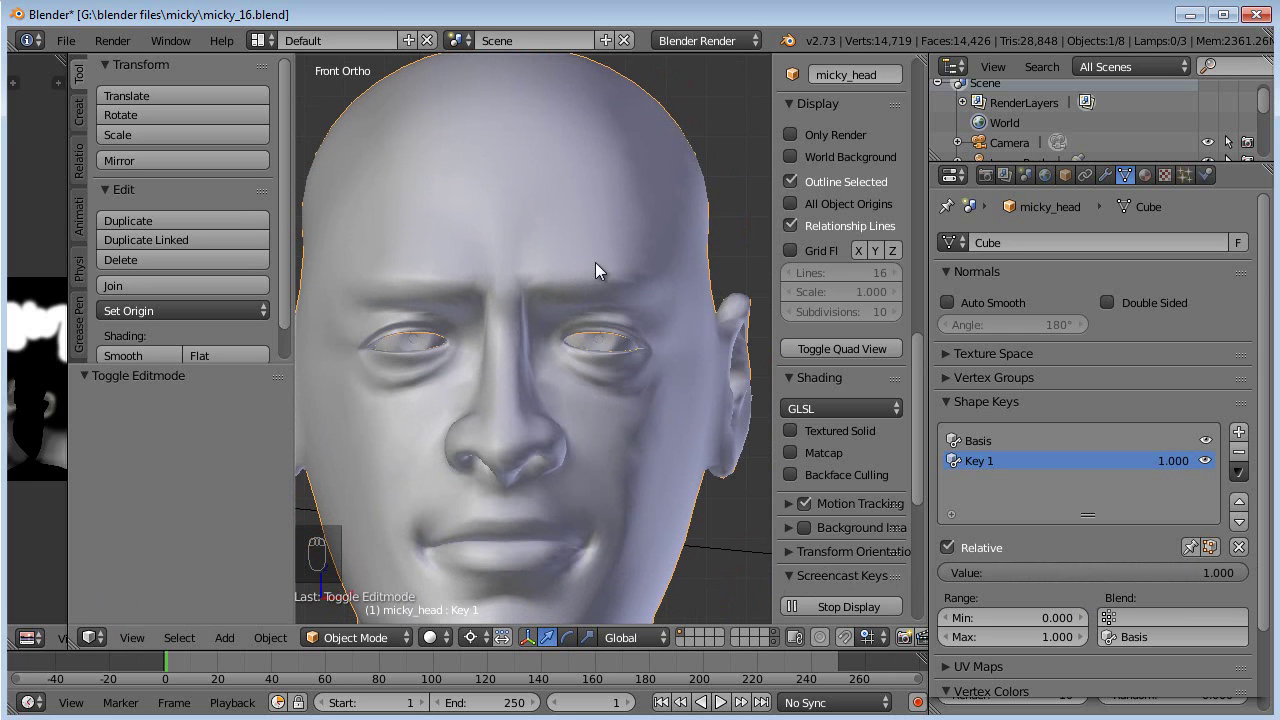
# - In Edit Mode, reposition the forehead vertices above the middle of the eyebrow, raising the upper one
pyautogui.press('Tab')
pyautogui.scroll(2, 640, 230)
pyautogui.rightClick(645, 216)
pyautogui.press('g')
pyautogui.click(651, 240)
pyautogui.press('g')
pyautogui.click(651, 230)
pyautogui.press('g')
pyautogui.click(645, 182)
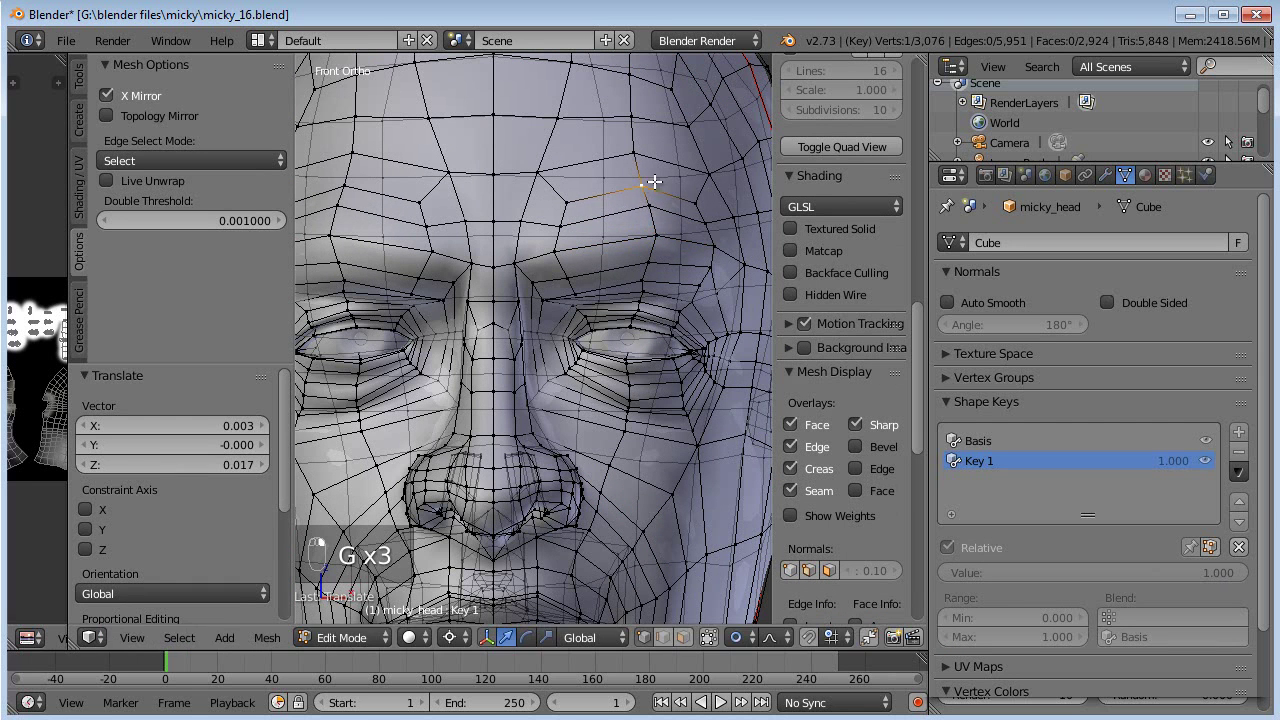
# - Reposition the vertices above the outer end of the eyebrow
pyautogui.press('g')
pyautogui.click(701, 187)
pyautogui.press('g')
pyautogui.click(710, 222)
pyautogui.press('g')
pyautogui.click(716, 235)
# - Adjust the forehead vertices above the inner eyebrow, fine-tune the row over the brow, and raise the vertex below the inner brow
pyautogui.press('g')
pyautogui.click(575, 248)
pyautogui.press('g')
pyautogui.click(572, 199)
pyautogui.press('g')
pyautogui.click(575, 195)
pyautogui.press('g')
pyautogui.click(643, 177)
pyautogui.press('g')
pyautogui.click(697, 188)
pyautogui.press('g')
pyautogui.click(571, 280)
pyautogui.press('g')
pyautogui.click(569, 284)
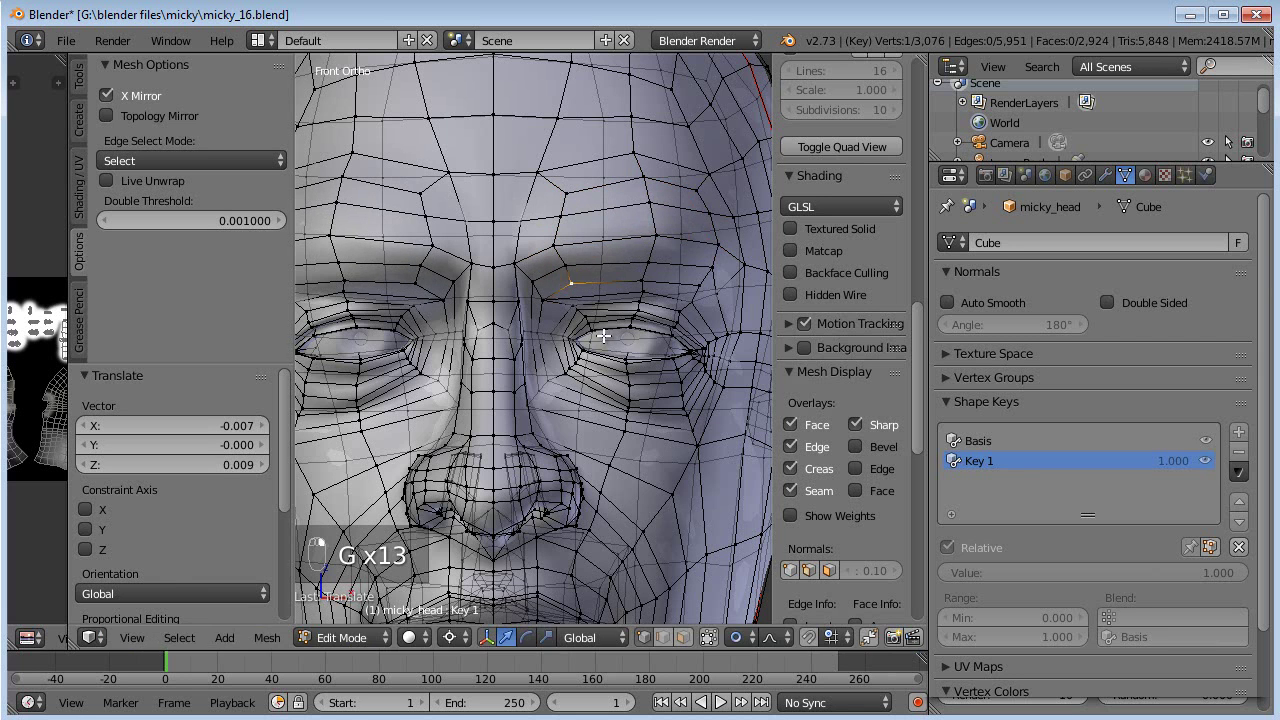
# - Leave Edit Mode and compare the expression by running Key 1's value down to 0 and back to 1.000
pyautogui.scroll(-5, 587, 376)
pyautogui.press('Tab')
pyautogui.moveTo(536, 392); pyautogui.dragTo(606, 392, button='middle')
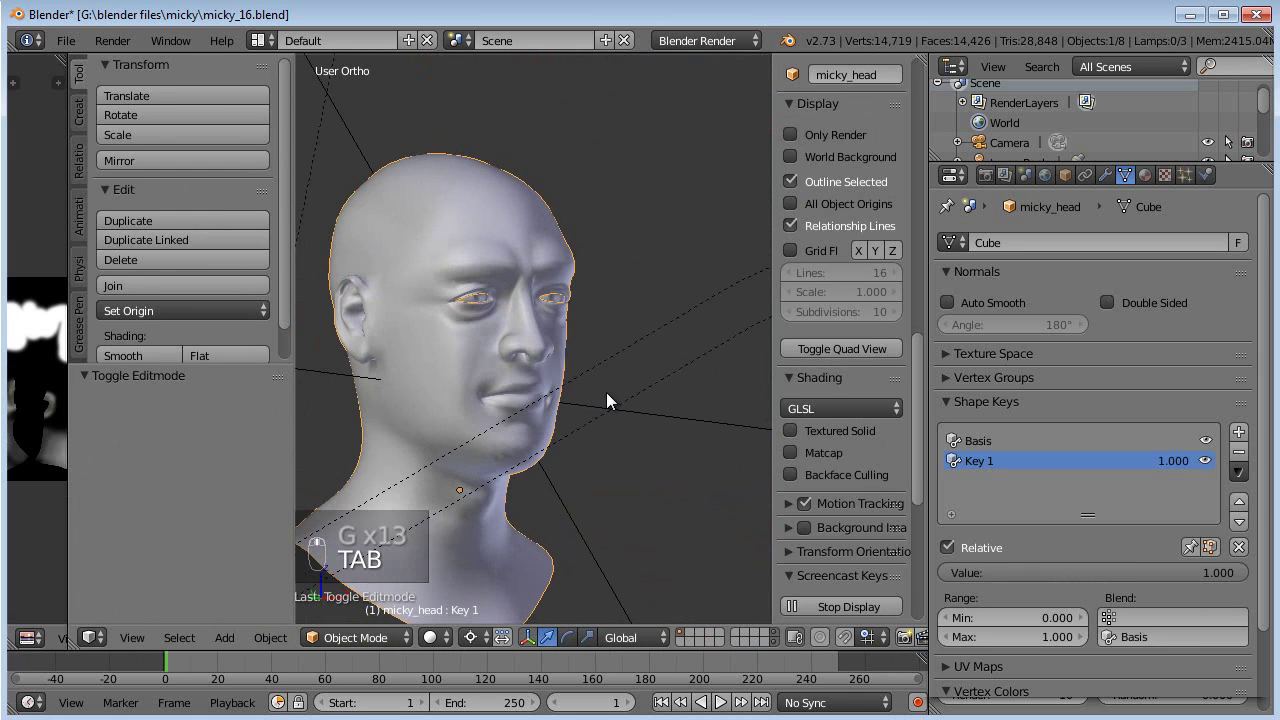
pyautogui.moveTo(1181, 571); pyautogui.dragTo(542, 544)
pyautogui.moveTo(297, 521); pyautogui.dragTo(1245, 568)
pyautogui.moveTo(477, 456); pyautogui.dragTo(619, 448, button='middle')
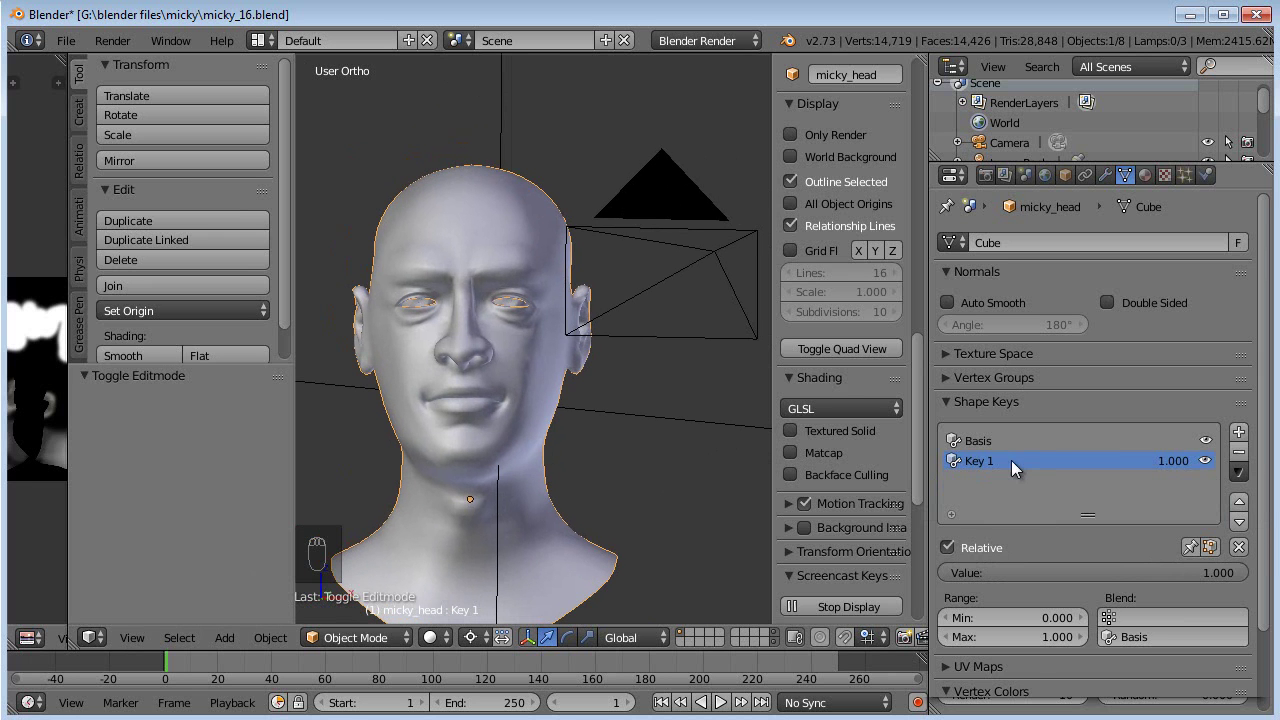
# - Remove the Basis shape key and examine the head from the side and the front
pyautogui.click(996, 442)
pyautogui.click(1239, 452)
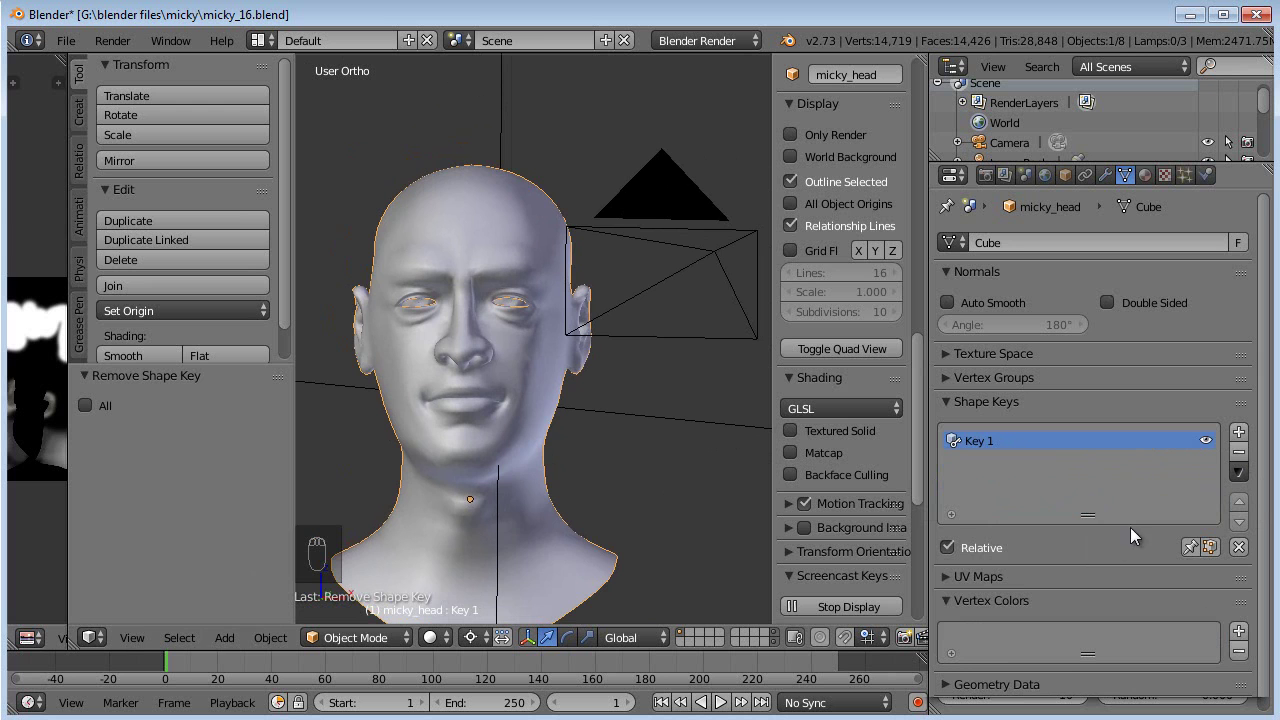
pyautogui.moveTo(525, 446); pyautogui.dragTo(558, 395, button='middle')
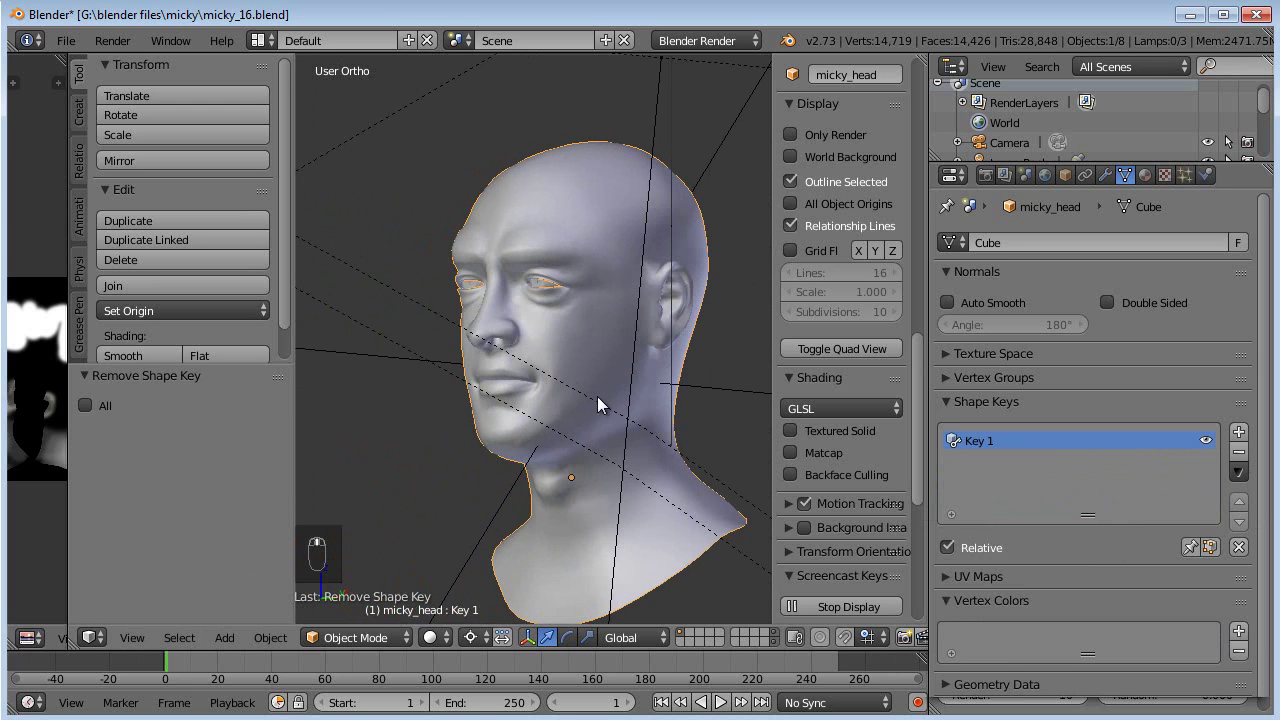
pyautogui.moveTo(463, 407); pyautogui.dragTo(562, 340, button='middle')
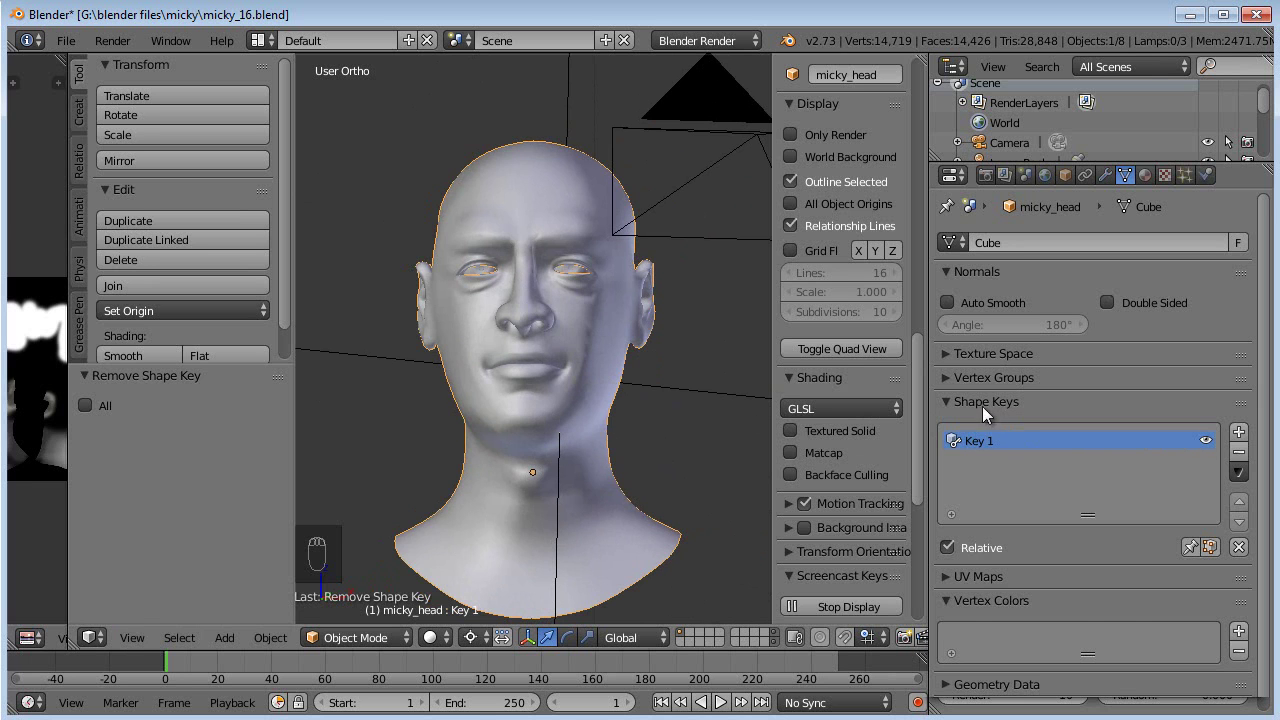
# - Undo the removal of the Basis shape key and return to a closer front view of the face
pyautogui.hotkey('ctrl', 'z')
pyautogui.hotkey('ctrl', 'z')
pyautogui.moveTo(573, 374); pyautogui.dragTo(565, 389, button='middle')
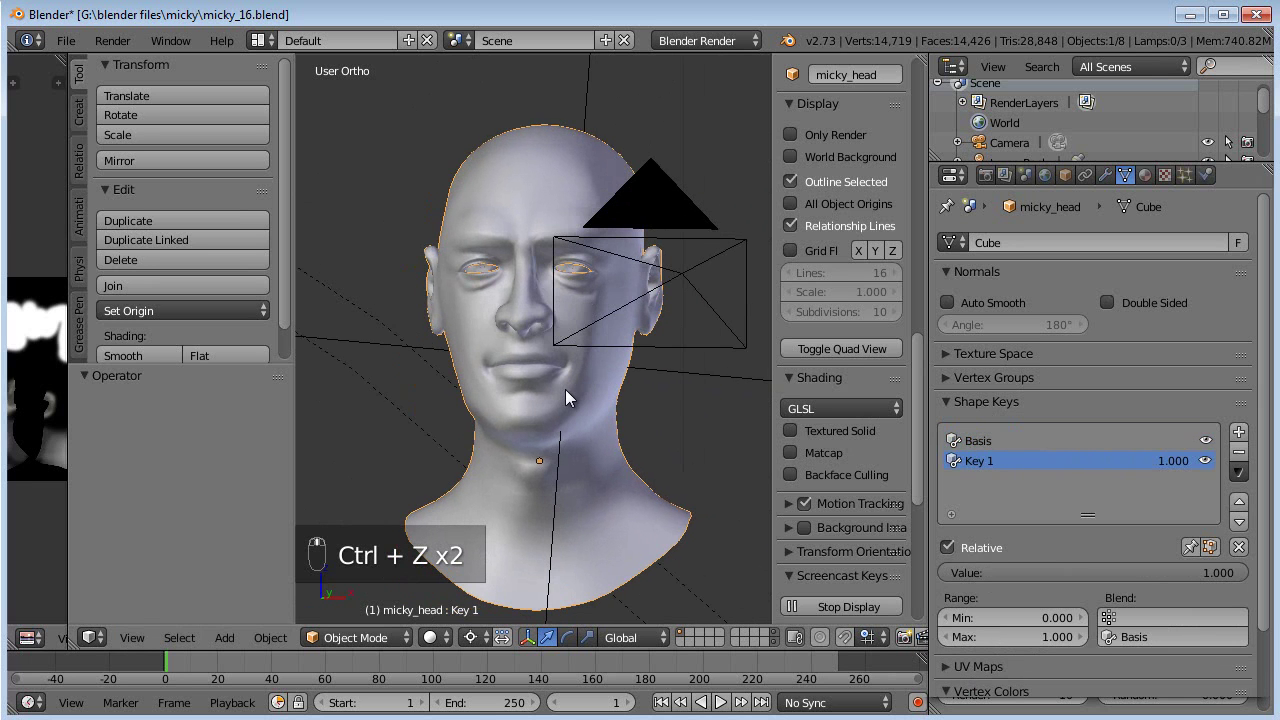
pyautogui.scroll(1, 584, 390)
pyautogui.moveTo(584, 390); pyautogui.dragTo(554, 445, button='middle')
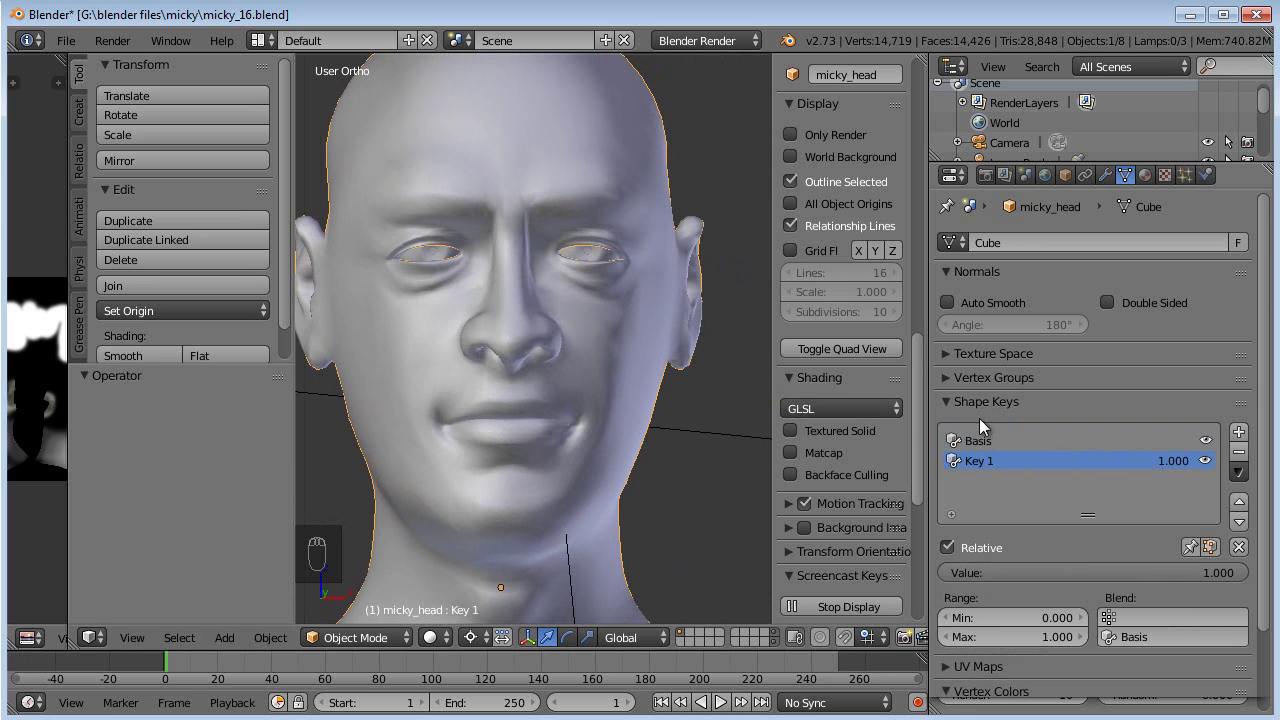
# - Set Key 1's value to 0.000 and examine the base expression from a three-quarter angle
pyautogui.moveTo(1176, 573); pyautogui.dragTo(560, 294)
pyautogui.moveTo(560, 294); pyautogui.dragTo(508, 341, button='middle')
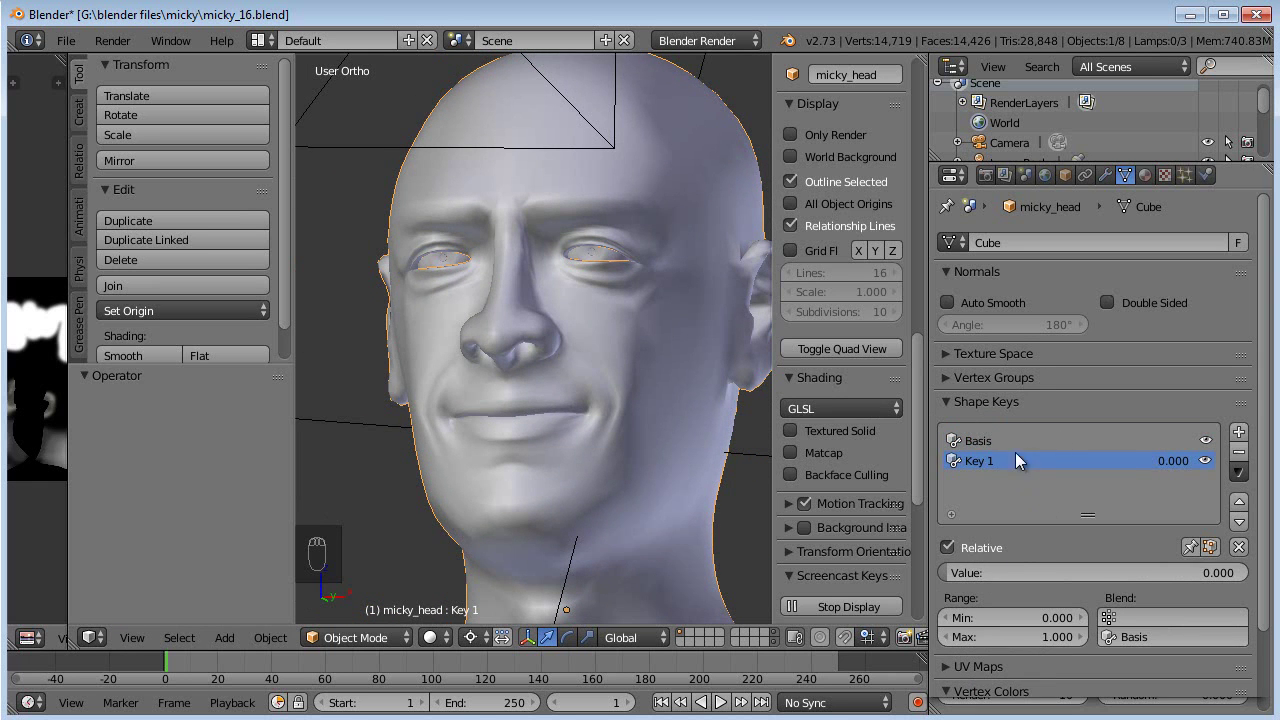
pyautogui.moveTo(566, 370)
pyautogui.mouseDown(button='middle')
pyautogui.moveTo(566, 388)
pyautogui.moveTo(593, 394)
pyautogui.moveTo(561, 378)
pyautogui.mouseUp(button='middle')
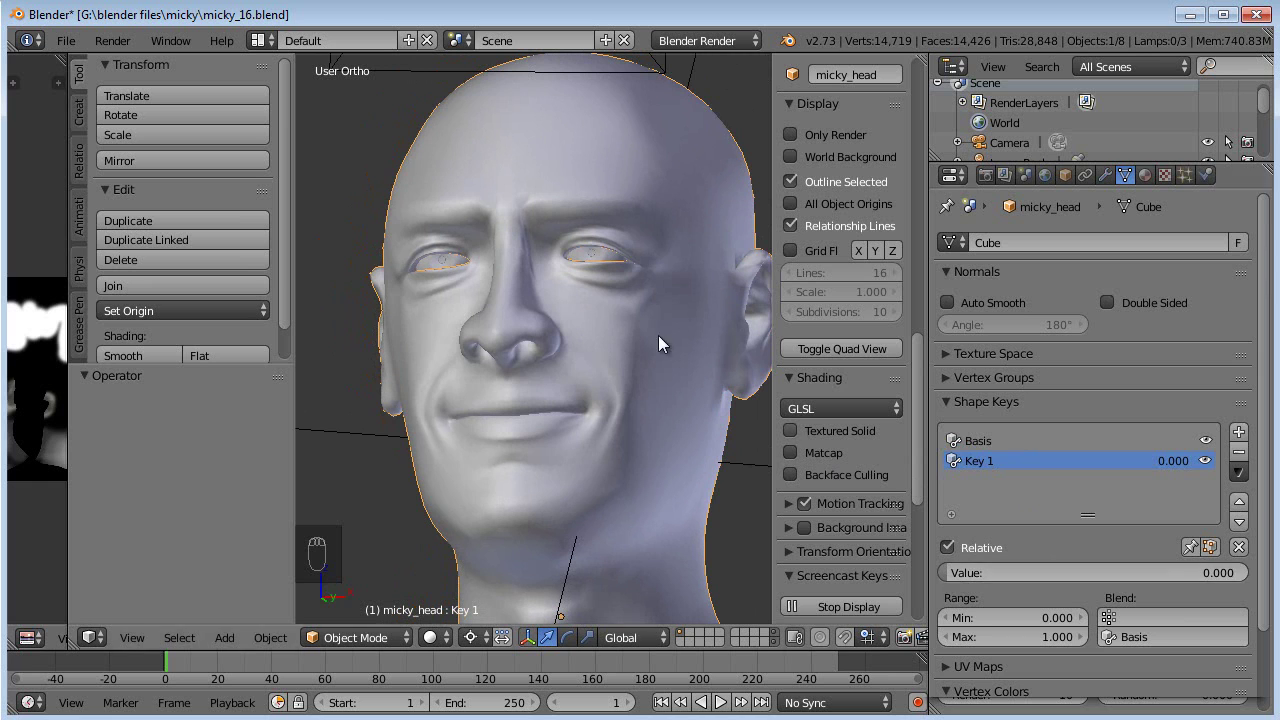
# - Set Key 1's value to 1.000 and add a new shape key from the current mix
pyautogui.moveTo(962, 573); pyautogui.dragTo(1250, 576)
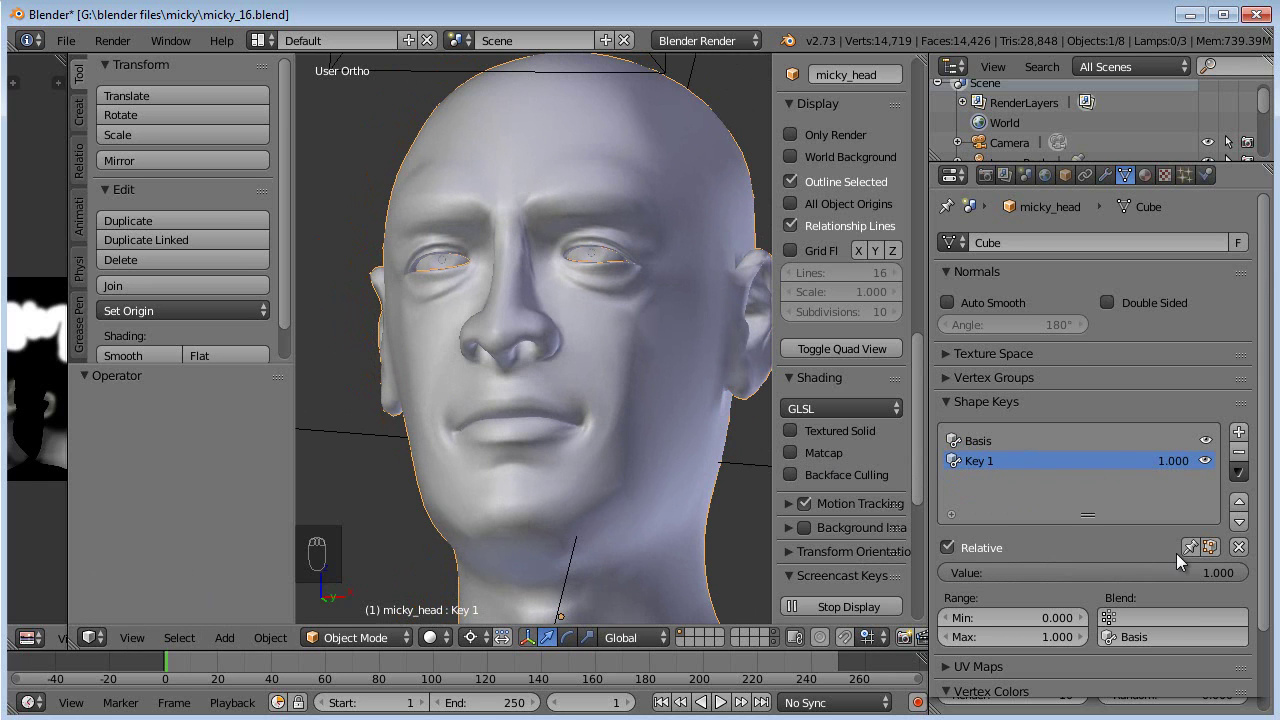
pyautogui.click(1239, 471)
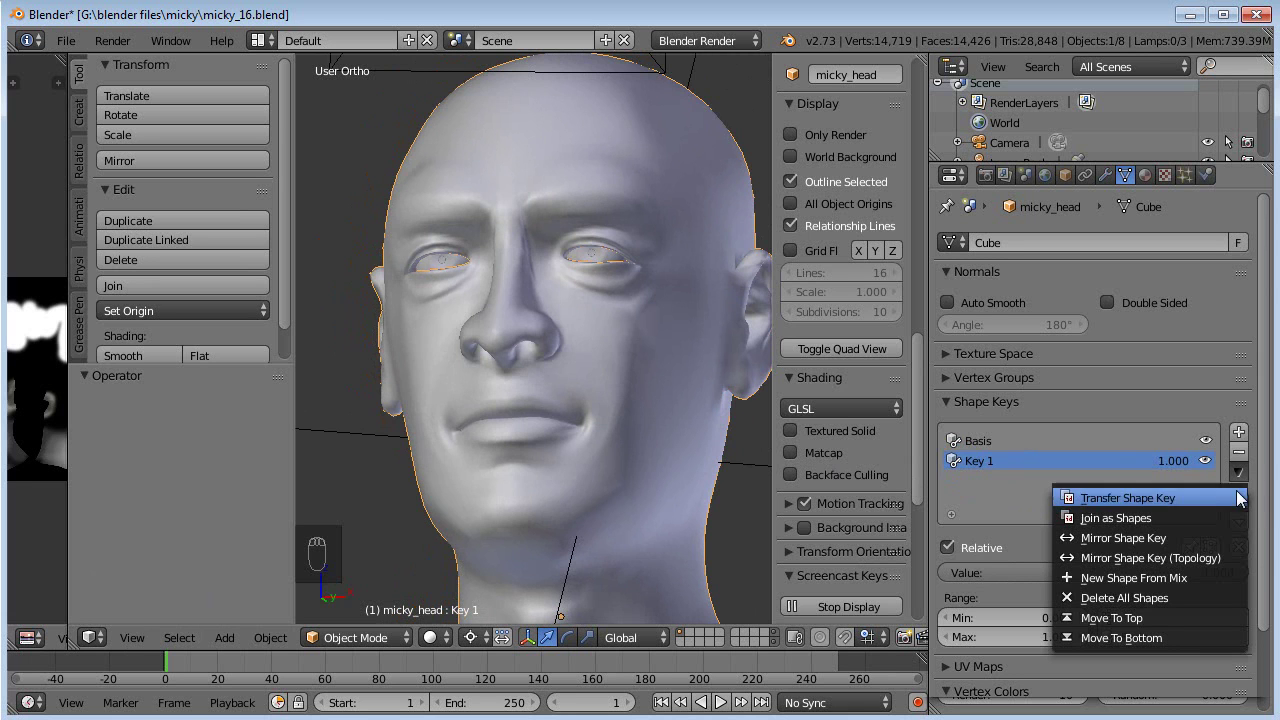
pyautogui.click(1159, 578)
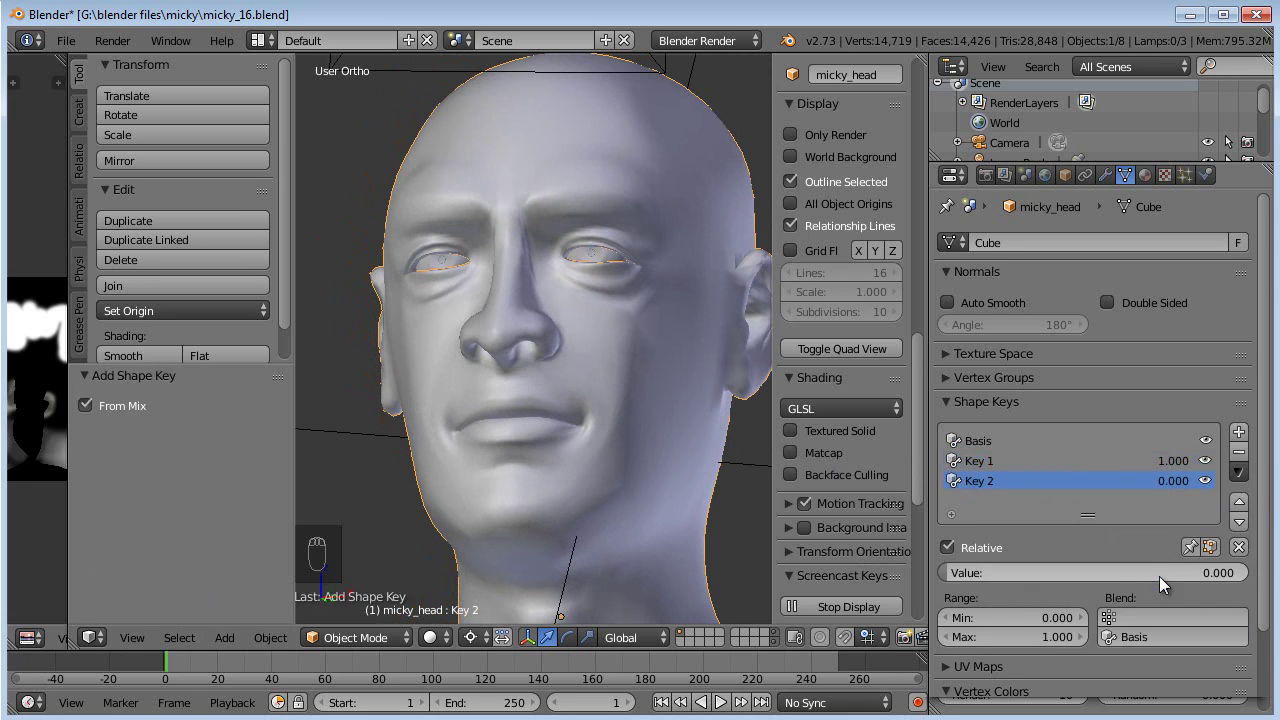
# - Clear all shape key values, and set Key 1's value back to 1.000
pyautogui.click(1010, 460)
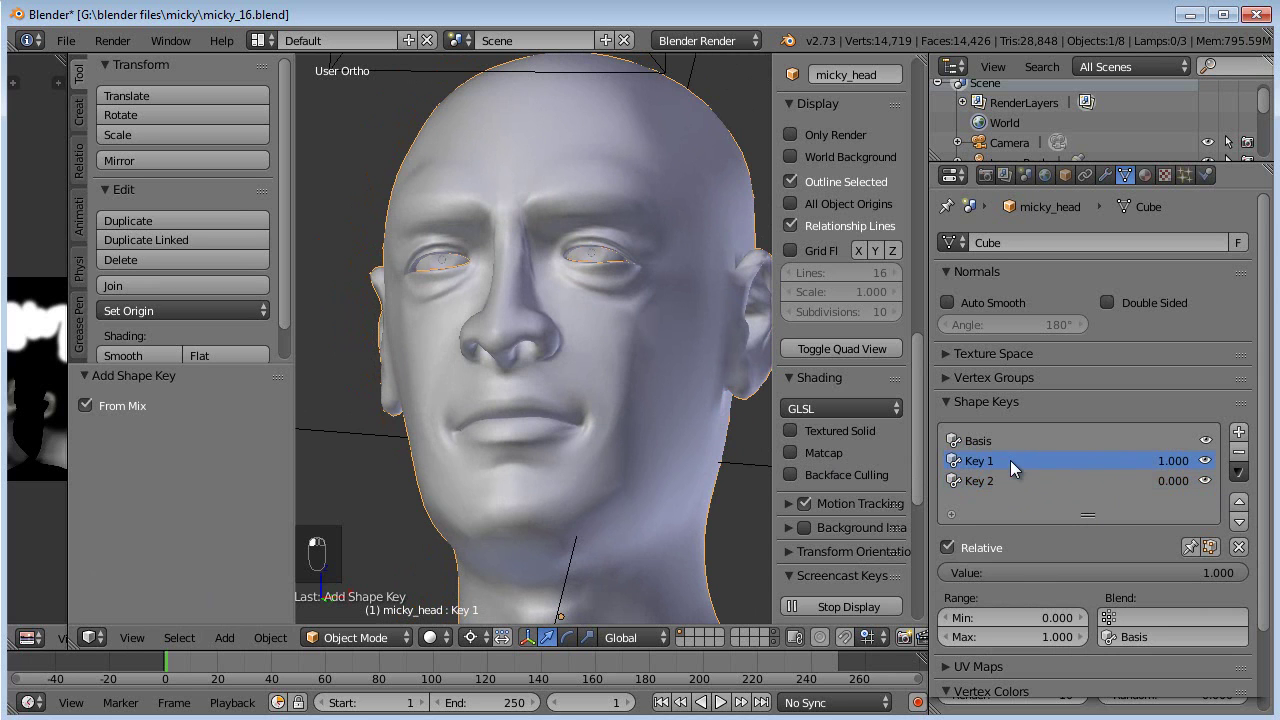
pyautogui.click(1070, 483)
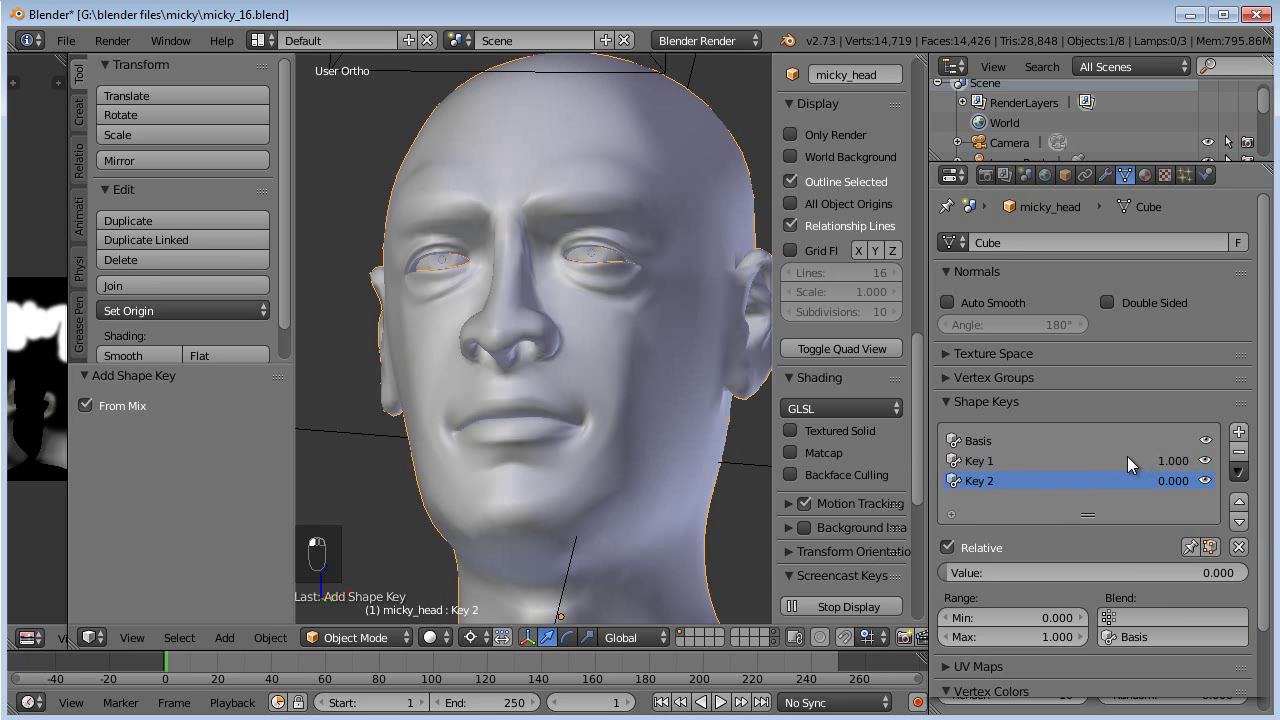
pyautogui.click(1239, 547)
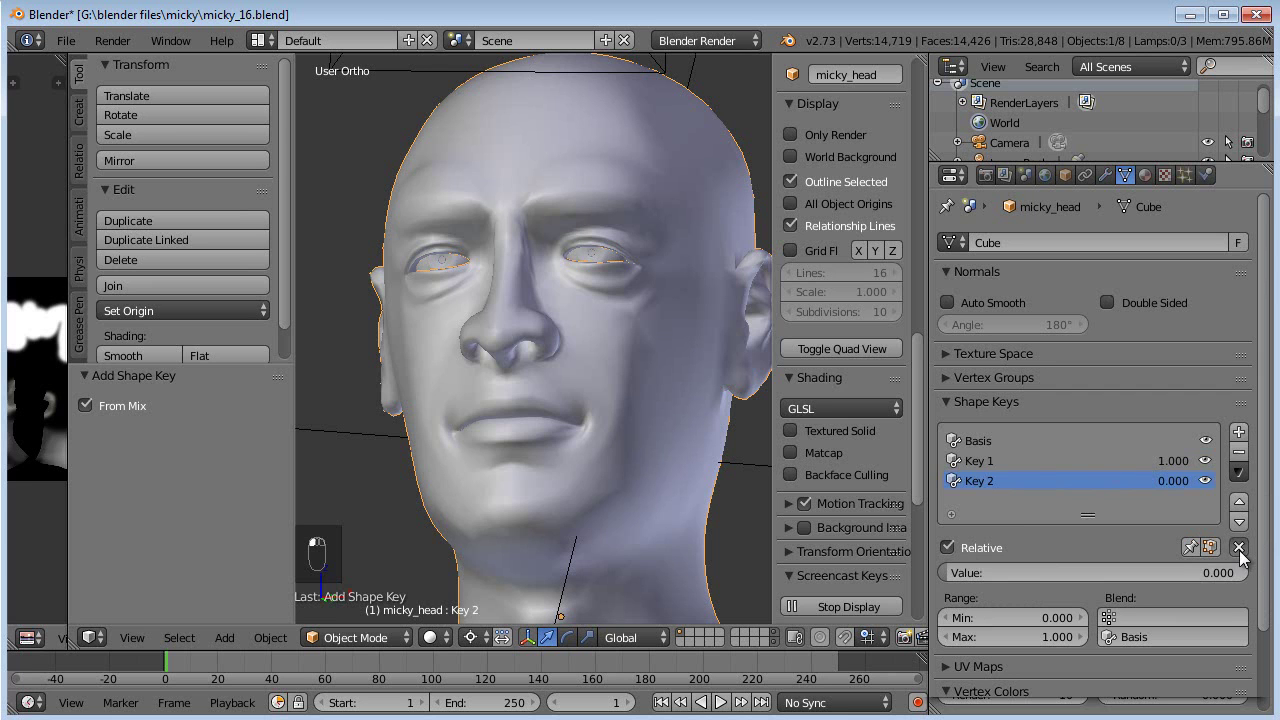
pyautogui.moveTo(968, 578); pyautogui.dragTo(946, 527)
pyautogui.click(988, 461)
pyautogui.moveTo(989, 576)
pyautogui.mouseDown()
pyautogui.moveTo(1092, 573)
pyautogui.moveTo(1000, 575)
pyautogui.mouseUp()
pyautogui.click(986, 482)
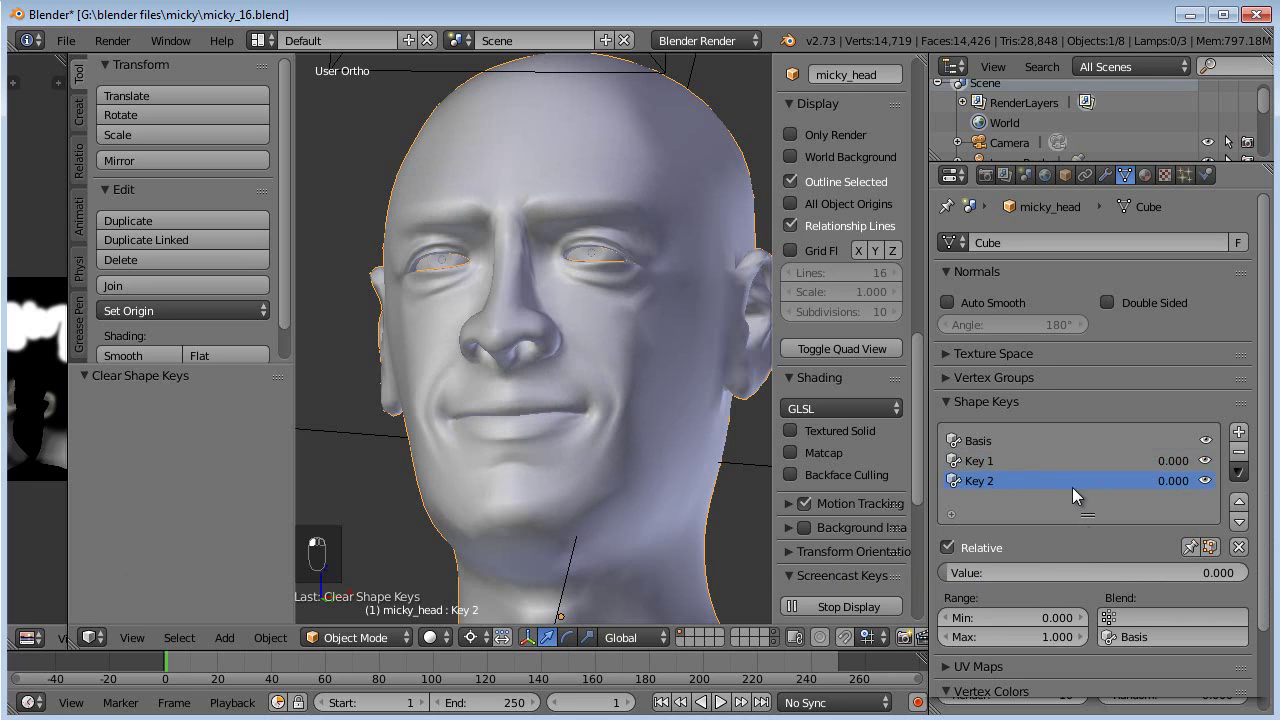
pyautogui.click(1011, 459)
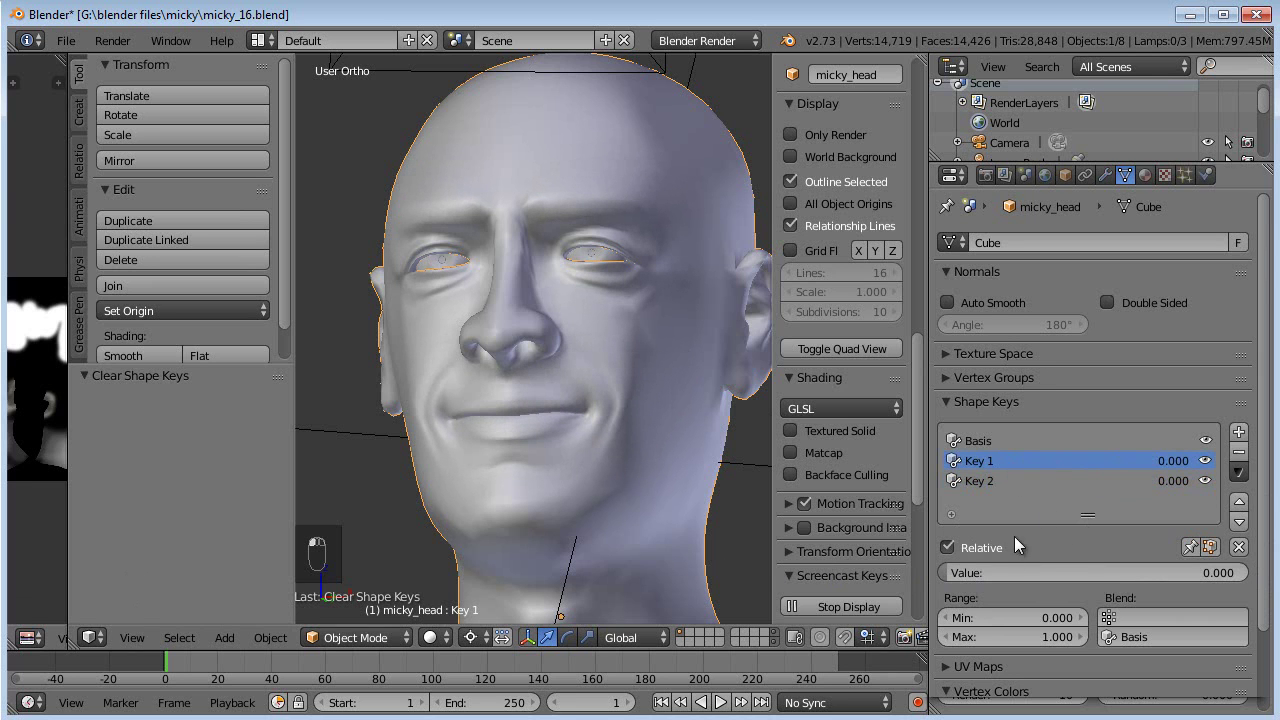
pyautogui.moveTo(958, 573); pyautogui.dragTo(1245, 573)
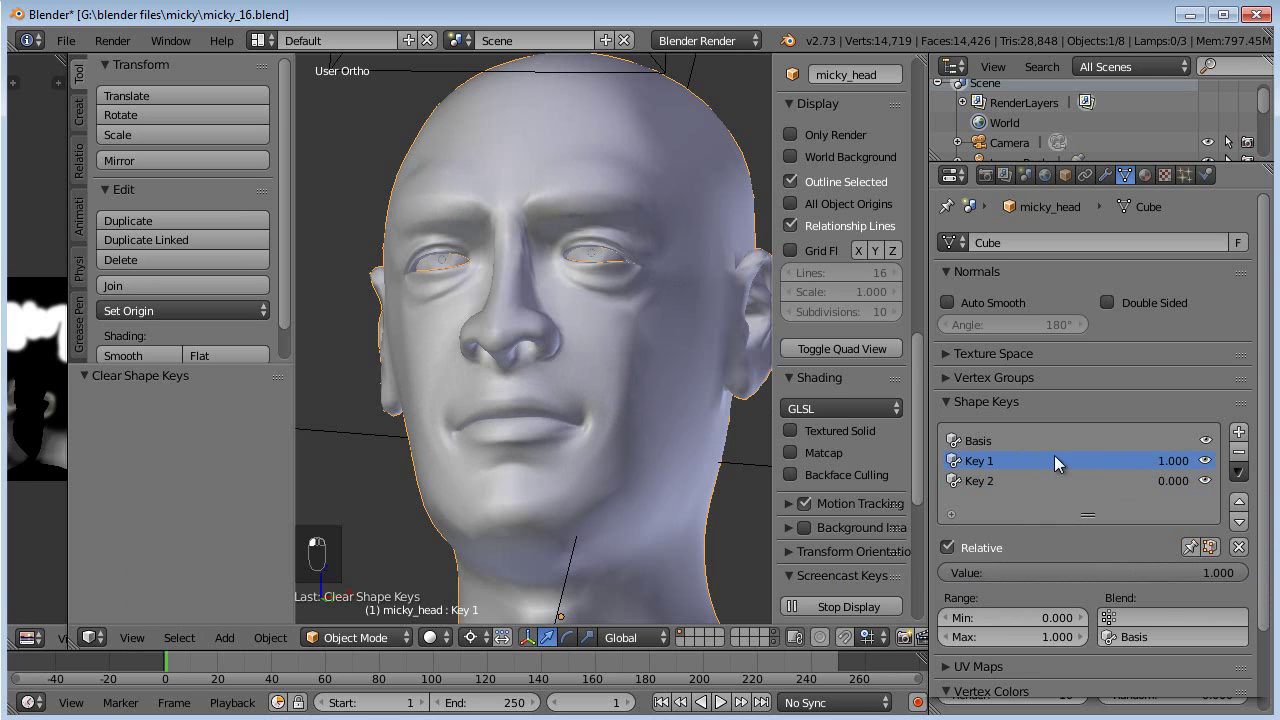
# - Set Key 2's minimum range to -1.000 and its value to -1.000
pyautogui.click(990, 480)
pyautogui.click(1004, 617)
pyautogui.write('0.0')
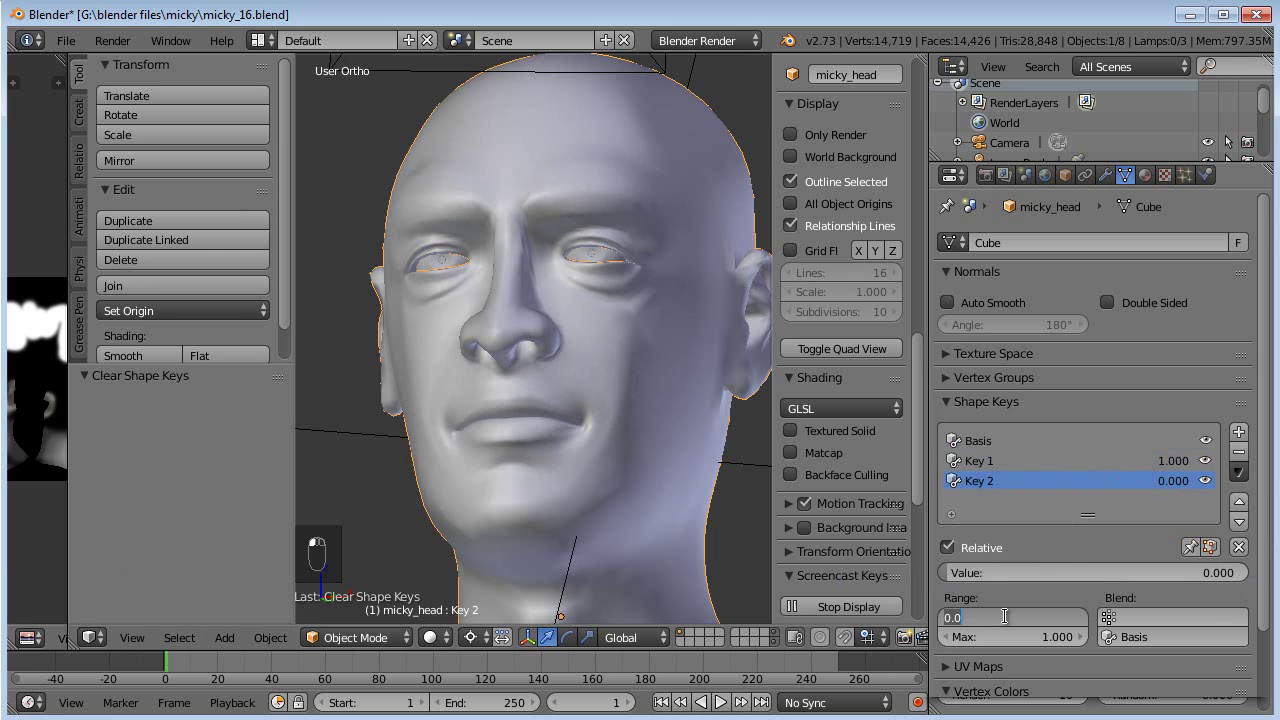
pyautogui.write('-1')
pyautogui.press('Return')
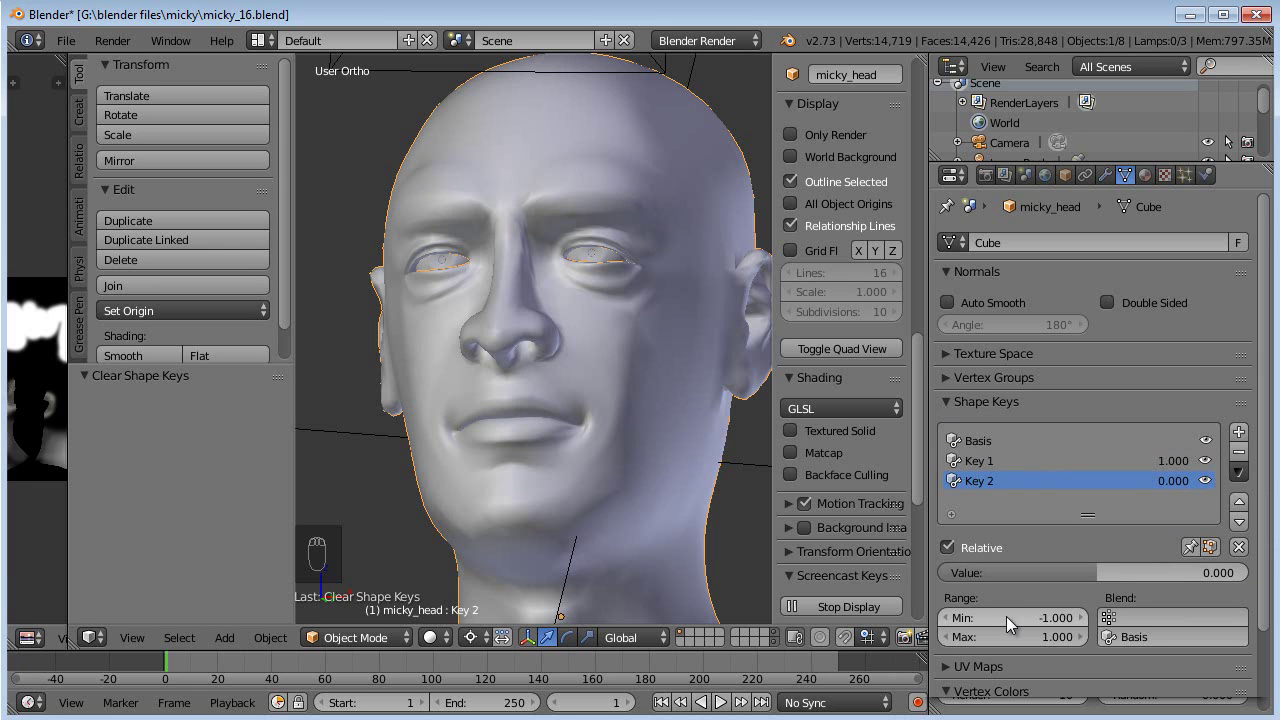
pyautogui.moveTo(1088, 582); pyautogui.dragTo(678, 461)
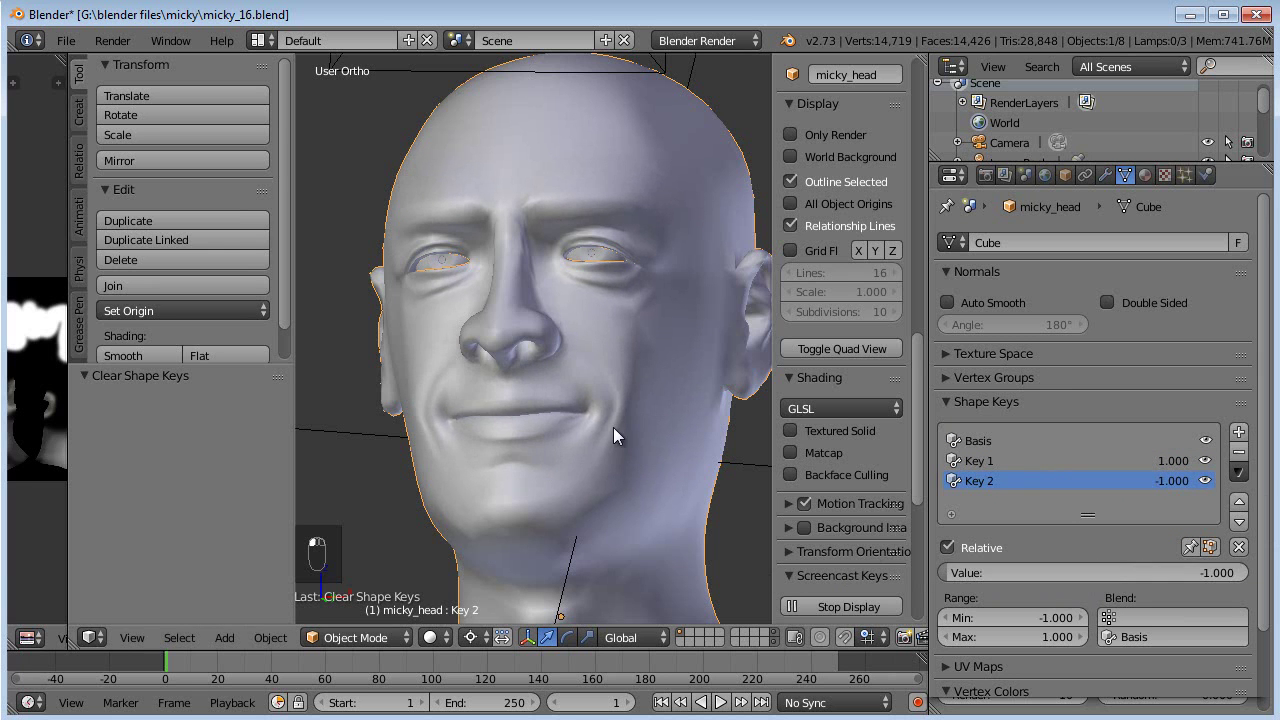
# - Create a new shape key from the current mix of Key 1 at 1.000 and Key 2 at -1.000
pyautogui.moveTo(678, 461); pyautogui.dragTo(597, 448, button='middle')
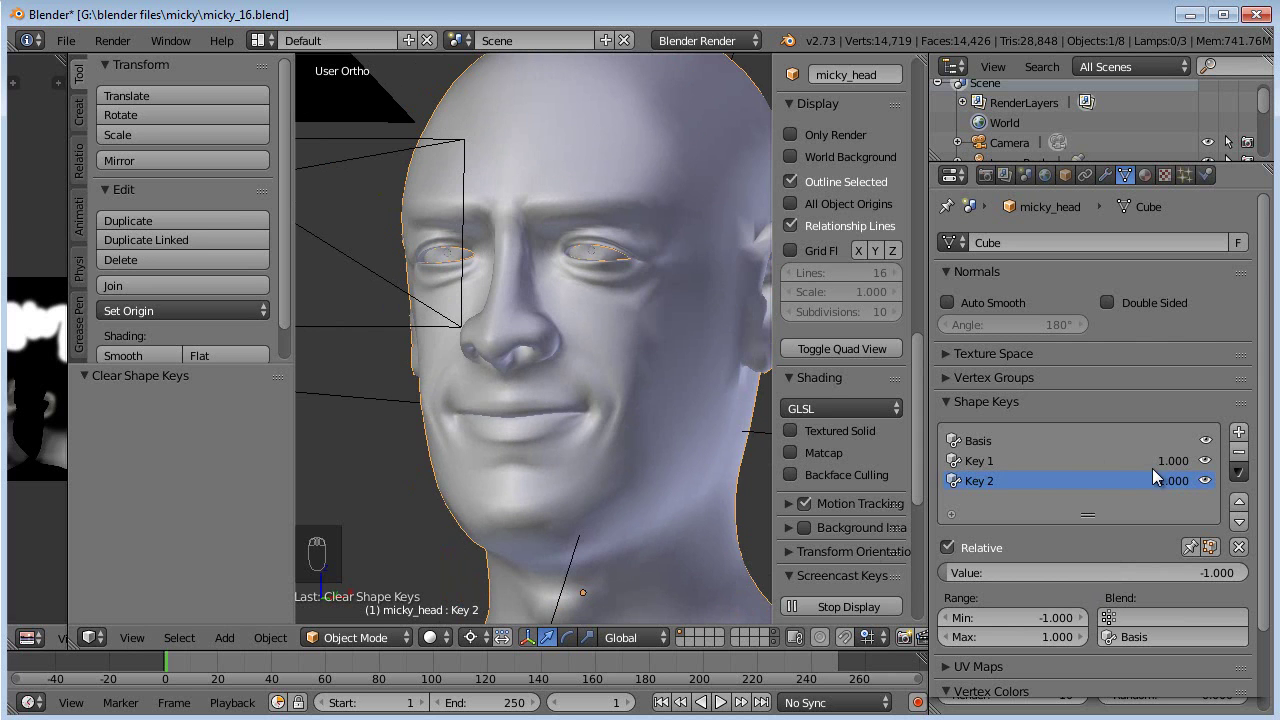
pyautogui.moveTo(745, 446)
pyautogui.mouseDown(button='middle')
pyautogui.moveTo(730, 440)
pyautogui.moveTo(758, 426)
pyautogui.mouseUp(button='middle')
pyautogui.click(1019, 460)
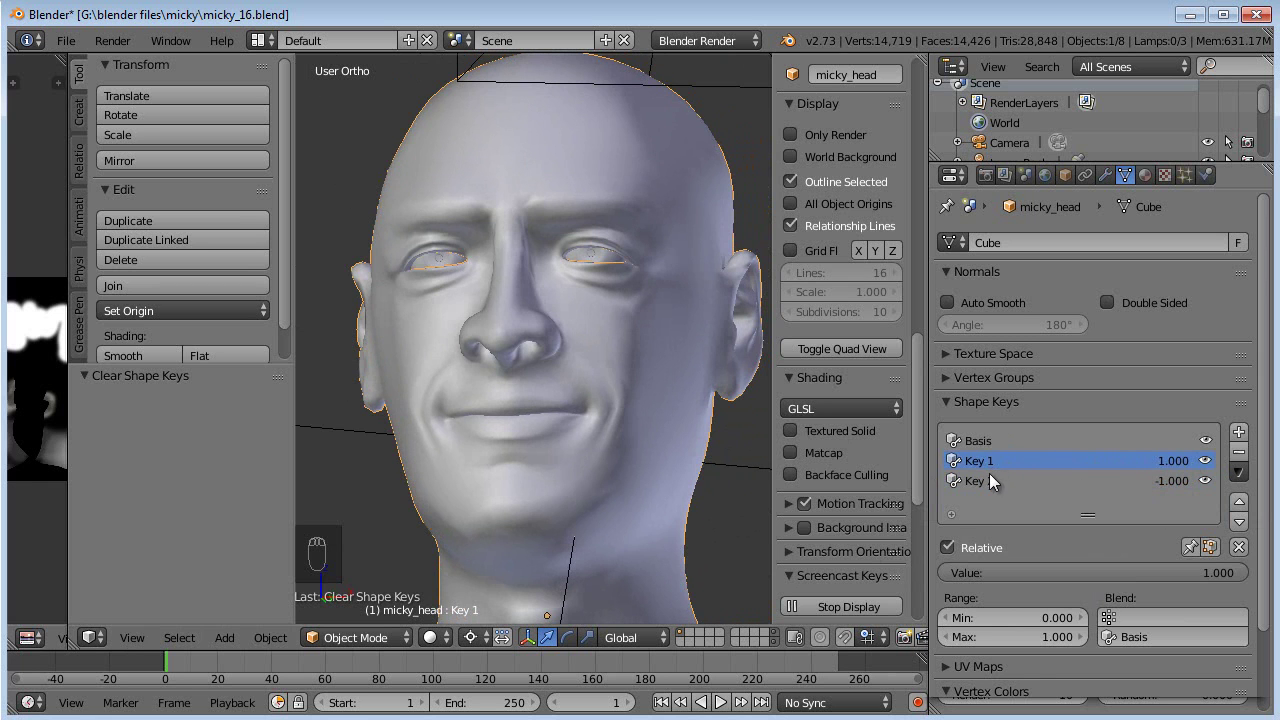
pyautogui.moveTo(700, 435); pyautogui.dragTo(728, 444, button='middle')
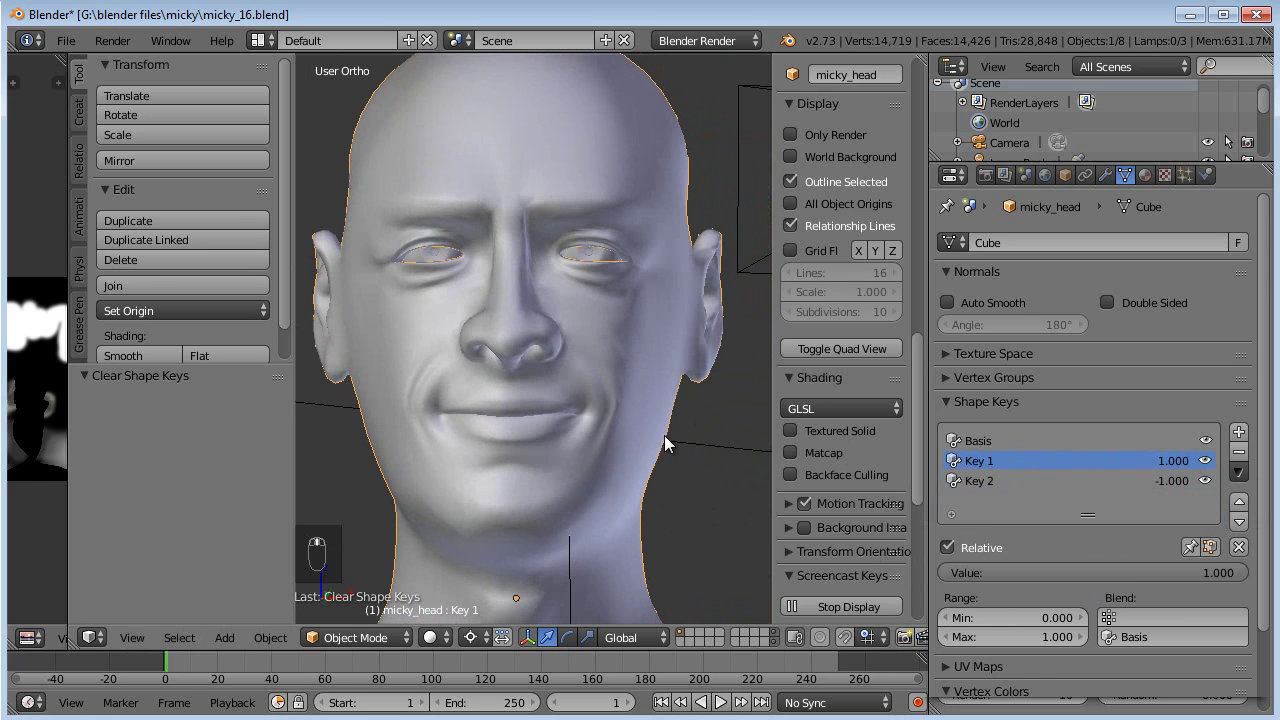
pyautogui.moveTo(591, 370)
pyautogui.mouseDown(button='middle')
pyautogui.moveTo(606, 397)
pyautogui.moveTo(580, 374)
pyautogui.moveTo(606, 391)
pyautogui.moveTo(595, 385)
pyautogui.mouseUp(button='middle')
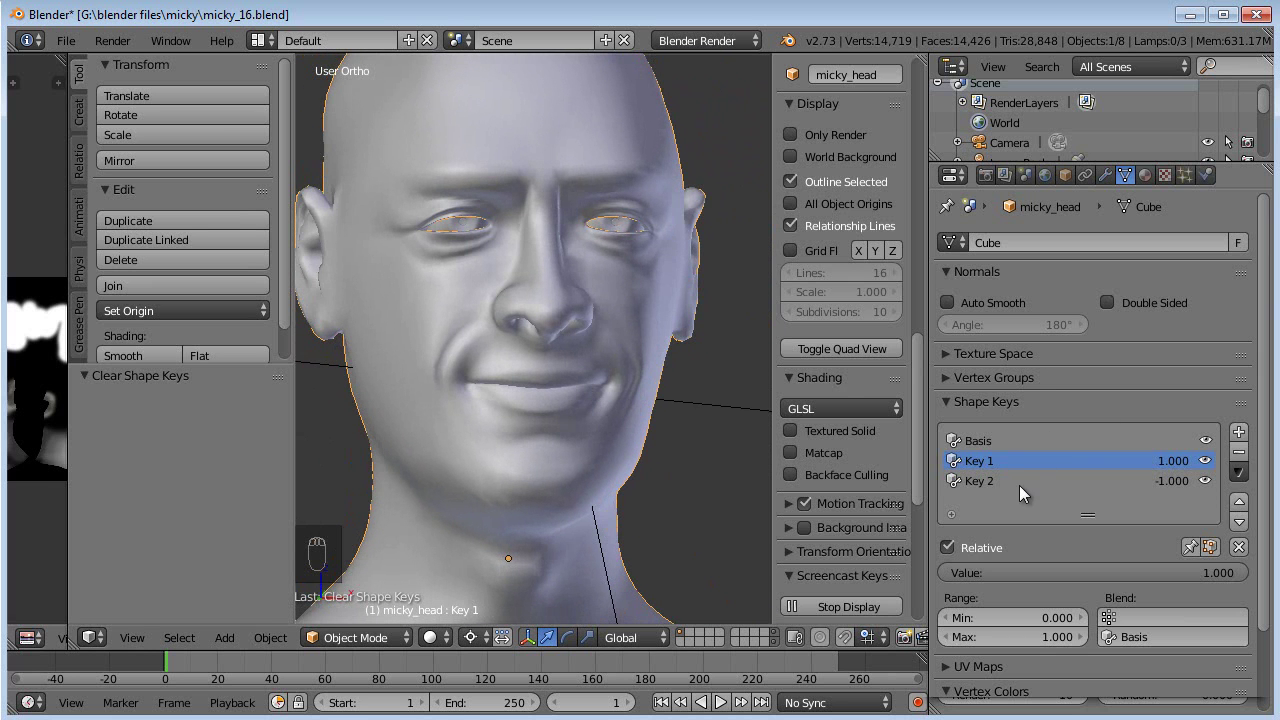
pyautogui.click(1241, 477)
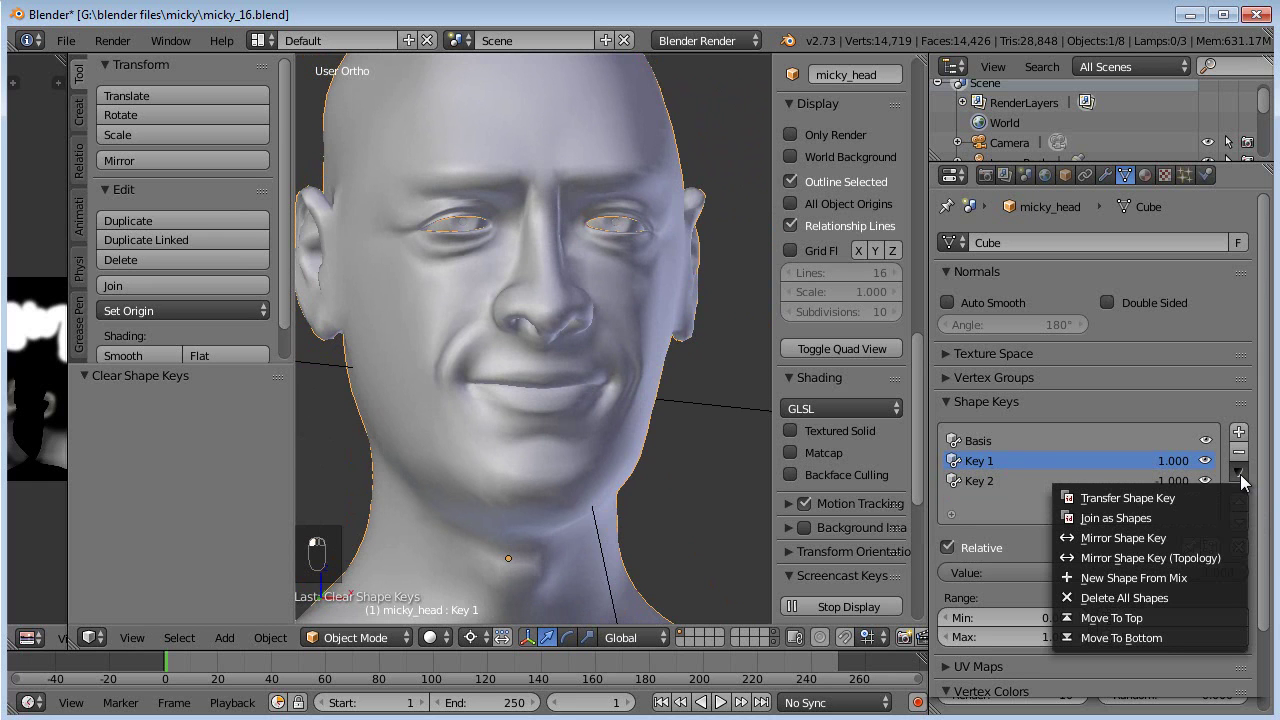
pyautogui.click(1185, 578)
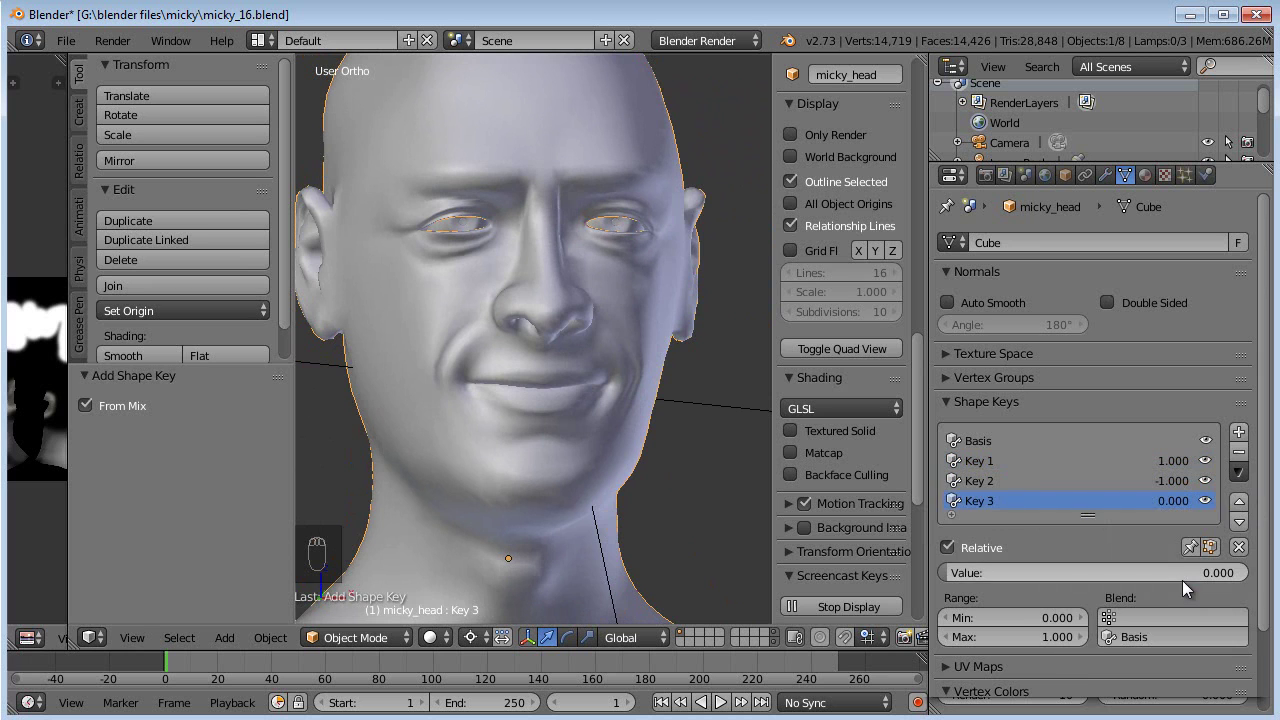
# - Remove the Basis shape key and rename the key that takes its place as Basis
pyautogui.click(986, 441)
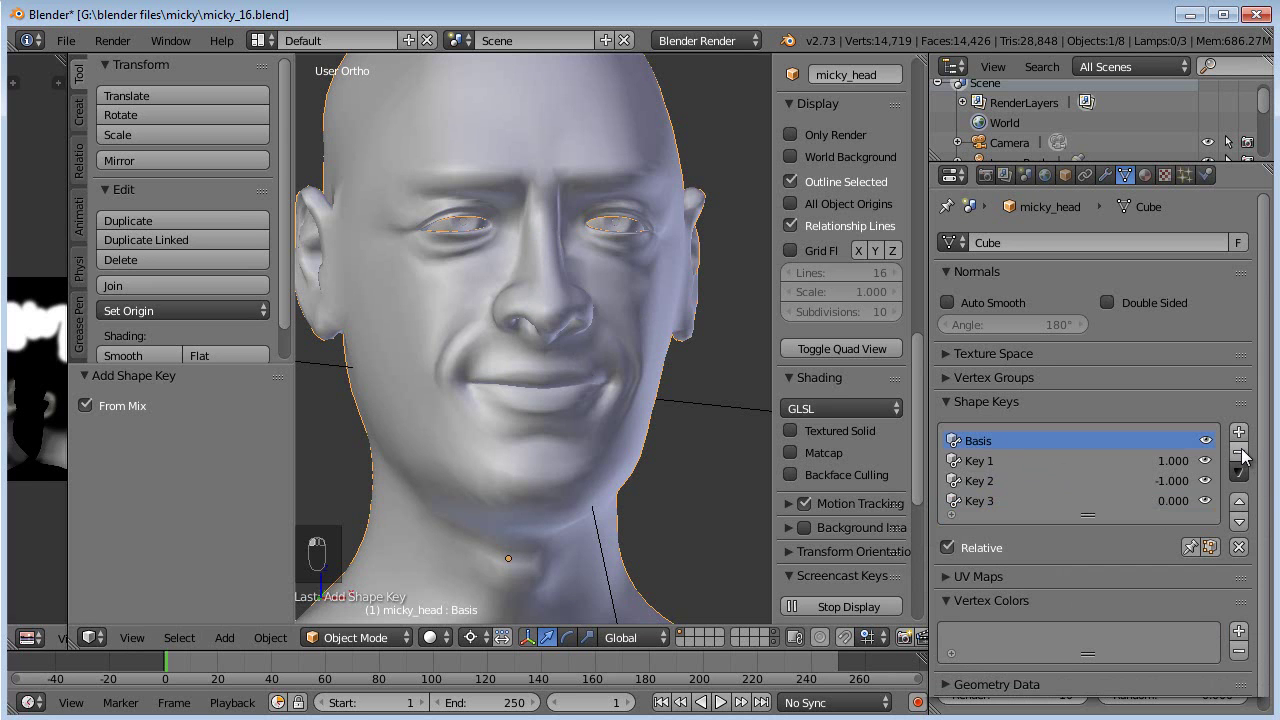
pyautogui.click(1240, 453)
pyautogui.moveTo(665, 414); pyautogui.dragTo(618, 408, button='middle')
pyautogui.doubleClick(979, 441)
pyautogui.write('Basis')
pyautogui.press('Return')
# - Remove the Key 2 shape key and preview Key 3 at value 1.000 from several angles
pyautogui.click(993, 461)
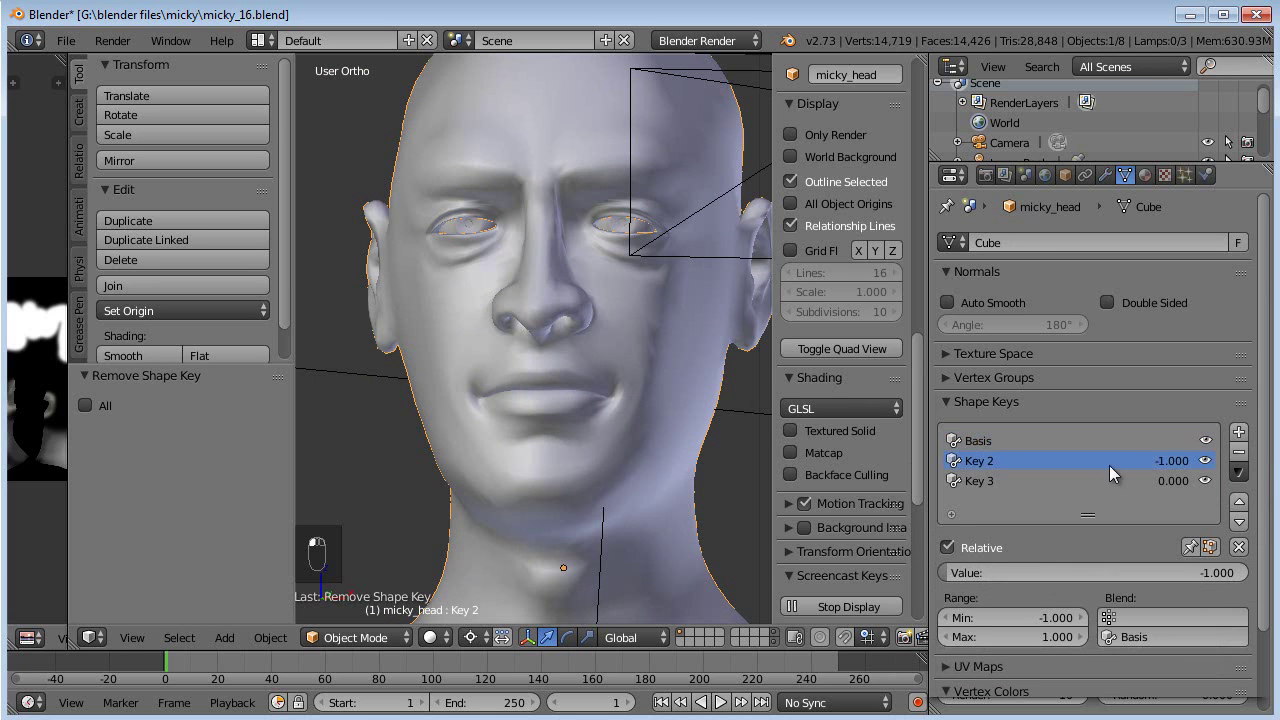
pyautogui.click(1239, 452)
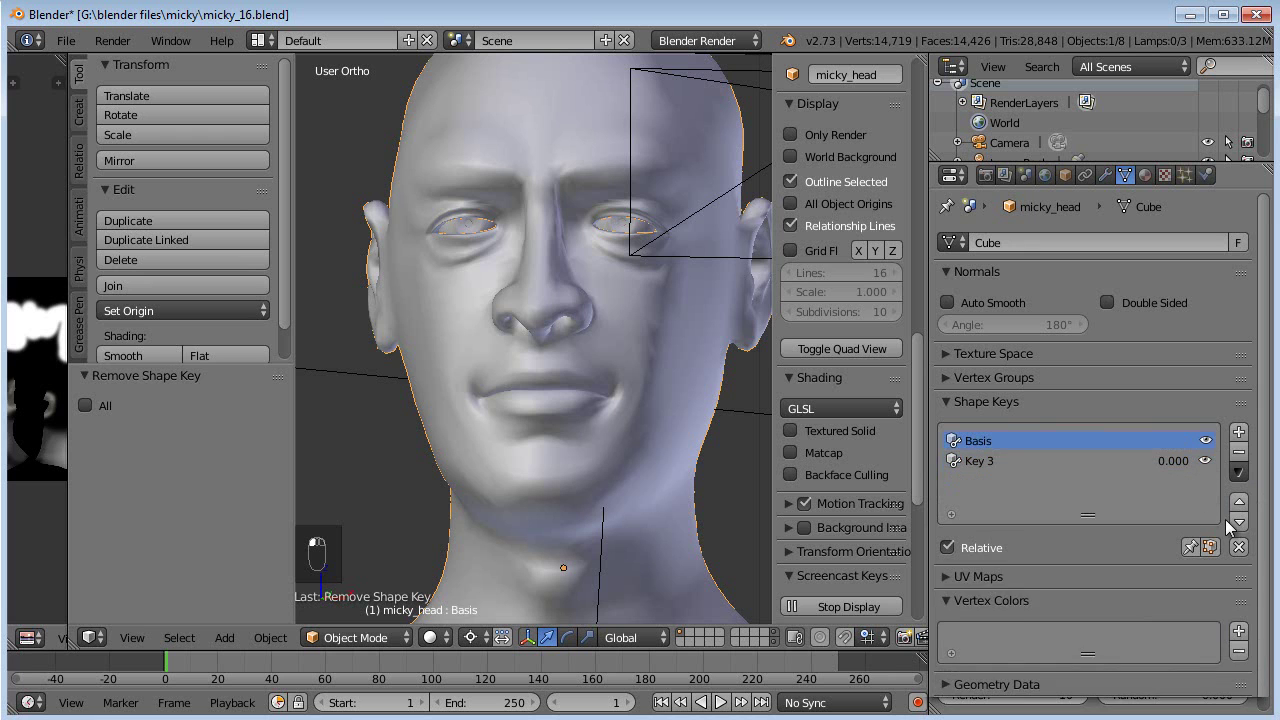
pyautogui.click(999, 459)
pyautogui.moveTo(950, 574); pyautogui.dragTo(130, 572)
pyautogui.moveTo(631, 418); pyautogui.dragTo(668, 451, button='middle')
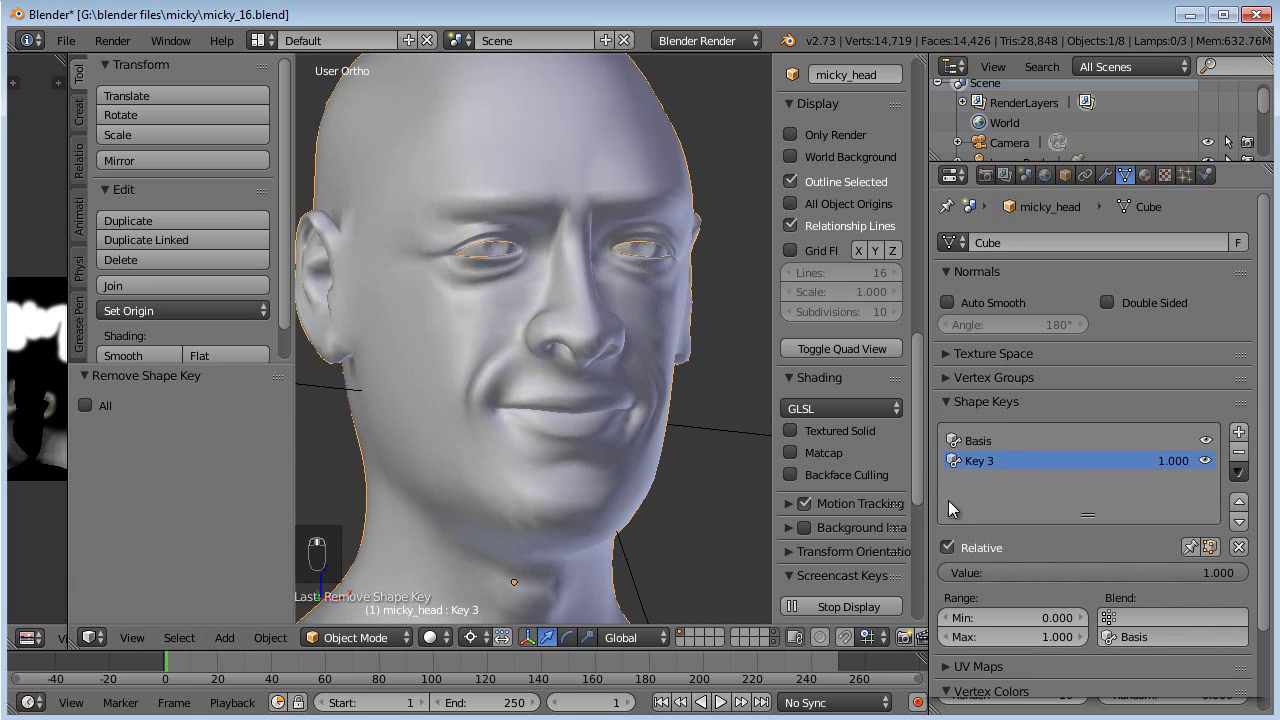
pyautogui.moveTo(1124, 578); pyautogui.dragTo(1209, 575)
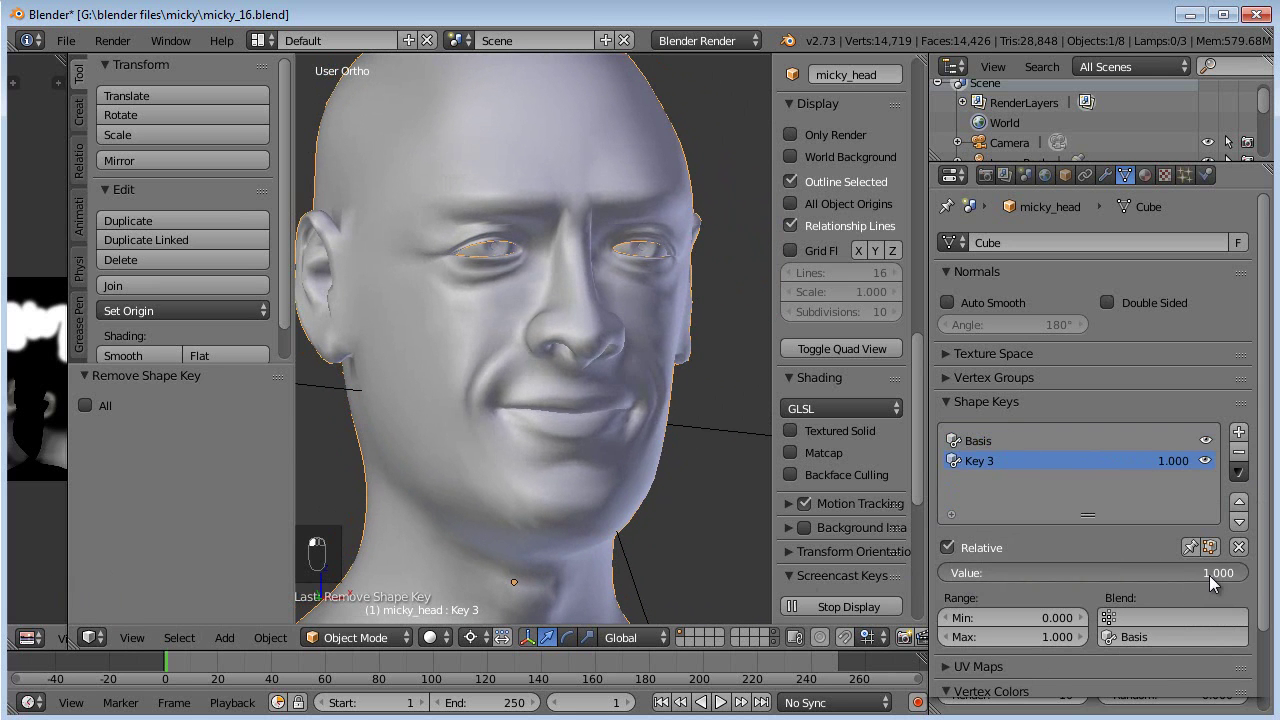
pyautogui.moveTo(645, 405); pyautogui.dragTo(467, 446, button='middle')
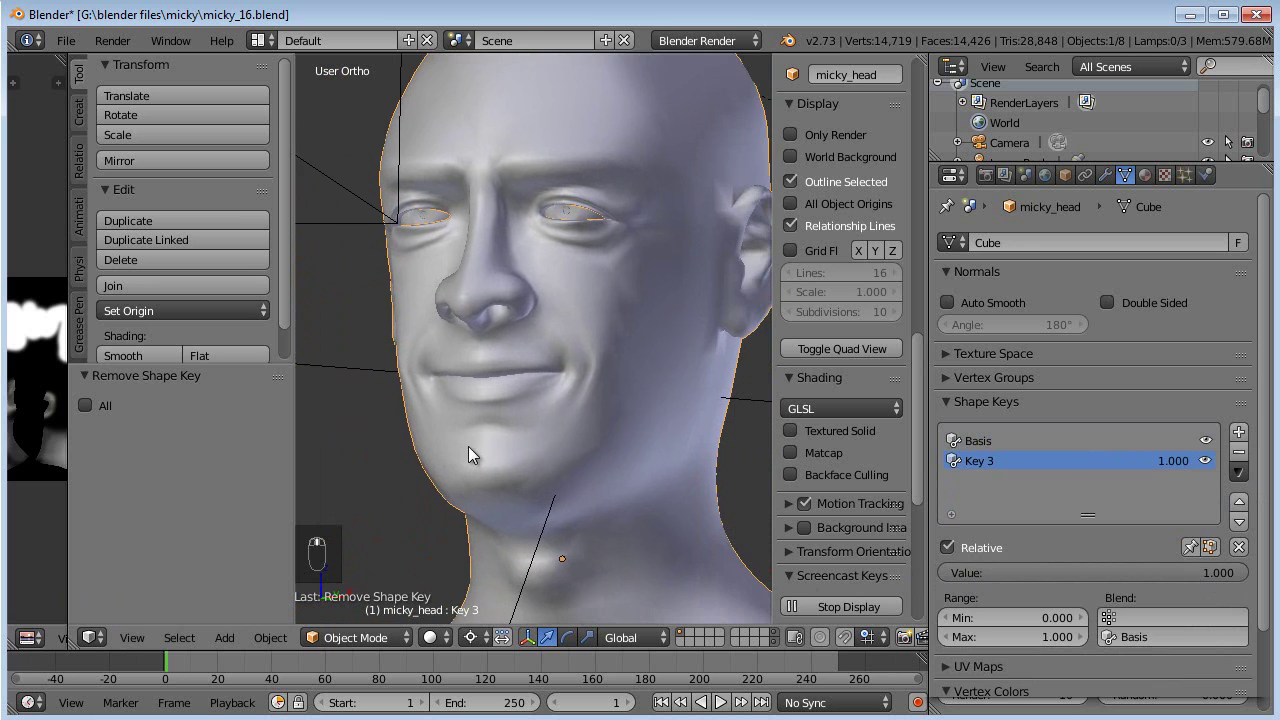
pyautogui.moveTo(591, 421); pyautogui.dragTo(616, 441, button='middle')
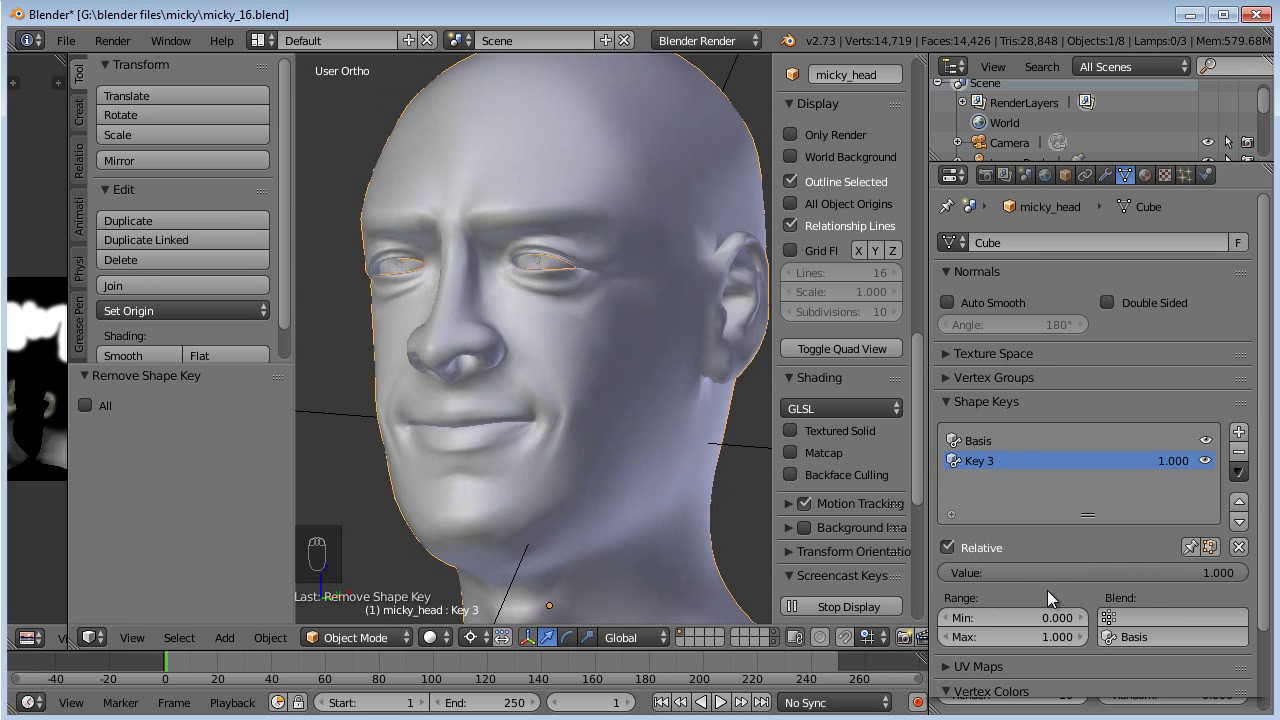
# - Rename Key 3 as smirk and set its value to 0.000
pyautogui.doubleClick(976, 459)
pyautogui.write('smirk')
pyautogui.press('Return')
pyautogui.moveTo(1228, 574); pyautogui.dragTo(626, 563)
pyautogui.moveTo(626, 563); pyautogui.dragTo(530, 429, button='middle')
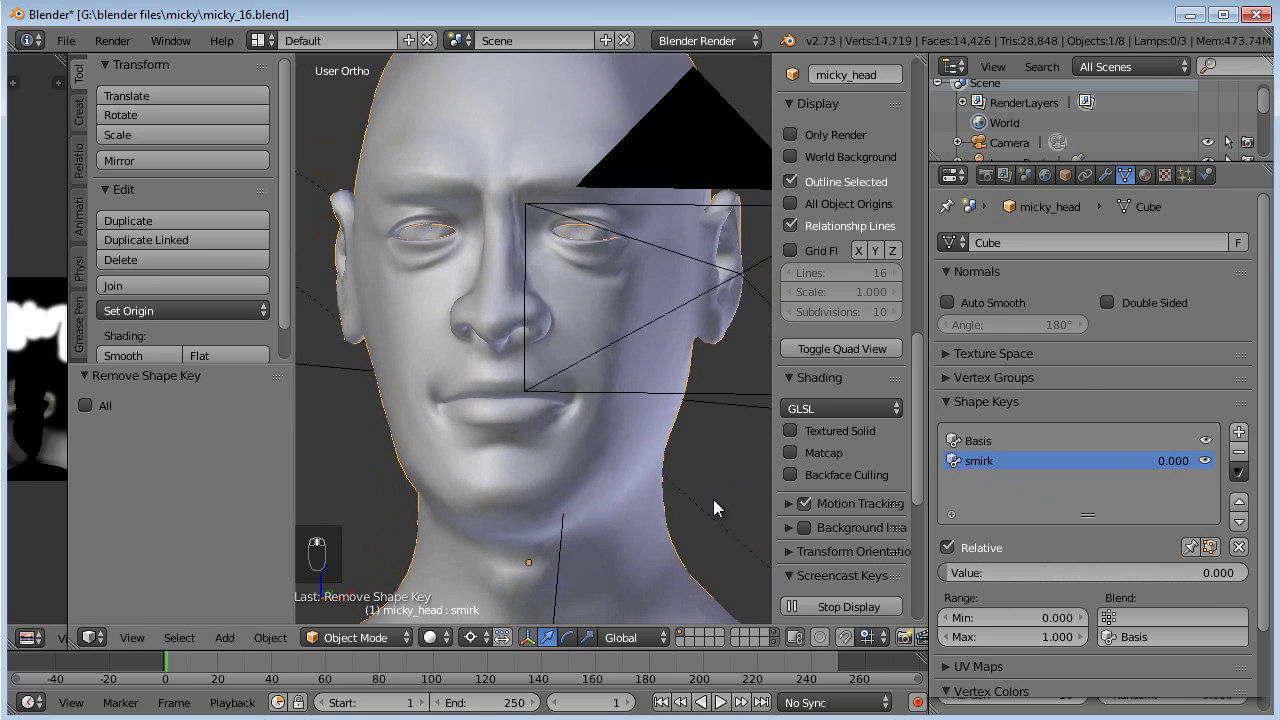
pyautogui.moveTo(710, 499); pyautogui.dragTo(638, 472, button='middle')
# - Add a new shape key below smirk and name it lidT.L
pyautogui.press('KP_1')
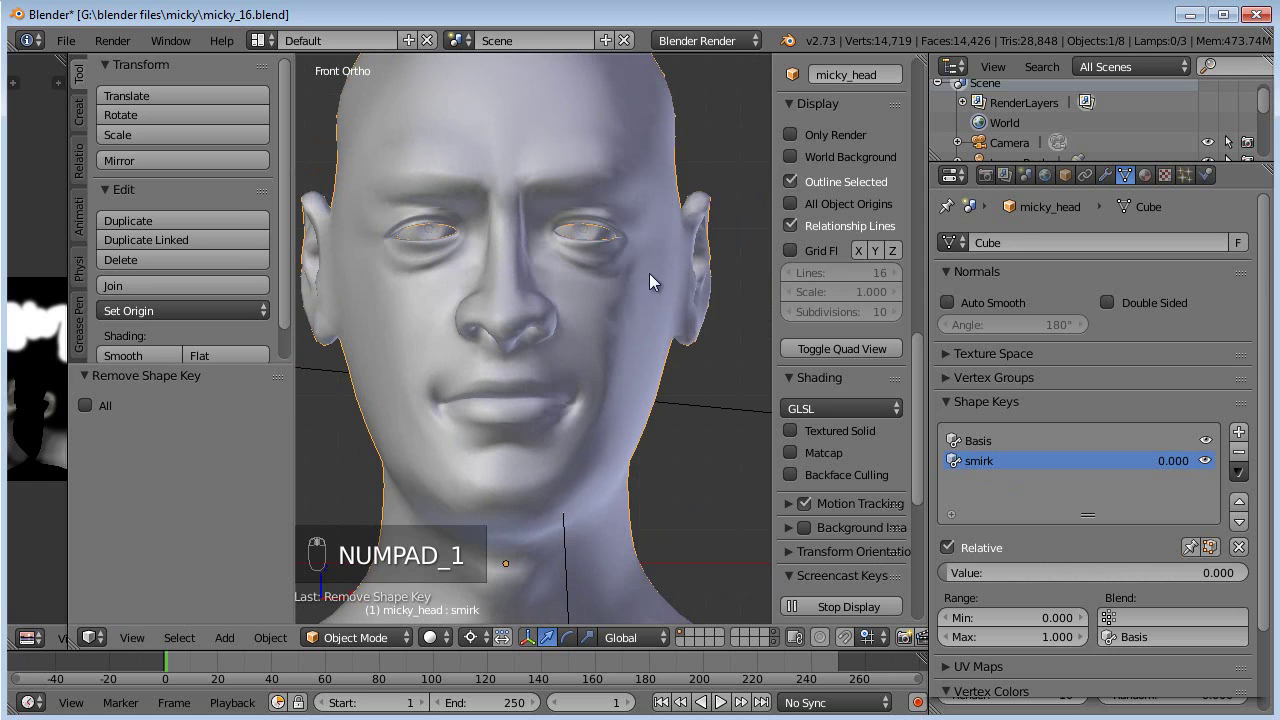
pyautogui.scroll(2, 613, 260)
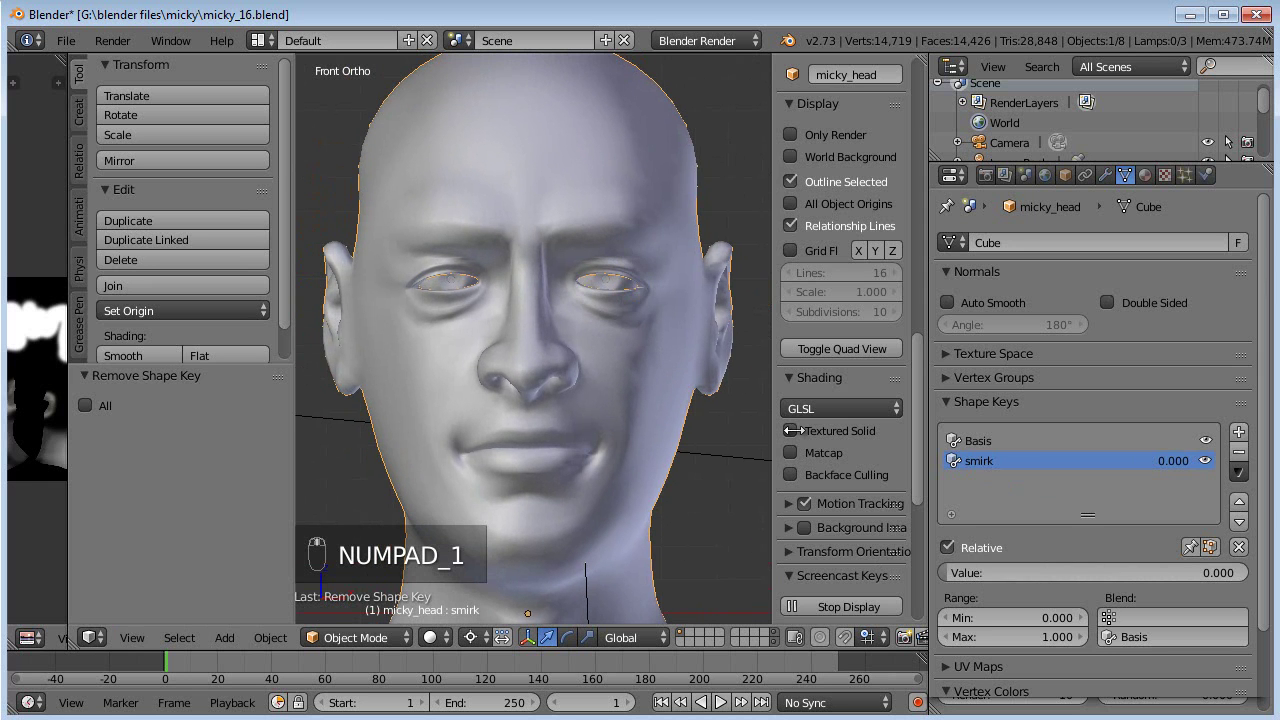
pyautogui.click(1238, 431)
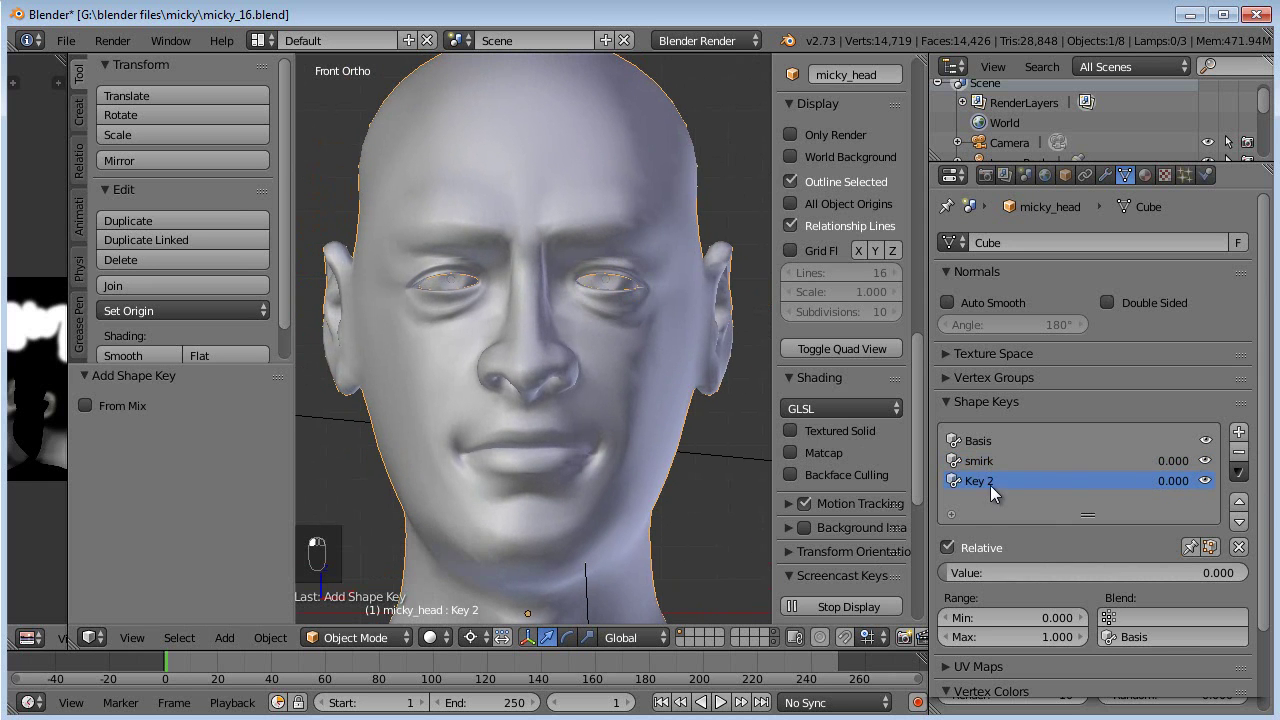
pyautogui.write('lid')
pyautogui.press('Return')
pyautogui.press('Return')
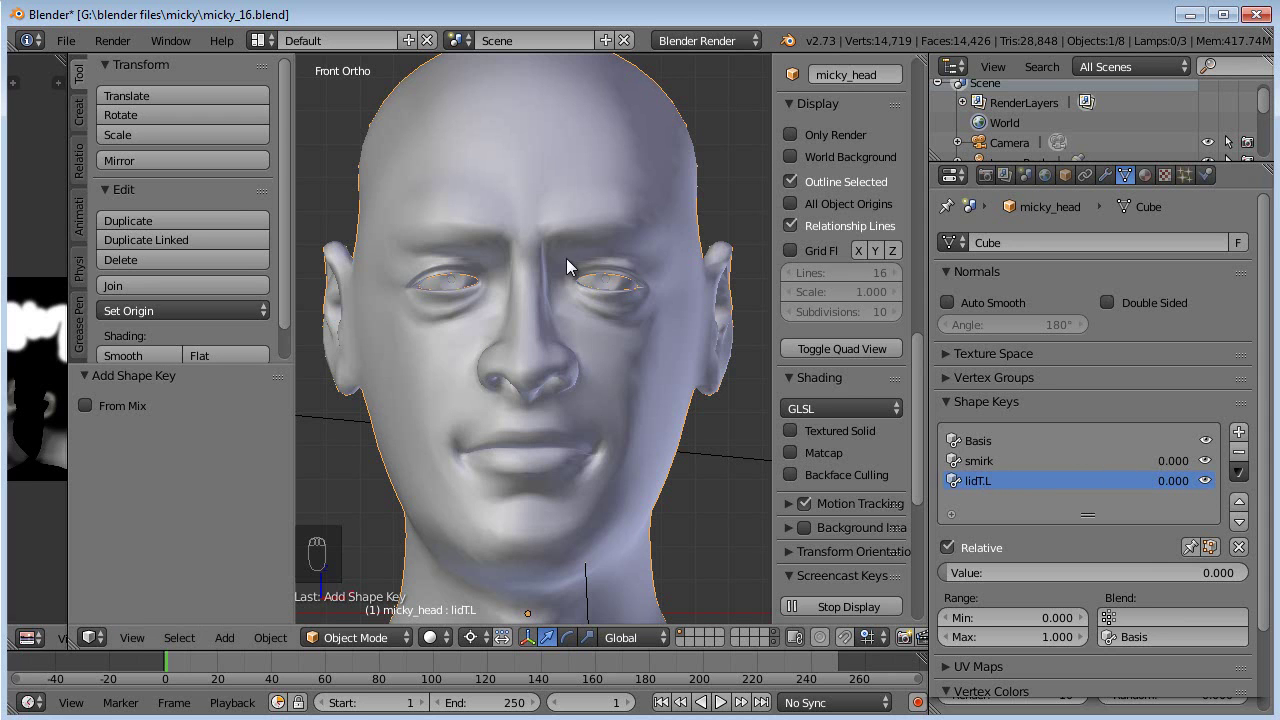
# - Enter Edit Mode on the head with lidT.L active and turn off X Mirror
pyautogui.scroll(2, 609, 269)
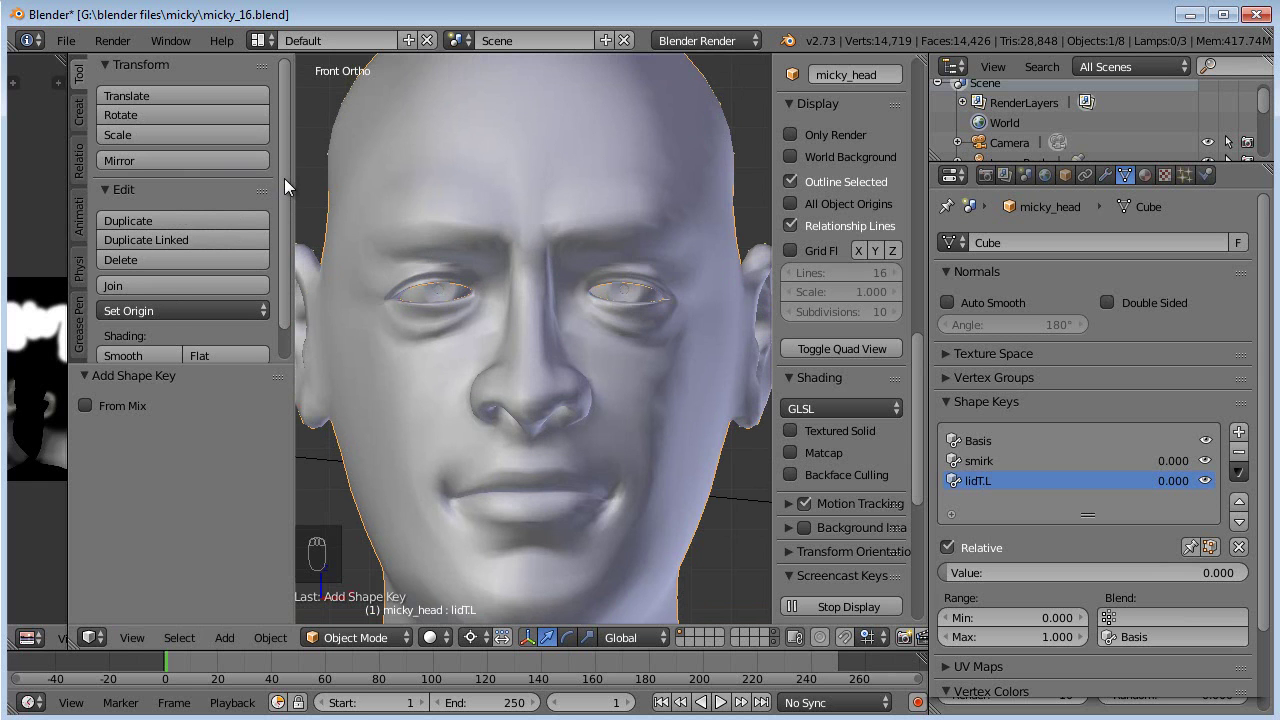
pyautogui.scroll(-2, 284, 178)
pyautogui.press('Tab')
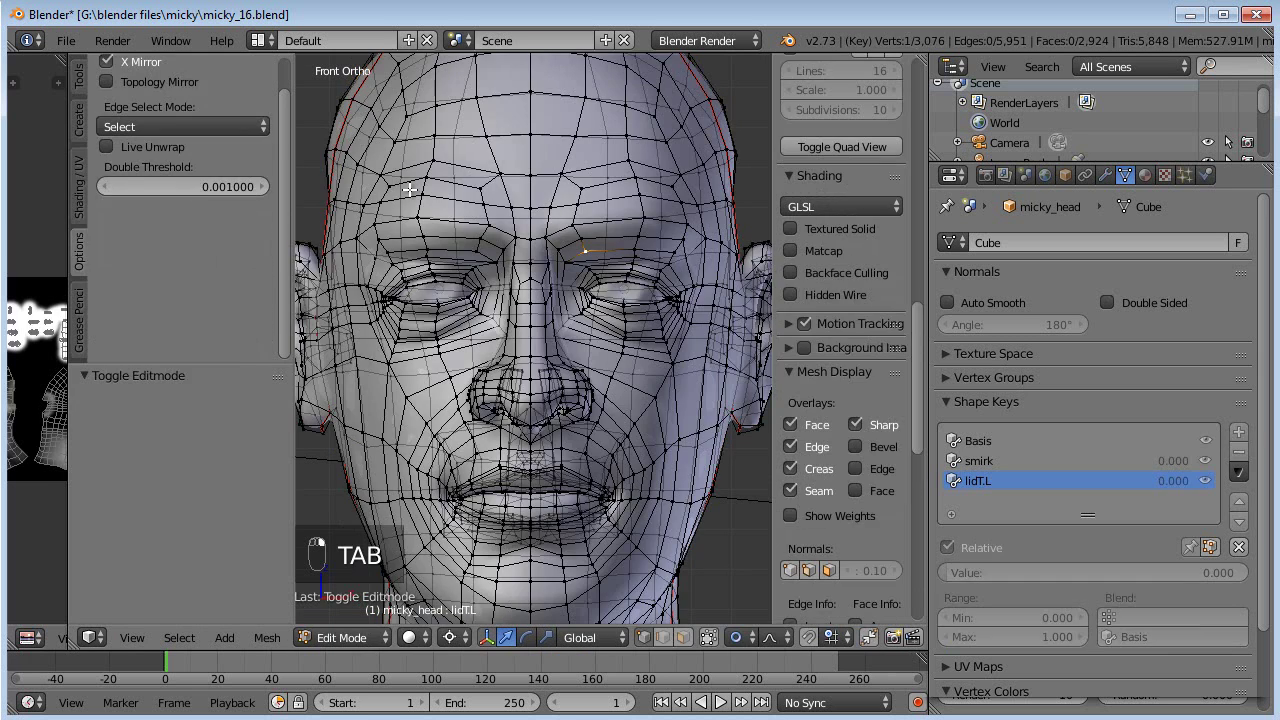
pyautogui.scroll(2, 165, 107)
pyautogui.click(107, 96)
# - Lower the middle vertices of the left upper eyelid's rim by about 0.021 with proportional editing
pyautogui.scroll(8, 510, 308)
pyautogui.scroll(3, 510, 308)
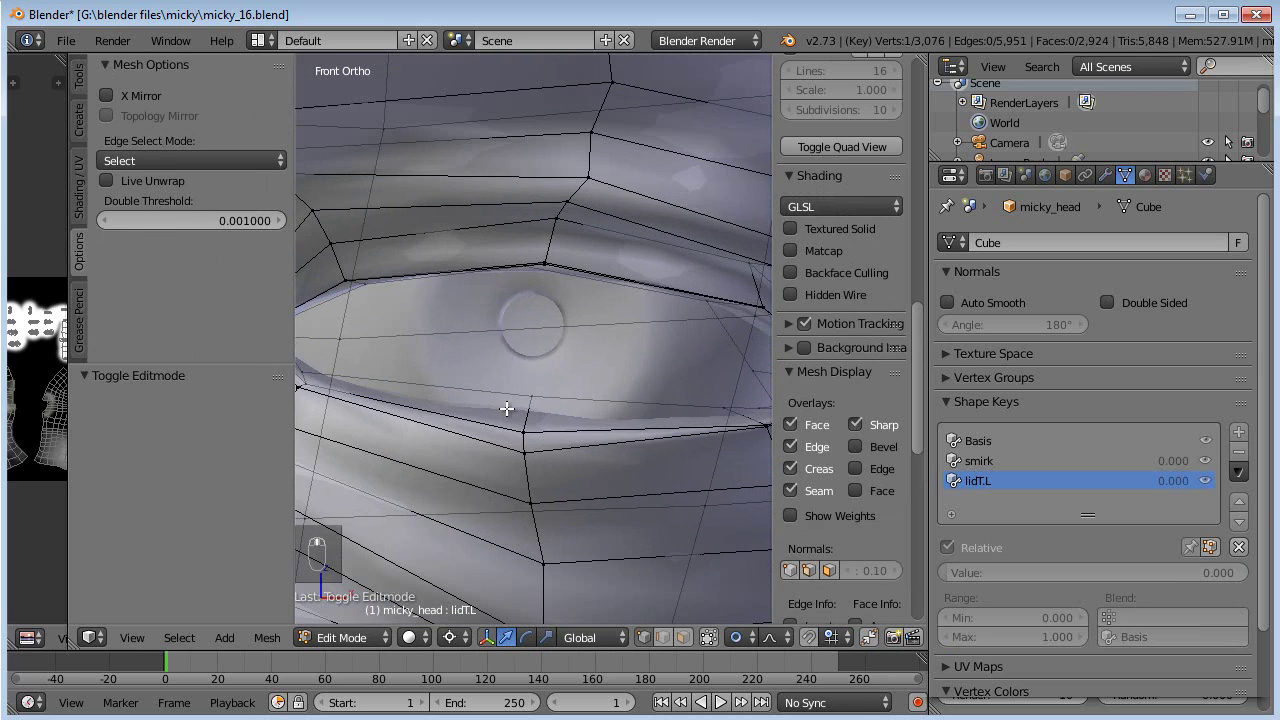
pyautogui.press('a')
pyautogui.press('c')
pyautogui.click(542, 271)
pyautogui.rightClick(536, 262)
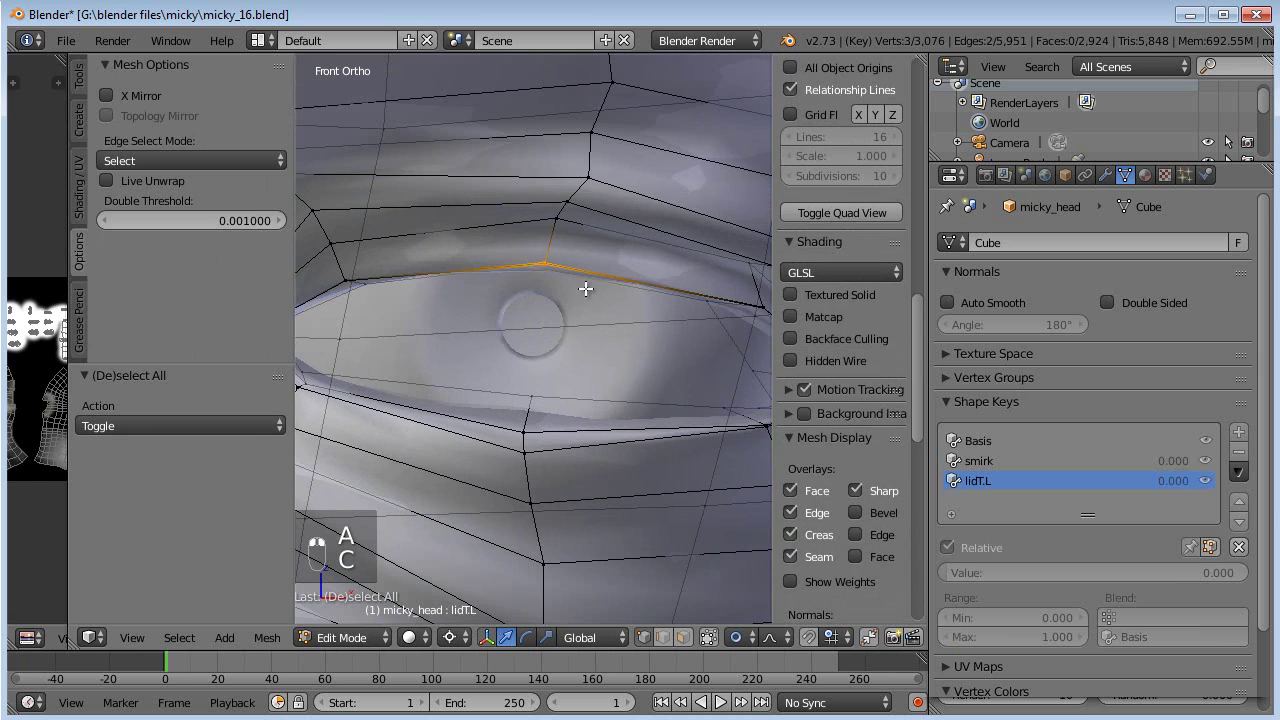
pyautogui.scroll(-2, 560, 285)
pyautogui.keyDown('shift'); pyautogui.moveTo(601, 322); pyautogui.dragTo(616, 333, button='middle'); pyautogui.keyUp('shift')
pyautogui.press('g')
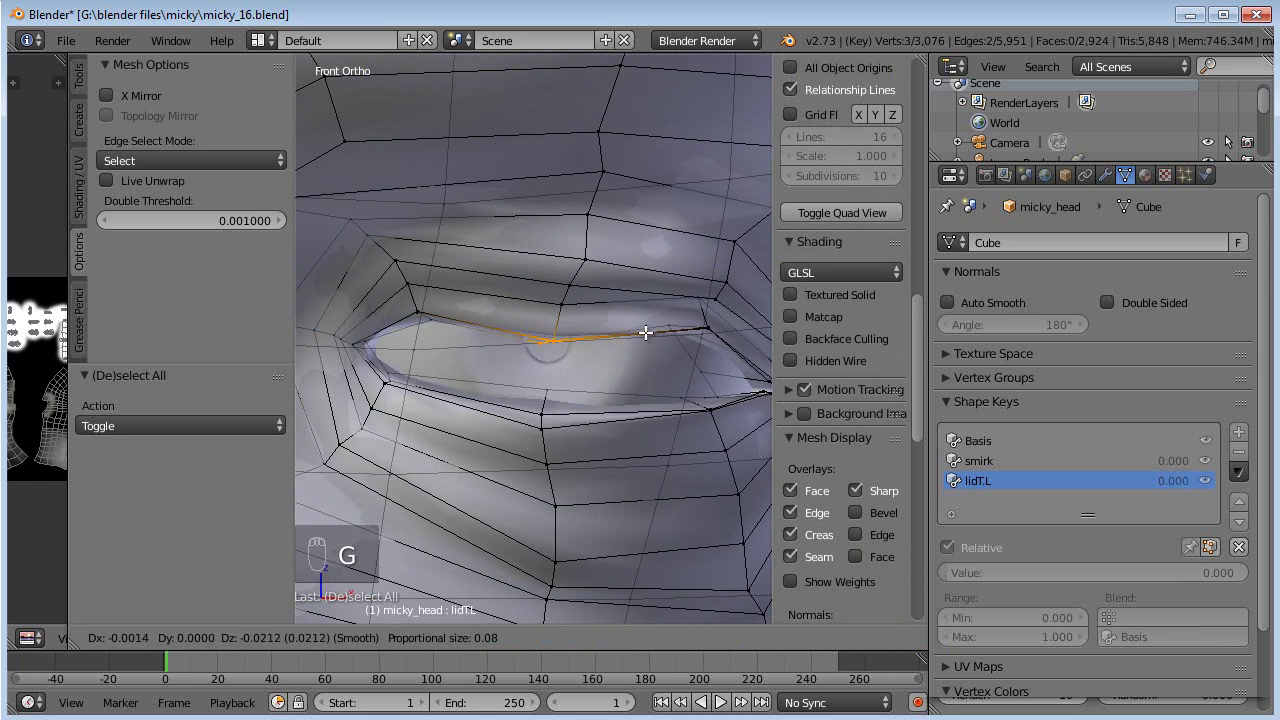
pyautogui.click(606, 345)
# - Lower the outer rim vertices of the left upper eyelid by about 0.015
pyautogui.press('a')
pyautogui.press('c')
pyautogui.moveTo(707, 331); pyautogui.dragTo(675, 329)
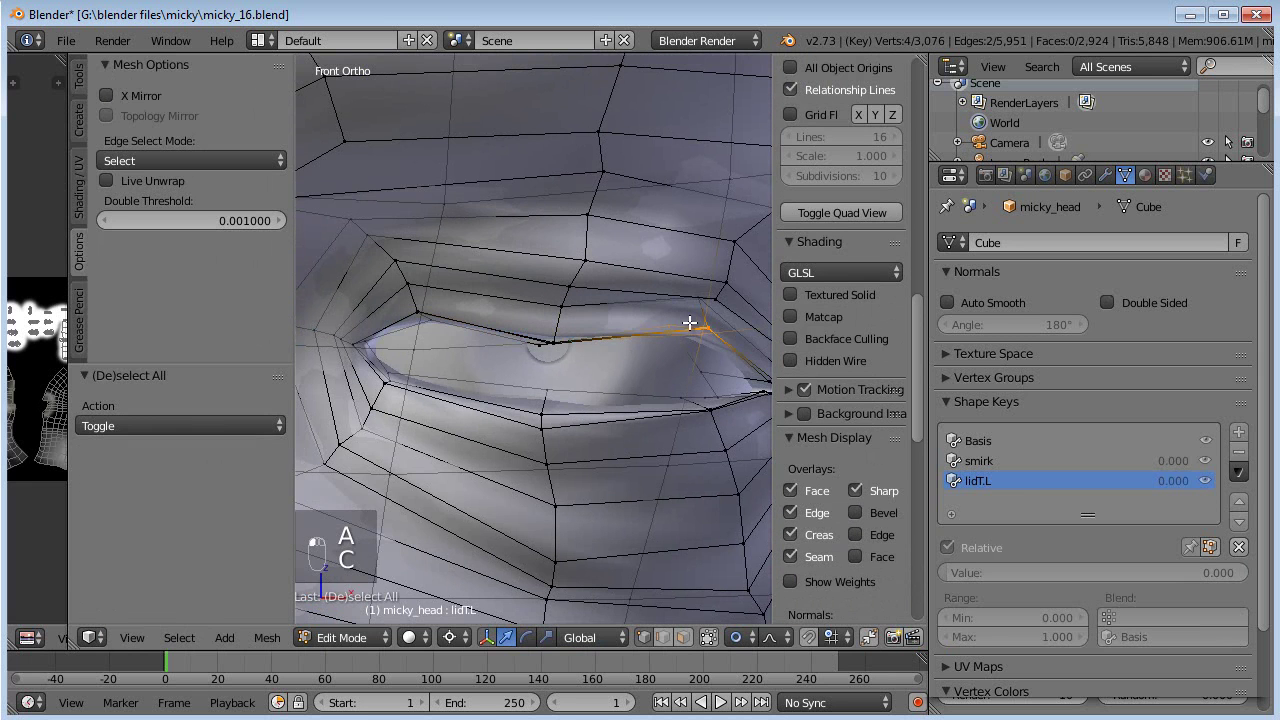
pyautogui.rightClick(711, 314)
pyautogui.press('g')
pyautogui.click(660, 340)
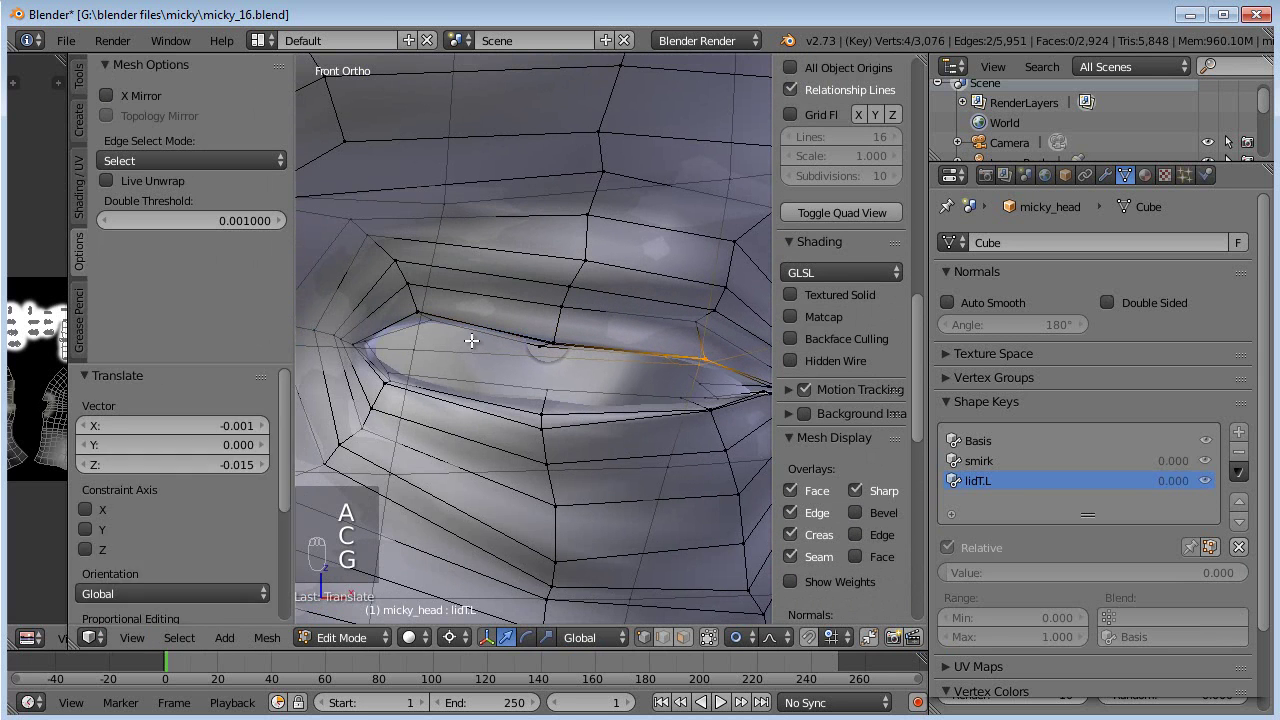
# - Lower the inner rim vertices of the left upper eyelid by about 0.013 with proportional editing
pyautogui.press('a')
pyautogui.press('c')
pyautogui.moveTo(380, 340); pyautogui.dragTo(425, 334)
pyautogui.rightClick(430, 338)
pyautogui.press('g')
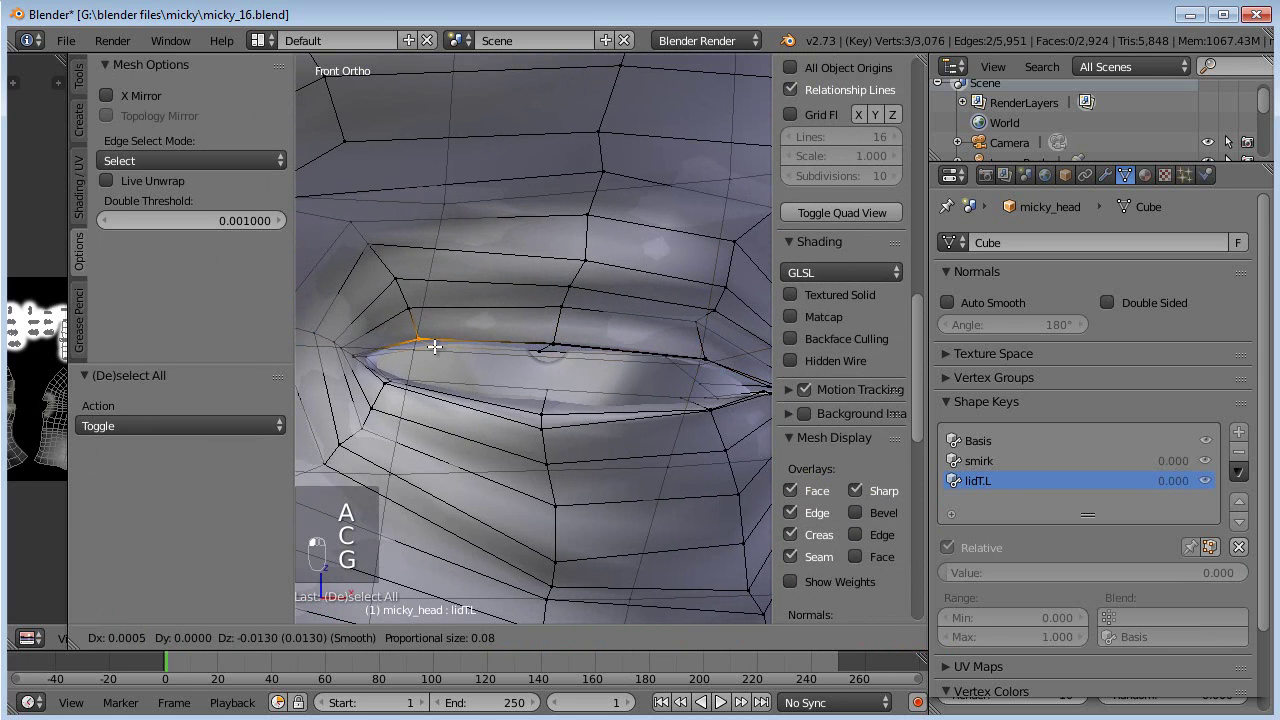
pyautogui.click(436, 345)
# - Add the outer rim vertices to the selection and examine the lowered lid from an angle and from the front
pyautogui.scroll(-2, 472, 354)
pyautogui.scroll(2, 740, 356)
pyautogui.press('c')
pyautogui.click(677, 358)
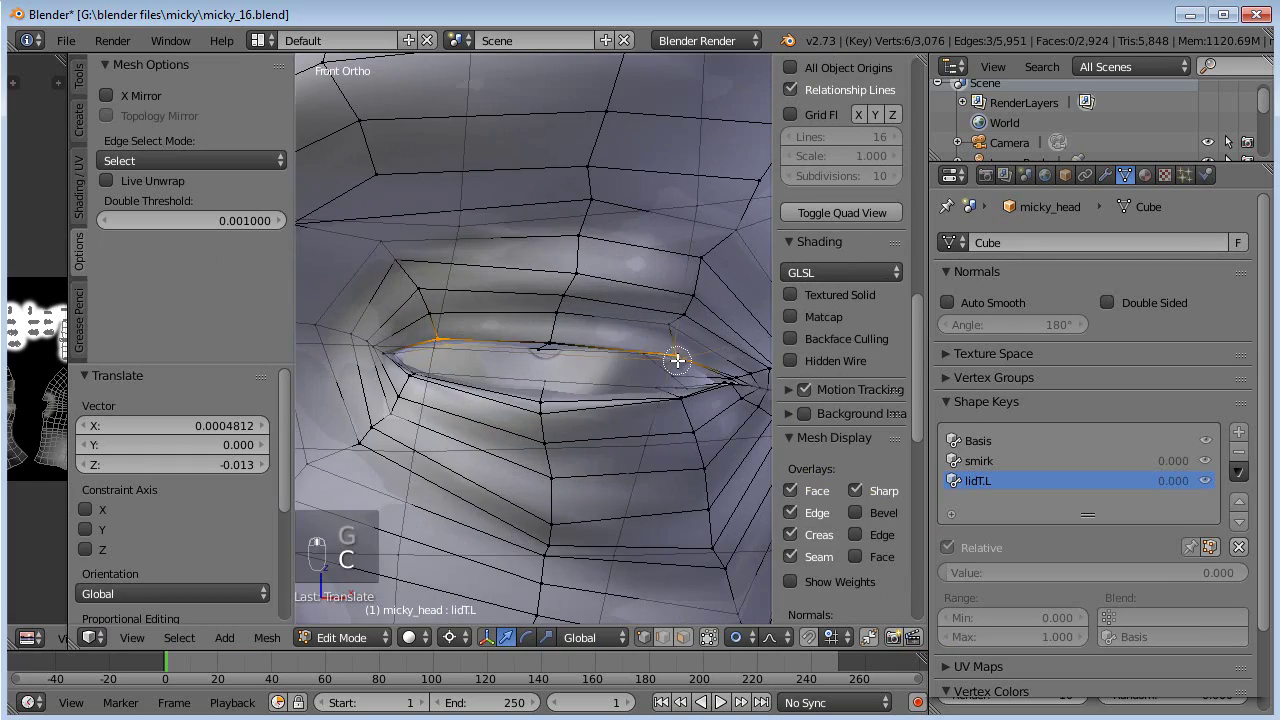
pyautogui.rightClick(672, 363)
pyautogui.scroll(-6, 671, 363)
pyautogui.moveTo(673, 358)
pyautogui.mouseDown(button='middle')
pyautogui.moveTo(680, 334)
pyautogui.moveTo(622, 333)
pyautogui.moveTo(686, 346)
pyautogui.mouseUp(button='middle')
pyautogui.scroll(-5, 622, 333)
pyautogui.scroll(5, 584, 374)
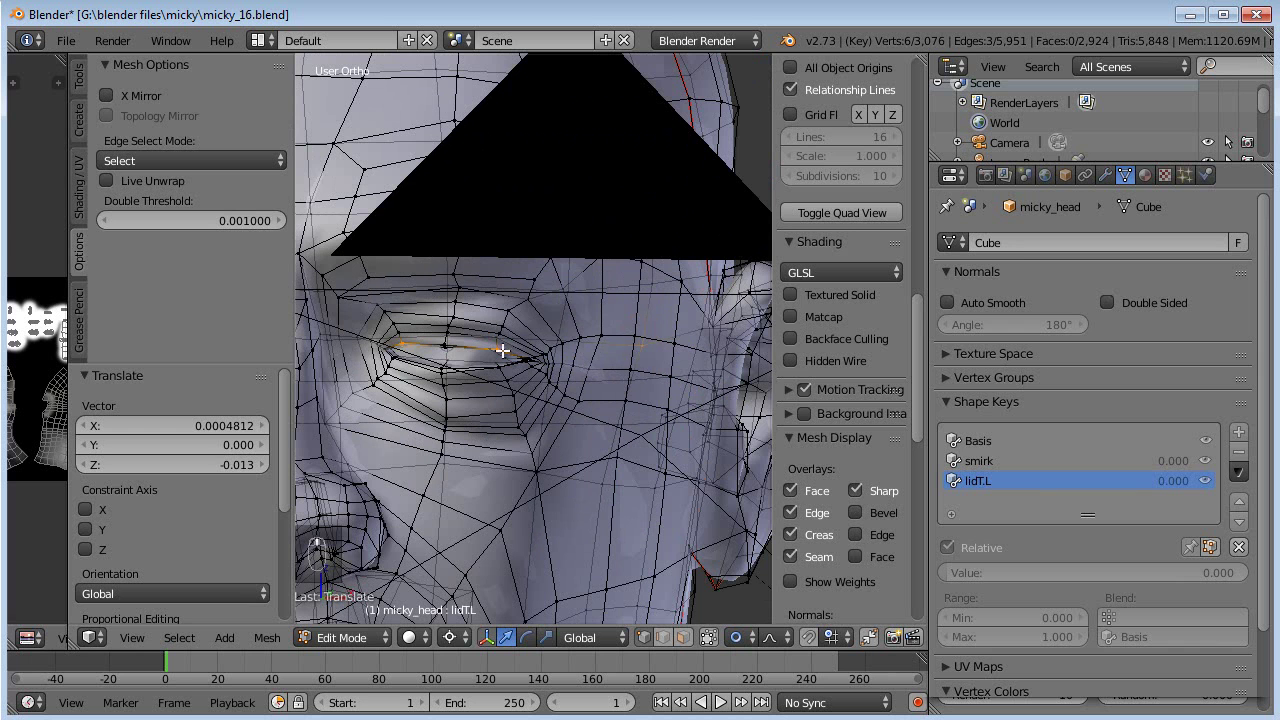
pyautogui.press('KP_1')
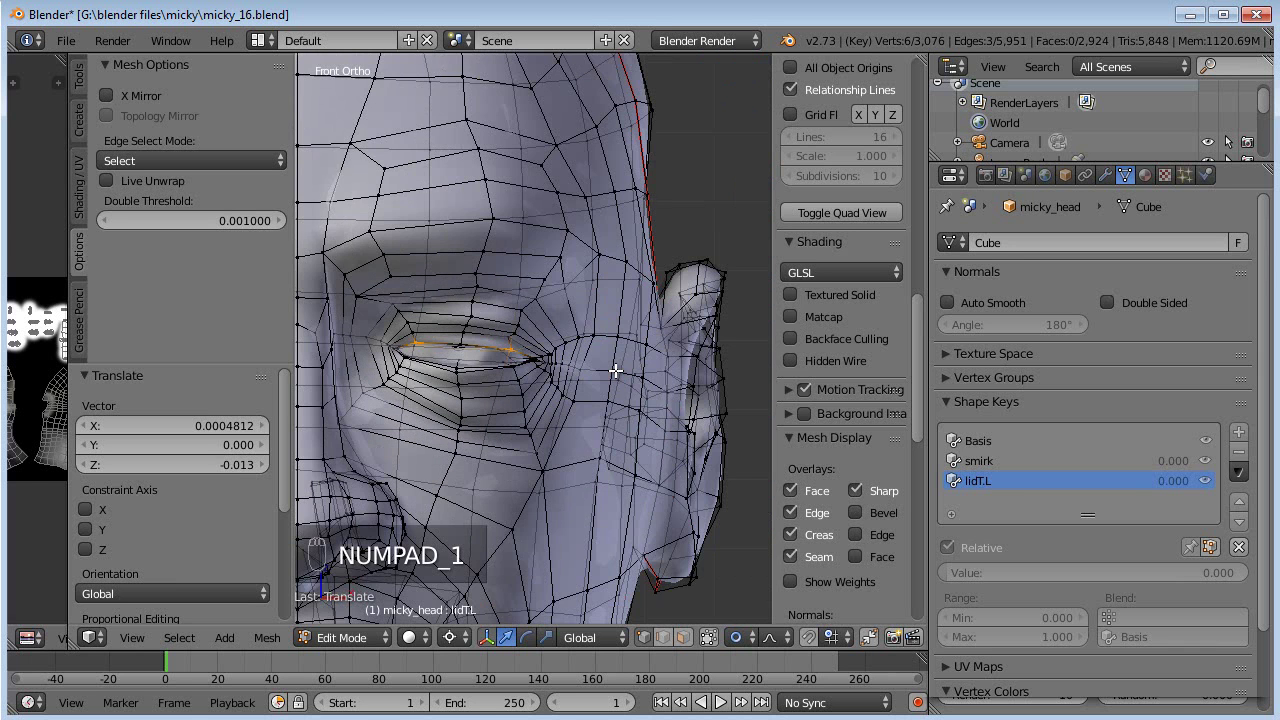
pyautogui.scroll(4, 615, 371)
pyautogui.keyDown('shift'); pyautogui.moveTo(553, 387); pyautogui.dragTo(654, 391, button='middle'); pyautogui.keyUp('shift')
pyautogui.scroll(1, 654, 391)
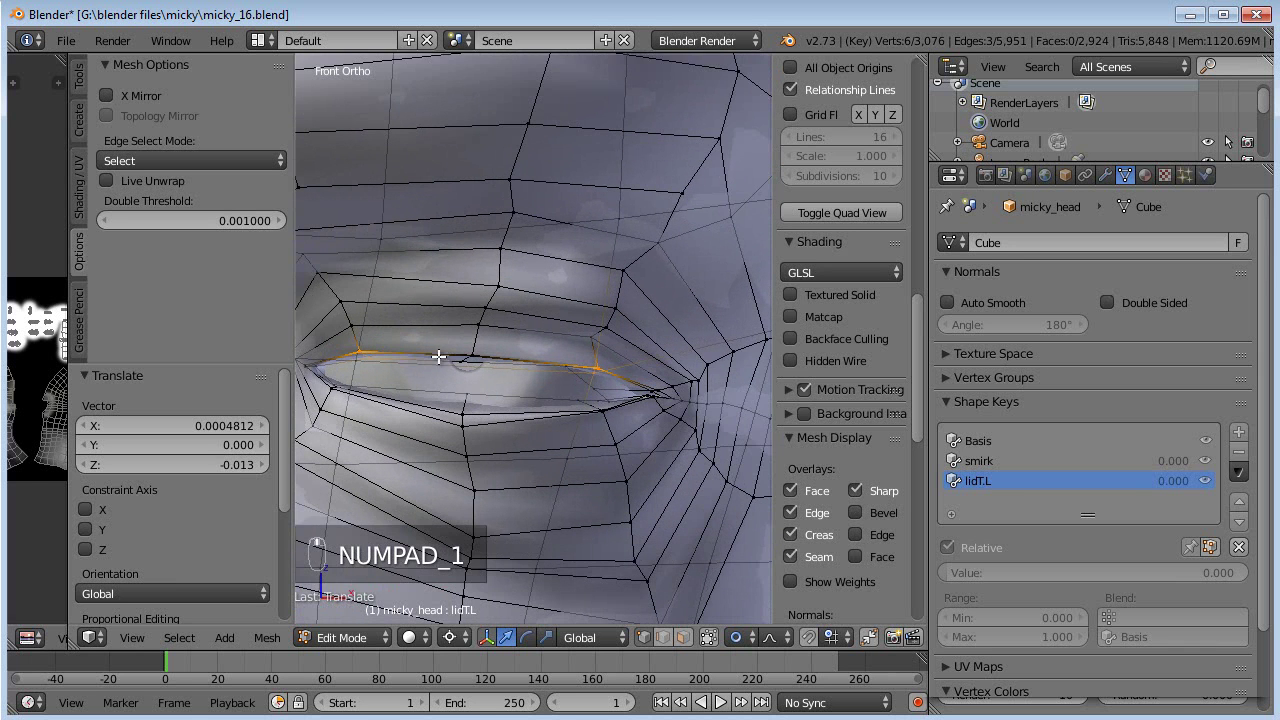
pyautogui.keyDown('shift'); pyautogui.moveTo(450, 358); pyautogui.dragTo(540, 323, button='middle'); pyautogui.keyUp('shift')
pyautogui.scroll(1, 567, 310)
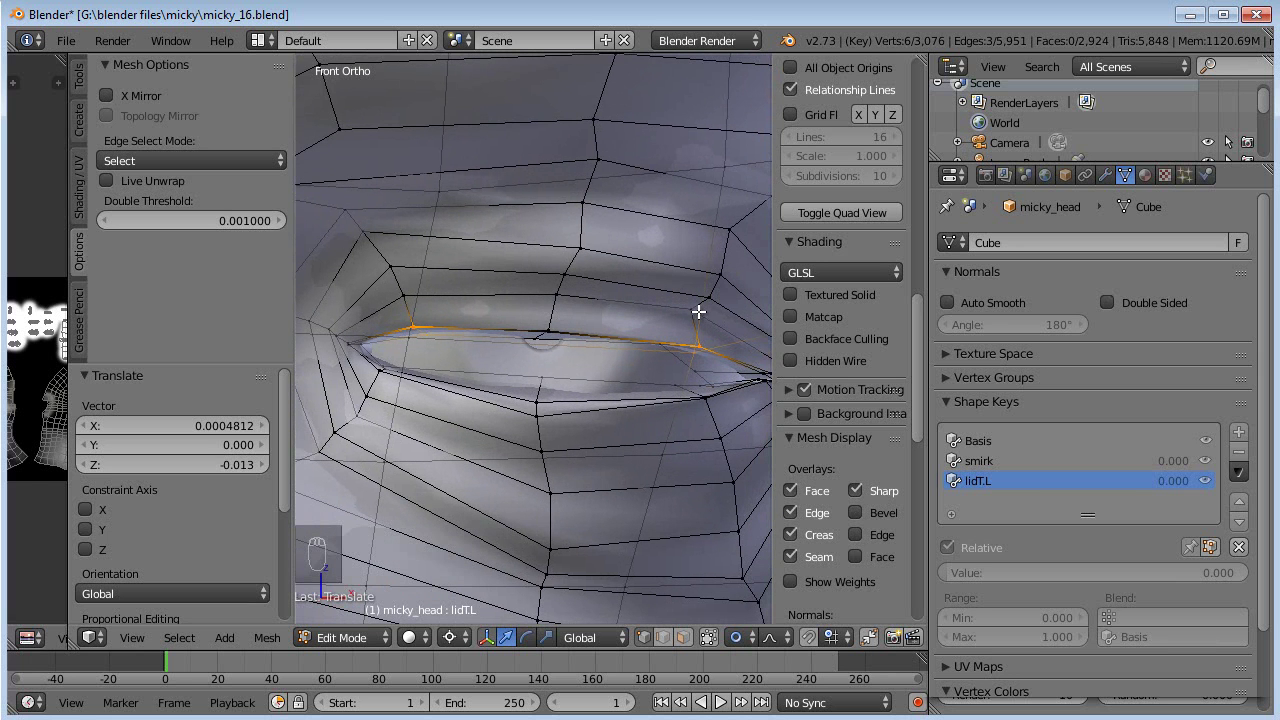
# - Lower the middle vertex just above the lid rim by about 0.004 and raise a middle crease vertex by about 0.003
pyautogui.rightClick(589, 300)
pyautogui.press('g')
pyautogui.click(589, 307)
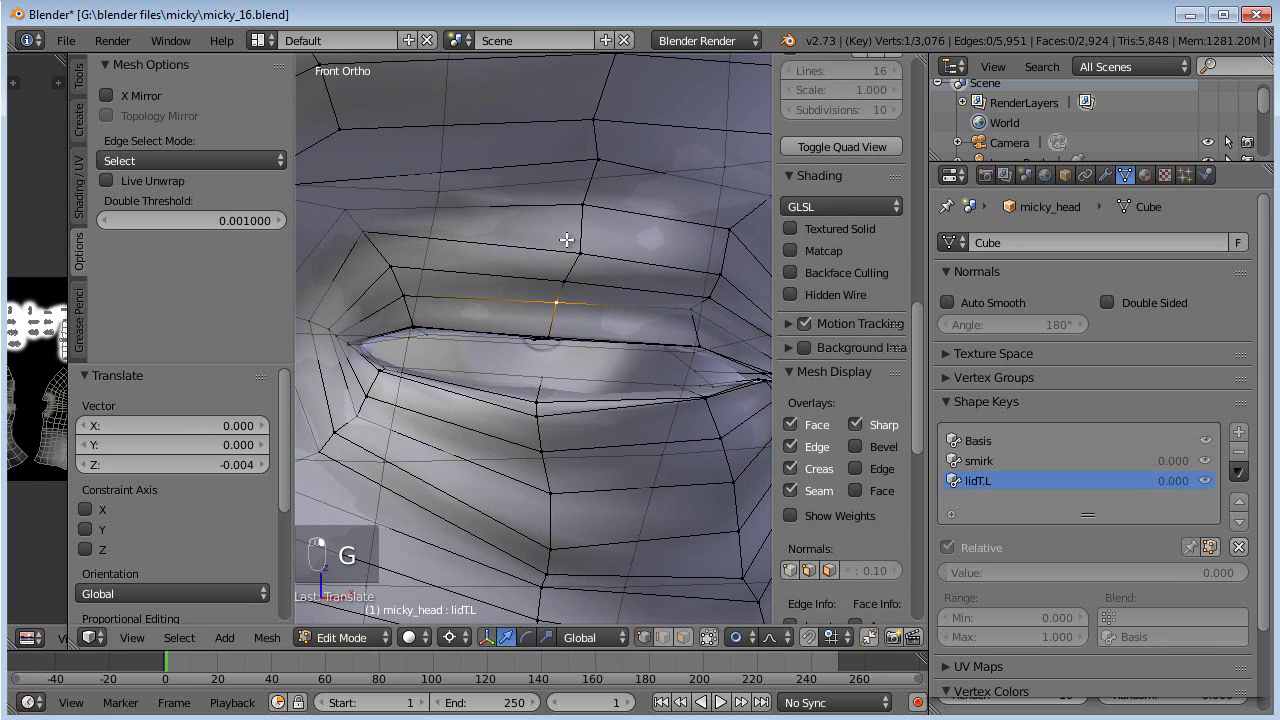
pyautogui.rightClick(568, 231)
pyautogui.press('g')
pyautogui.click(566, 232)
# - Move the inner crease vertex of the left upper lid about 0.008 down and 0.004 outward
pyautogui.rightClick(380, 240)
pyautogui.press('g')
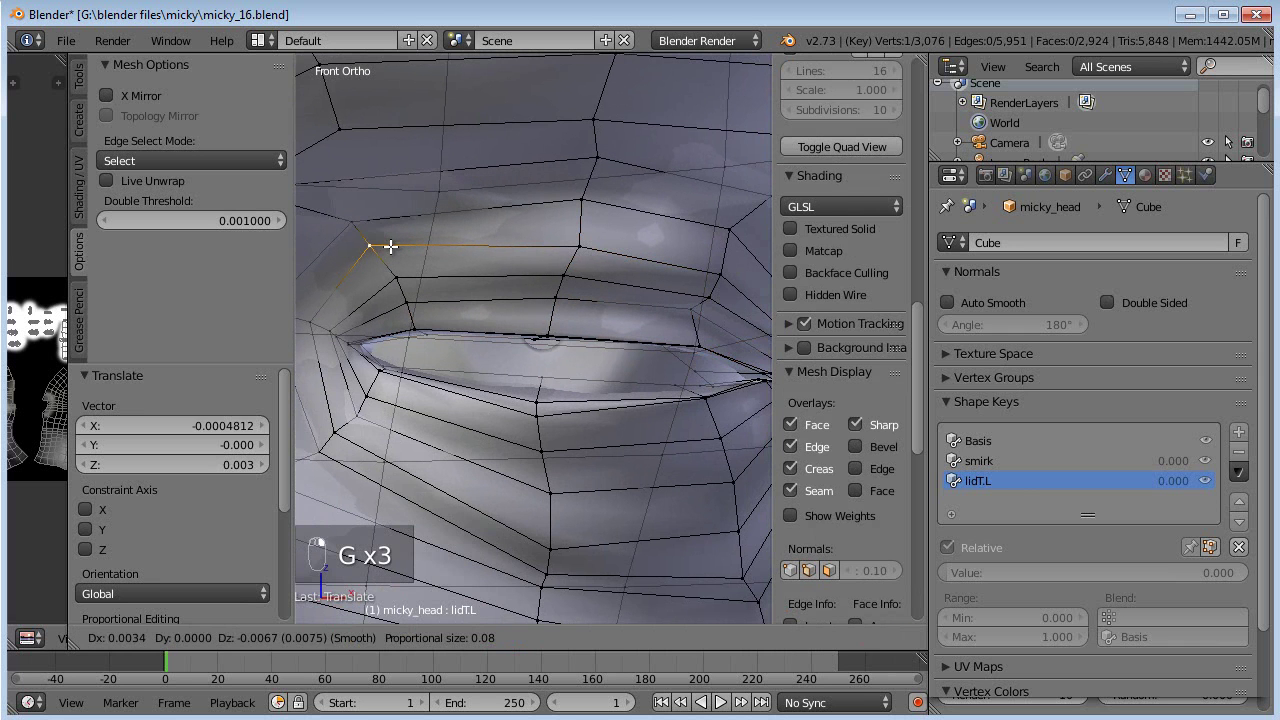
pyautogui.click(392, 250)
# - Adjust the depth of the lid's middle vertices in side view by about 0.003 to smooth the lid profile
pyautogui.press('KP_3')
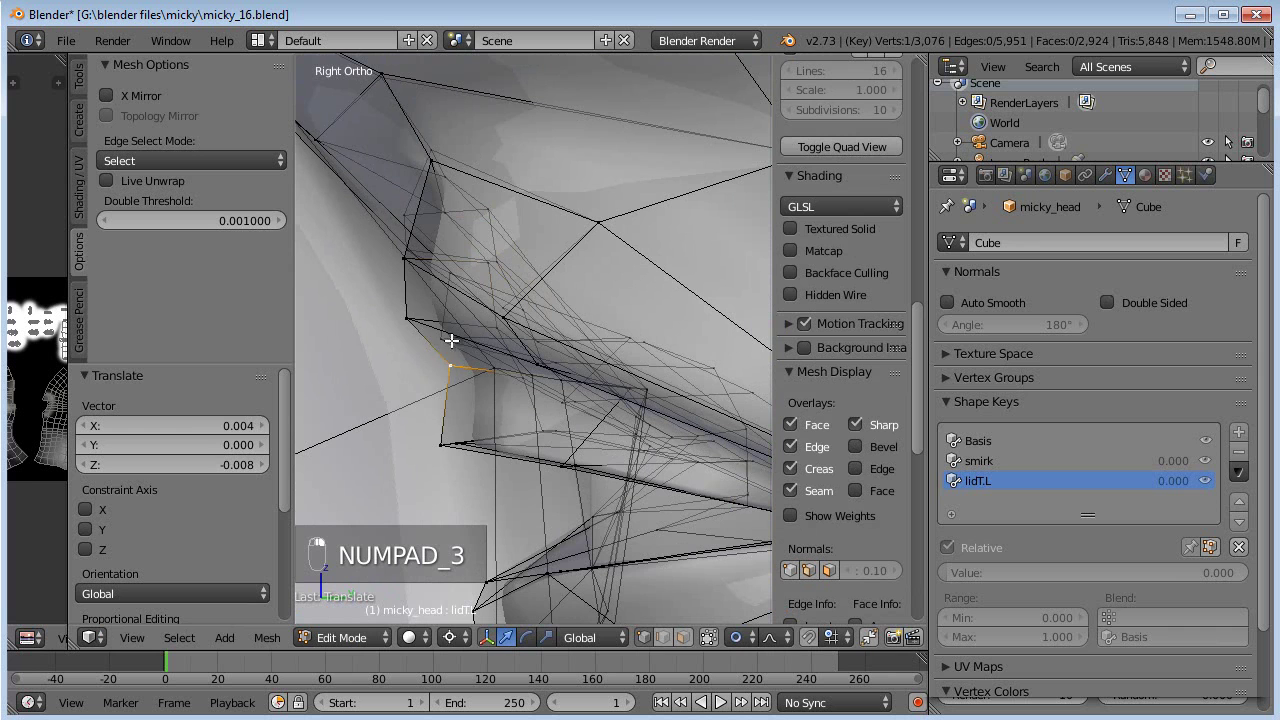
pyautogui.press('g')
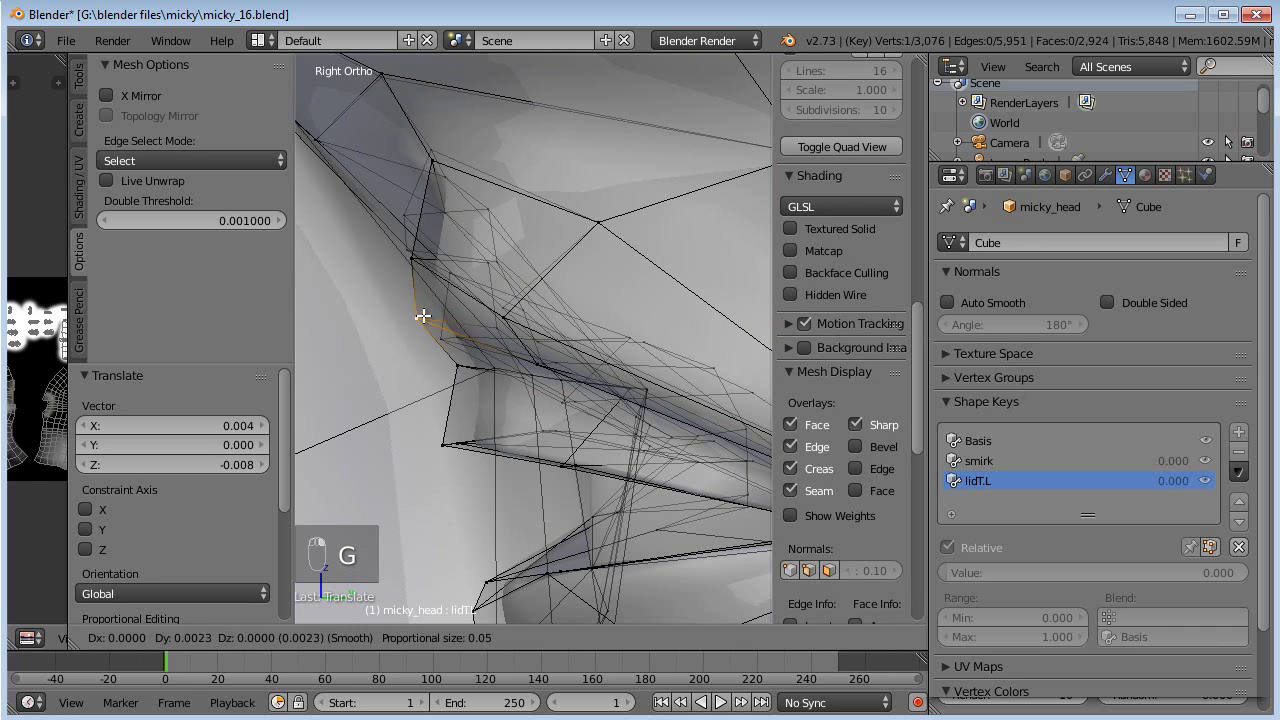
pyautogui.click(424, 313)
pyautogui.press('g')
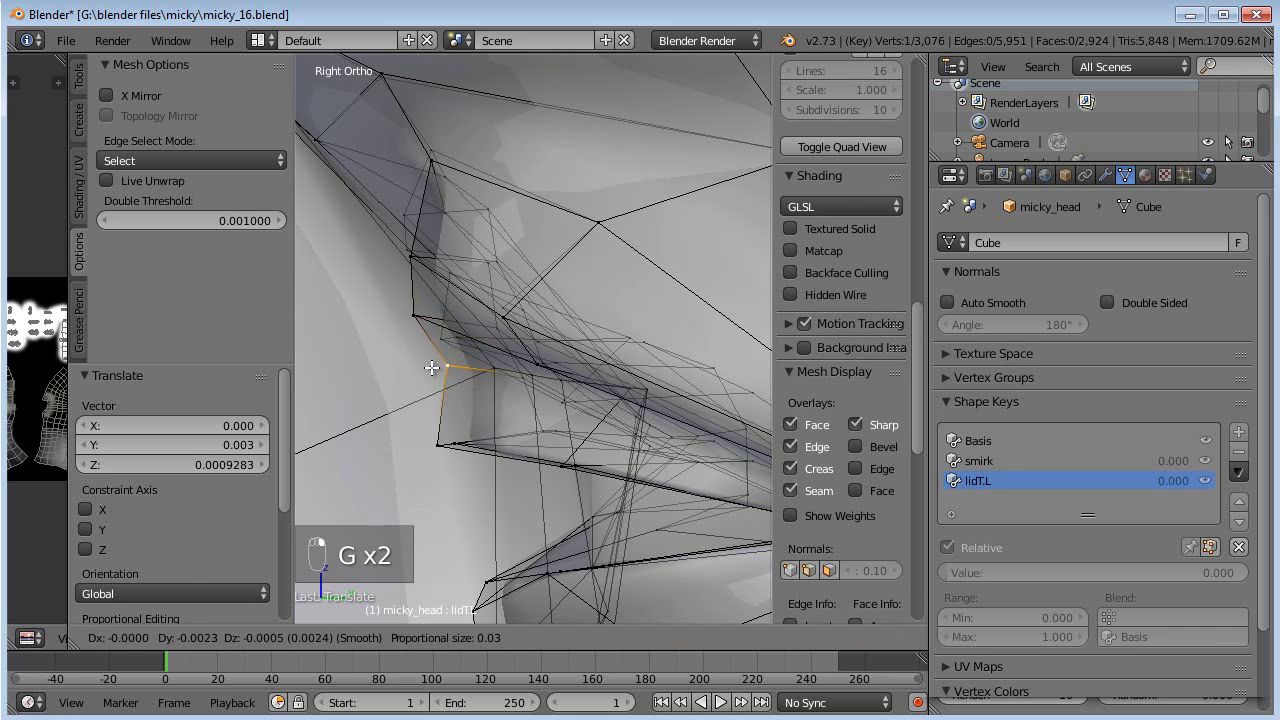
pyautogui.click(409, 318)
pyautogui.press('g')
pyautogui.click(422, 306)
pyautogui.press('g')
pyautogui.click(442, 363)
pyautogui.moveTo(442, 363); pyautogui.dragTo(610, 290, button='middle')
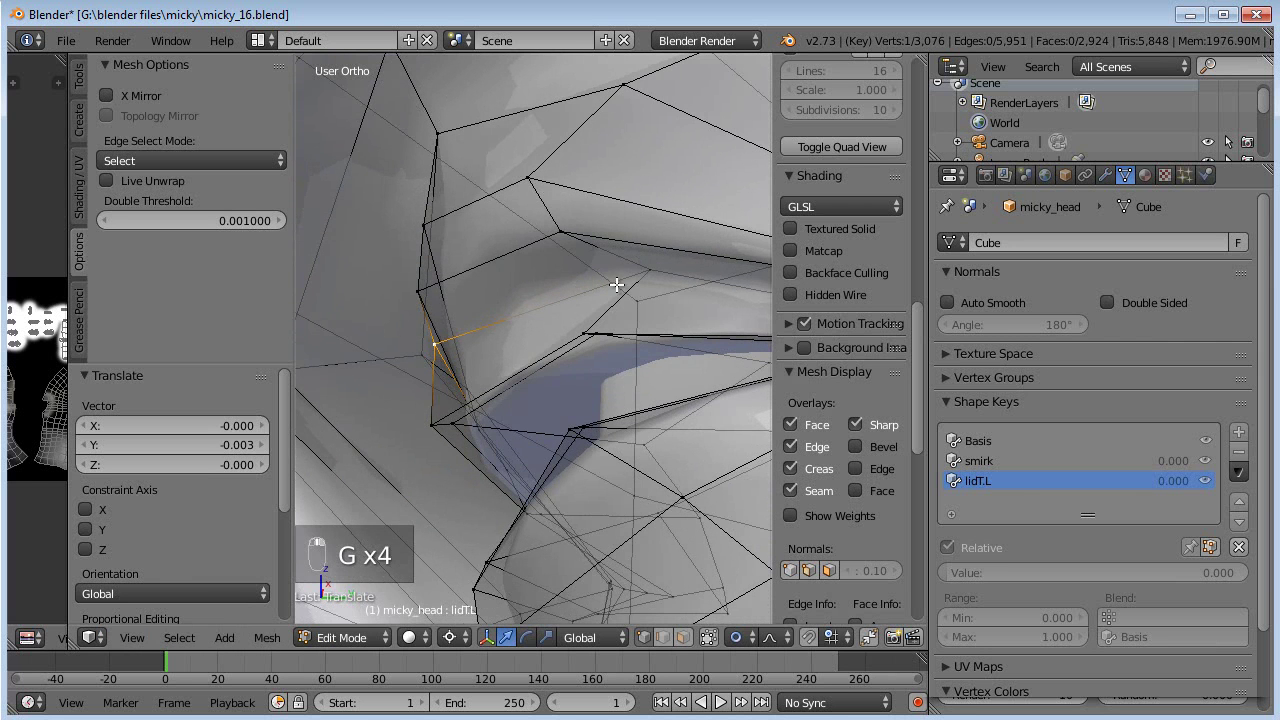
# - In side view, pull an outer lid vertex about 0.013 forward and shift the two vertices above about 0.005 back and 0.006 up
pyautogui.press('KP_3')
pyautogui.press('g')
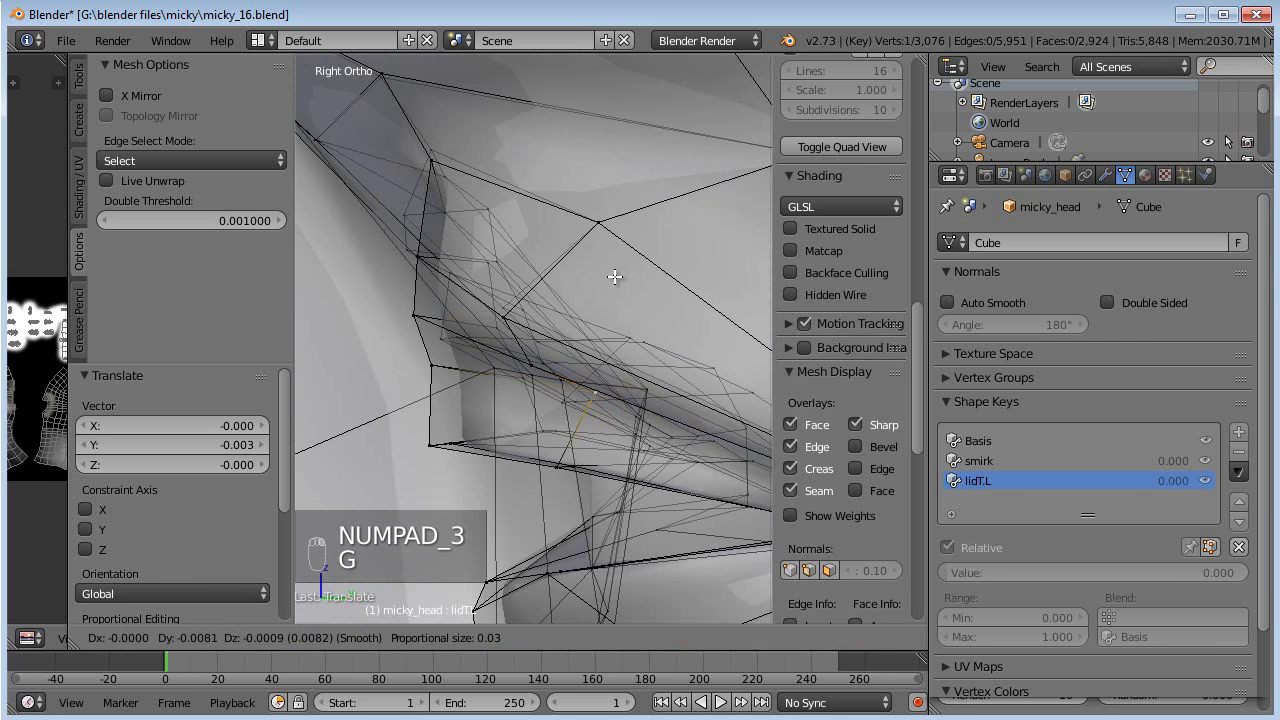
pyautogui.click(569, 303)
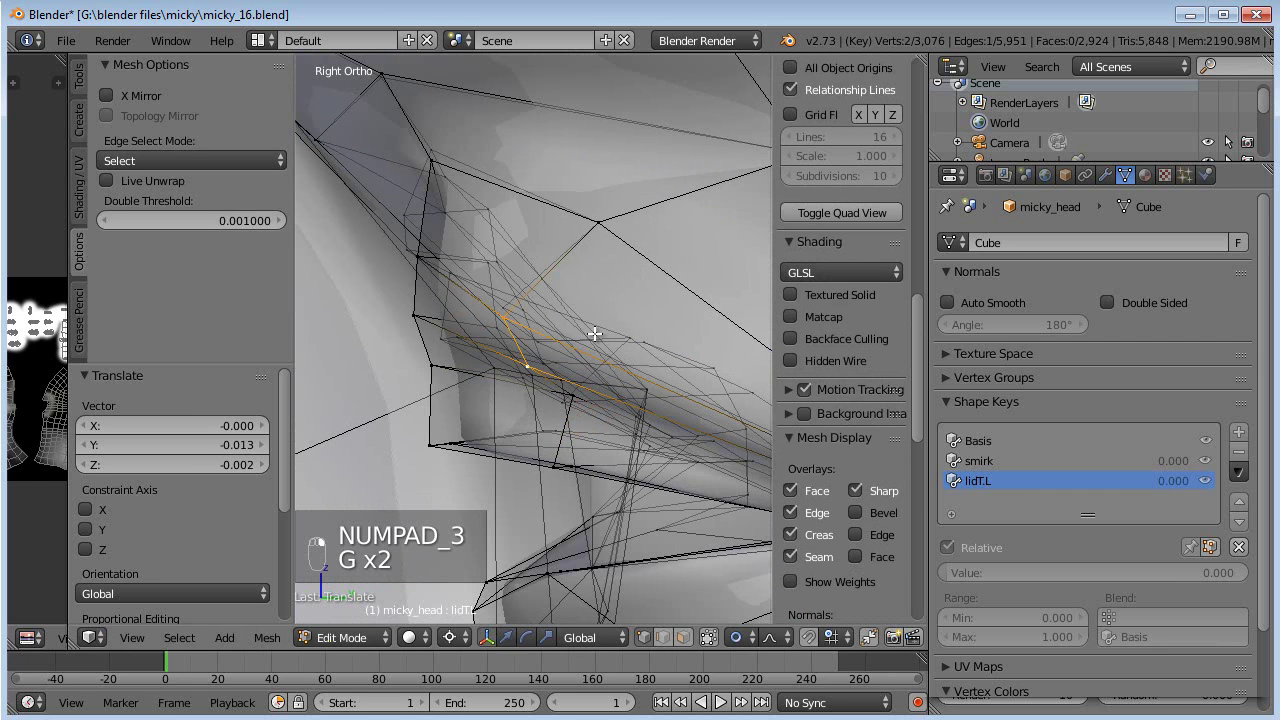
pyautogui.press('g')
pyautogui.click(598, 392)
# - Line up the outer column of upper lid vertices into a nearly vertical profile in side view
pyautogui.press('g')
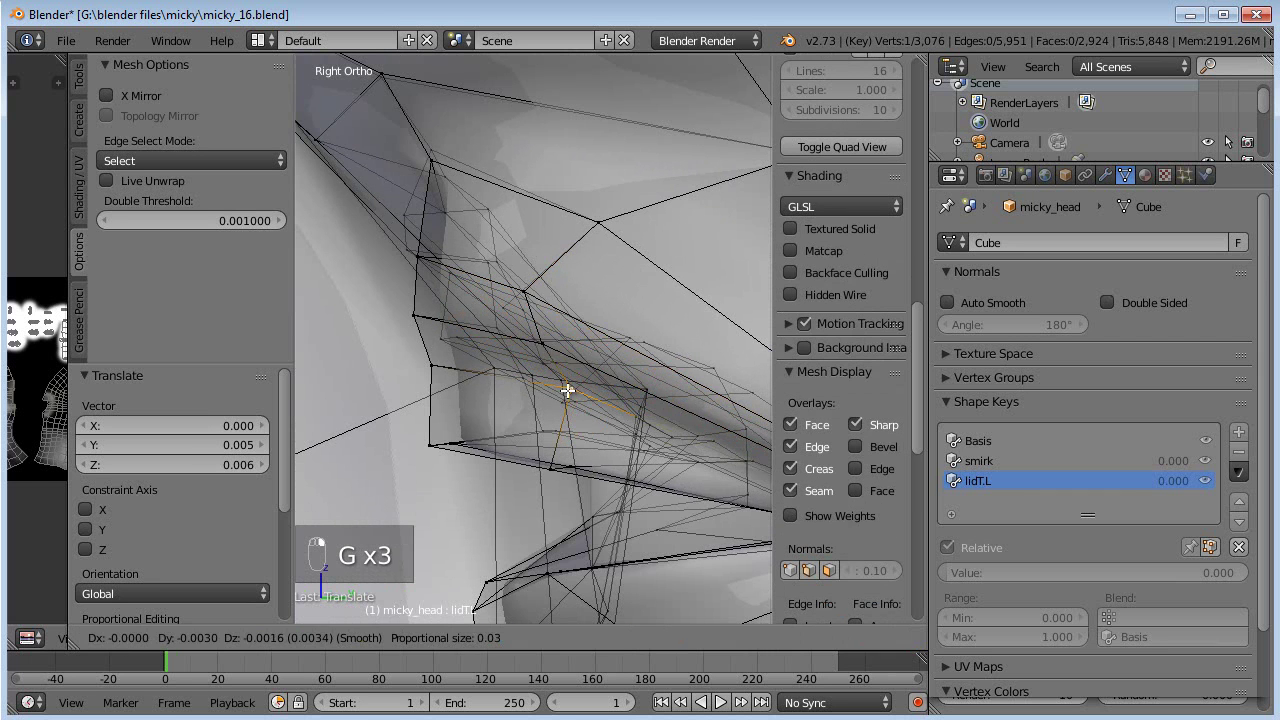
pyautogui.click(561, 393)
pyautogui.press('g')
pyautogui.click(545, 401)
pyautogui.press('g')
pyautogui.click(531, 263)
pyautogui.press('g')
pyautogui.click(435, 372)
# - Move one middle lid vertex about 0.004 forward and the one above it about 0.003 back in side view
pyautogui.press('g')
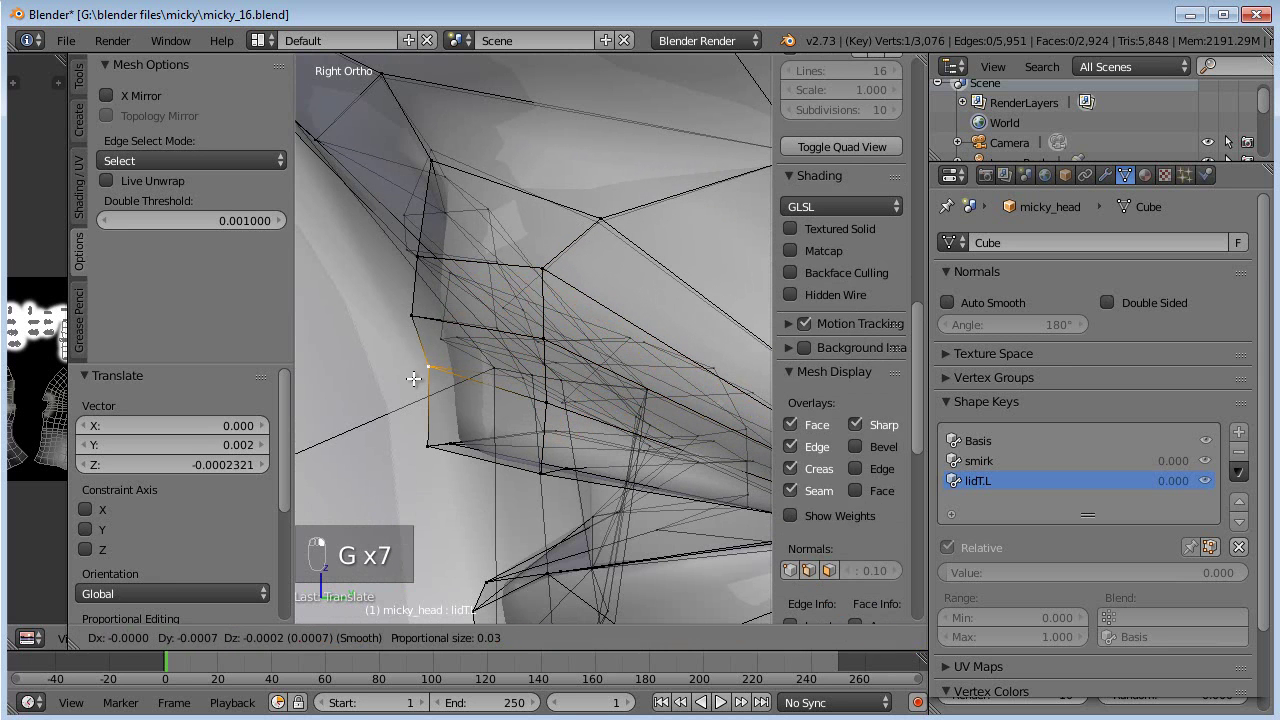
pyautogui.click(416, 312)
pyautogui.press('g')
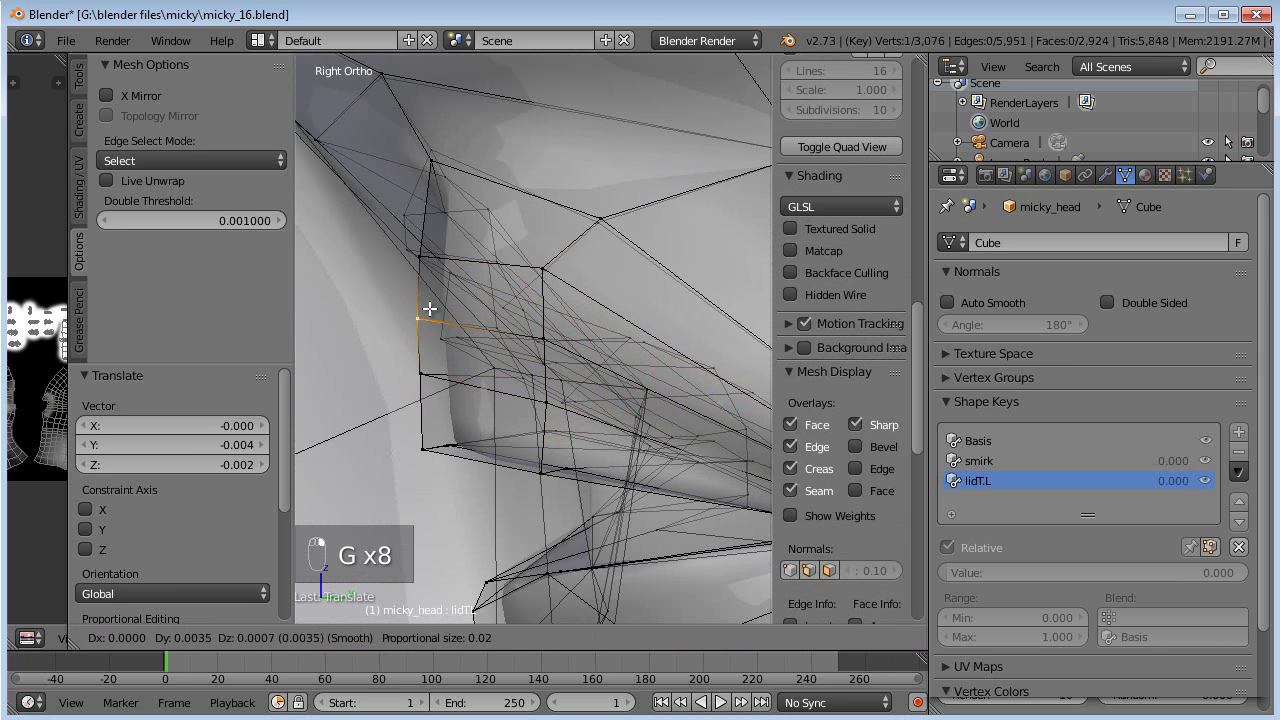
pyautogui.click(431, 309)
pyautogui.moveTo(434, 309); pyautogui.dragTo(649, 297, button='middle')
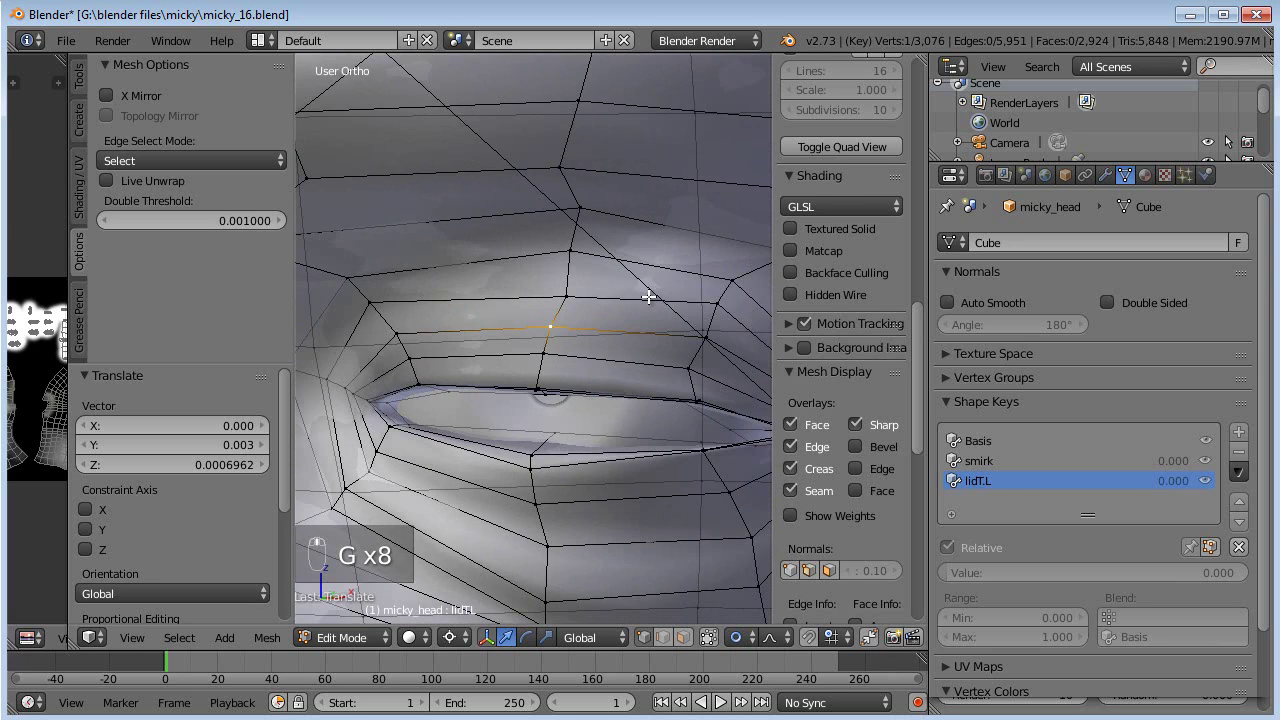
# - Nudge the outer column's lid vertices sideways in front view by about 0.003 to even out the column
pyautogui.press('KP_1')
pyautogui.press('g')
pyautogui.click(687, 338)
pyautogui.rightClick(690, 371)
pyautogui.press('g')
pyautogui.click(697, 369)
pyautogui.rightClick(720, 296)
pyautogui.press('g')
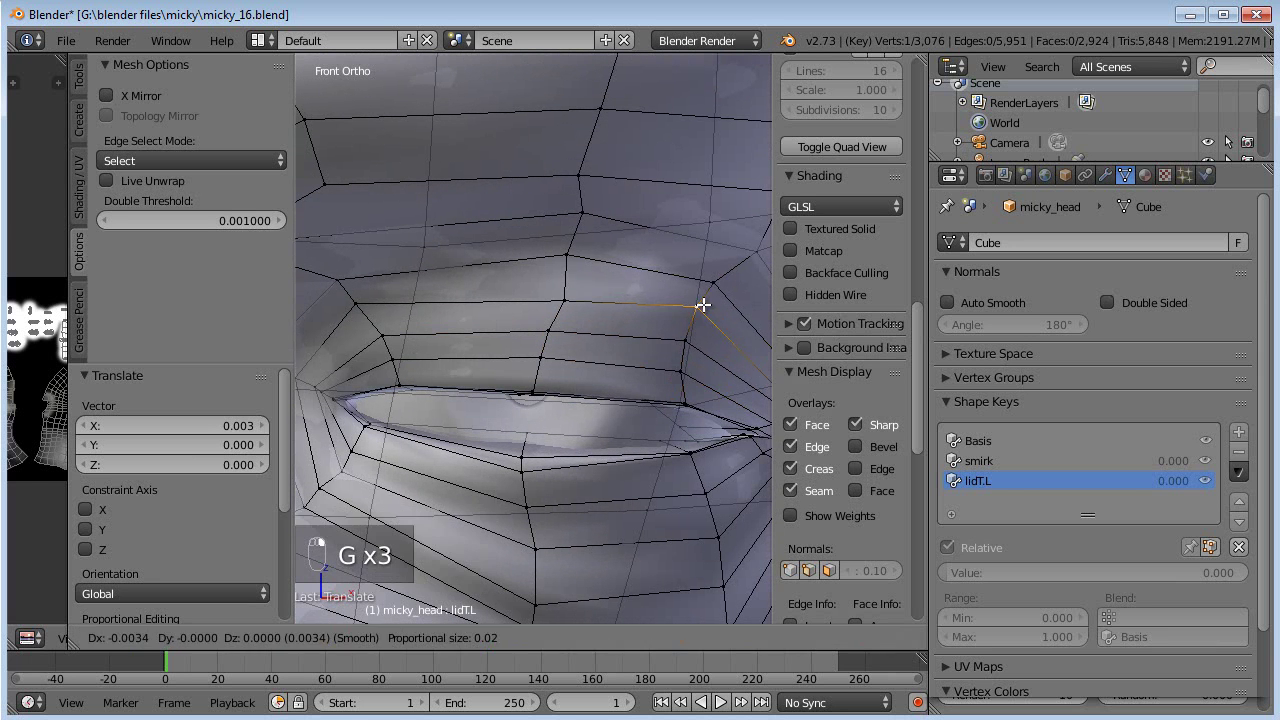
pyautogui.click(675, 304)
# - Adjust the upper crease vertices from front and angled views, shifting the outer one about 0.004 back
pyautogui.rightClick(565, 287)
pyautogui.press('g')
pyautogui.click(555, 284)
pyautogui.scroll(-2, 723, 337)
pyautogui.moveTo(723, 337); pyautogui.dragTo(496, 327, button='middle')
pyautogui.rightClick(567, 297)
pyautogui.press('g')
pyautogui.click(579, 296)
pyautogui.moveTo(685, 315); pyautogui.dragTo(618, 328, button='middle')
pyautogui.press('g')
pyautogui.click(578, 321)
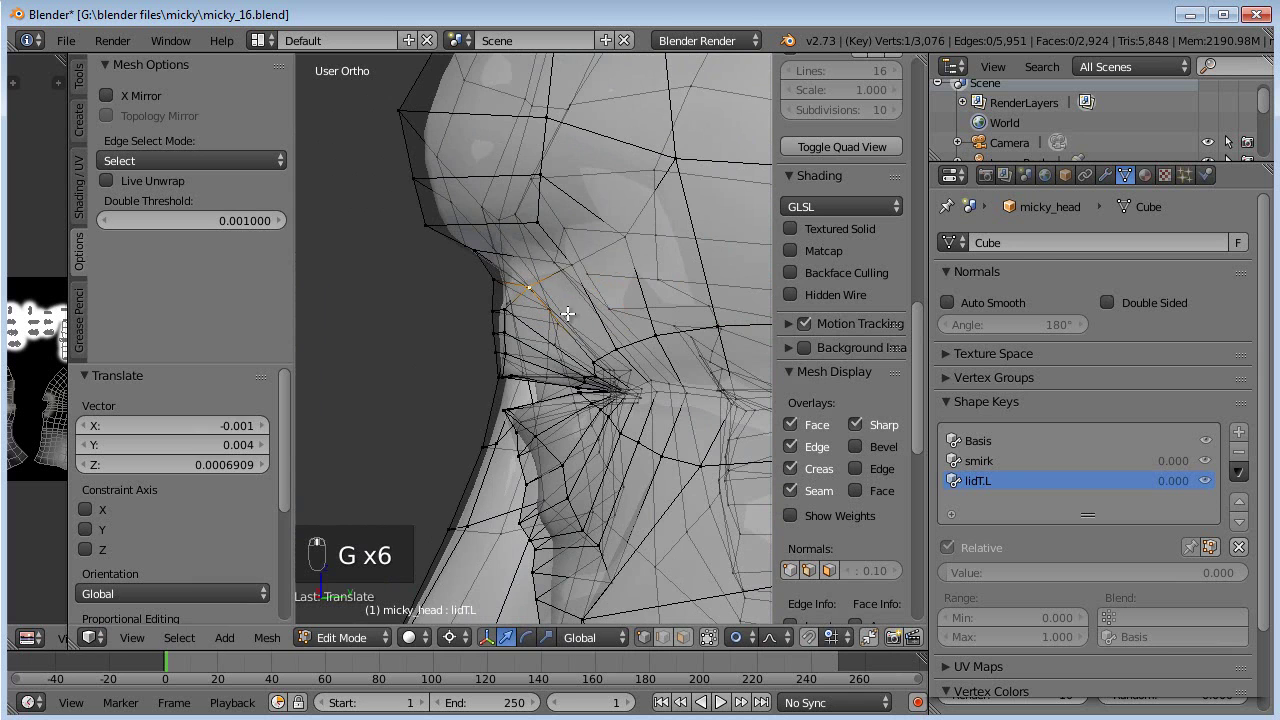
# - In side view, push the top middle crease vertex about 0.004 back and the vertex pair below it about 0.003 back
pyautogui.press('KP_3')
pyautogui.scroll(5, 563, 300)
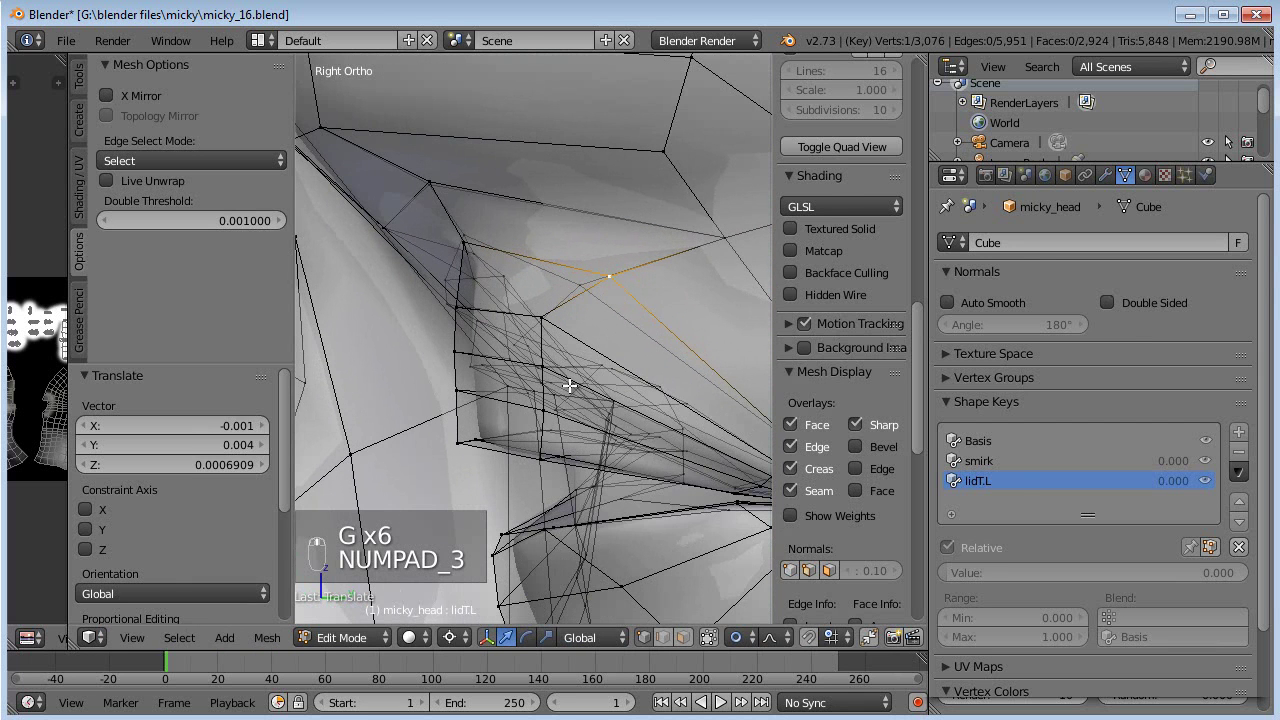
pyautogui.rightClick(458, 241)
pyautogui.press('g')
pyautogui.click(477, 245)
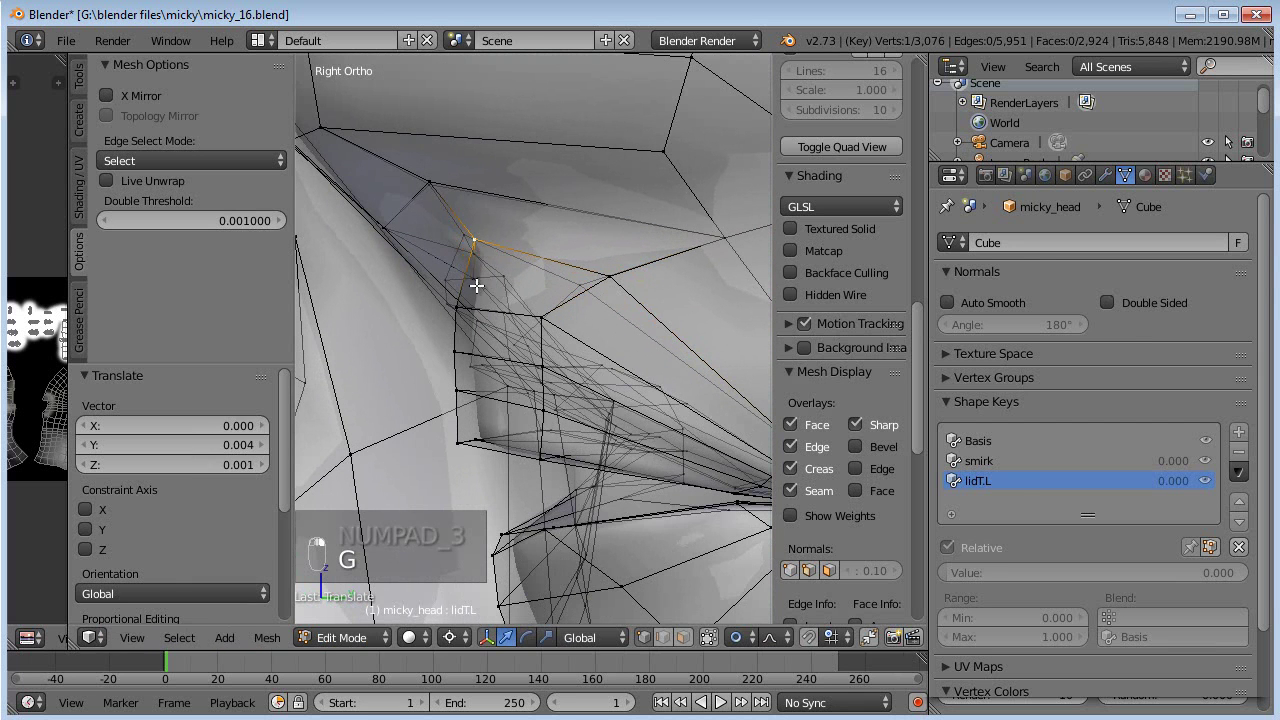
pyautogui.rightClick(458, 302)
pyautogui.keyDown('shift'); pyautogui.rightClick(547, 311); pyautogui.keyUp('shift')
pyautogui.press('g')
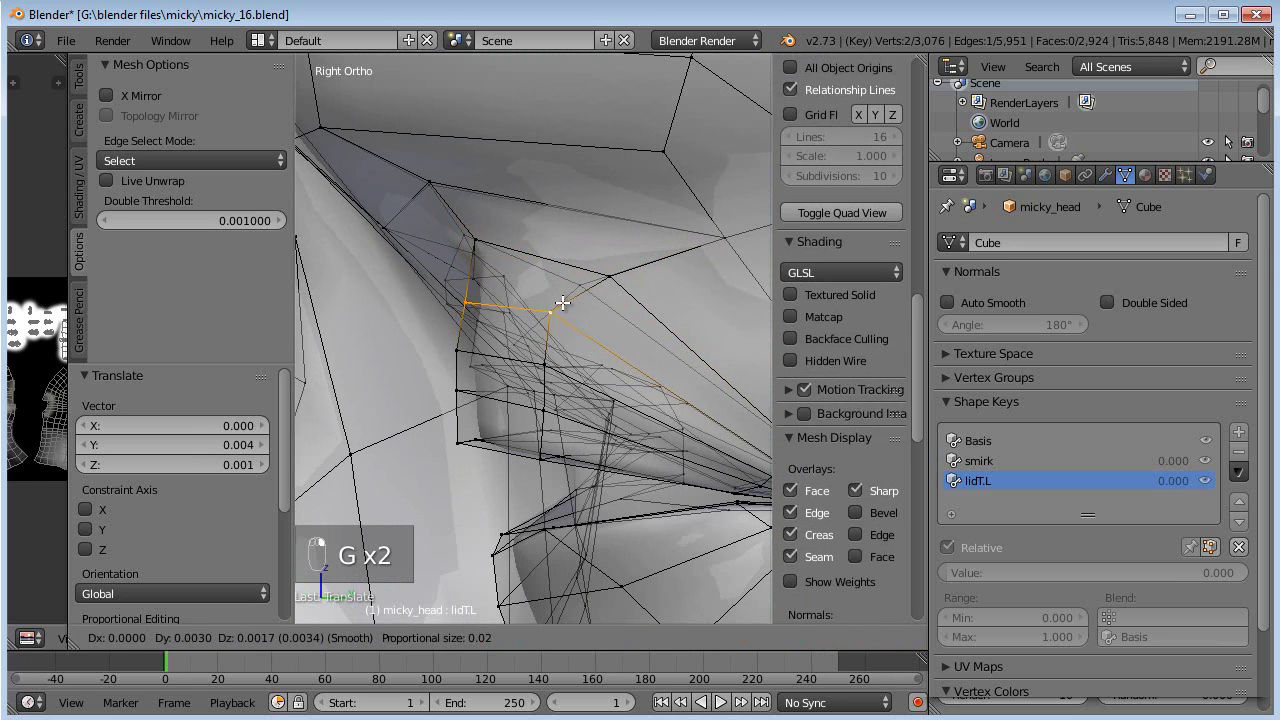
pyautogui.click(562, 303)
# - Move the next lower pair of lid vertices back in side view and readjust the outer crease vertex
pyautogui.rightClick(549, 355)
pyautogui.keyDown('shift'); pyautogui.rightClick(471, 351); pyautogui.keyUp('shift')
pyautogui.press('g')
pyautogui.click(560, 352)
pyautogui.rightClick(564, 309)
pyautogui.press('g')
pyautogui.click(586, 314)
# - Refine the outer lid vertices from front and angled views, shifting one about 0.003 outward and 0.002 down
pyautogui.moveTo(582, 314); pyautogui.dragTo(670, 321, button='middle')
pyautogui.rightClick(721, 299)
pyautogui.press('KP_1')
pyautogui.press('g')
pyautogui.click(696, 320)
pyautogui.press('g')
pyautogui.click(704, 324)
pyautogui.moveTo(704, 324); pyautogui.dragTo(730, 338, button='middle')
pyautogui.press('g')
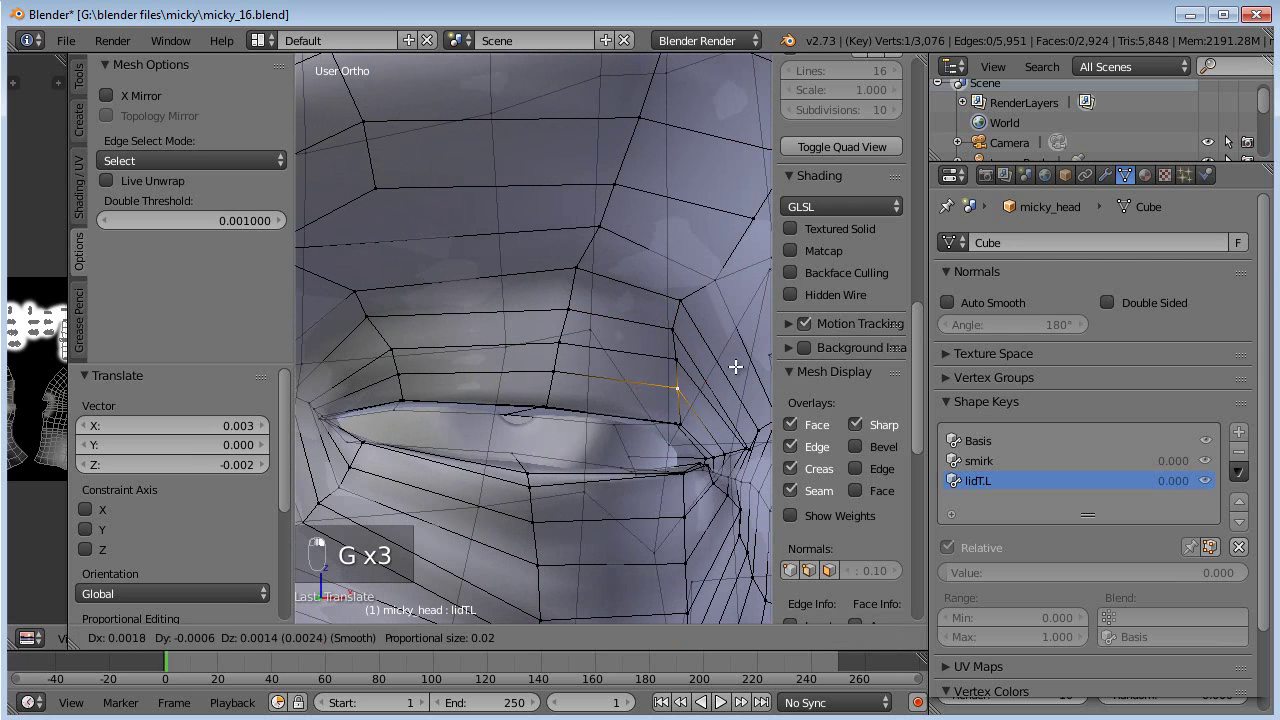
pyautogui.click(735, 370)
# - Nudge individual outer and middle crease vertices of the upper lid to even out its curvature
pyautogui.press('g')
pyautogui.click(677, 357)
pyautogui.press('g')
pyautogui.click(598, 311)
pyautogui.press('g')
pyautogui.click(574, 306)
pyautogui.moveTo(574, 306)
pyautogui.mouseDown(button='middle')
pyautogui.moveTo(537, 306)
pyautogui.moveTo(580, 318)
pyautogui.mouseUp(button='middle')
pyautogui.press('g')
pyautogui.click(577, 304)
# - Shift two neighbouring crease vertices together by about -0.002 in X, 0.002 in Y and 0.003 in Z
pyautogui.press('g')
pyautogui.click(620, 326)
pyautogui.keyDown('shift'); pyautogui.rightClick(574, 313); pyautogui.keyUp('shift')
pyautogui.press('g')
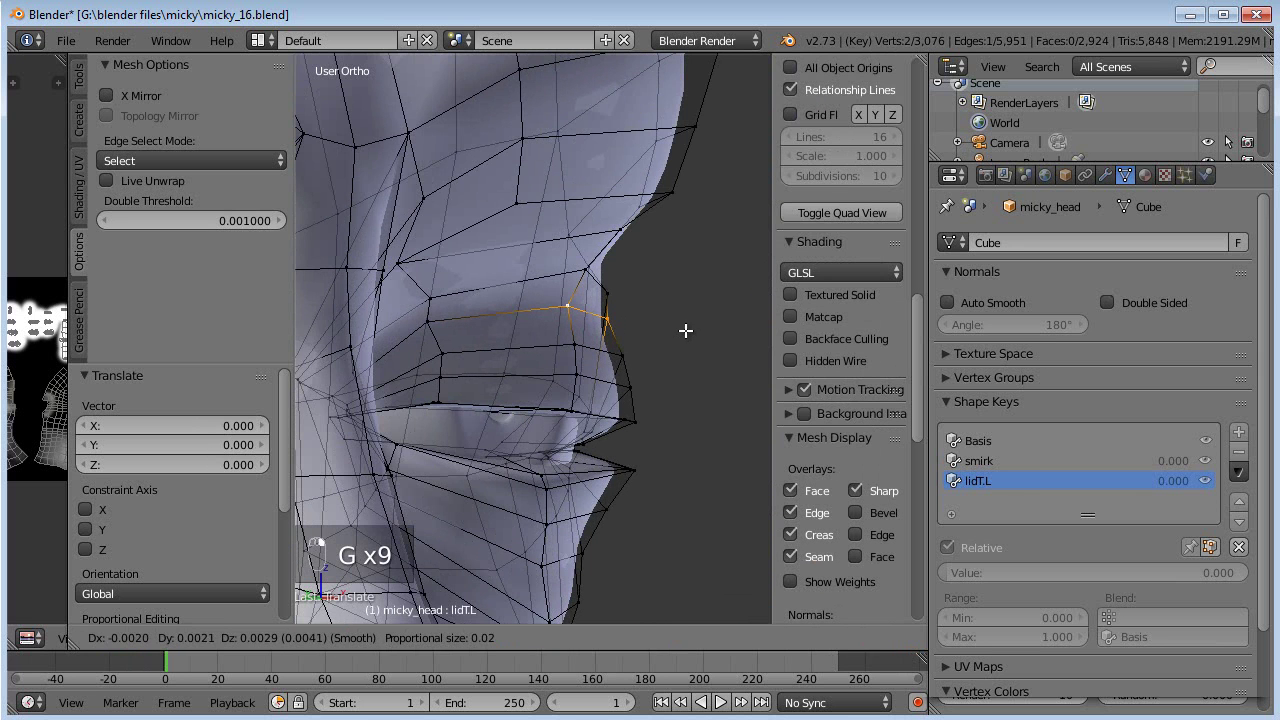
pyautogui.click(687, 333)
# - Reposition the inner crease vertex of the upper lid from an angled view
pyautogui.scroll(-2, 690, 350)
pyautogui.moveTo(691, 383); pyautogui.dragTo(567, 363, button='middle')
pyautogui.rightClick(432, 337)
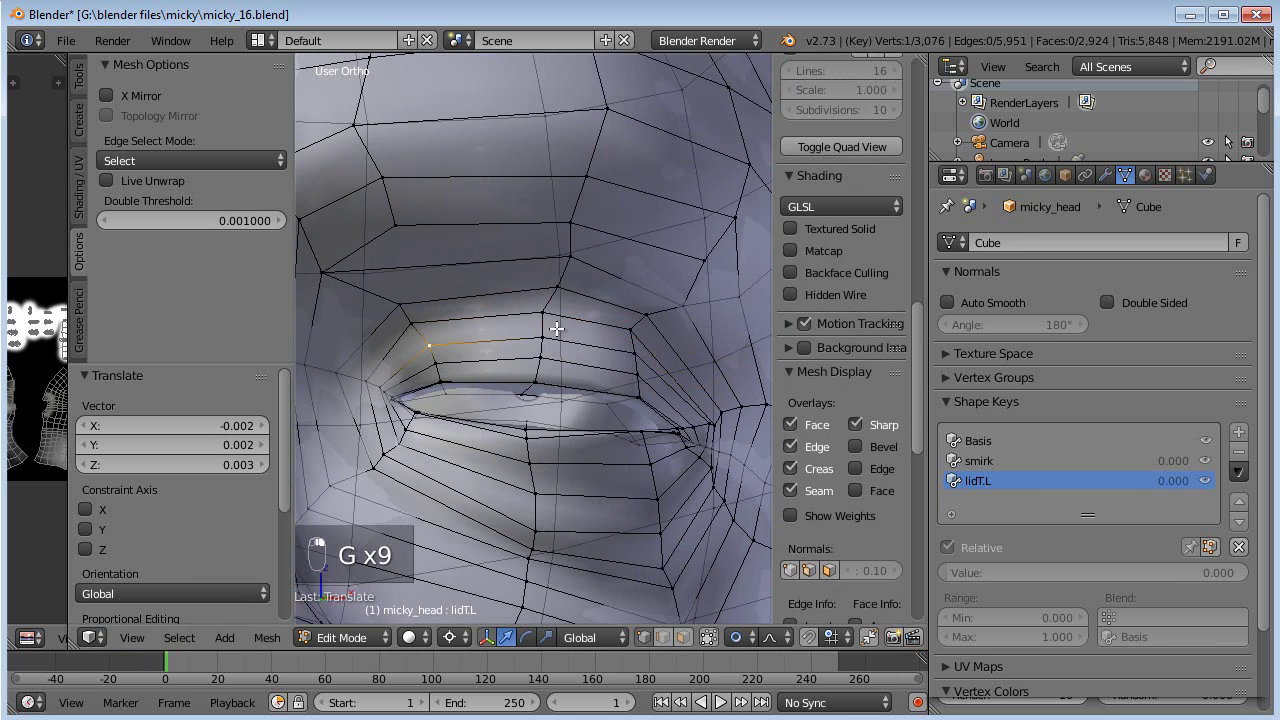
pyautogui.moveTo(496, 336); pyautogui.dragTo(423, 337, button='middle')
pyautogui.press('g')
pyautogui.click(516, 350)
# - Return to Object Mode and sweep the lidT.L value to test how the eyelid closes
pyautogui.scroll(-4, 516, 350)
pyautogui.press('Tab')
pyautogui.scroll(6, 572, 368)
pyautogui.moveTo(952, 572); pyautogui.dragTo(603, 586)
pyautogui.moveTo(921, 585)
pyautogui.mouseDown()
pyautogui.moveTo(1151, 583)
pyautogui.moveTo(819, 579)
pyautogui.moveTo(956, 579)
pyautogui.moveTo(900, 580)
pyautogui.mouseUp()
pyautogui.scroll(5, 484, 442)
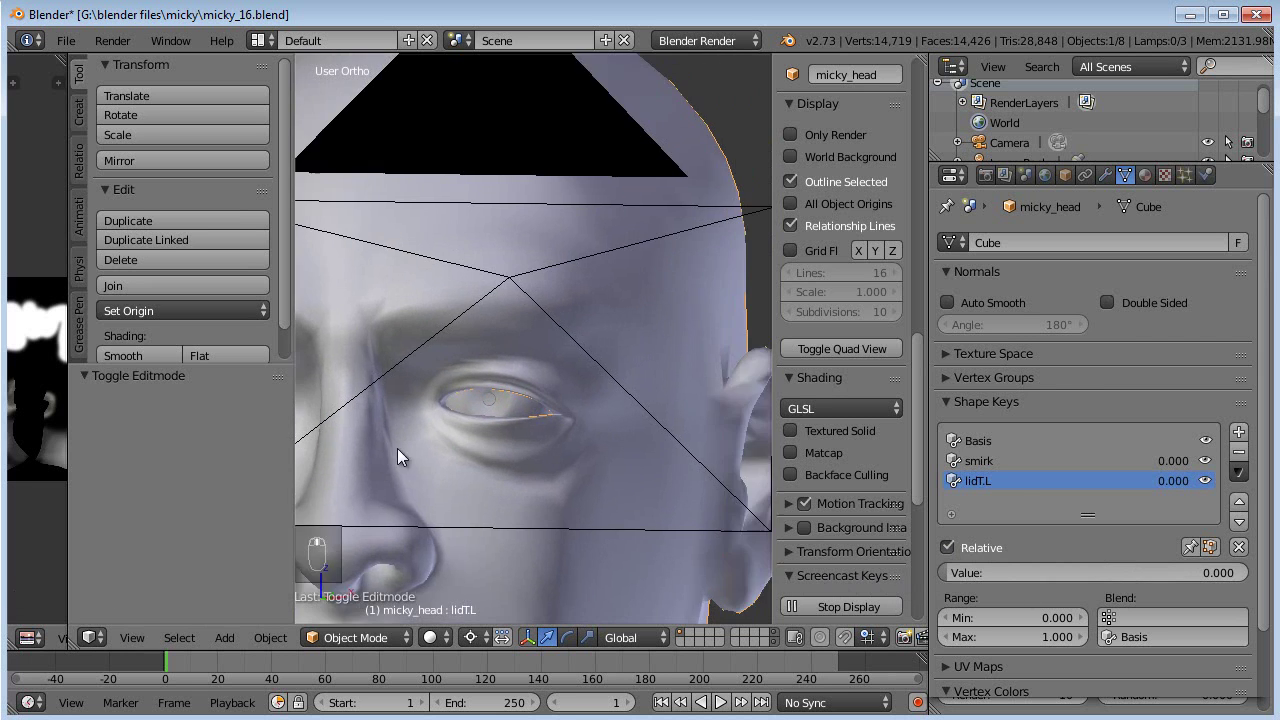
pyautogui.keyDown('shift'); pyautogui.moveTo(538, 413); pyautogui.dragTo(556, 393, button='middle'); pyautogui.keyUp('shift')
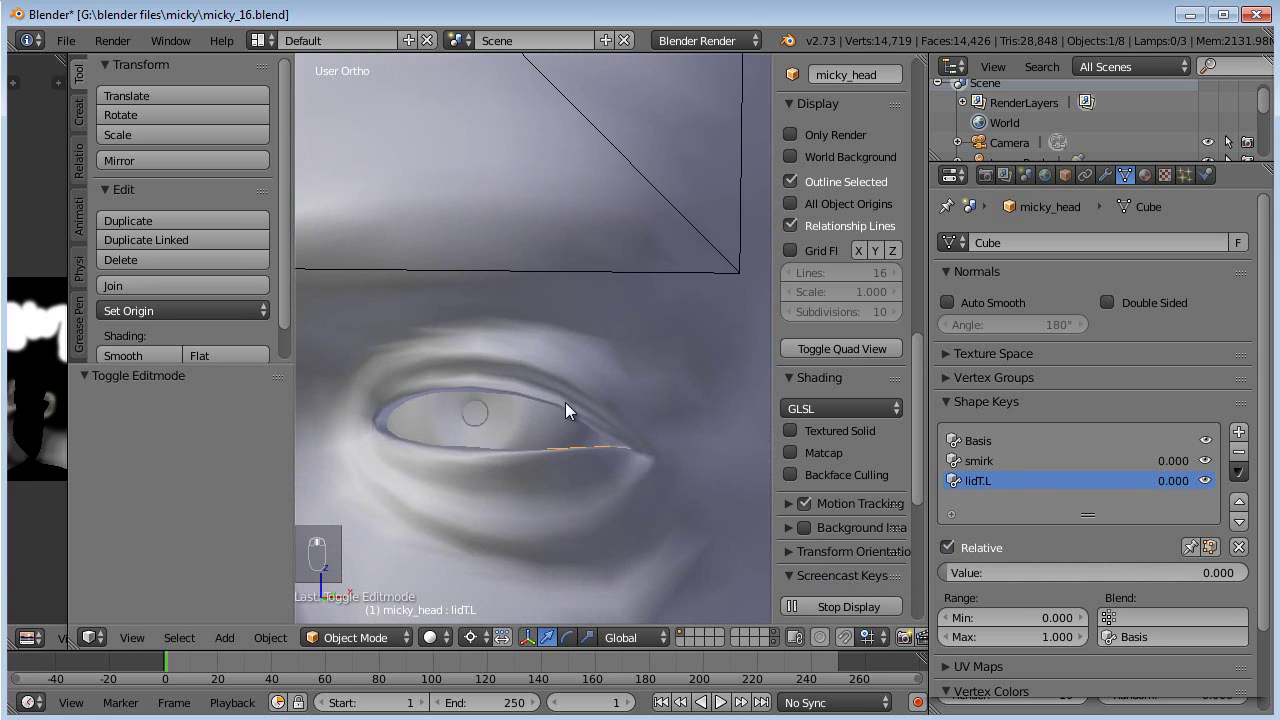
# - Set lidT.L's minimum range to -0.5 and lower its value to -0.500 to test the widened eye
pyautogui.click(1019, 619)
pyautogui.write('-.5')
pyautogui.press('Return')
pyautogui.moveTo(1022, 572); pyautogui.dragTo(853, 566)
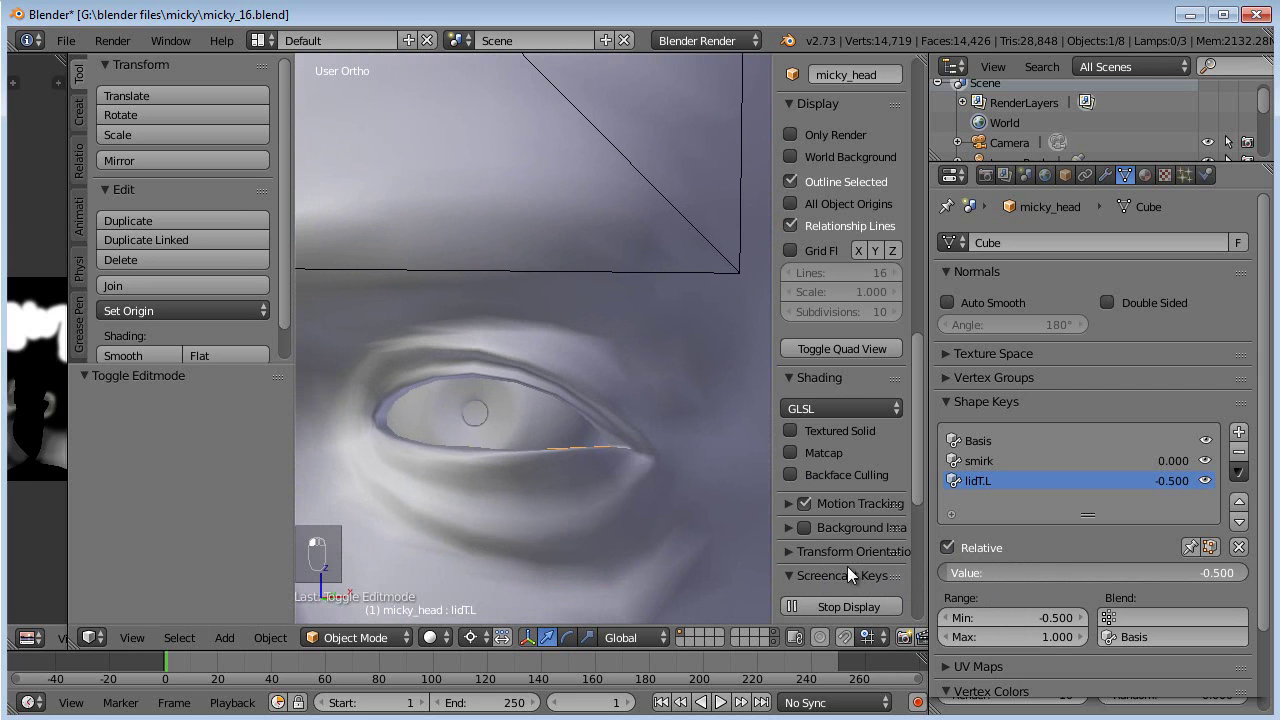
pyautogui.moveTo(953, 572); pyautogui.dragTo(688, 518)
# - Clear the shape key values and set lidT.L to 1
pyautogui.click(1239, 547)
pyautogui.scroll(-5, 599, 439)
pyautogui.scroll(-2, 525, 446)
pyautogui.moveTo(525, 446)
pyautogui.mouseDown(button='middle')
pyautogui.moveTo(559, 410)
pyautogui.moveTo(503, 433)
pyautogui.mouseUp(button='middle')
pyautogui.scroll(2, 503, 433)
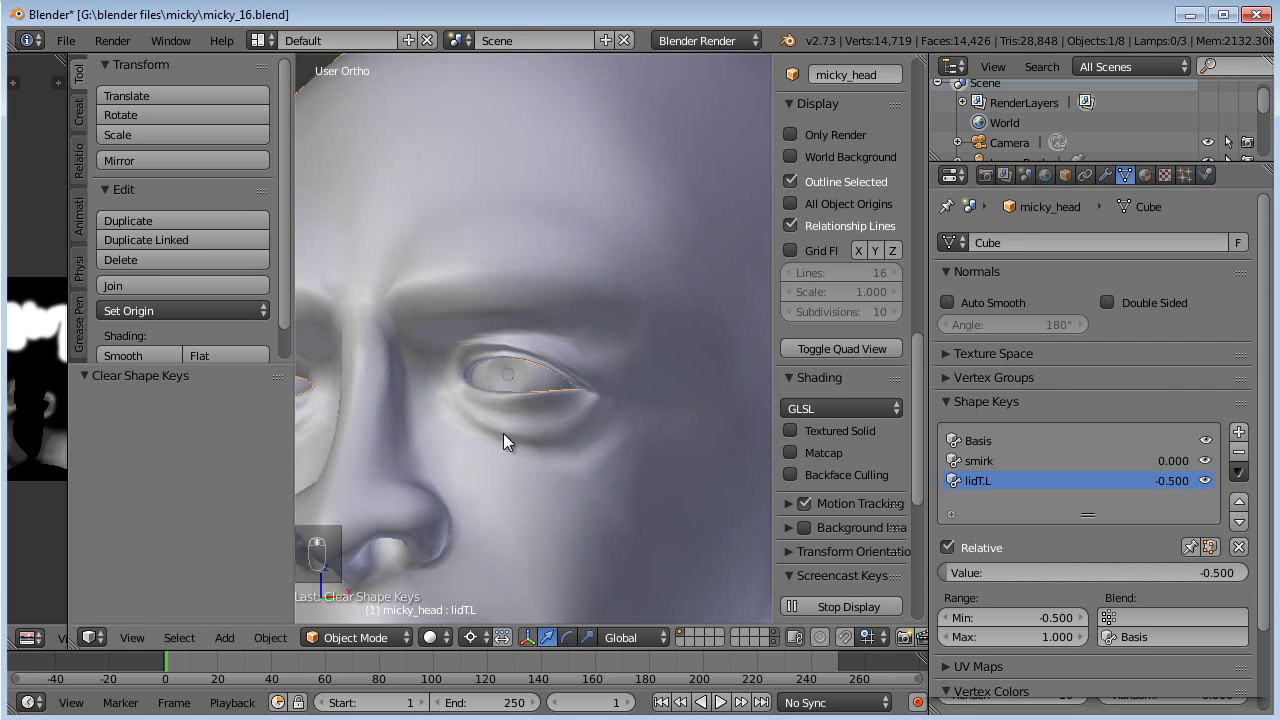
pyautogui.click(1239, 547)
pyautogui.click(1054, 577)
pyautogui.write('1')
pyautogui.press('Return')
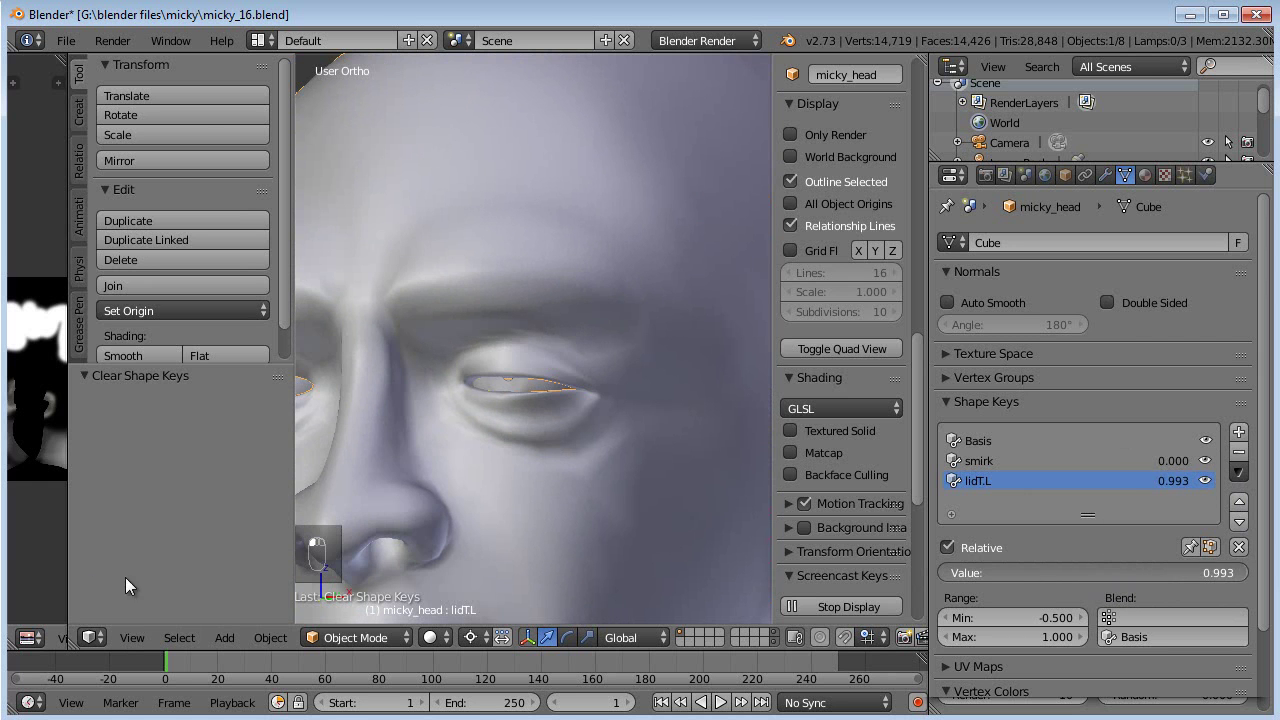
# - Create a new shape key from the current mix and name it lidT.R
pyautogui.moveTo(415, 372); pyautogui.dragTo(506, 412, button='middle')
pyautogui.scroll(4, 506, 412)
pyautogui.click(1238, 472)
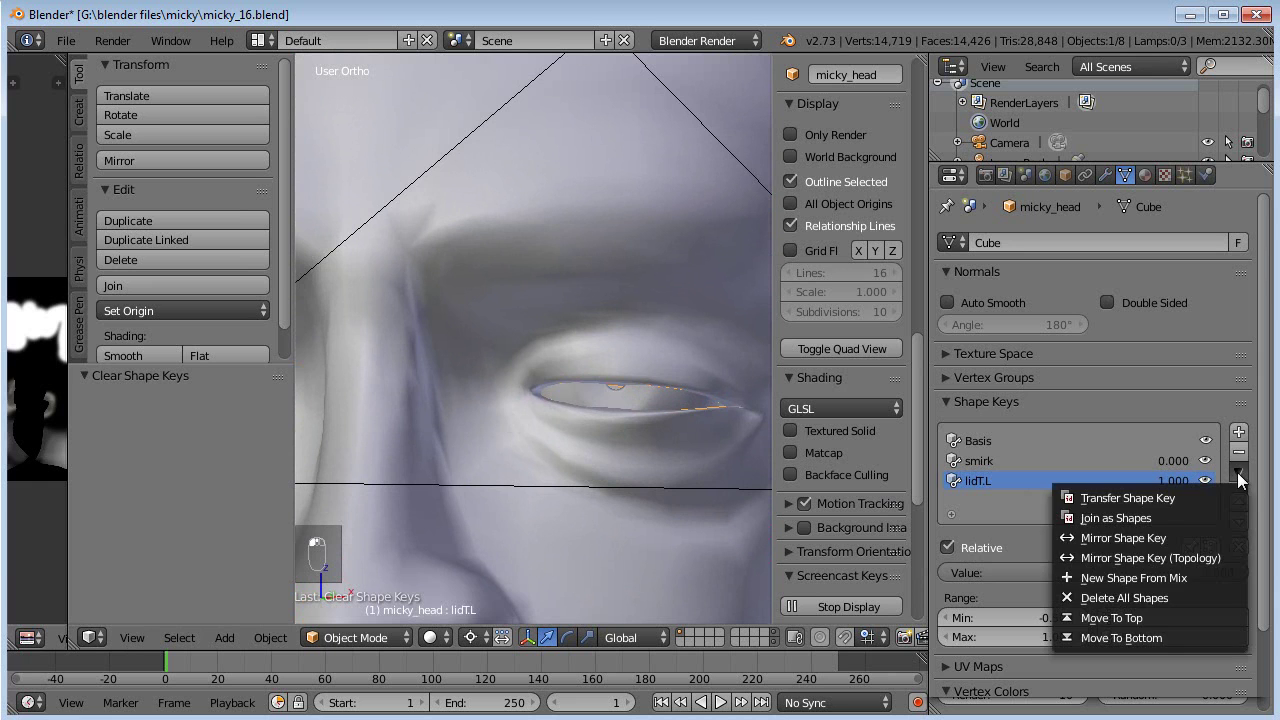
pyautogui.click(1175, 578)
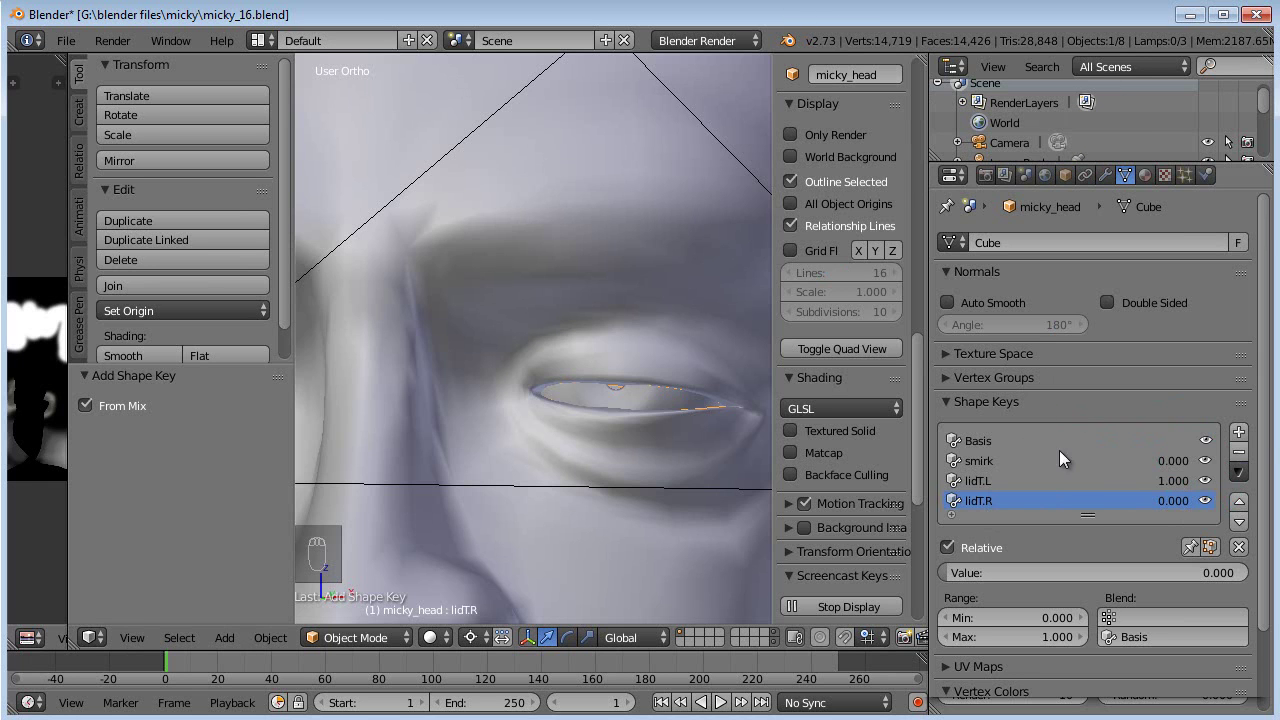
# - Mirror the lidT.R shape key to the opposite eye without topology mirroring
pyautogui.click(1238, 470)
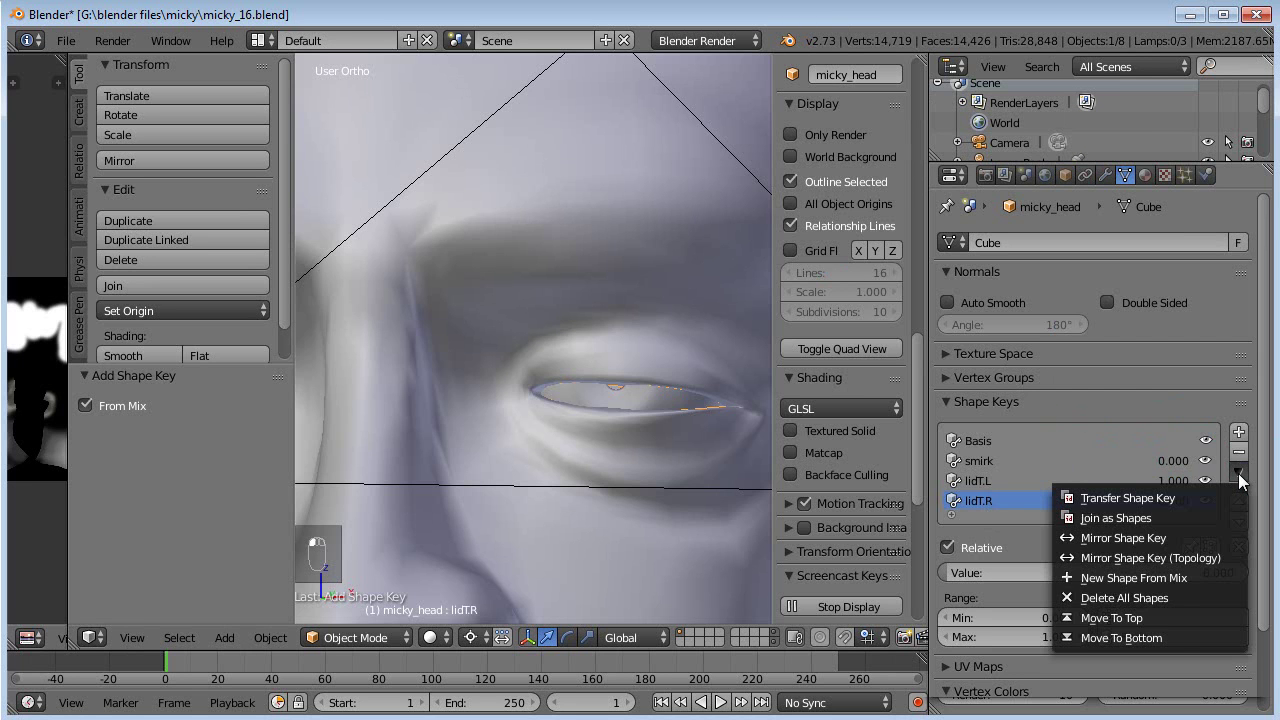
pyautogui.click(1180, 540)
pyautogui.scroll(-2, 1151, 530)
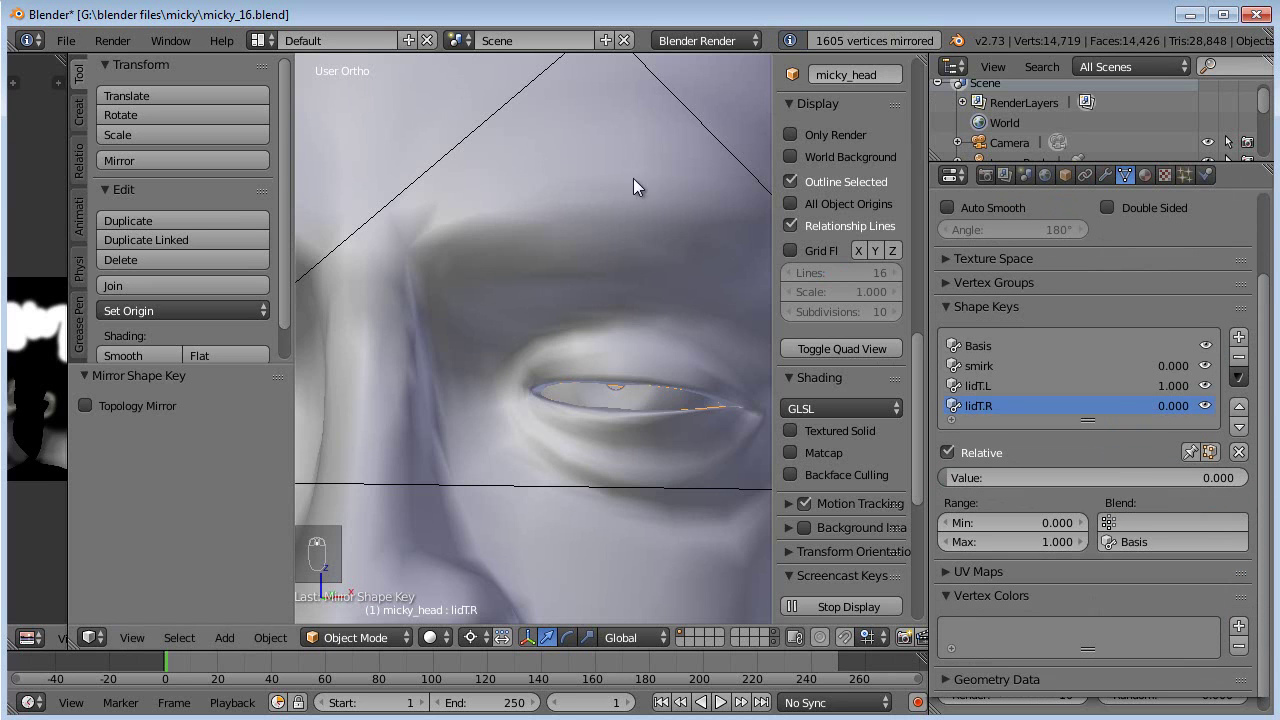
# - Set lidT.R's minimum range to -0.5 and vary its value to test the mirrored upper lid in front view
pyautogui.keyDown('shift'); pyautogui.moveTo(668, 177); pyautogui.dragTo(787, 149, button='middle'); pyautogui.keyUp('shift')
pyautogui.keyDown('shift'); pyautogui.moveTo(580, 261); pyautogui.dragTo(616, 285, button='middle'); pyautogui.keyUp('shift')
pyautogui.scroll(-2, 618, 287)
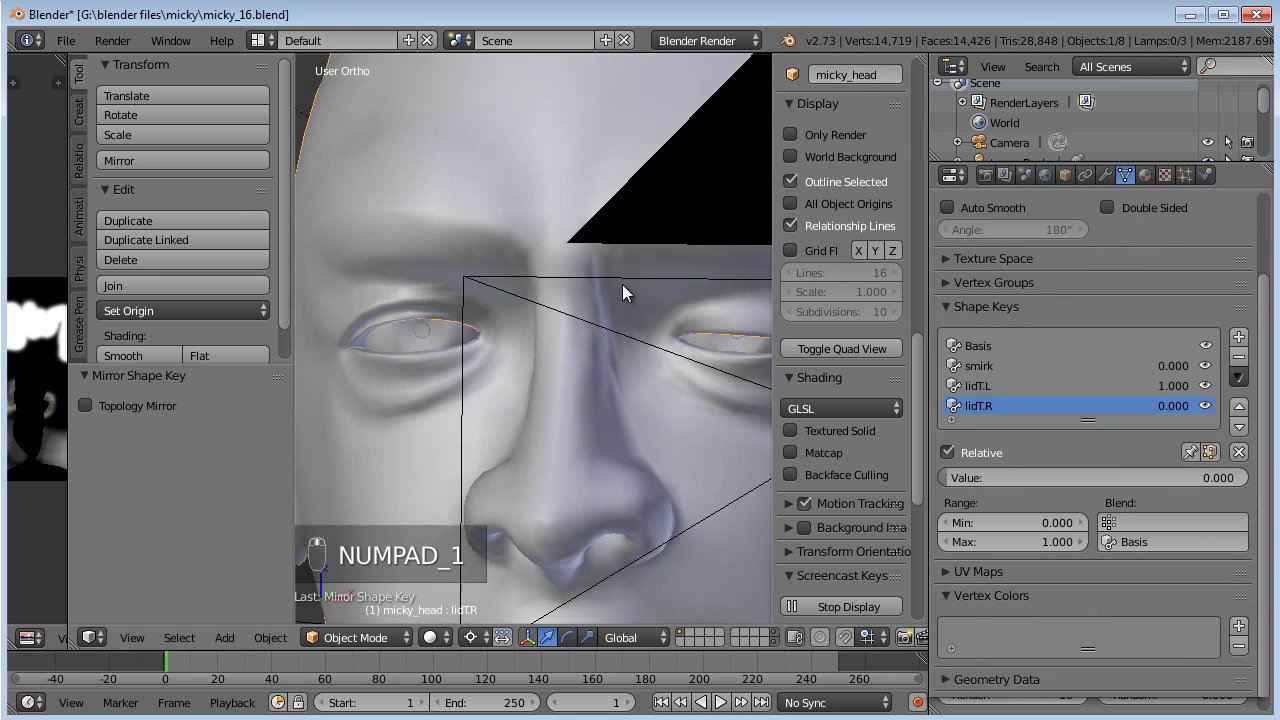
pyautogui.press('KP_1')
pyautogui.moveTo(631, 344)
pyautogui.keyDown('shift'); pyautogui.mouseDown(button='middle')
pyautogui.moveTo(630, 282)
pyautogui.moveTo(632, 351)
pyautogui.mouseUp(button='middle'); pyautogui.keyUp('shift')
pyautogui.scroll(2, 633, 355)
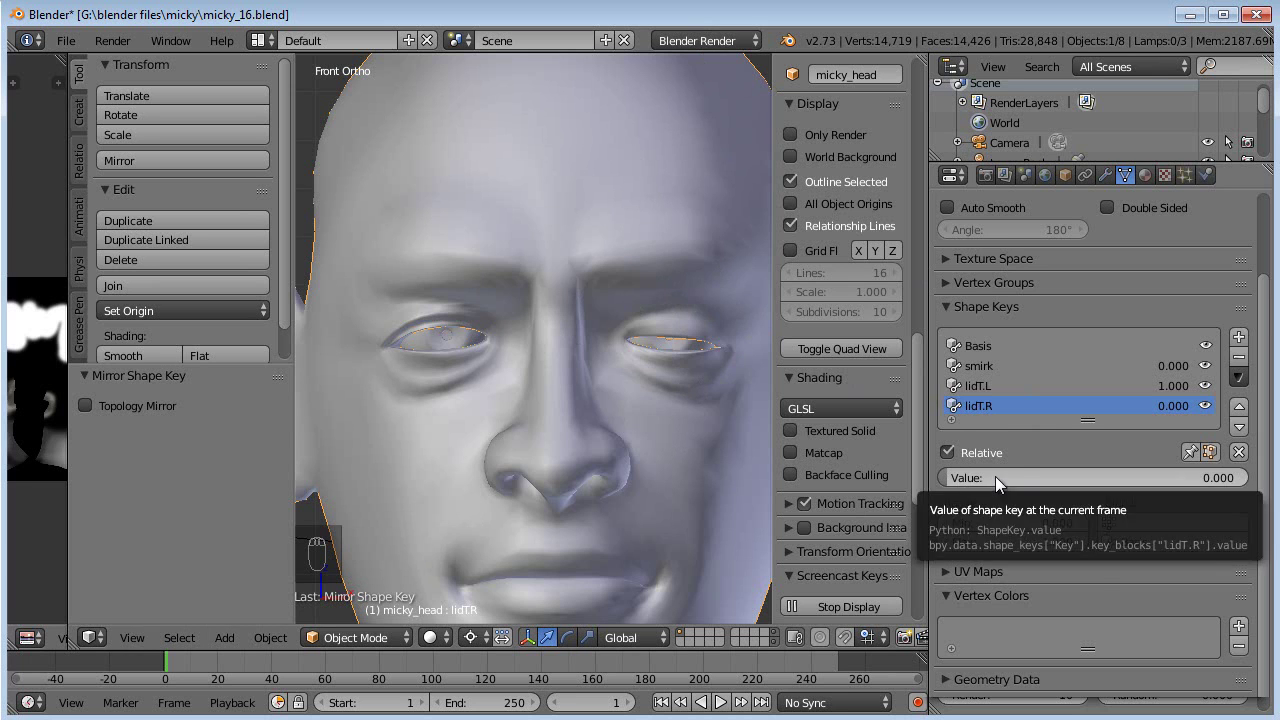
pyautogui.moveTo(960, 479); pyautogui.dragTo(660, 473)
pyautogui.click(1032, 520)
pyautogui.write('-.5')
pyautogui.press('Return')
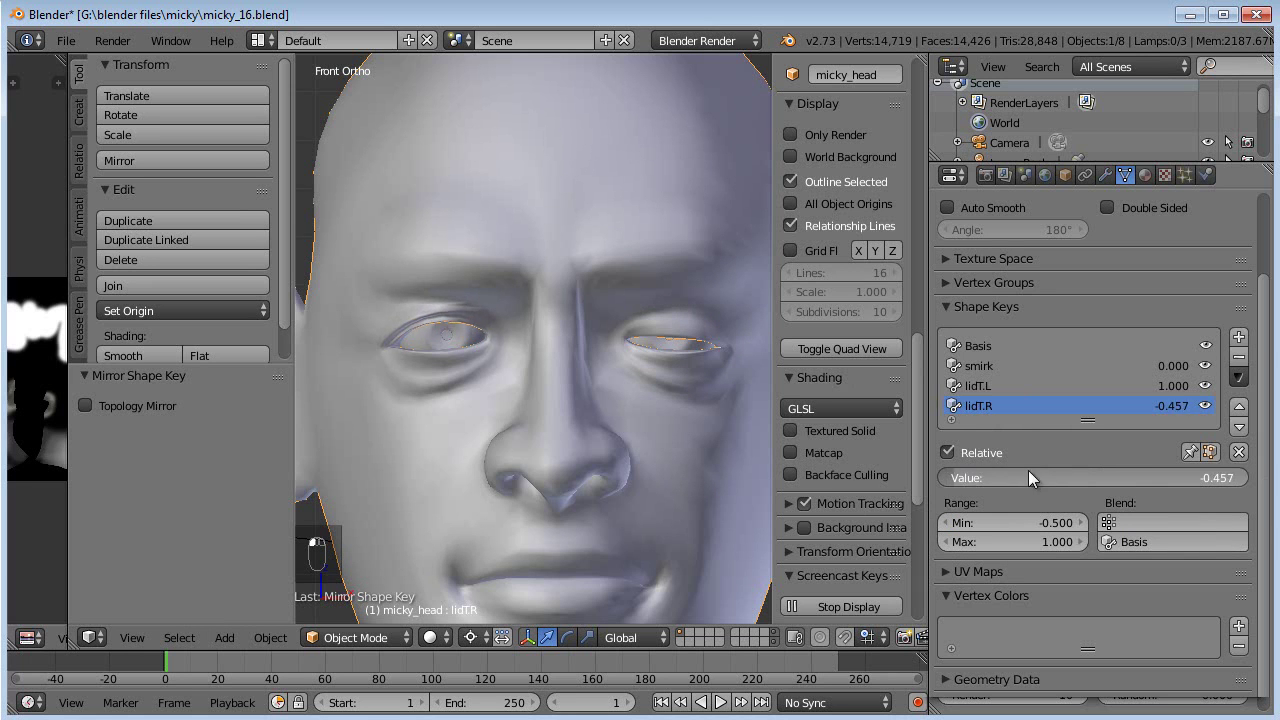
pyautogui.moveTo(1061, 473); pyautogui.dragTo(1026, 475)
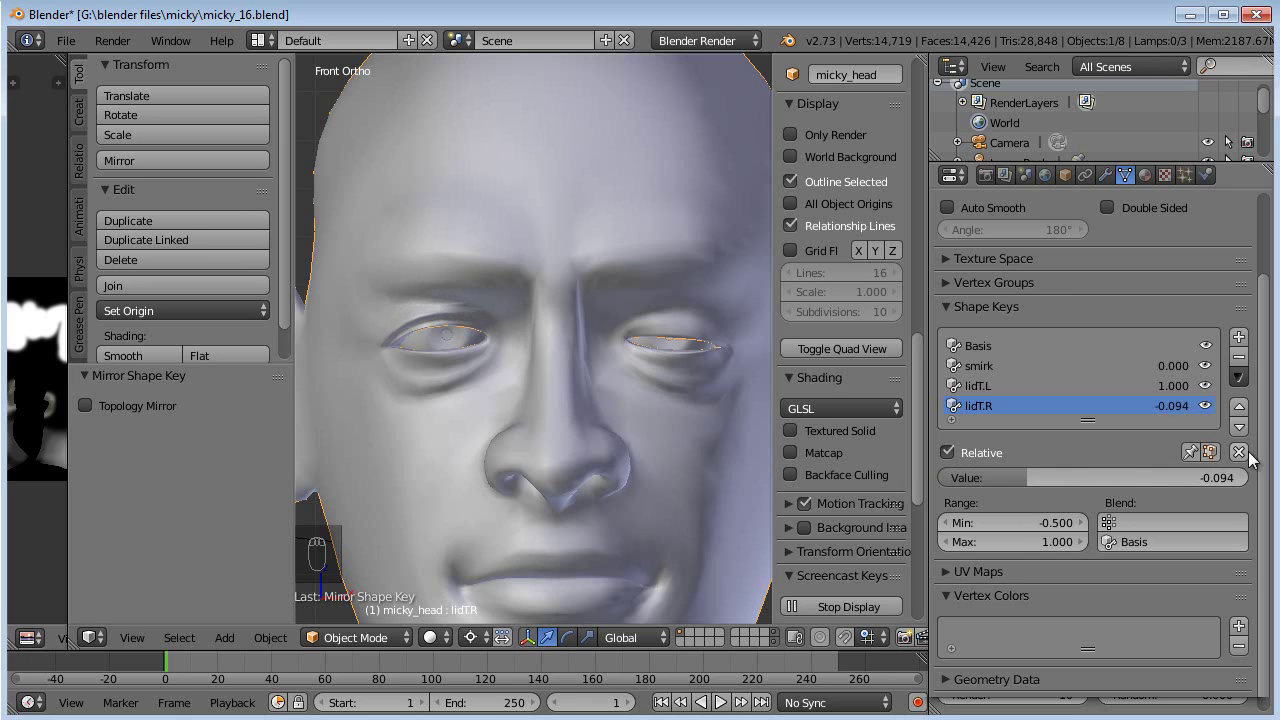
# - Clear all shape key values and add a new shape key named lidB.L
pyautogui.click(1239, 453)
pyautogui.scroll(-2, 663, 423)
pyautogui.scroll(2, 657, 418)
pyautogui.keyDown('shift'); pyautogui.moveTo(637, 402); pyautogui.dragTo(531, 386, button='middle'); pyautogui.keyUp('shift')
pyautogui.scroll(4, 531, 386)
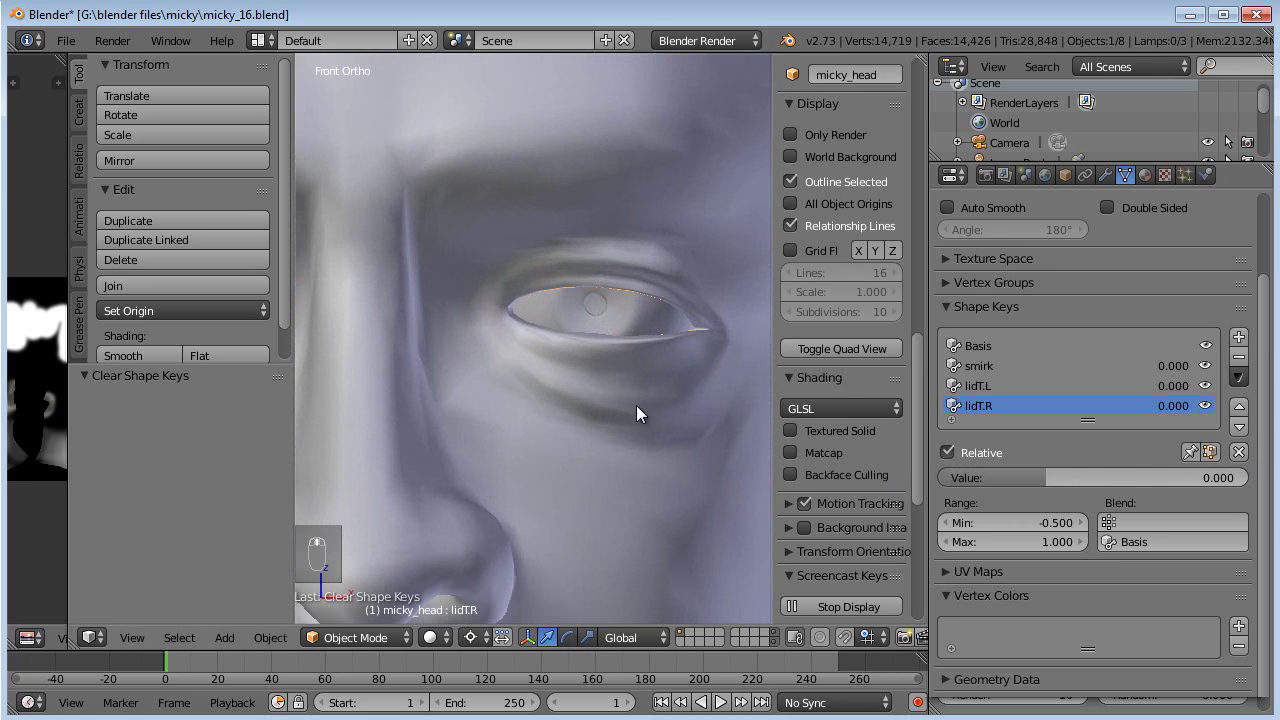
pyautogui.click(1239, 338)
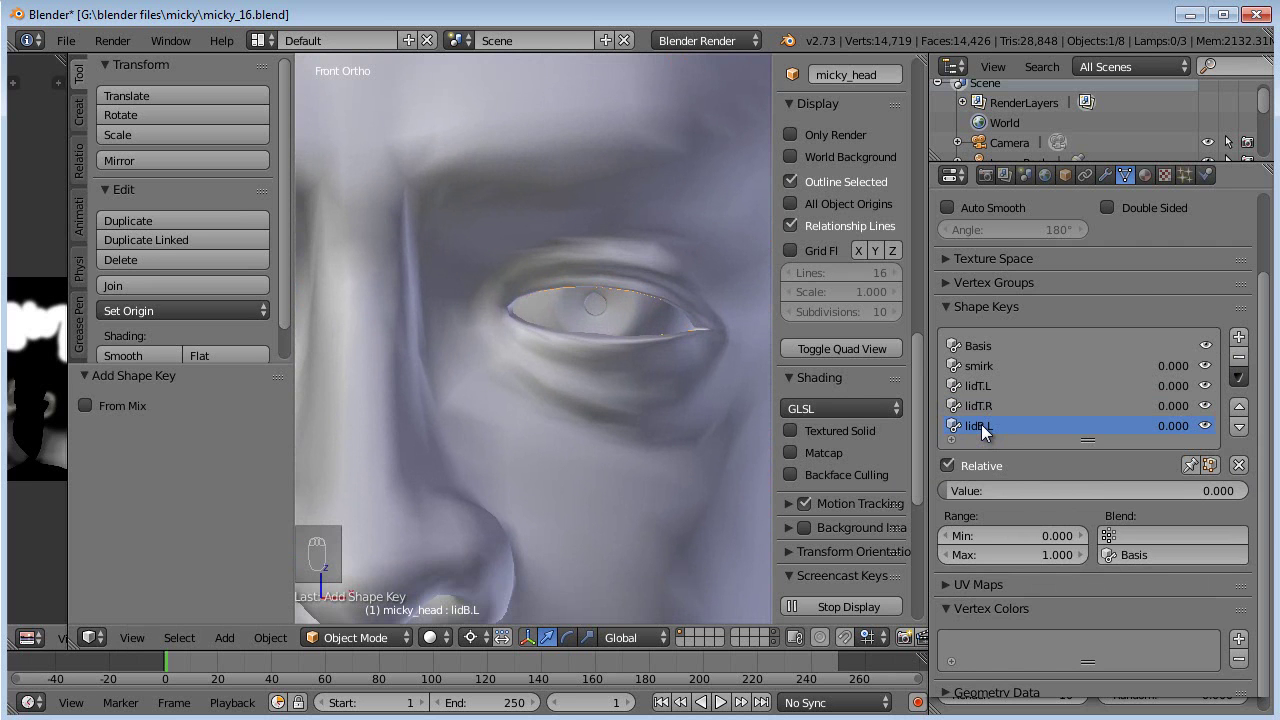
# - In Edit Mode, raise the middle edge vertices of the left lower lid by about 0.008, then by about 0.025 with the inner-rim vertex included
pyautogui.scroll(4, 599, 372)
pyautogui.press('Tab')
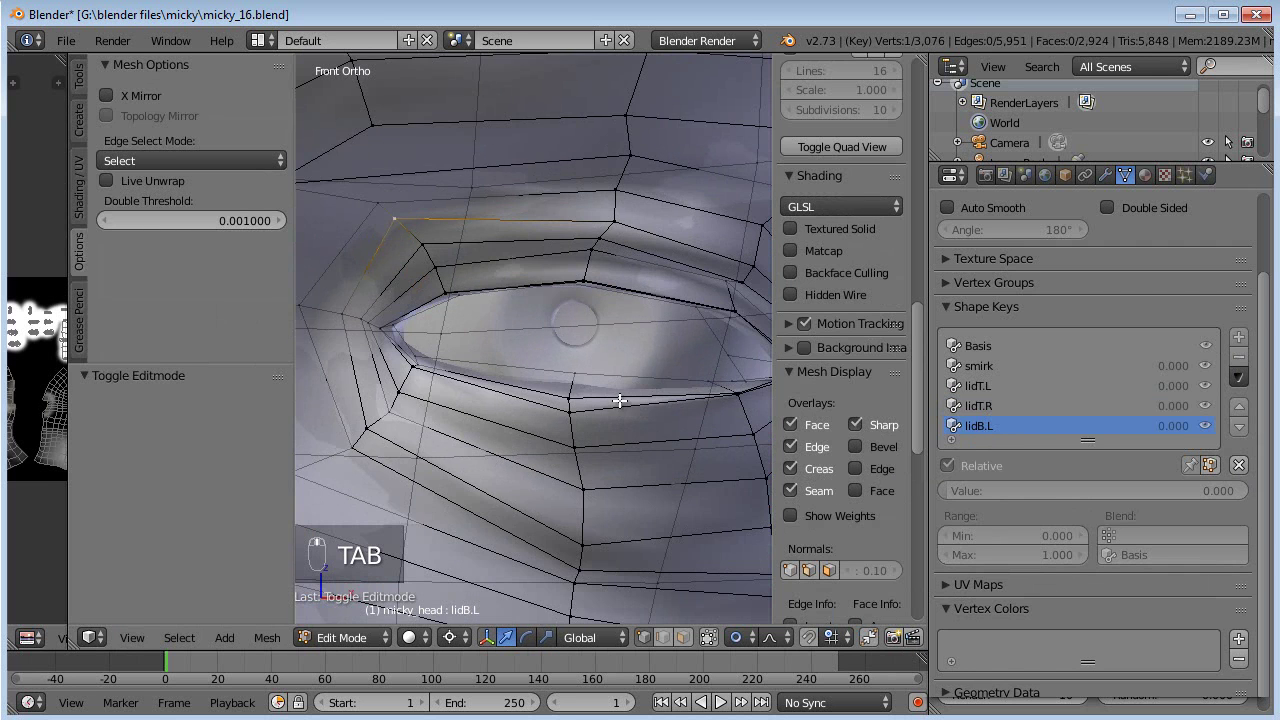
pyautogui.scroll(1, 605, 400)
pyautogui.click(577, 412)
pyautogui.press('g')
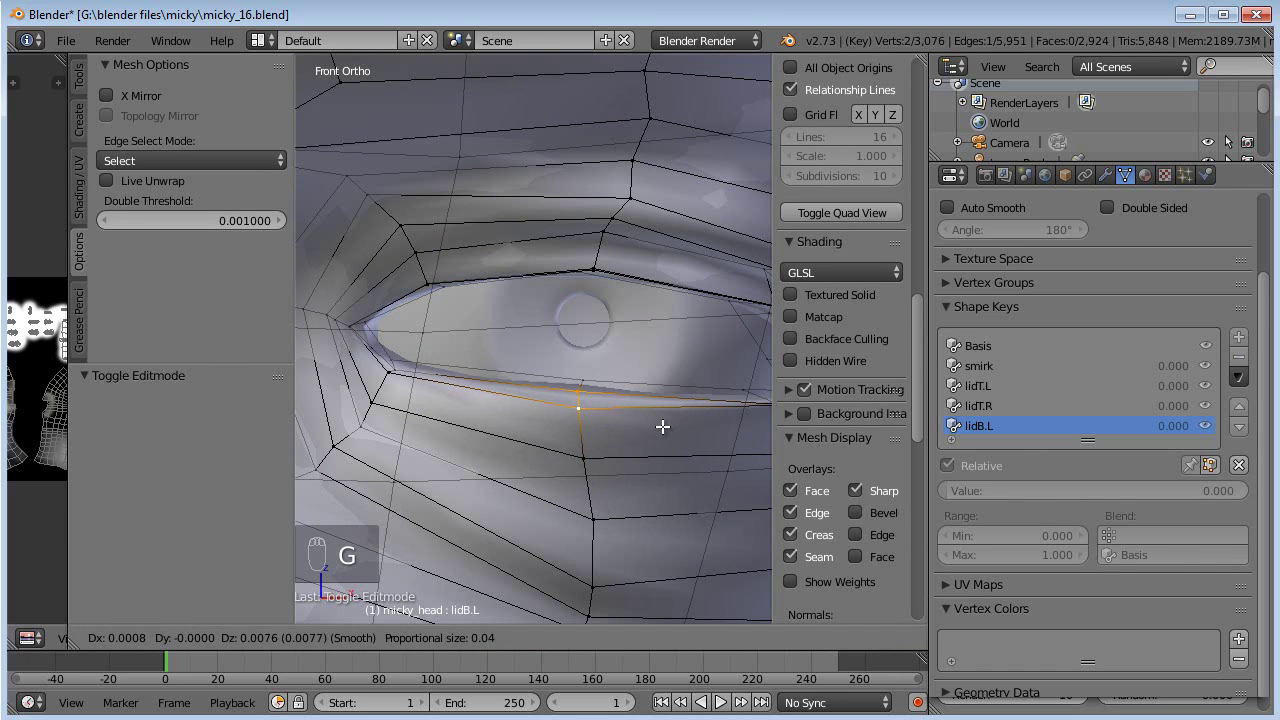
pyautogui.click(662, 425)
pyautogui.keyDown('shift'); pyautogui.click(584, 378); pyautogui.keyUp('shift')
pyautogui.press('g')
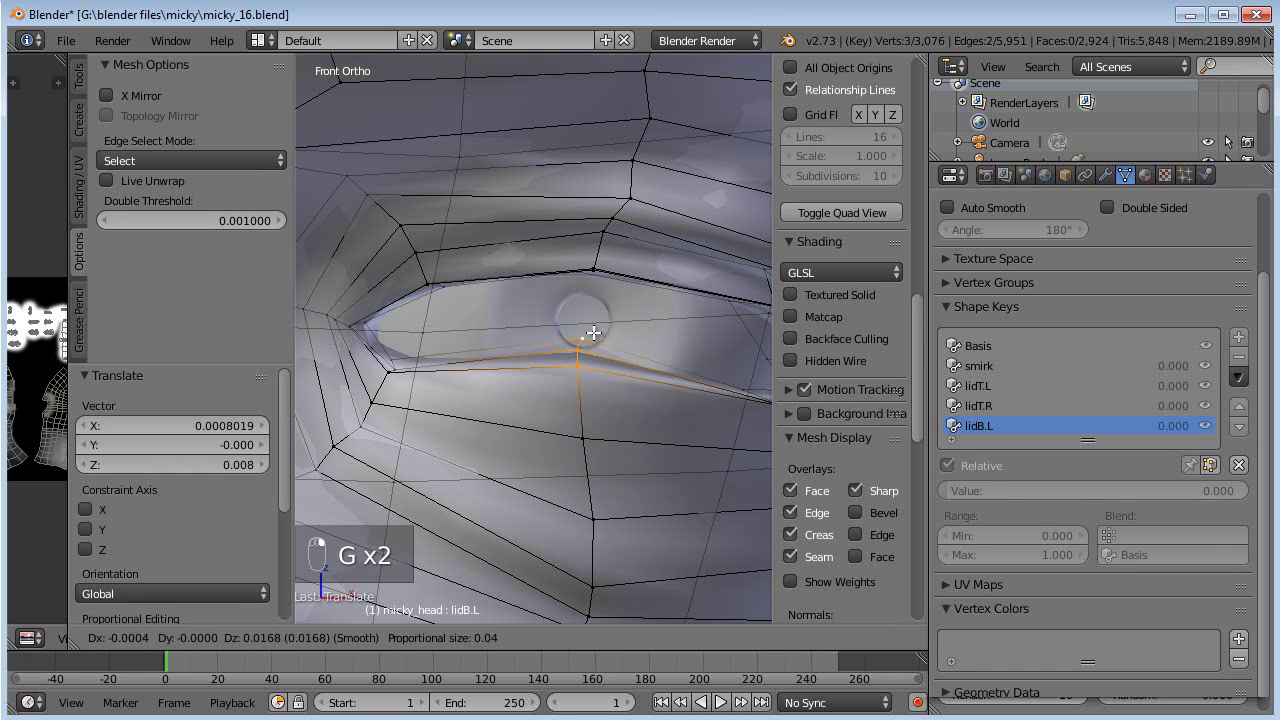
pyautogui.click(593, 317)
pyautogui.scroll(-3, 594, 321)
pyautogui.keyDown('shift'); pyautogui.moveTo(594, 323); pyautogui.dragTo(517, 345, button='middle'); pyautogui.keyUp('shift')
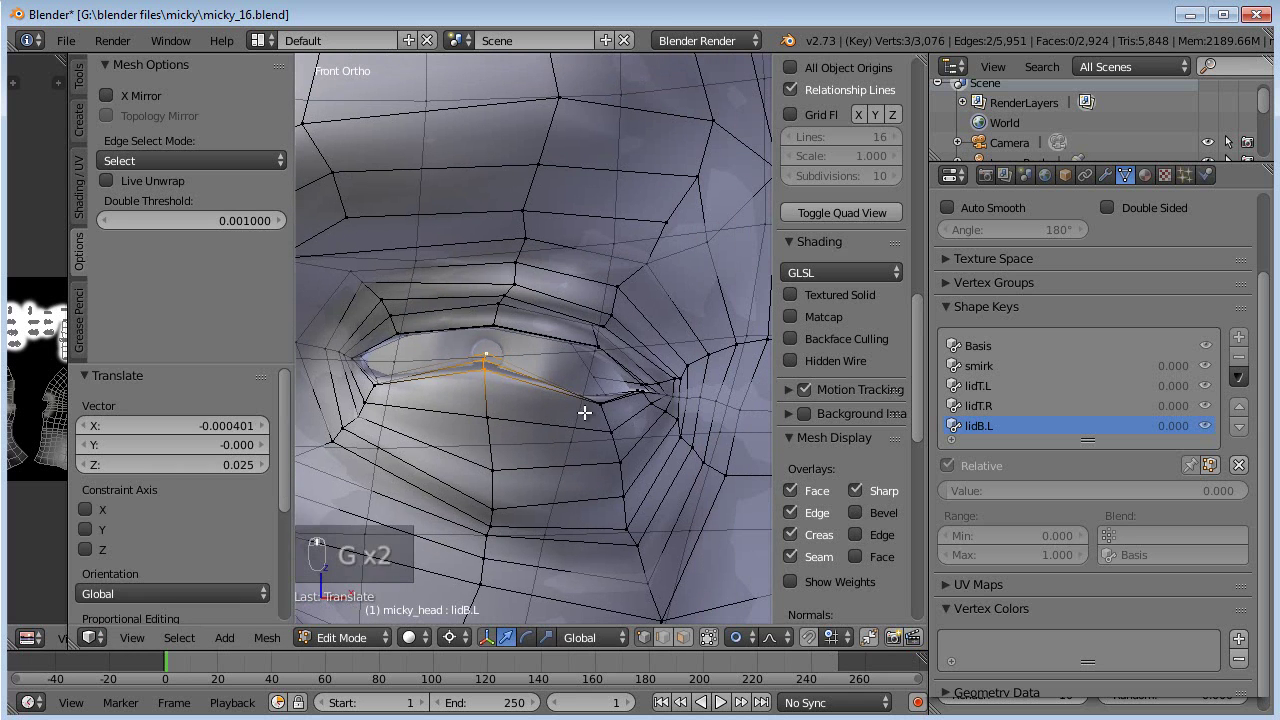
# - Raise the lower lid's edge vertices on either side of the middle, first toward the outer corner, then toward the inner corner
pyautogui.press('a')
pyautogui.press('c')
pyautogui.moveTo(597, 403); pyautogui.dragTo(576, 395)
pyautogui.press('g')
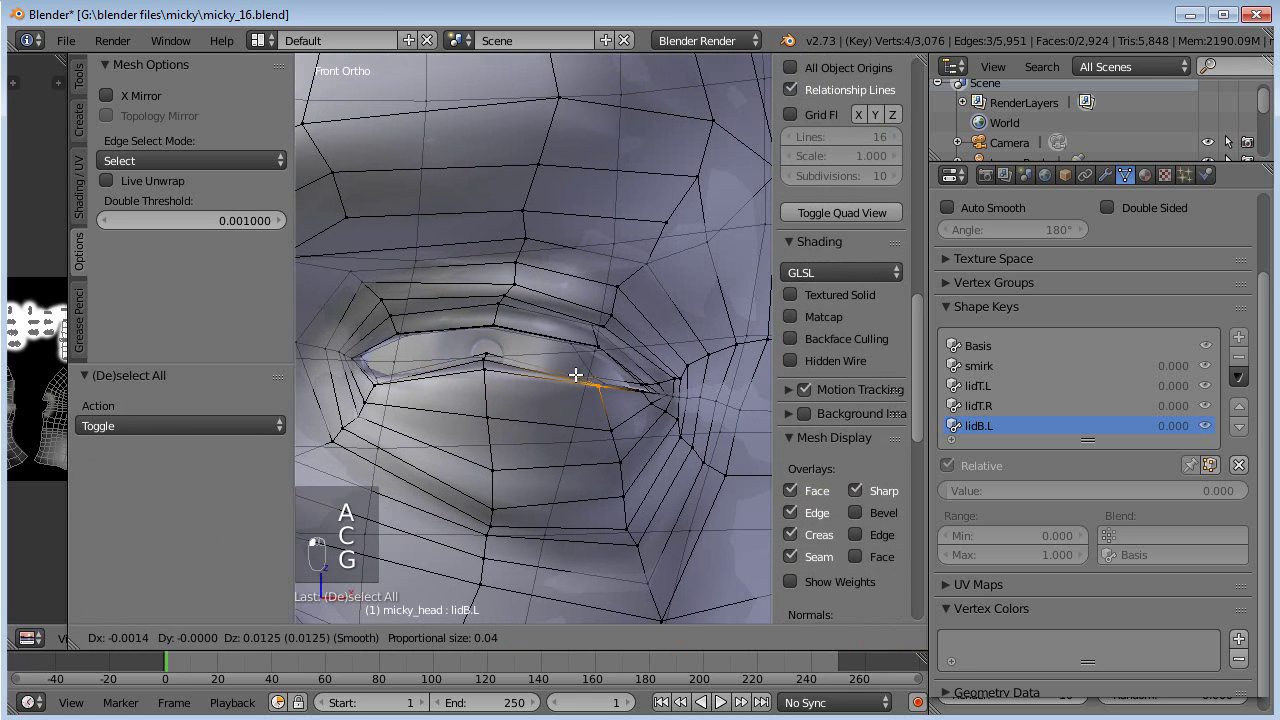
pyautogui.click(576, 373)
pyautogui.press('a')
pyautogui.press('c')
pyautogui.click(385, 383)
pyautogui.rightClick(385, 383)
pyautogui.press('g')
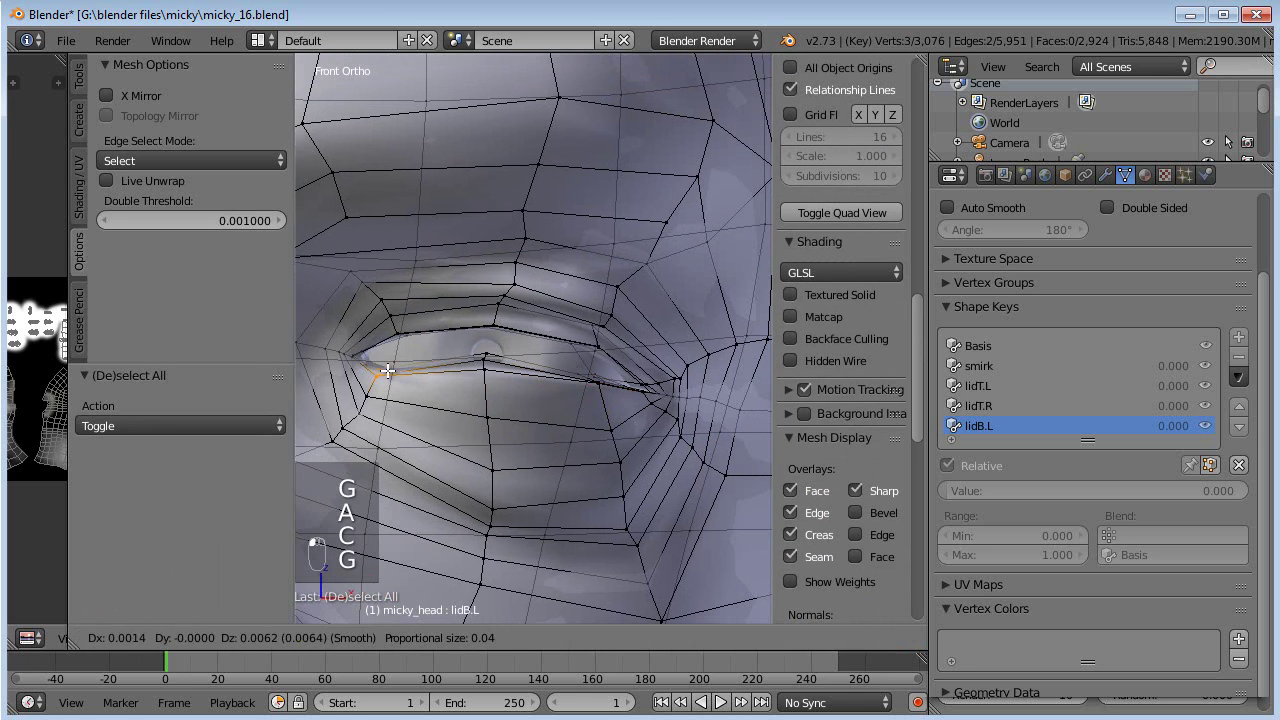
pyautogui.click(383, 361)
# - Nudge the lower lid's rim vertices at the inner eye corner, raising the last ones by about 0.002
pyautogui.press('a')
pyautogui.press('c')
pyautogui.click(367, 338)
pyautogui.rightClick(367, 338)
pyautogui.press('g')
pyautogui.click(367, 345)
pyautogui.press('a')
pyautogui.press('c')
pyautogui.click(377, 363)
pyautogui.rightClick(377, 363)
pyautogui.press('g')
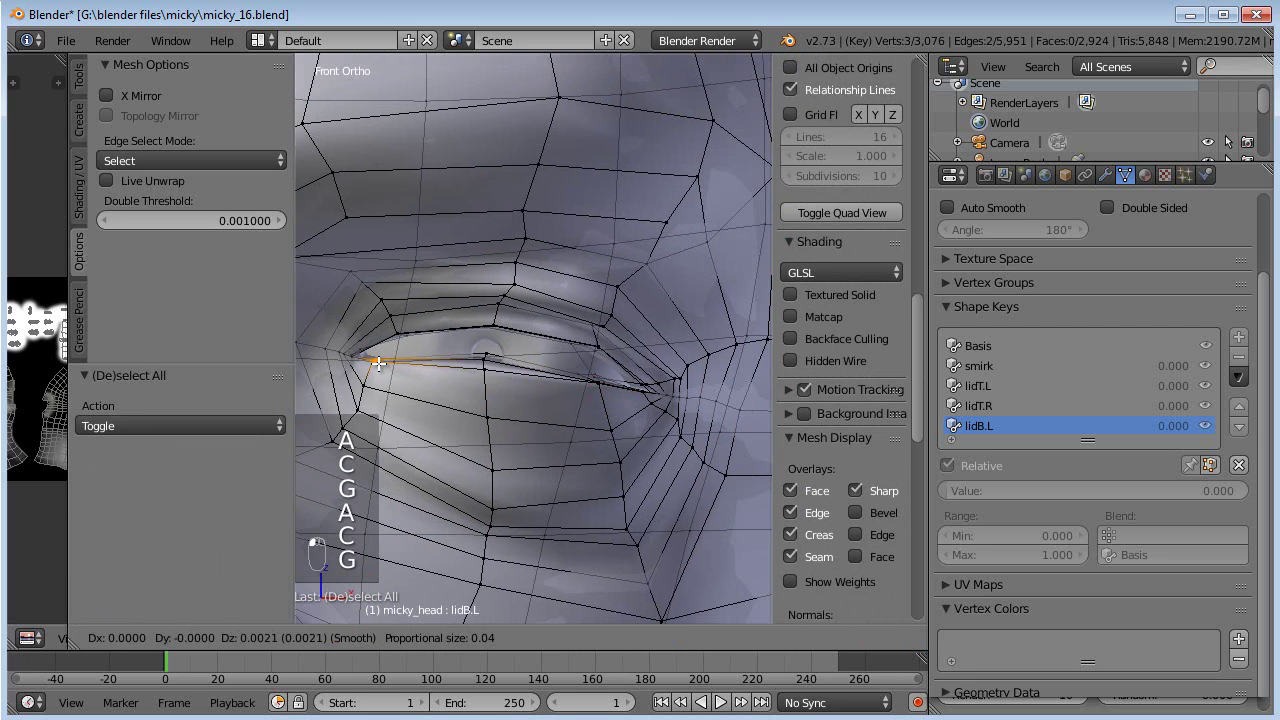
pyautogui.click(378, 361)
# - Adjust the vertex cluster at the outer eye corner and raise the neighbouring lower lid edge vertices by about 0.005
pyautogui.rightClick(484, 368)
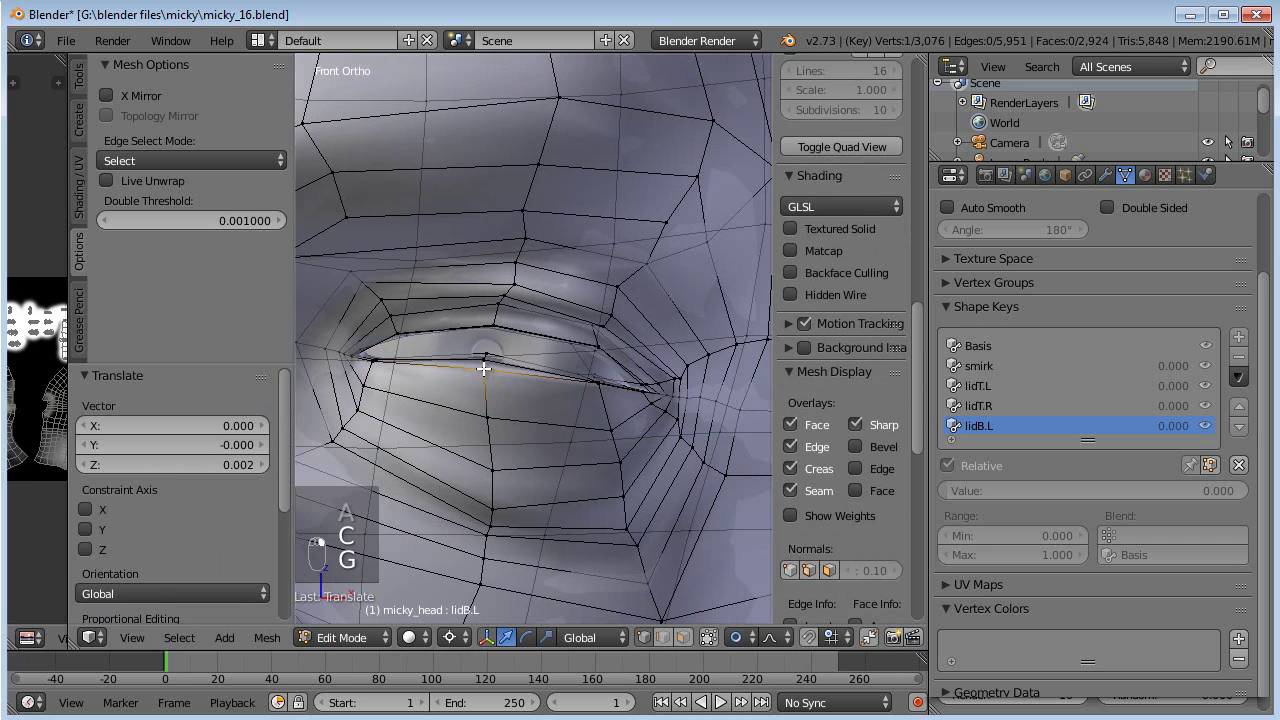
pyautogui.press('a')
pyautogui.press('c')
pyautogui.click(643, 400)
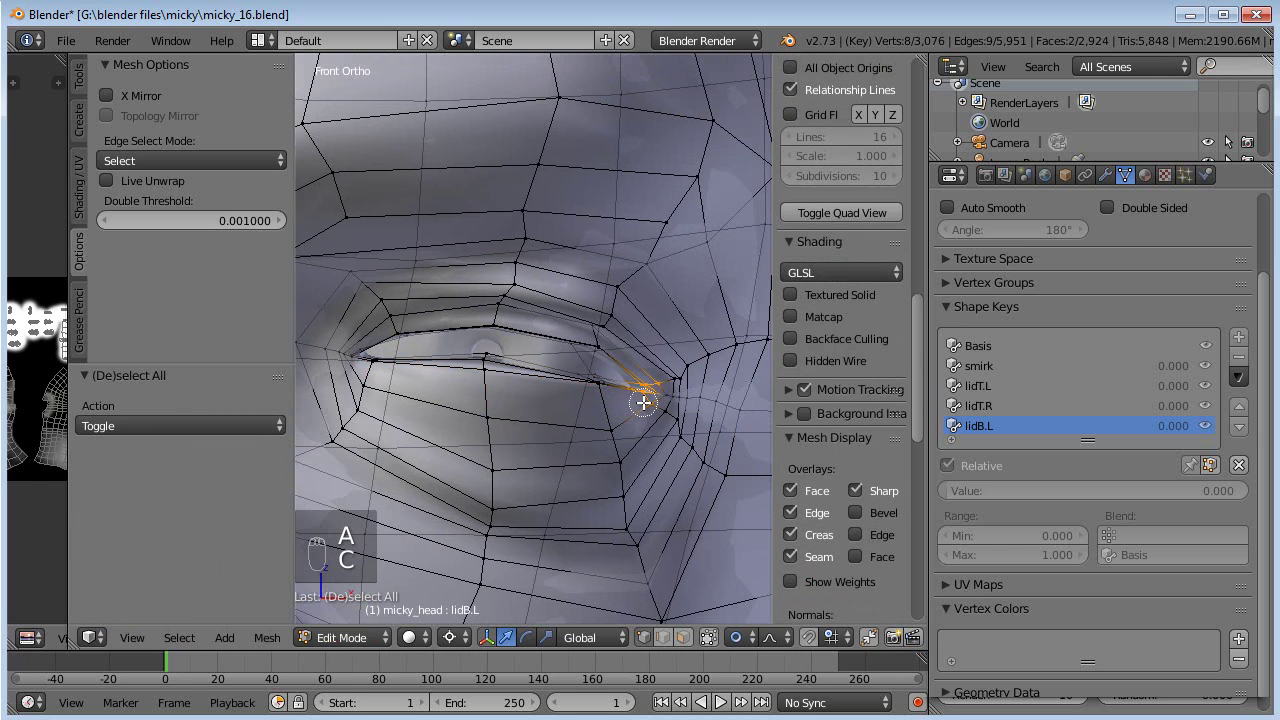
pyautogui.press('g')
pyautogui.click(706, 386)
pyautogui.press('a')
pyautogui.press('c')
pyautogui.click(583, 380)
pyautogui.press('g')
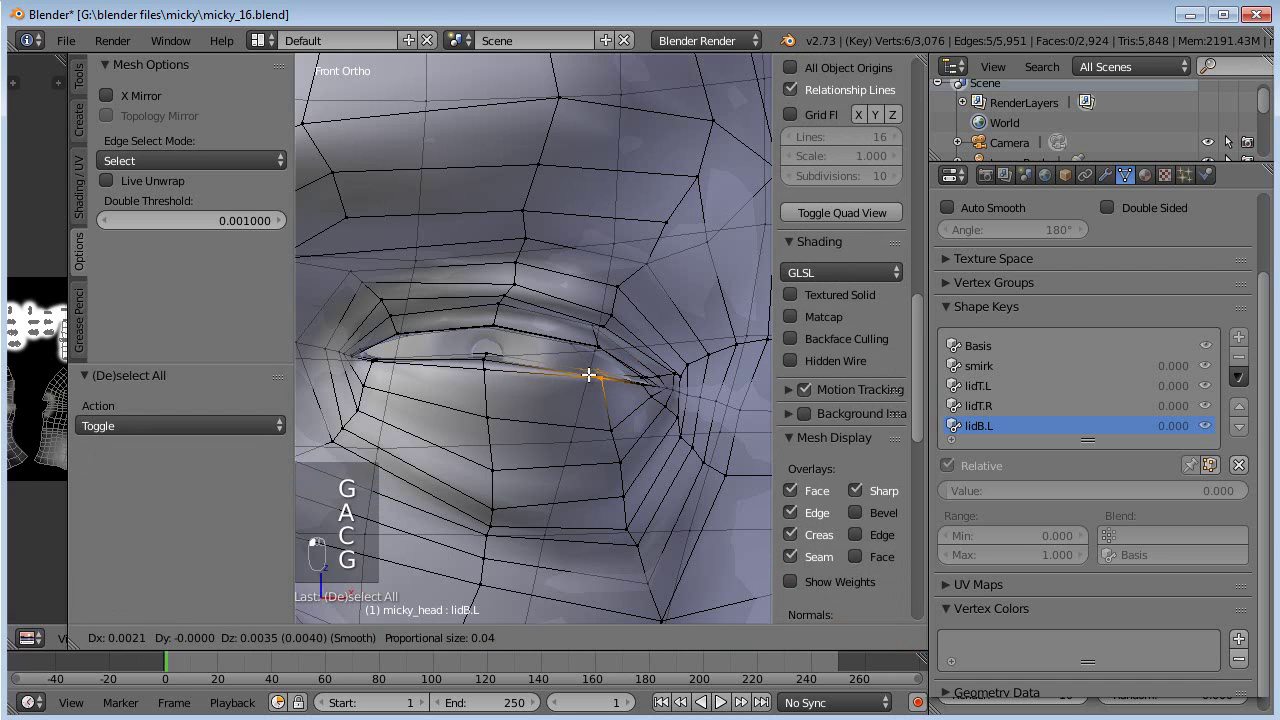
pyautogui.click(588, 375)
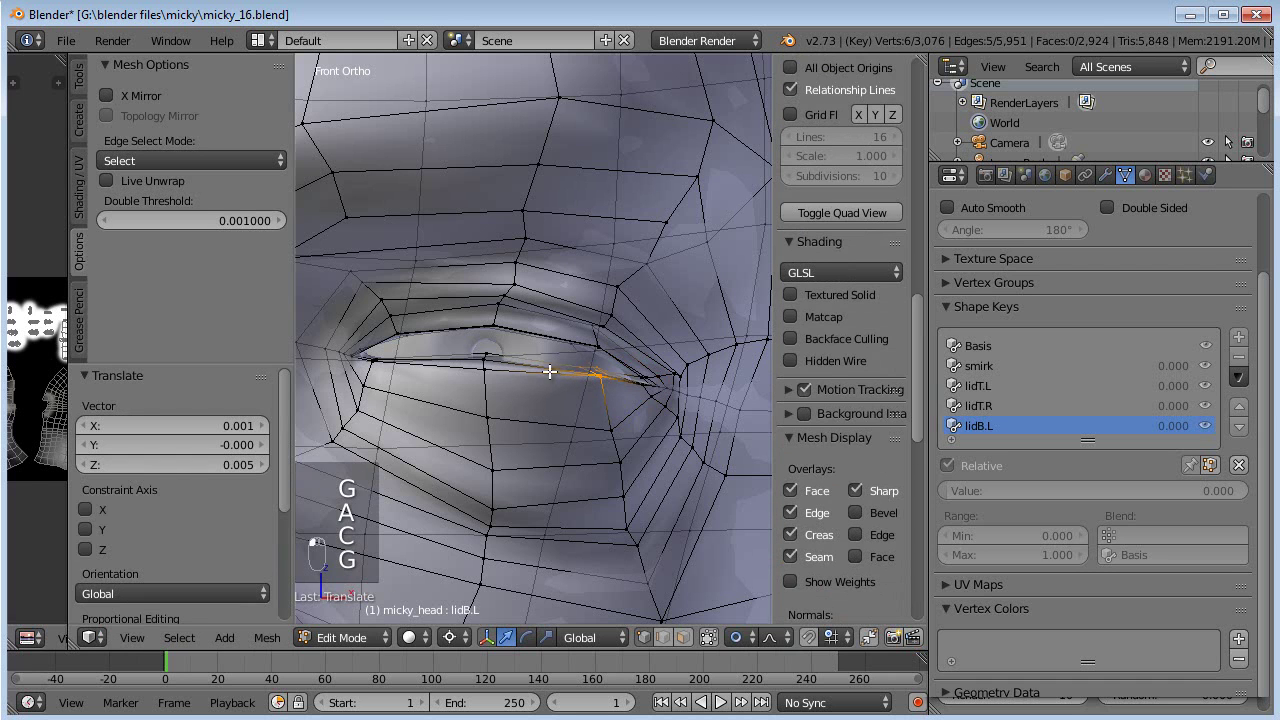
# - Raise the inner, middle and outer vertices of the row just below the lower lid edge, the outer one by about 0.013
pyautogui.rightClick(374, 389)
pyautogui.press('g')
pyautogui.click(372, 382)
pyautogui.rightClick(480, 420)
pyautogui.press('g')
pyautogui.click(480, 411)
pyautogui.rightClick(610, 427)
pyautogui.press('g')
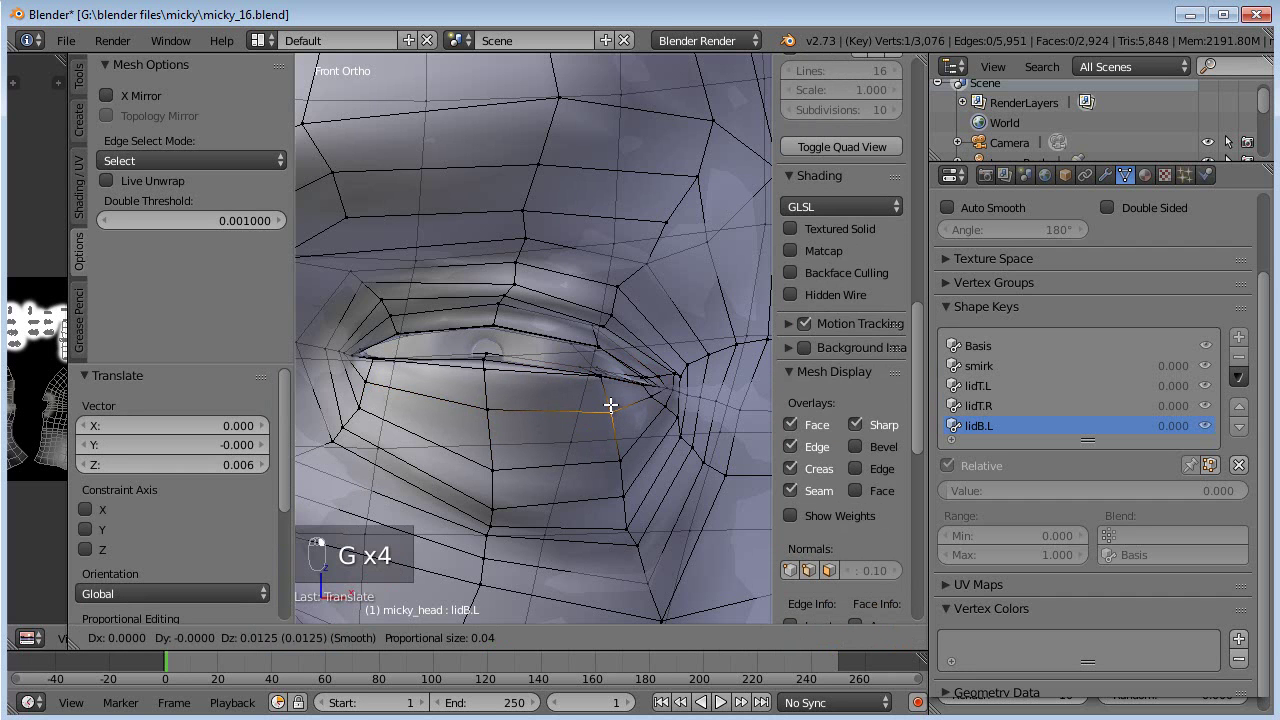
pyautogui.click(610, 404)
# - In side view, move the third-row middle vertex below the lid about 0.009 up and 0.003 back, and raise its neighbour by about 0.007
pyautogui.rightClick(494, 466)
pyautogui.press('KP_3')
pyautogui.scroll(2, 613, 383)
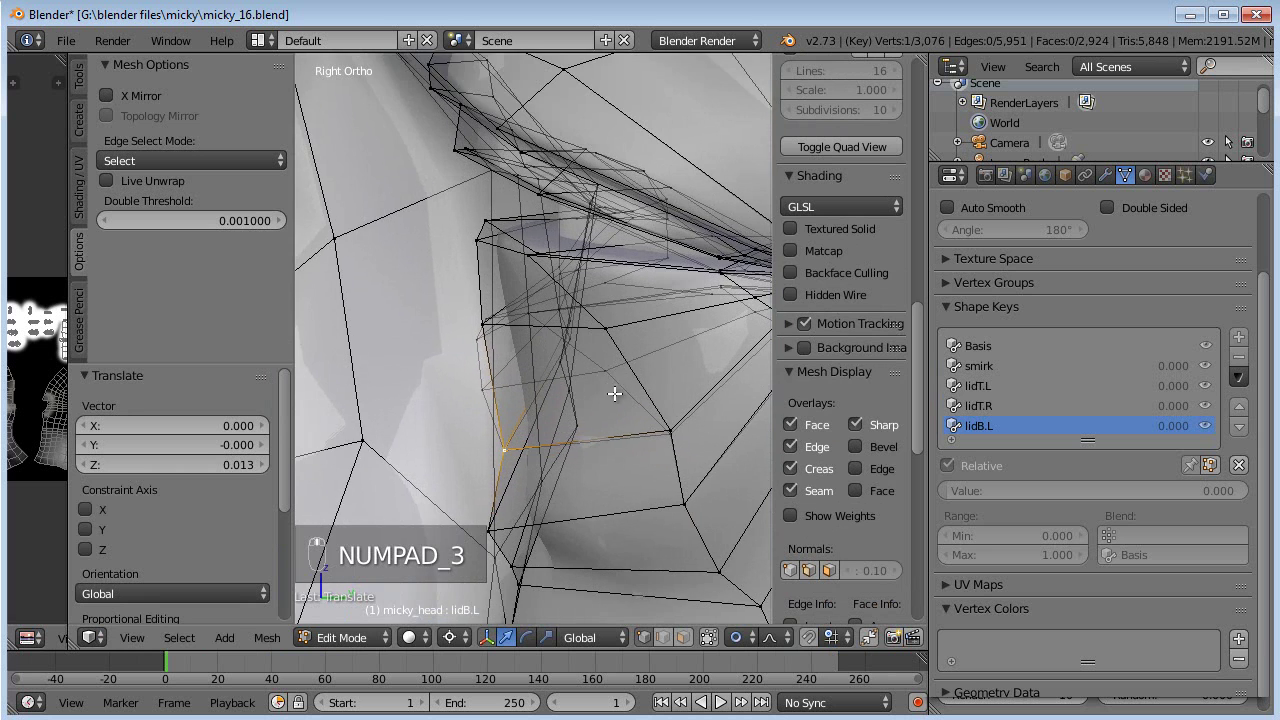
pyautogui.press('g')
pyautogui.click(625, 357)
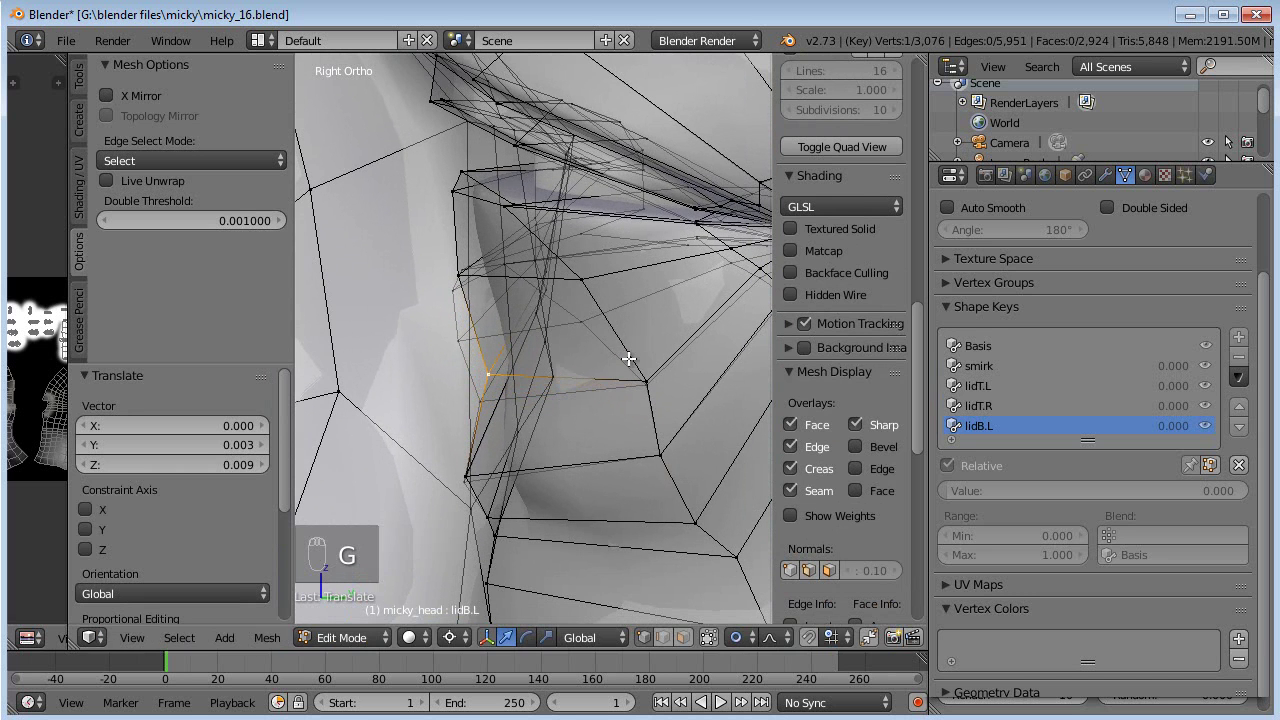
pyautogui.press('g')
pyautogui.click(634, 346)
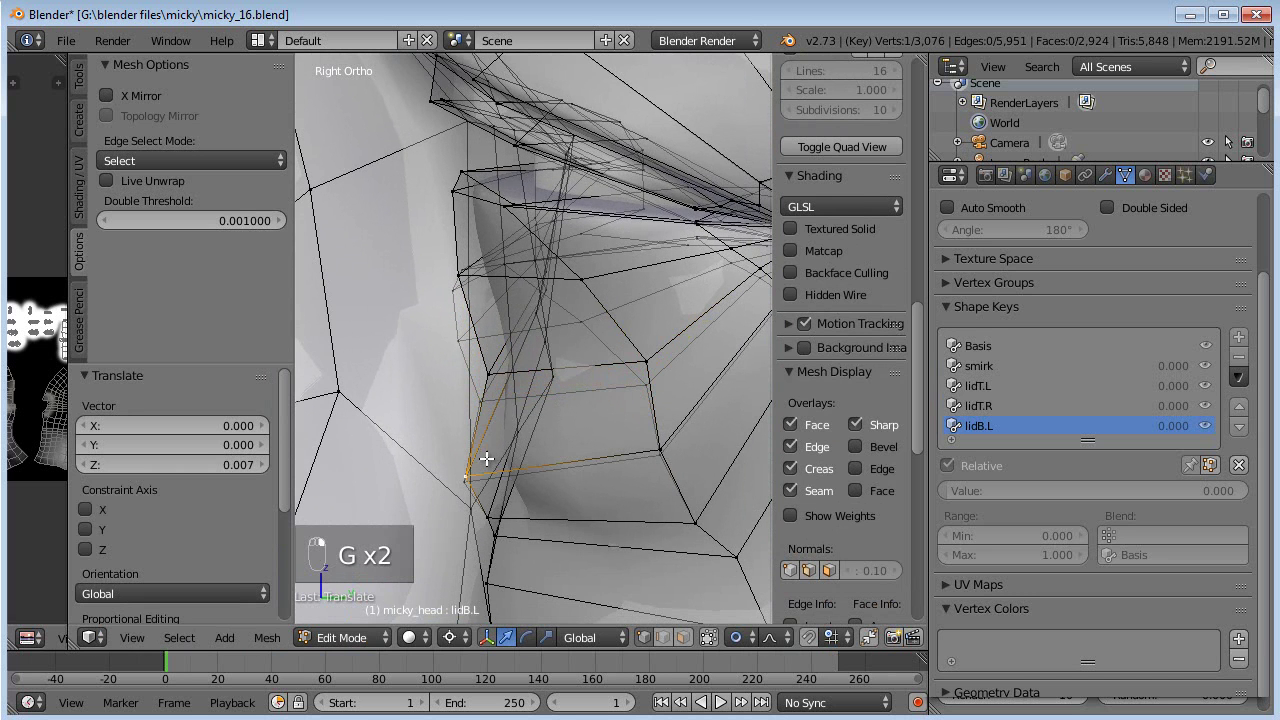
# - Move the middle vertex of the next row down upward and slightly back to follow the raised lower lid
pyautogui.press('g')
pyautogui.rightClick(470, 478)
pyautogui.press('g')
pyautogui.rightClick(506, 451)
pyautogui.moveTo(506, 451); pyautogui.dragTo(571, 431, button='middle')
pyautogui.press('g')
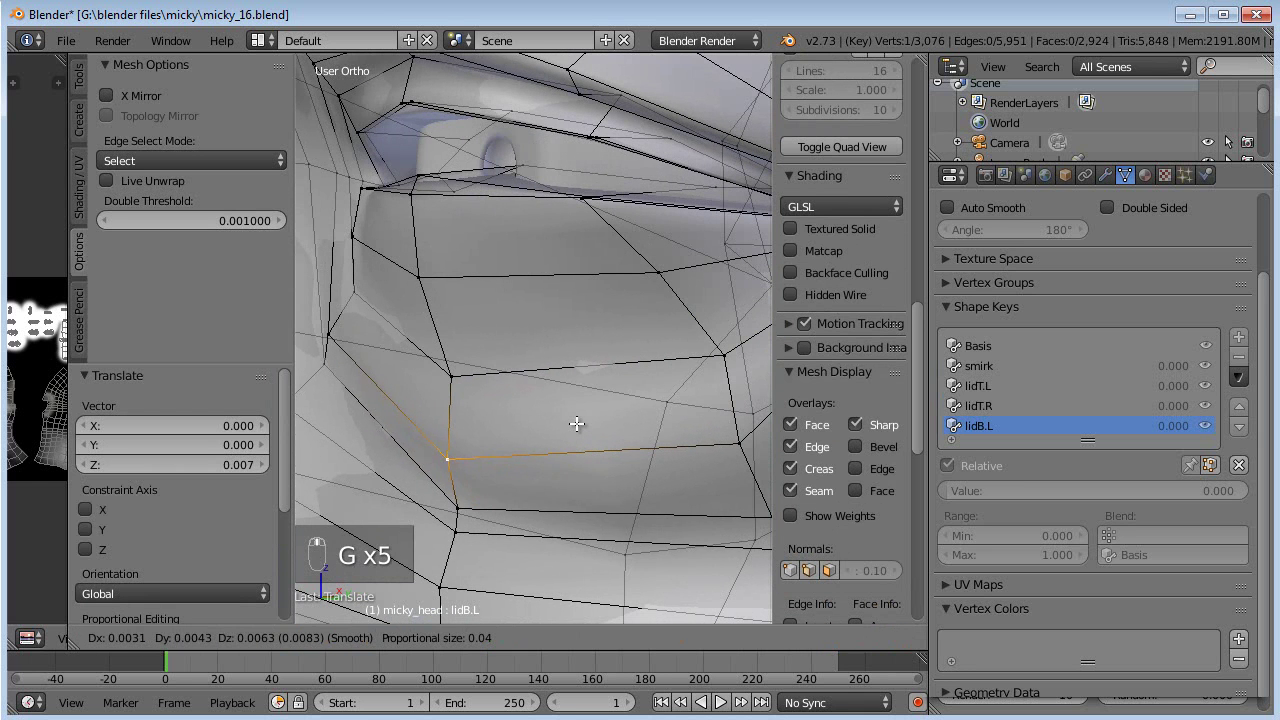
pyautogui.click(560, 417)
# - Raise the outer vertex of the row below the lid by about 0.005, then shift it about 0.003 inward in front view
pyautogui.moveTo(560, 417); pyautogui.dragTo(654, 429, button='middle')
pyautogui.press('g')
pyautogui.click(662, 417)
pyautogui.press('KP_1')
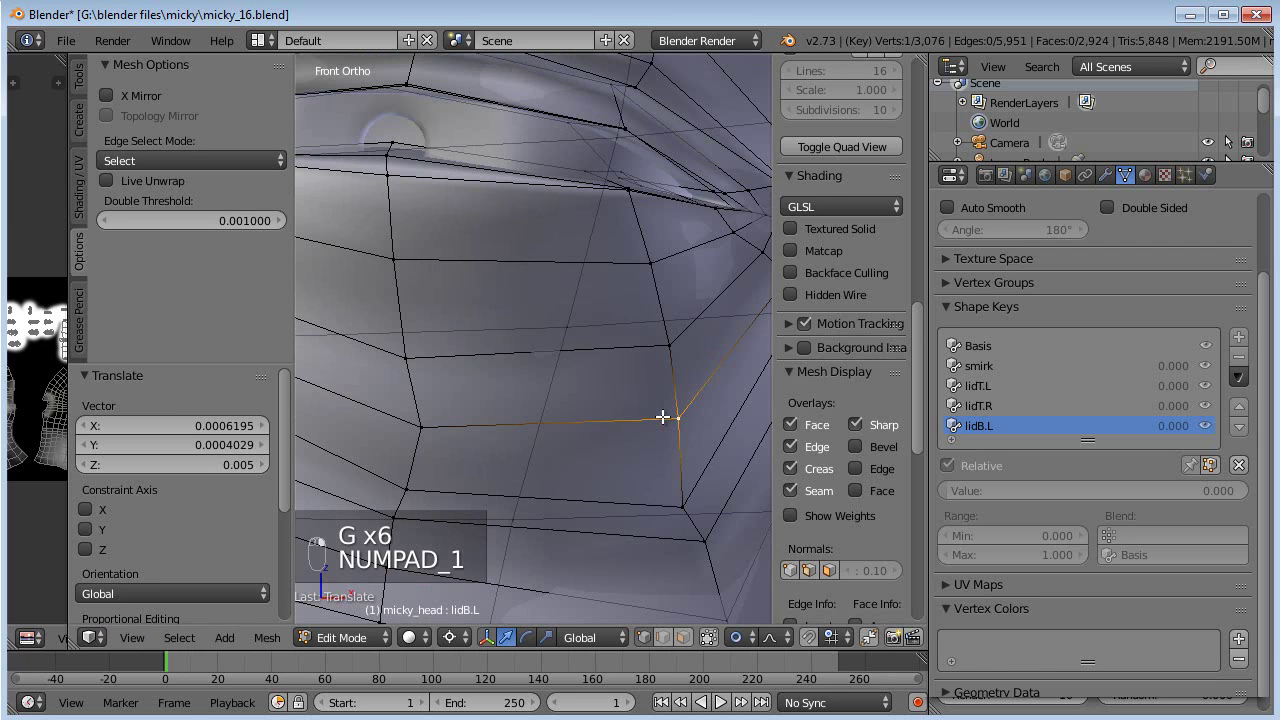
pyautogui.press('g')
pyautogui.click(605, 345)
# - Reposition the middle and outer vertices of the lower eyelid bag to smooth the rows under the raised lid
pyautogui.scroll(-4, 560, 350)
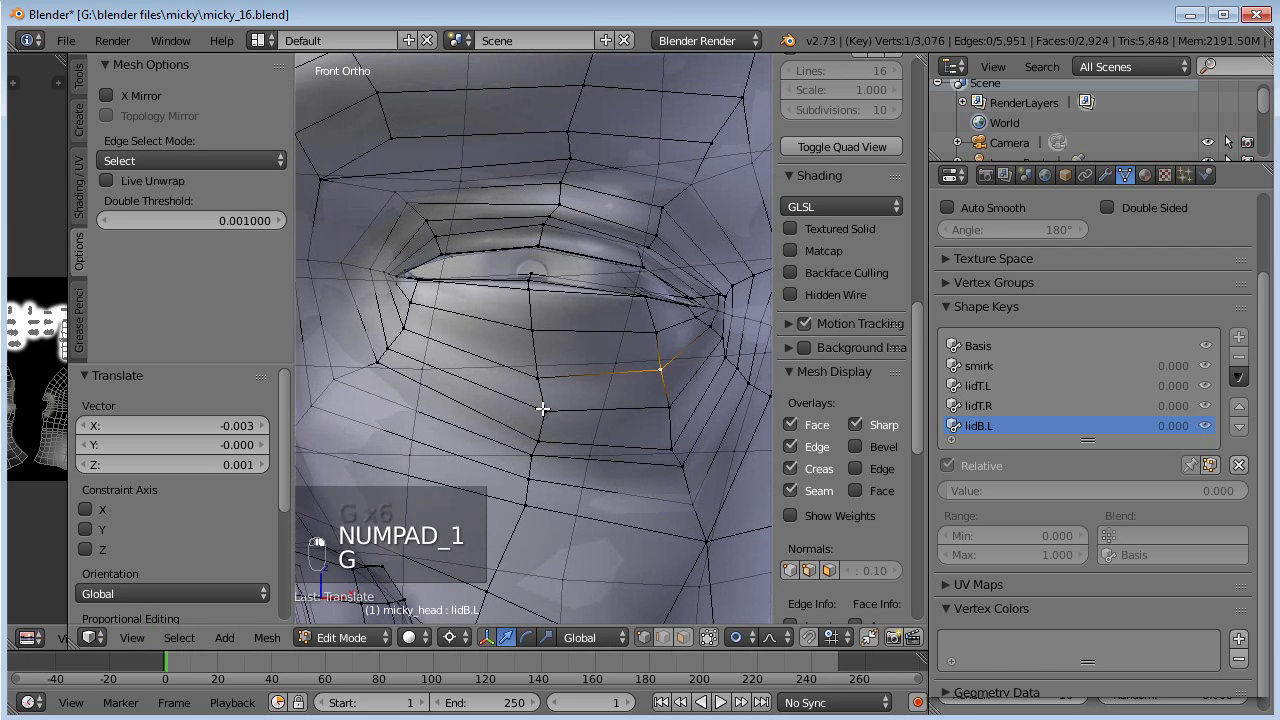
pyautogui.press('g')
pyautogui.click(533, 398)
pyautogui.rightClick(669, 405)
pyautogui.press('g')
pyautogui.click(679, 440)
pyautogui.press('g')
pyautogui.click(670, 435)
pyautogui.press('g')
pyautogui.click(549, 430)
pyautogui.press('g')
pyautogui.click(525, 403)
pyautogui.press('g')
pyautogui.click(660, 366)
pyautogui.press('g')
pyautogui.click(660, 366)
# - Leave Edit Mode and set both lidB.L and lidT.L to 1 to inspect how the left eyelids meet
pyautogui.moveTo(660, 366); pyautogui.dragTo(495, 398, button='middle')
pyautogui.scroll(-5, 540, 385)
pyautogui.press('Tab')
pyautogui.moveTo(1040, 490); pyautogui.dragTo(1238, 490)
pyautogui.click(1011, 385)
pyautogui.moveTo(1029, 490); pyautogui.dragTo(1168, 480)
pyautogui.moveTo(660, 360); pyautogui.dragTo(493, 395, button='middle')
pyautogui.scroll(7, 478, 375)
pyautogui.scroll(3, 507, 413)
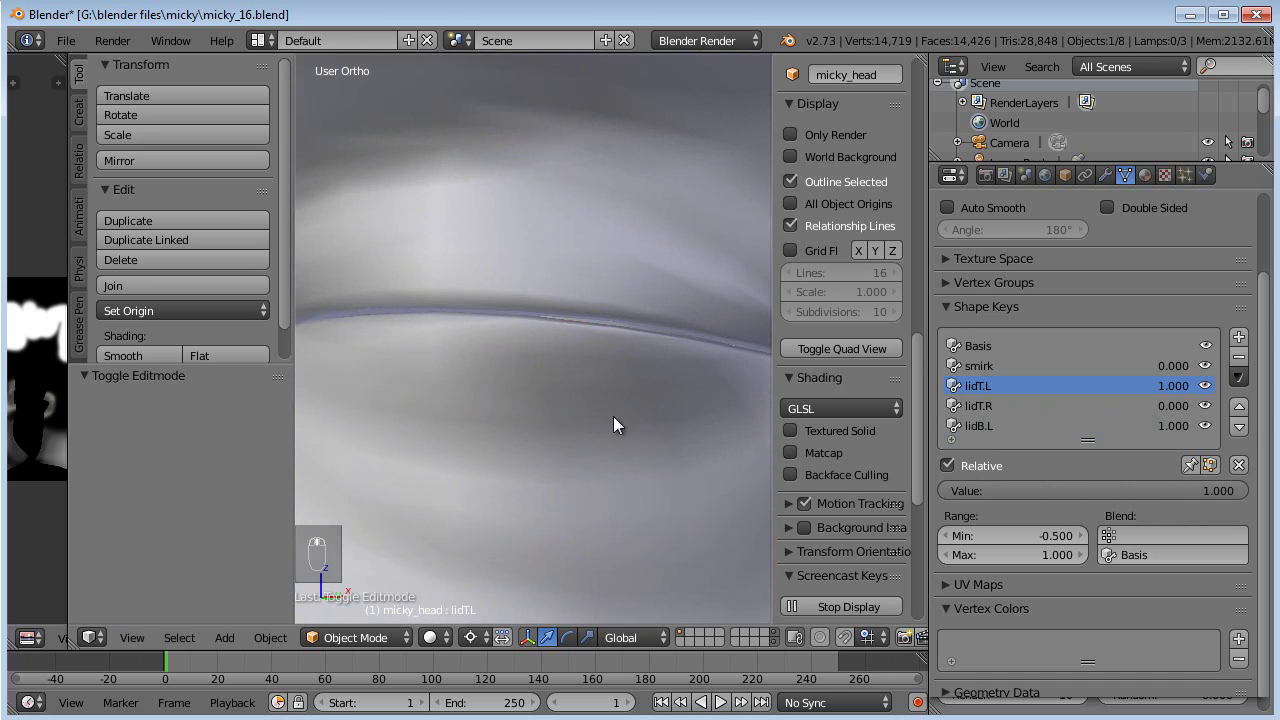
# - In Edit Mode, activate the lidB.L key and raise the lower lid's outer rim vertex by about 0.002
pyautogui.press('Tab')
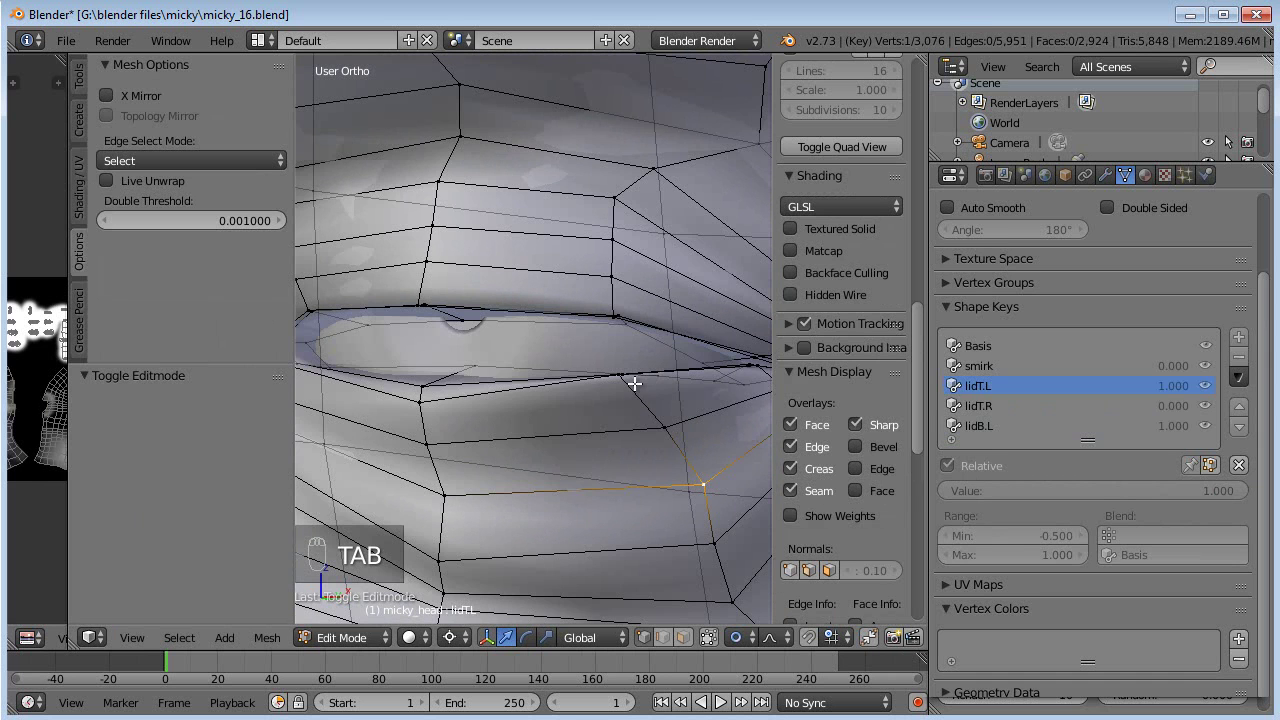
pyautogui.click(972, 425)
pyautogui.press('g')
pyautogui.rightClick(649, 320)
pyautogui.press('g')
pyautogui.click(654, 314)
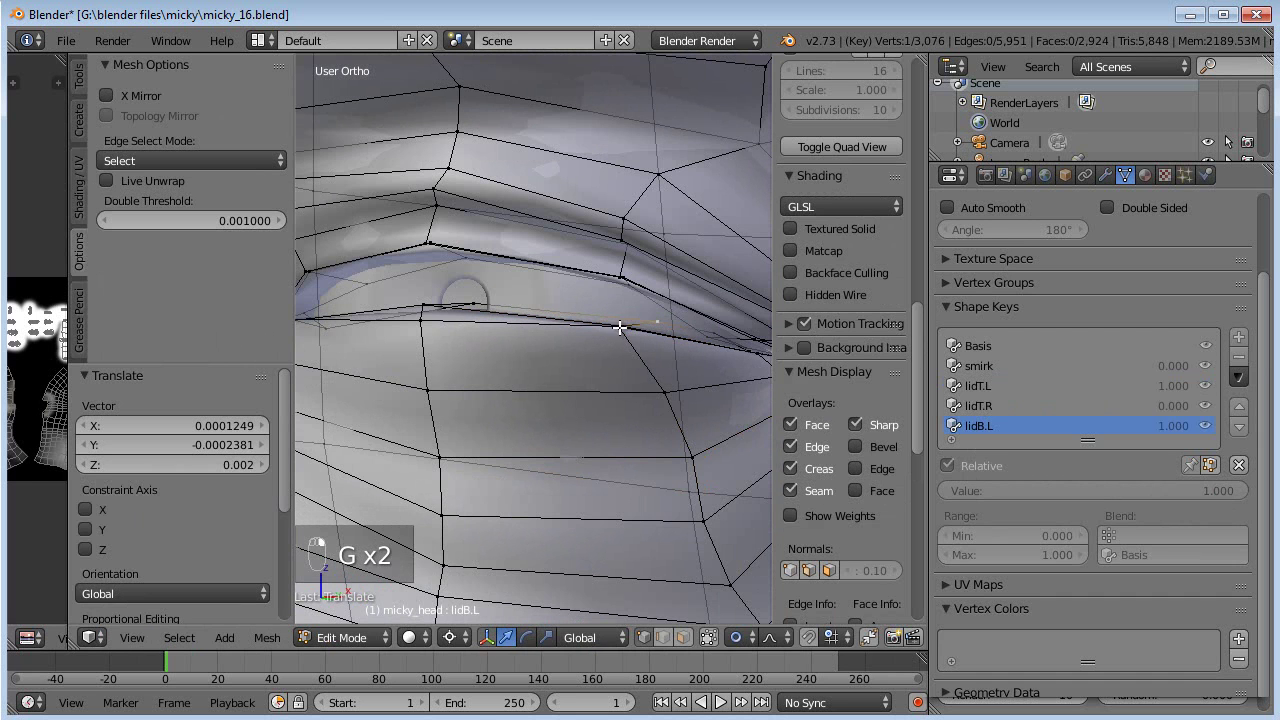
# - Adjust the adjoining outer rim vertices of the lower lid, then leave Edit Mode and inspect the closed eye
pyautogui.press('g')
pyautogui.rightClick(638, 320)
pyautogui.moveTo(638, 320); pyautogui.dragTo(621, 375, button='middle')
pyautogui.keyDown('shift'); pyautogui.rightClick(606, 366); pyautogui.keyUp('shift')
pyautogui.press('g')
pyautogui.click(574, 371)
pyautogui.press('Tab')
pyautogui.moveTo(651, 336); pyautogui.dragTo(580, 346, button='middle')
pyautogui.scroll(-8, 576, 400)
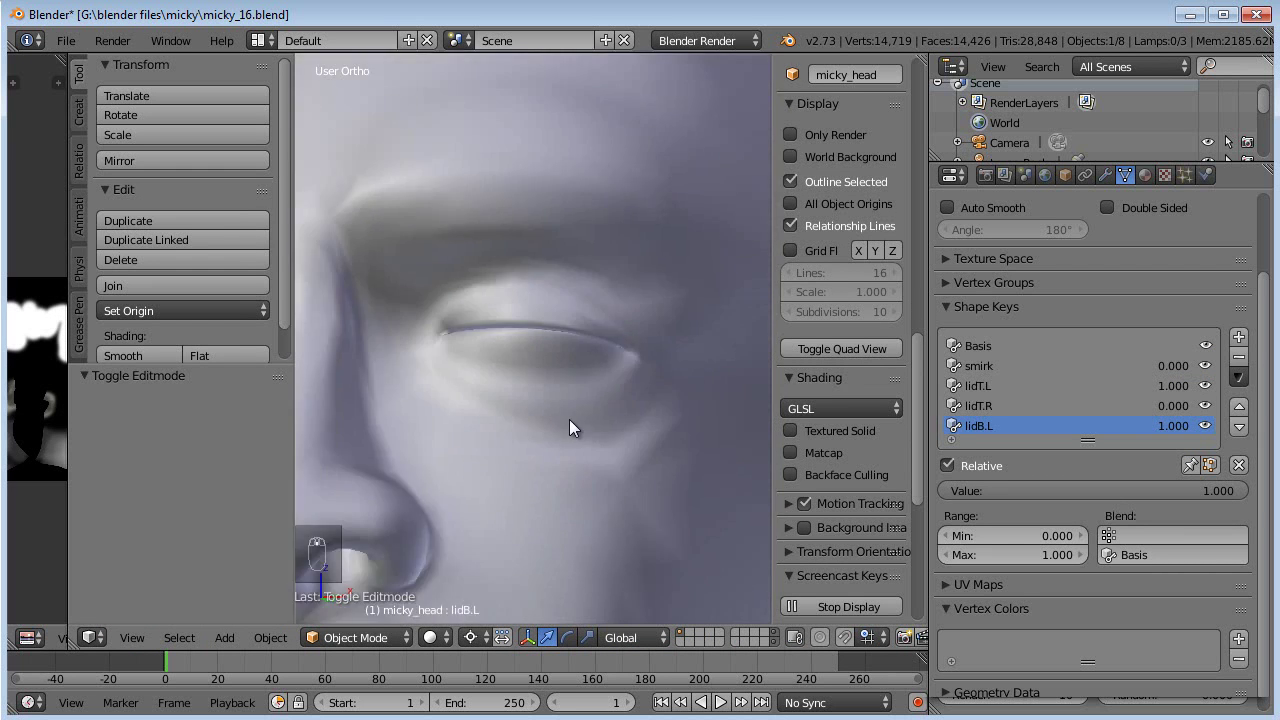
# - Clear the values, set only lidB.L to 1 and create a new shape key from that mix named lidB.R
pyautogui.click(1238, 466)
pyautogui.moveTo(957, 491); pyautogui.dragTo(1240, 491)
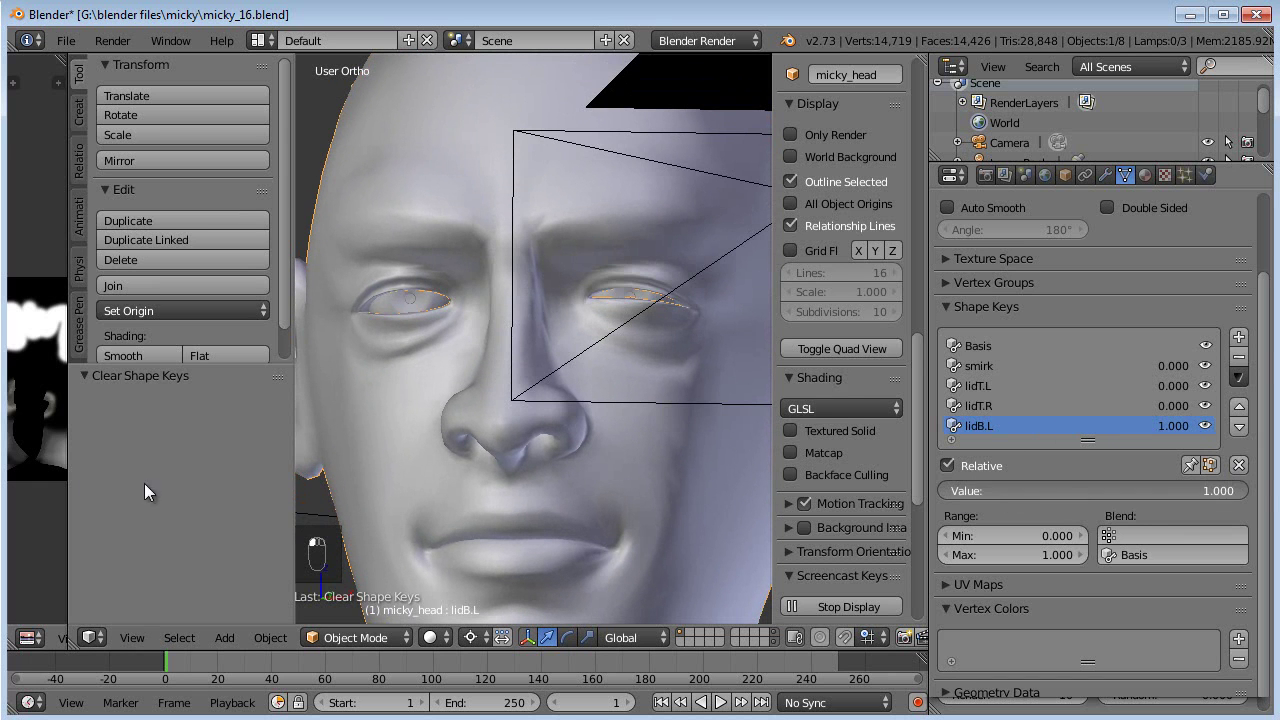
pyautogui.click(1239, 377)
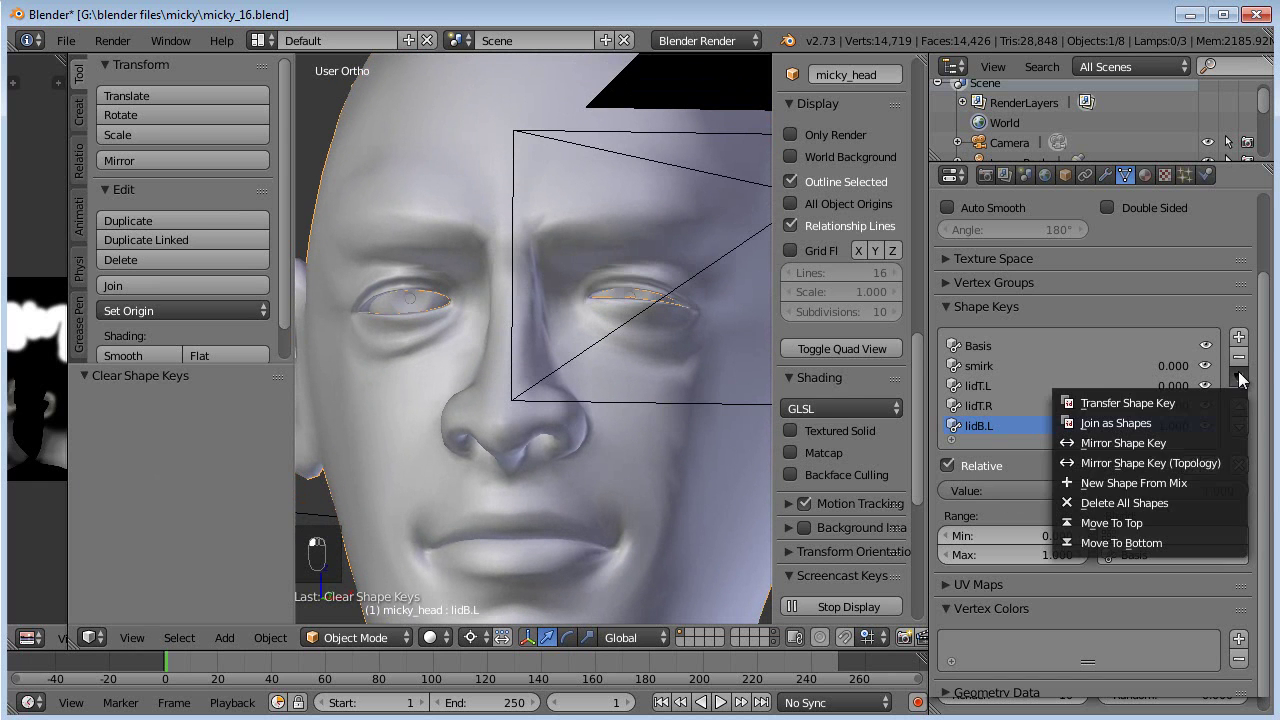
pyautogui.click(1187, 481)
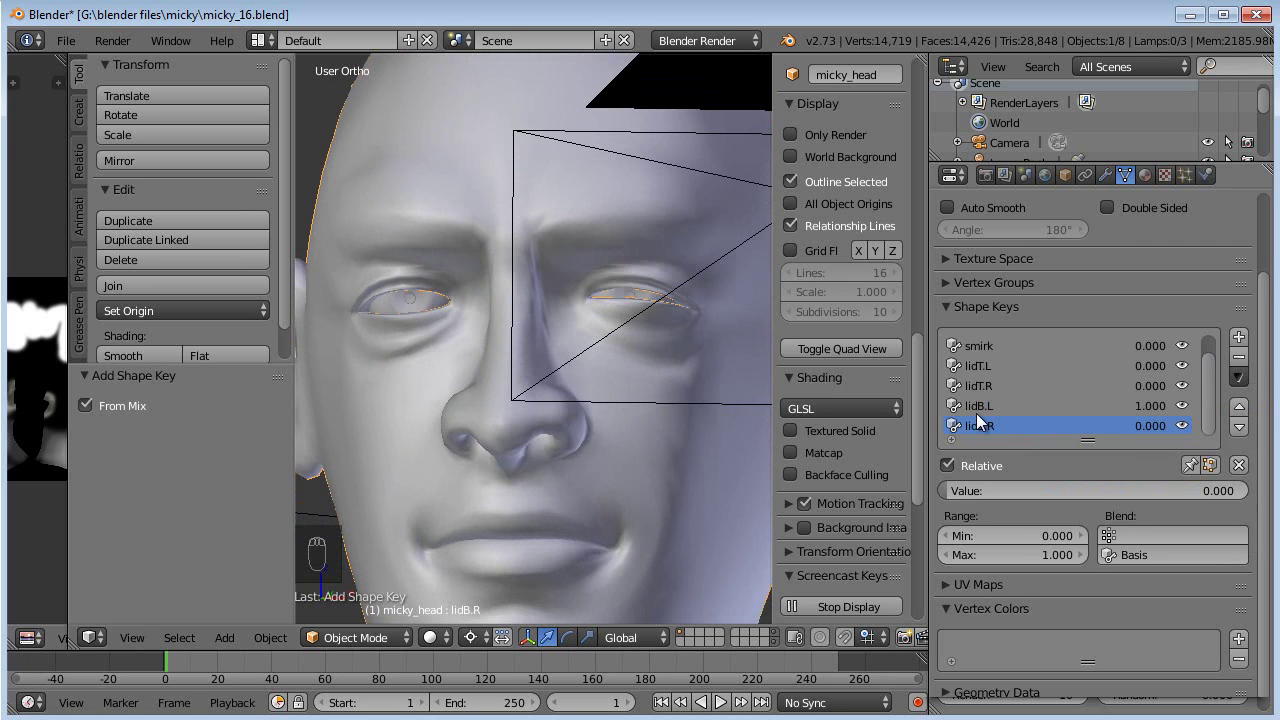
# - Mirror lidB.R to the opposite eye without topology mirroring, set its value to 1 and deselect the head for inspection
pyautogui.click(1239, 377)
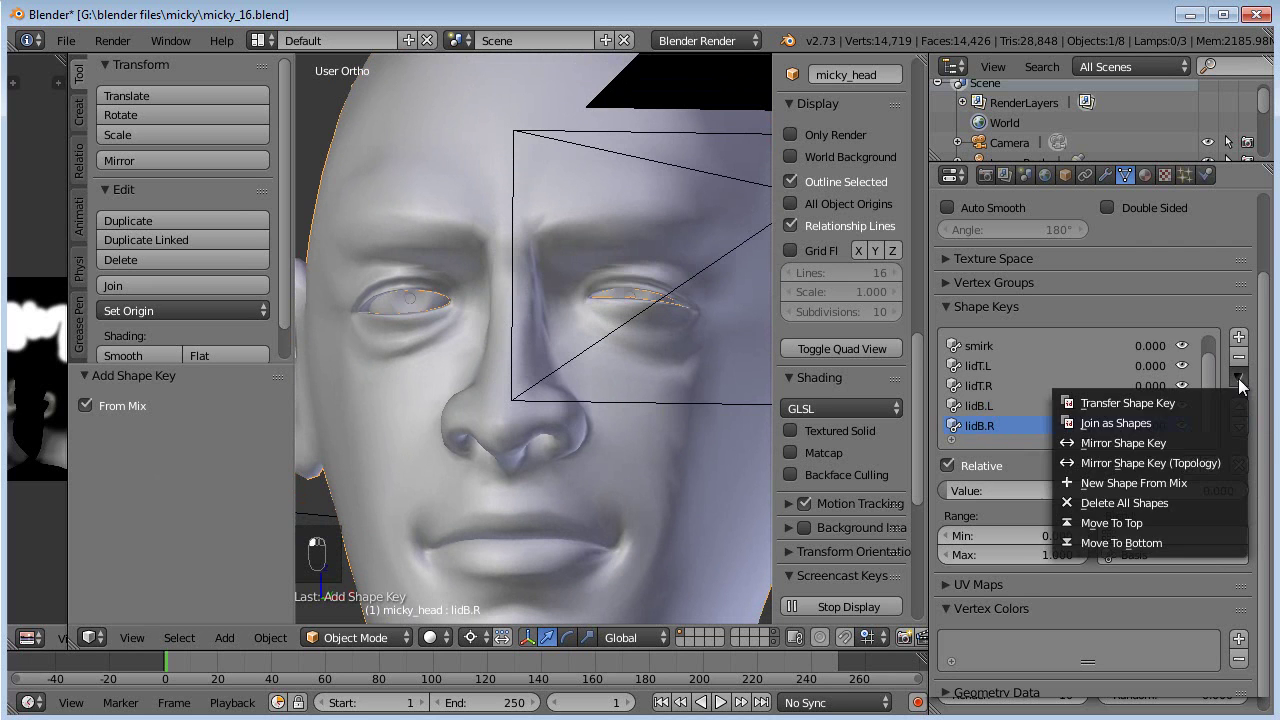
pyautogui.click(1182, 440)
pyautogui.moveTo(960, 491); pyautogui.dragTo(1240, 491)
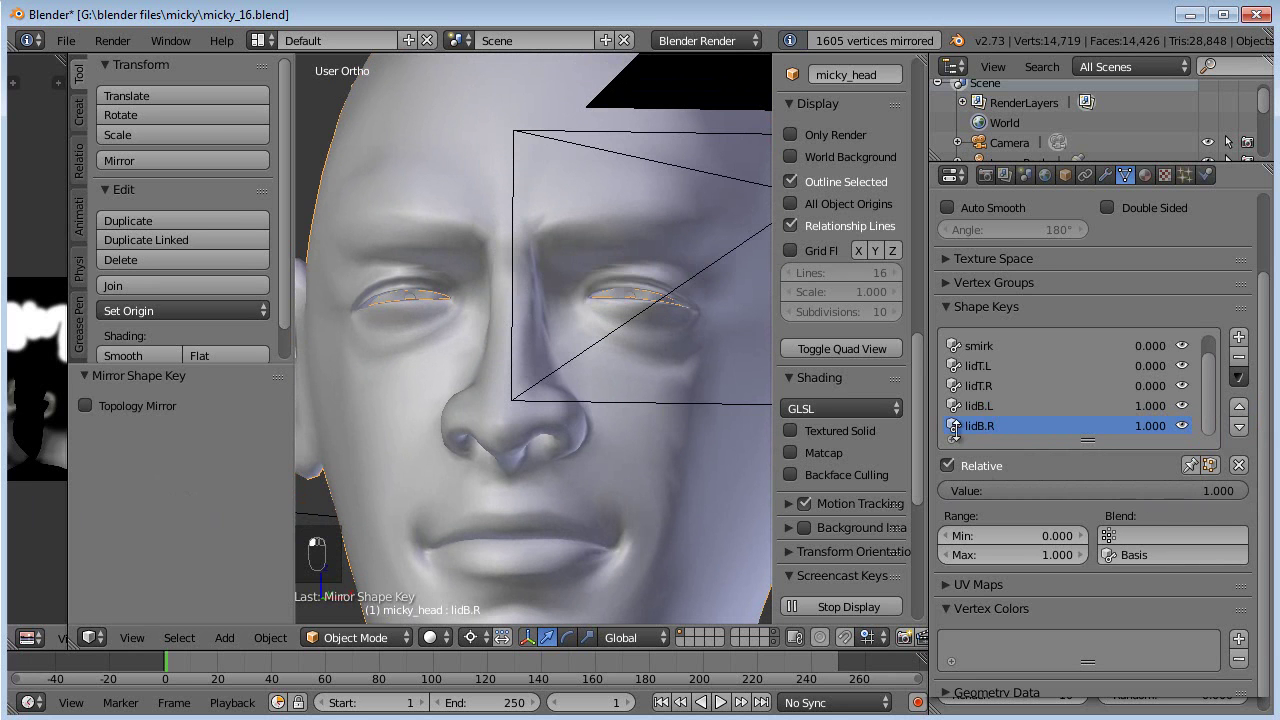
pyautogui.scroll(-3, 510, 370)
pyautogui.moveTo(508, 370); pyautogui.dragTo(509, 340, button='middle')
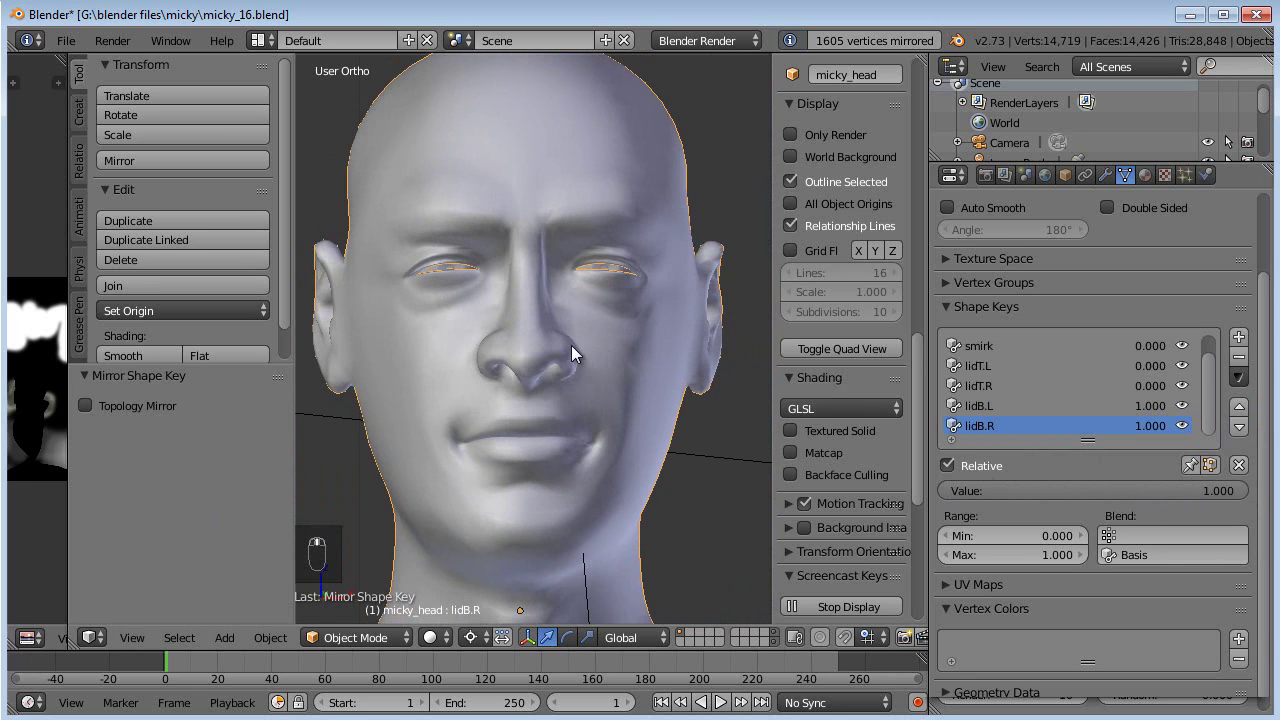
pyautogui.press('a')
pyautogui.scroll(4, 580, 386)
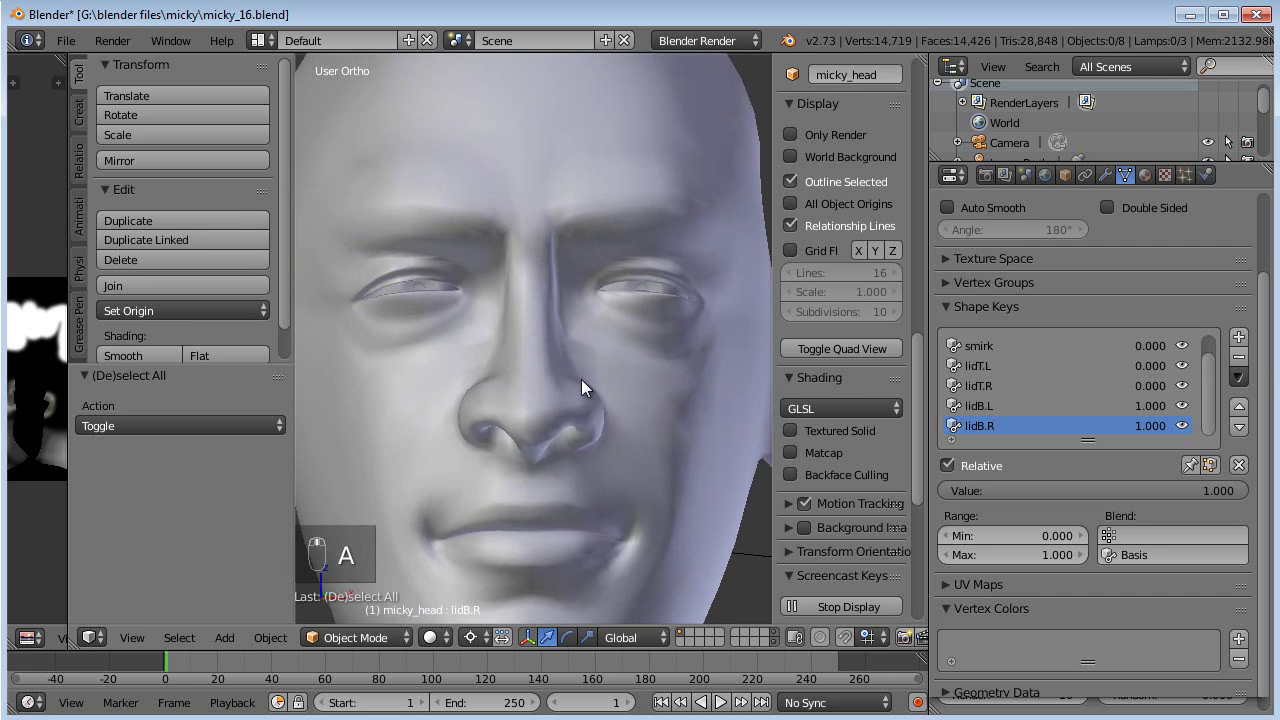
# - Clear all shape key values, set lidT.R and lidT.L to 1 and inspect the closed upper eyelids
pyautogui.moveTo(564, 376); pyautogui.dragTo(603, 348, button='middle')
pyautogui.scroll(-4, 612, 367)
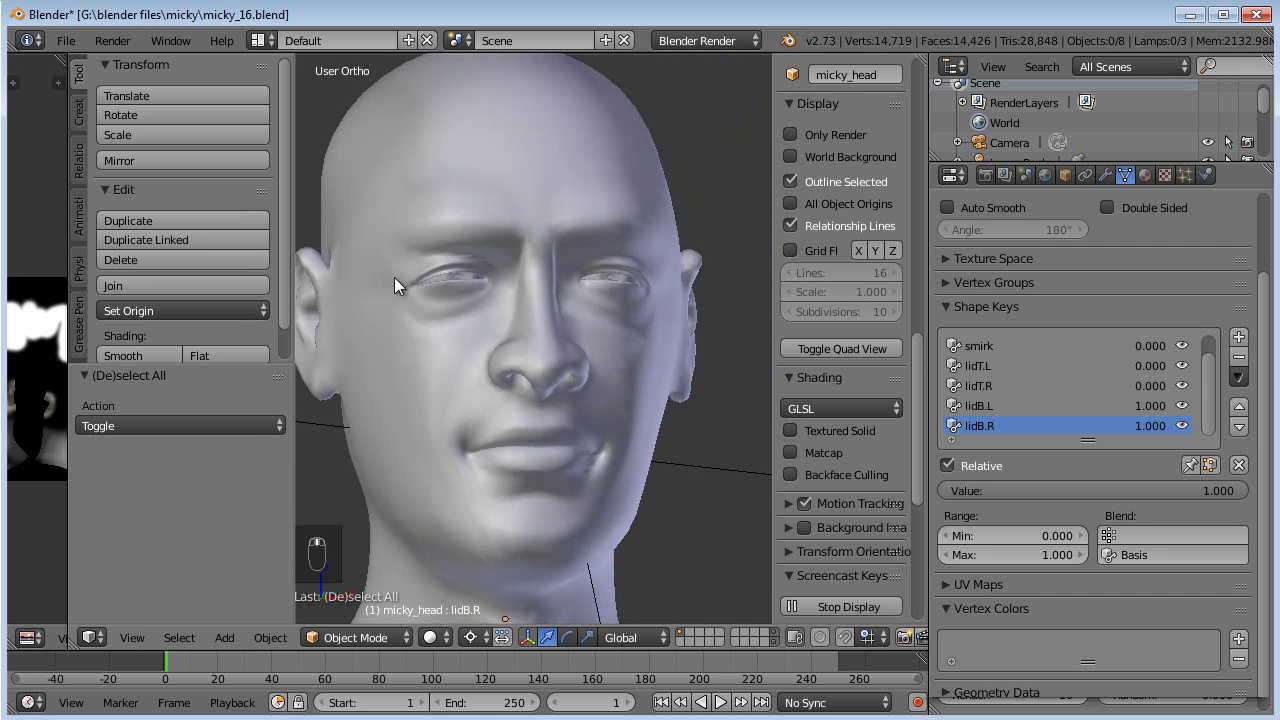
pyautogui.click(1239, 465)
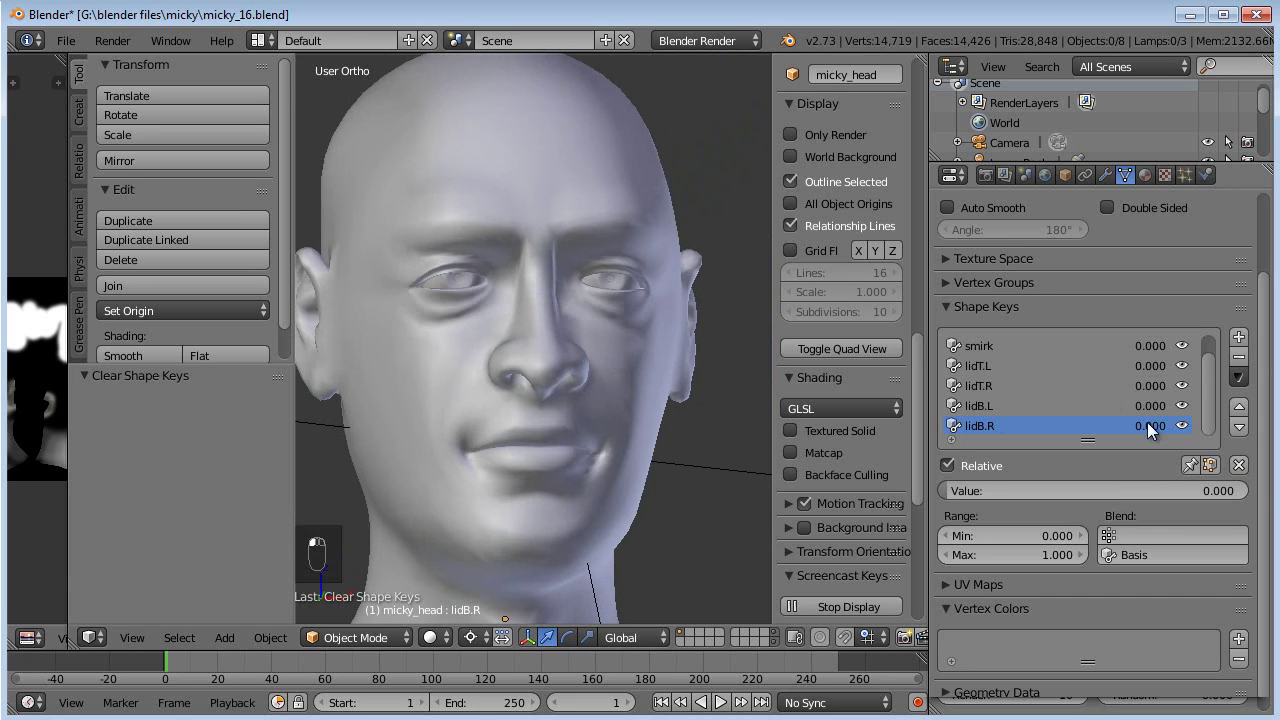
pyautogui.click(1036, 386)
pyautogui.moveTo(1046, 487); pyautogui.dragTo(1250, 488)
pyautogui.click(1000, 366)
pyautogui.moveTo(1050, 490); pyautogui.dragTo(1257, 503)
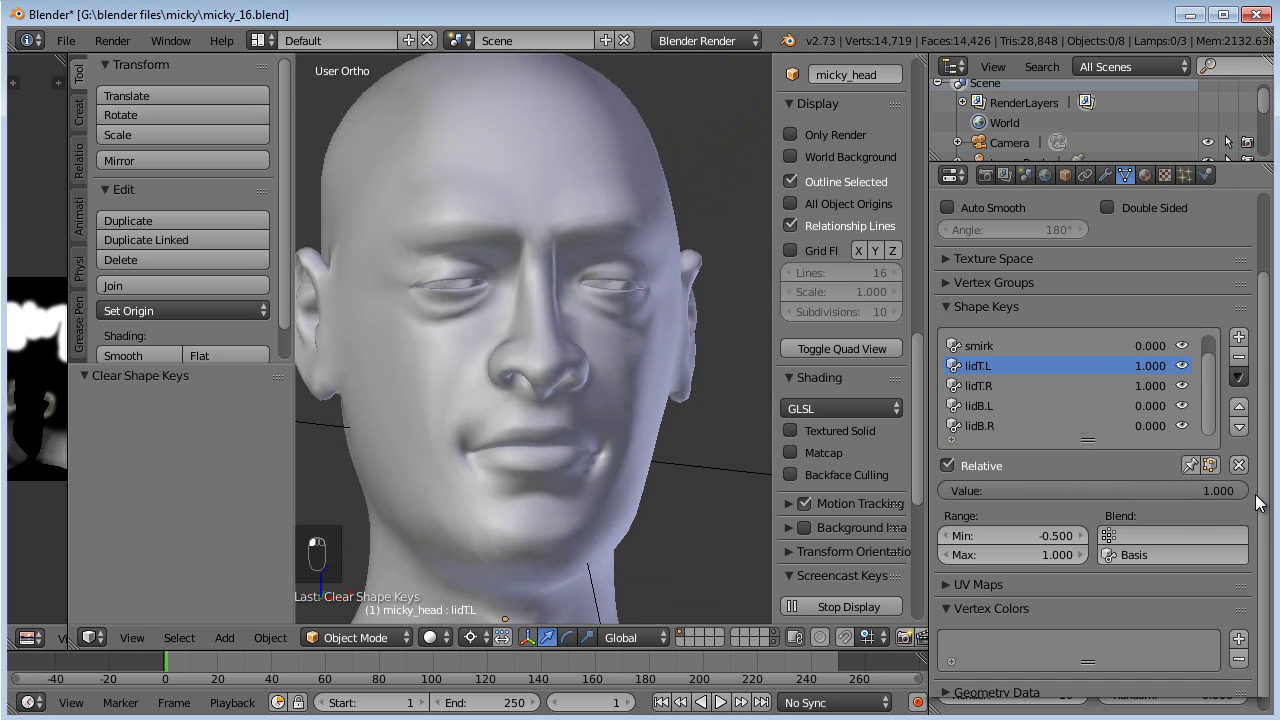
pyautogui.moveTo(738, 348); pyautogui.dragTo(652, 324, button='middle')
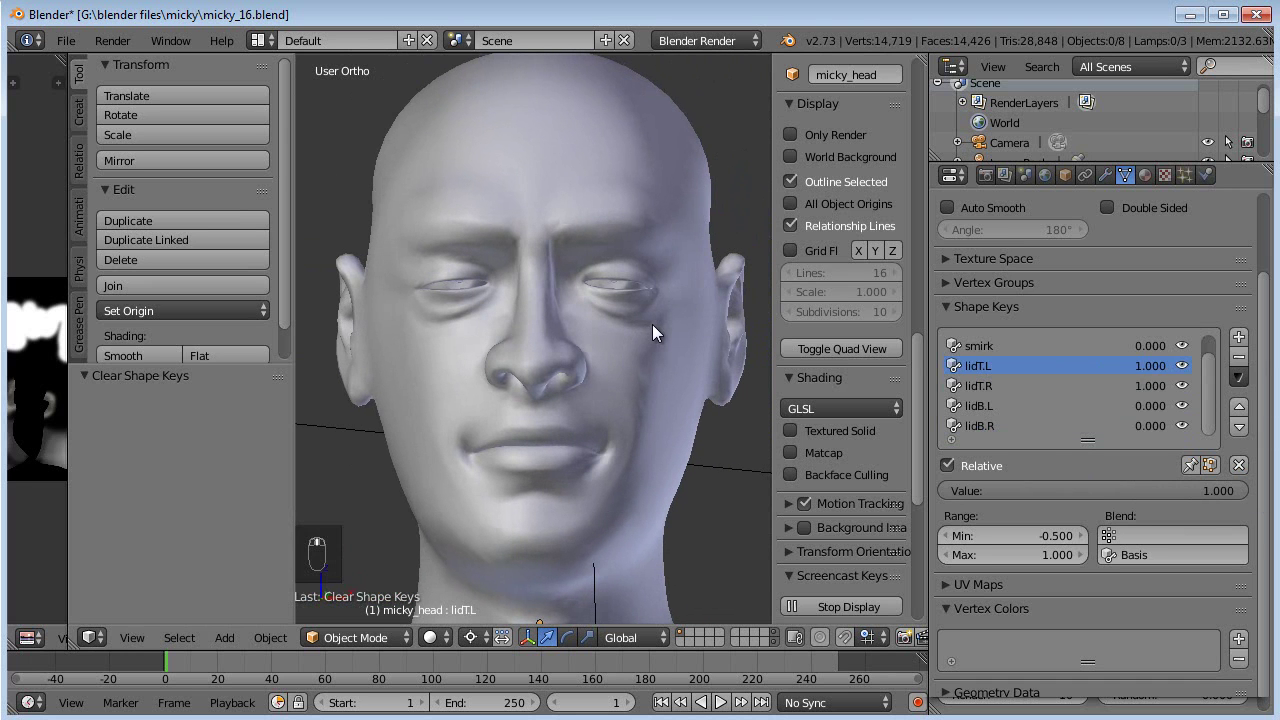
# - Test lidB.L and lidB.R at full strength, clear all shape key values and inspect the open eyes
pyautogui.click(958, 404)
pyautogui.moveTo(1188, 490); pyautogui.dragTo(1237, 490)
pyautogui.click(1004, 428)
pyautogui.moveTo(1052, 490); pyautogui.dragTo(1222, 487)
pyautogui.click(1240, 468)
pyautogui.moveTo(566, 332); pyautogui.dragTo(649, 342, button='middle')
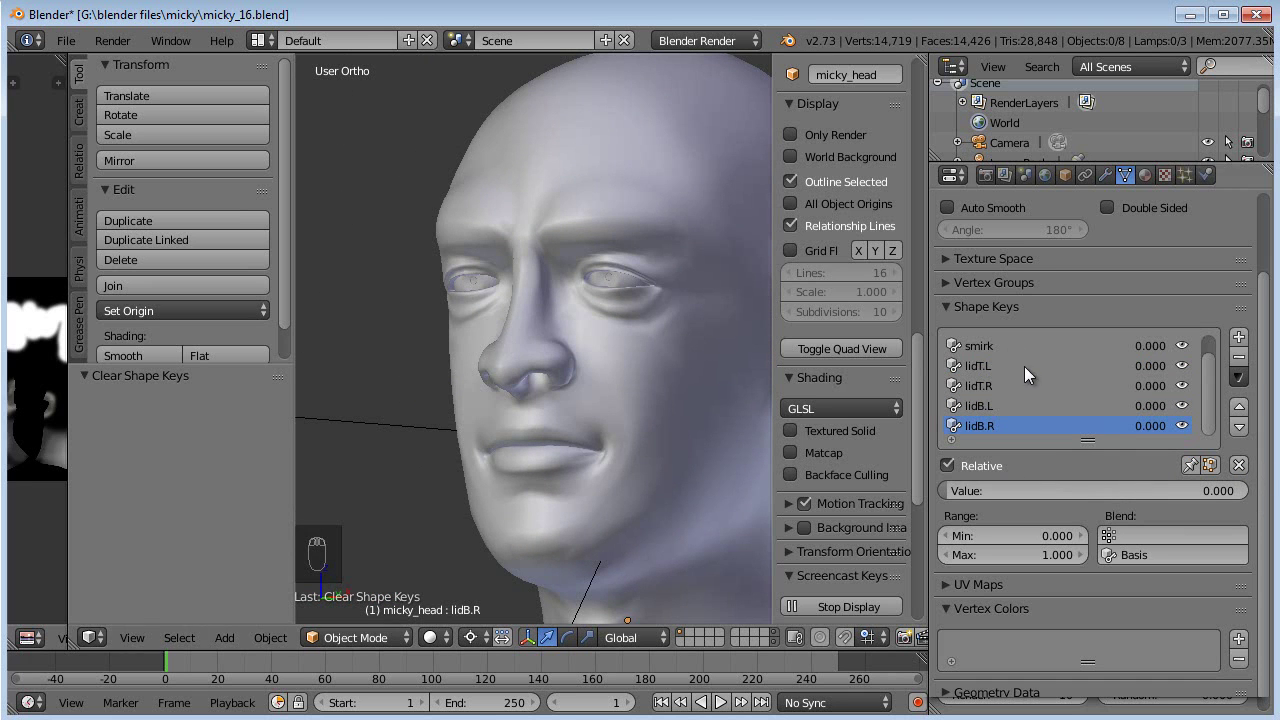
# - Set the lidB.R shape key's minimum range to -0.5 and lower its value to -0.5
pyautogui.click(998, 537)
pyautogui.write('-0.5')
pyautogui.press('Return')
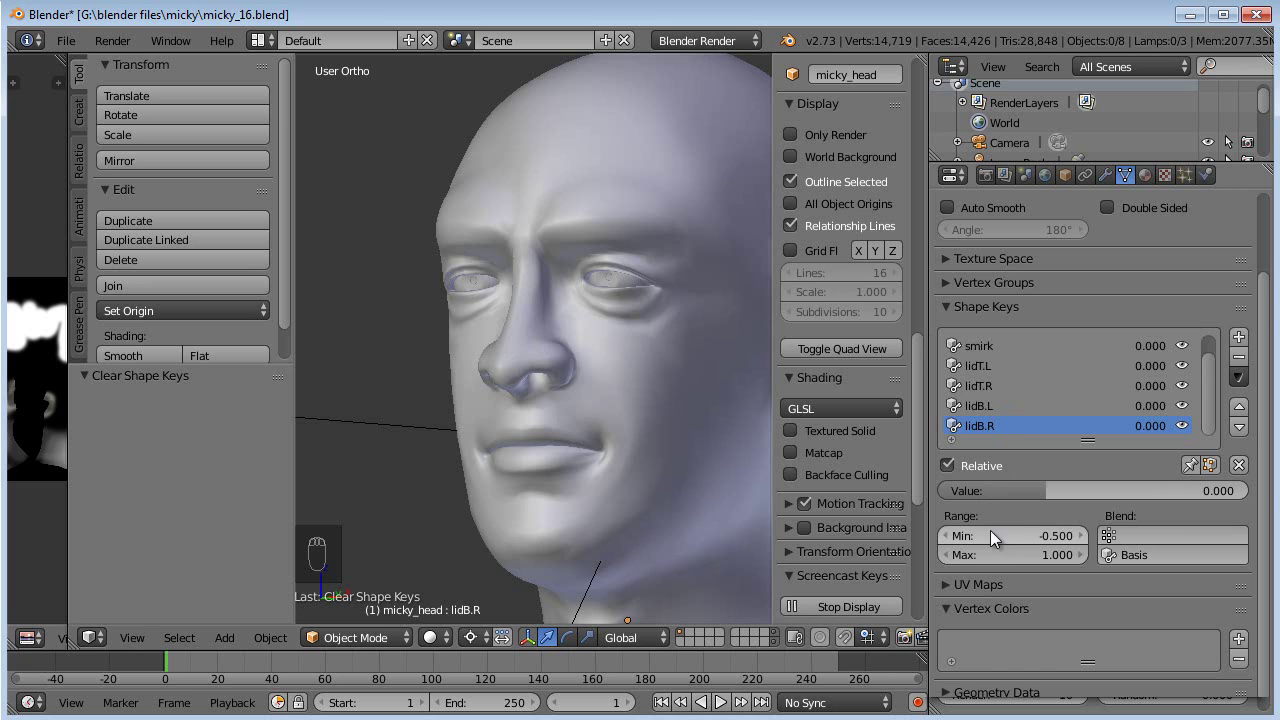
pyautogui.moveTo(1036, 493); pyautogui.dragTo(885, 491)
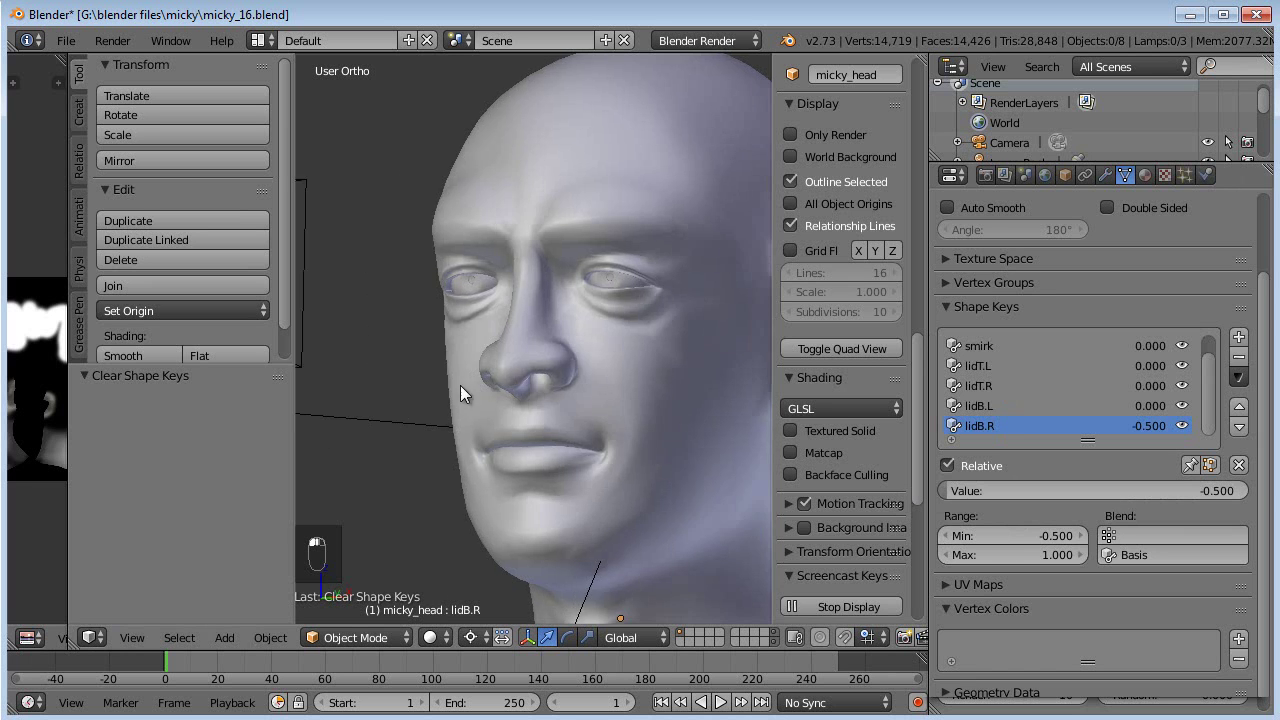
# - Set the lidB.L shape key's minimum range to -0.5 and lower its value to -0.5
pyautogui.moveTo(443, 382); pyautogui.dragTo(694, 428, button='middle')
pyautogui.moveTo(960, 489); pyautogui.dragTo(763, 492)
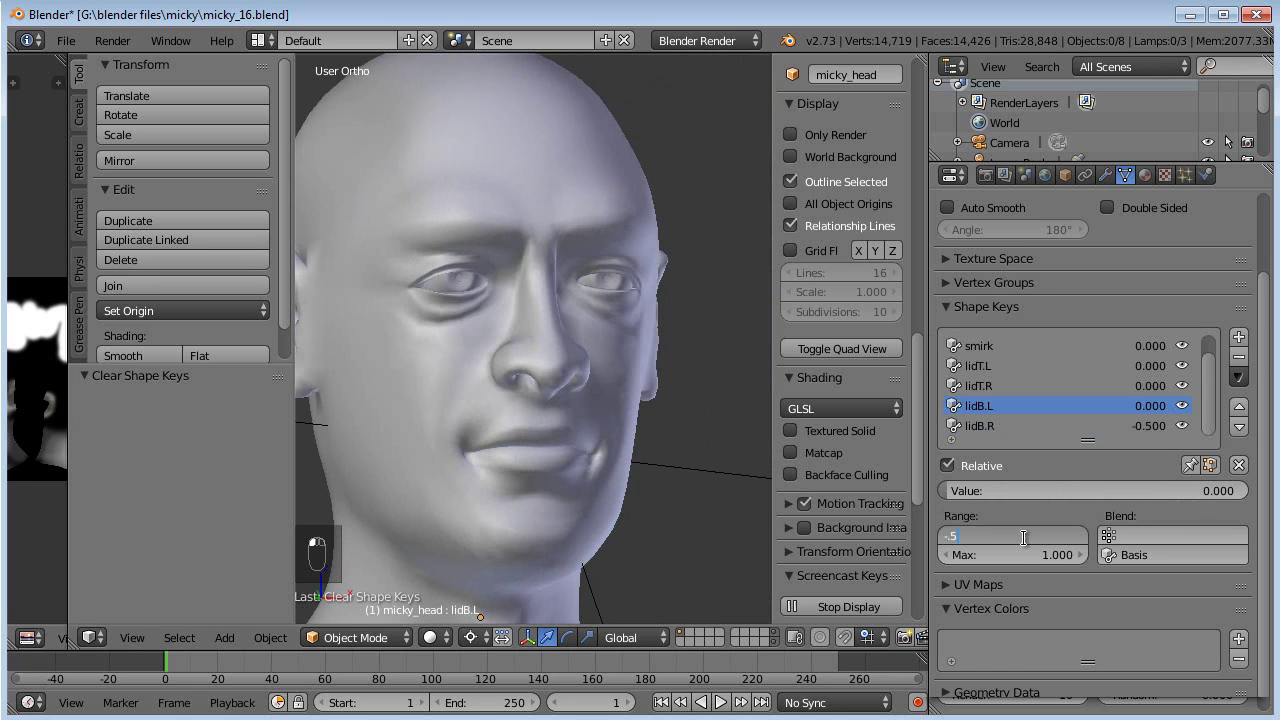
pyautogui.press('Return')
pyautogui.moveTo(1052, 490); pyautogui.dragTo(843, 489)
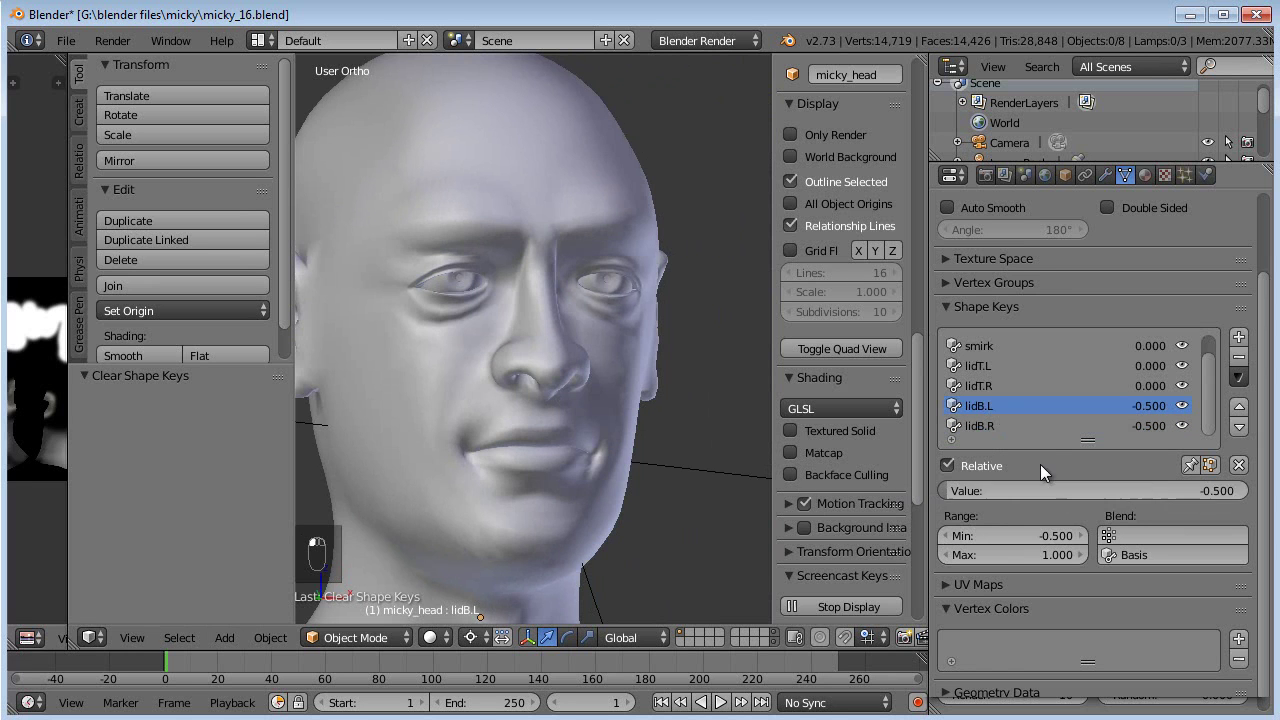
# - Set lidT.R and lidT.L to -0.5, inspect the wide-open eyes and clear all shape key values
pyautogui.moveTo(1062, 492); pyautogui.dragTo(947, 489)
pyautogui.click(1020, 368)
pyautogui.moveTo(1025, 489); pyautogui.dragTo(864, 487)
pyautogui.moveTo(625, 344); pyautogui.dragTo(579, 349, button='middle')
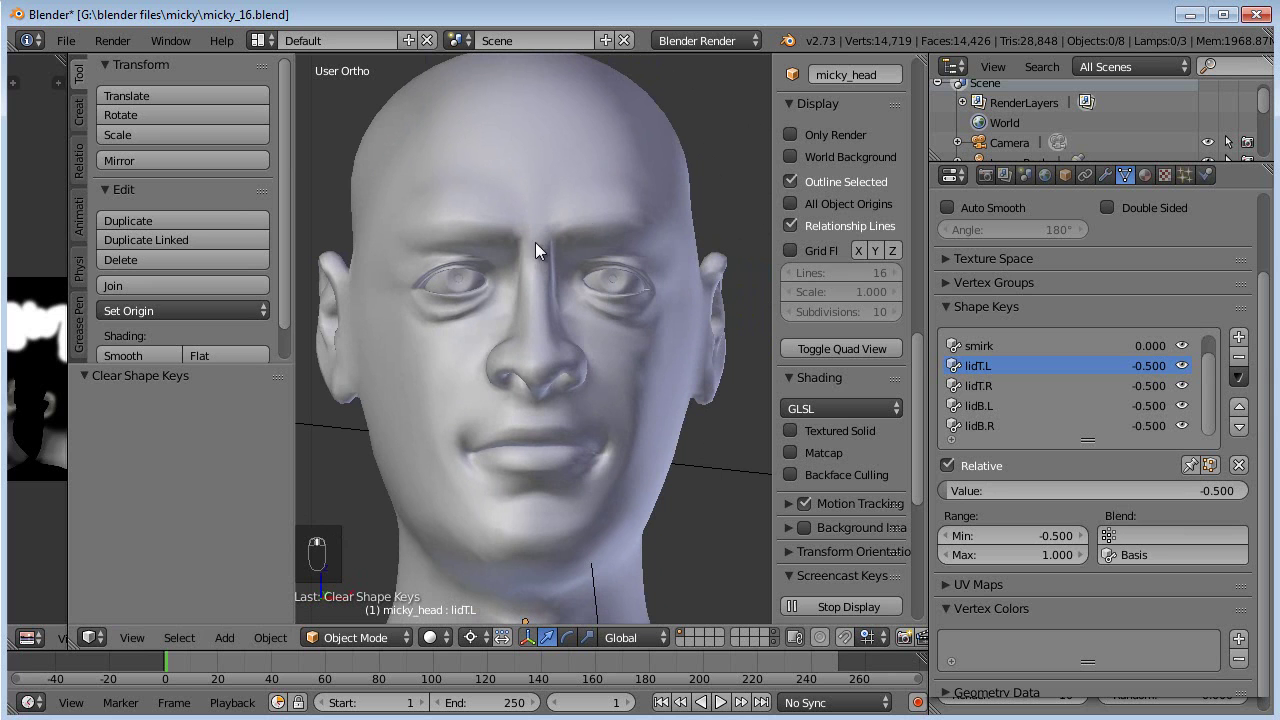
pyautogui.moveTo(512, 325); pyautogui.dragTo(486, 312, button='middle')
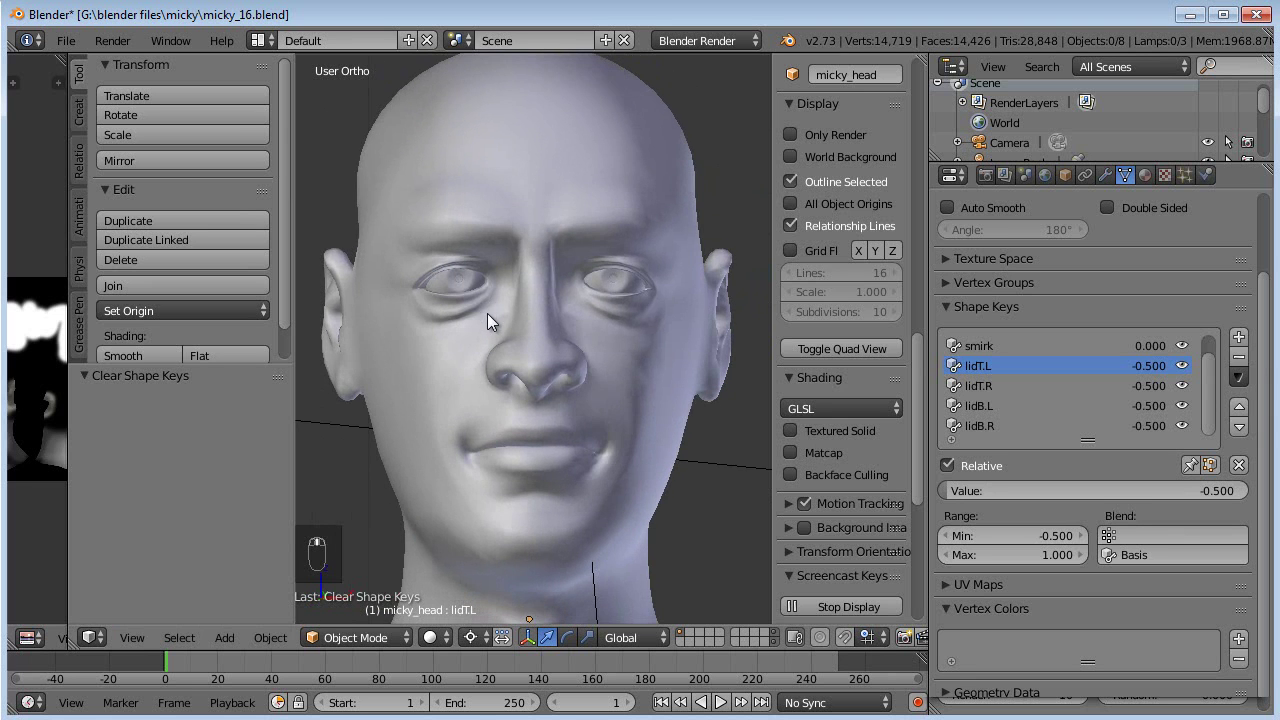
pyautogui.click(1237, 468)
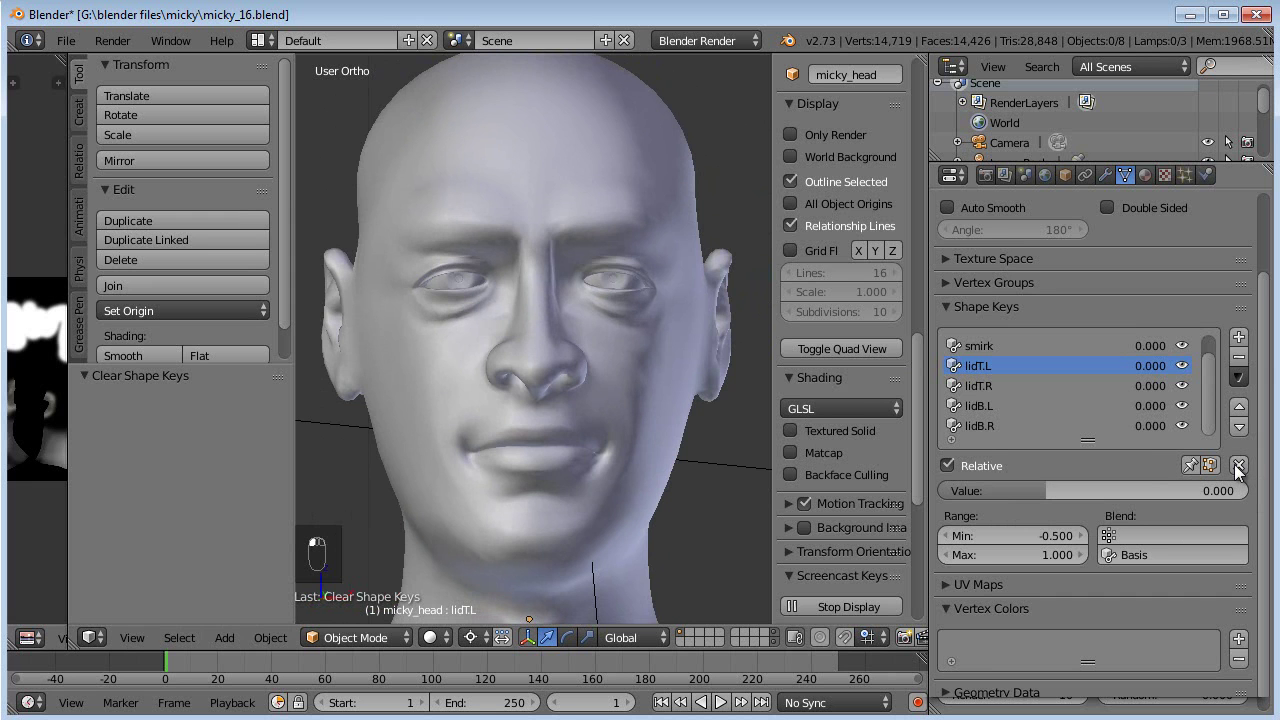
# - Add a new shape key named browUP.L and enter Edit Mode on the head
pyautogui.keyDown('shift'); pyautogui.moveTo(702, 421); pyautogui.dragTo(610, 375, button='middle'); pyautogui.keyUp('shift')
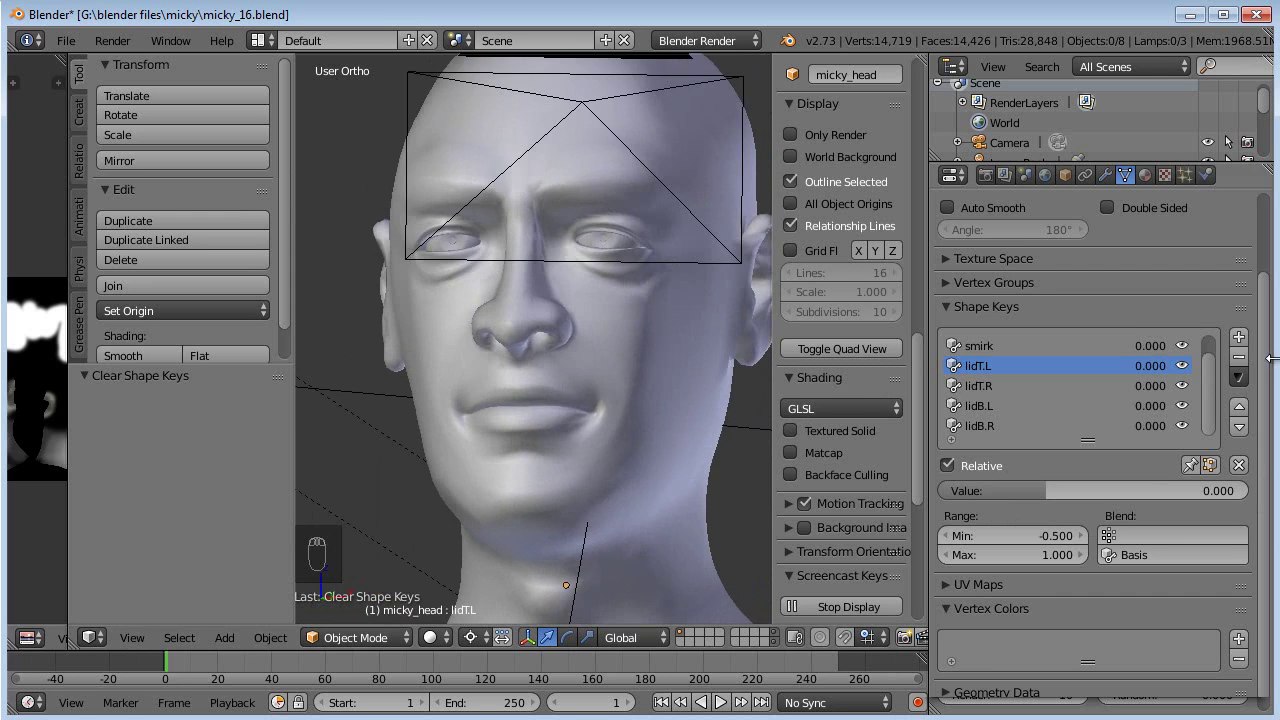
pyautogui.click(1240, 341)
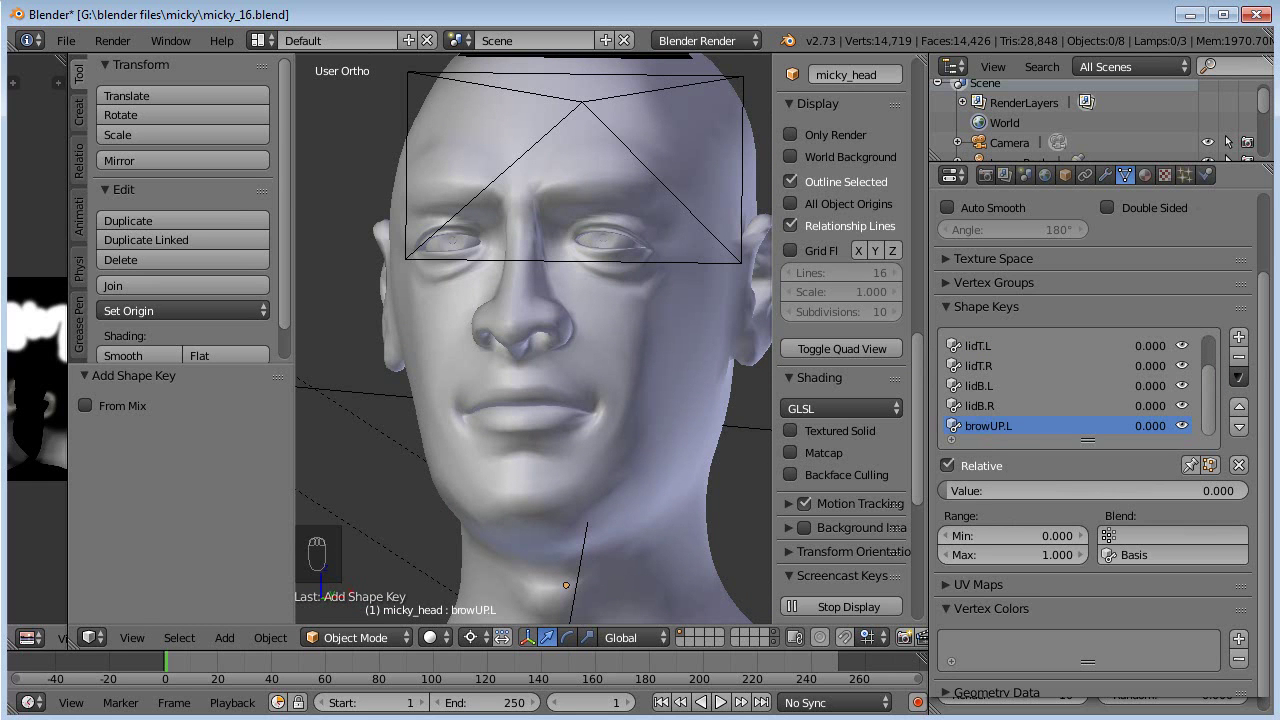
pyautogui.scroll(4, 706, 234)
pyautogui.moveTo(686, 306); pyautogui.dragTo(628, 306, button='middle')
pyautogui.press('Tab')
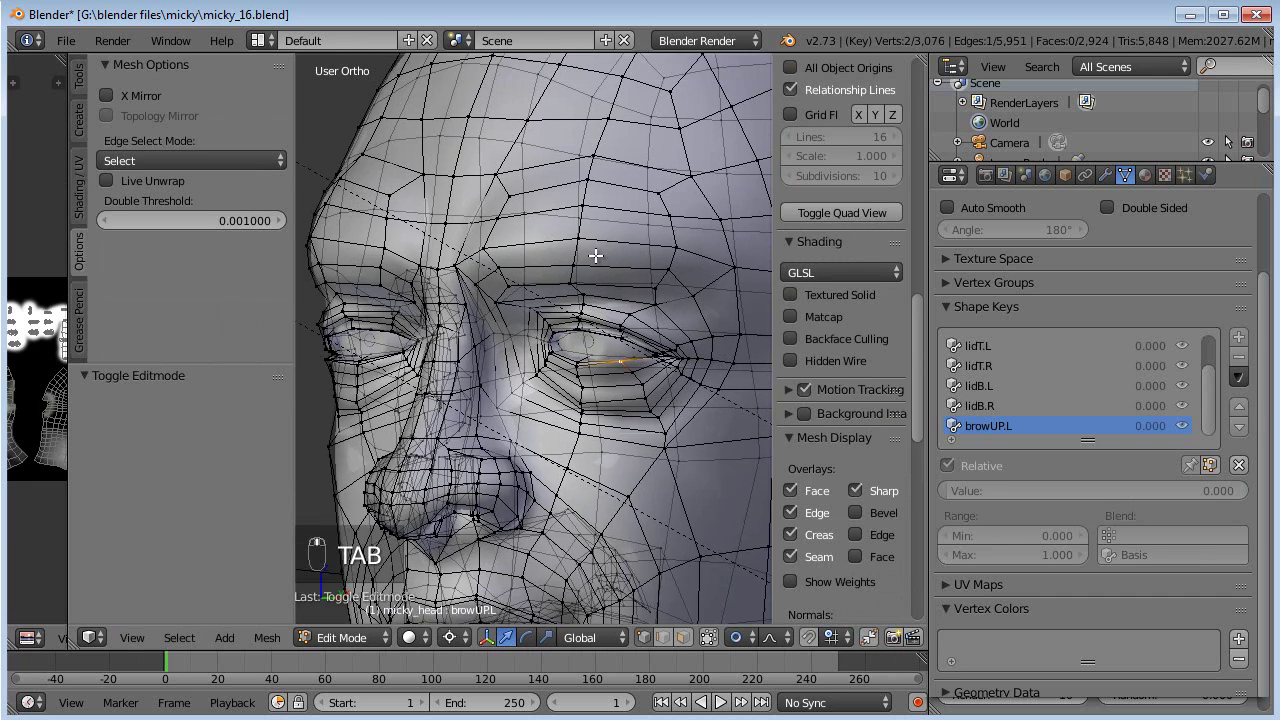
# - Raise the four vertices of the left brow ridge by about 0.024 with a proportional editing size of 0.16
pyautogui.keyDown('shift'); pyautogui.moveTo(601, 231); pyautogui.dragTo(587, 307, button='middle'); pyautogui.keyUp('shift')
pyautogui.scroll(2, 587, 307)
pyautogui.keyDown('alt'); pyautogui.click(677, 286); pyautogui.keyUp('alt')
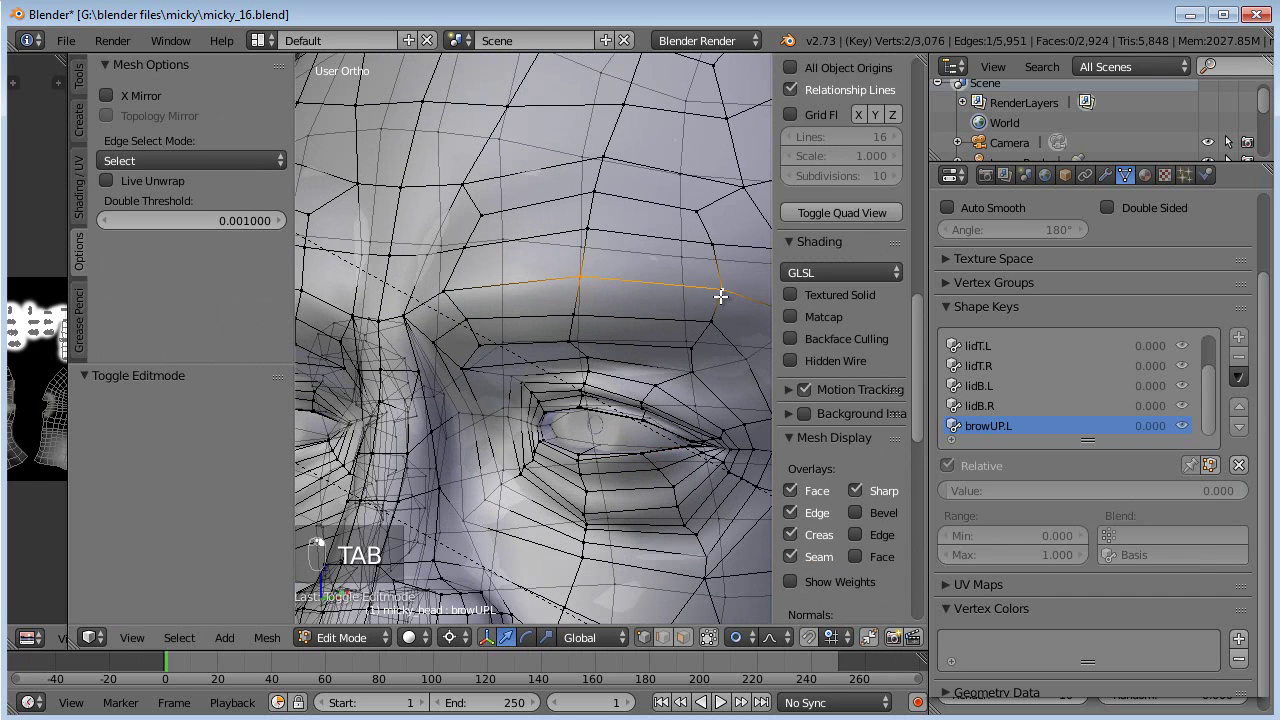
pyautogui.keyDown('shift'); pyautogui.rightClick(582, 318); pyautogui.keyUp('shift')
pyautogui.press('g')
pyautogui.press('z')
pyautogui.rightClick(707, 312)
pyautogui.press('g')
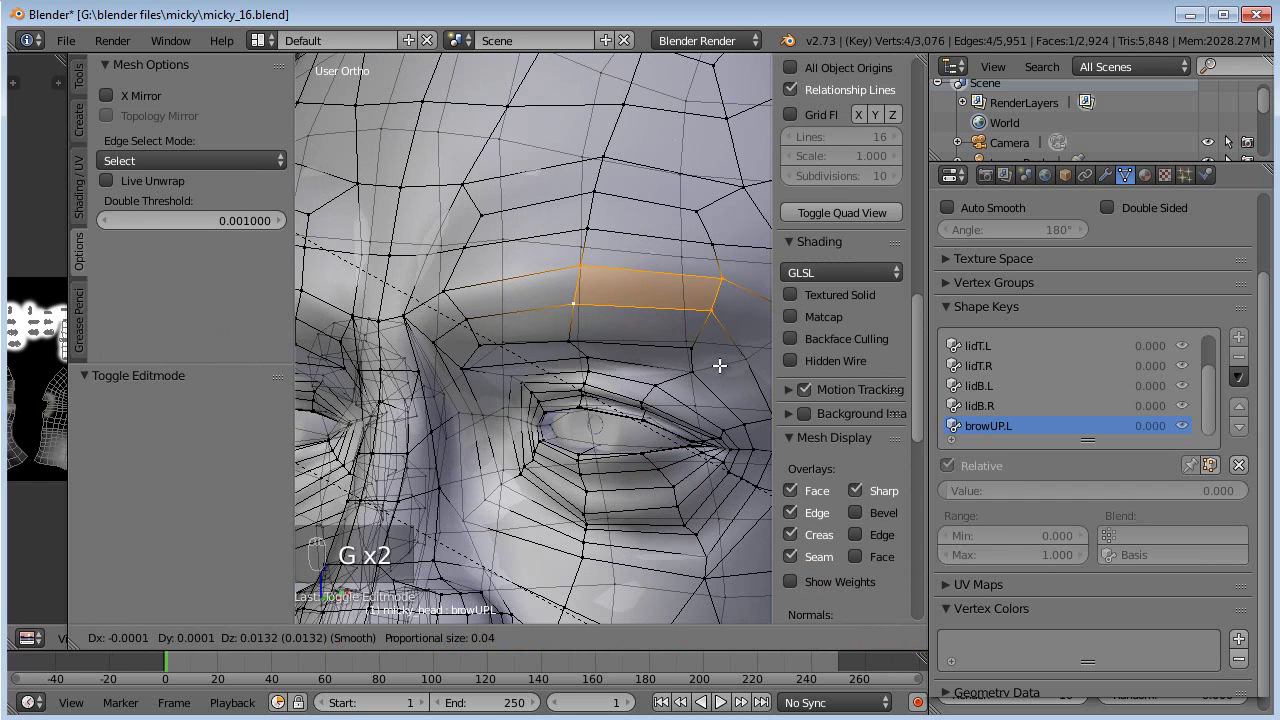
pyautogui.scroll(-7, 719, 366)
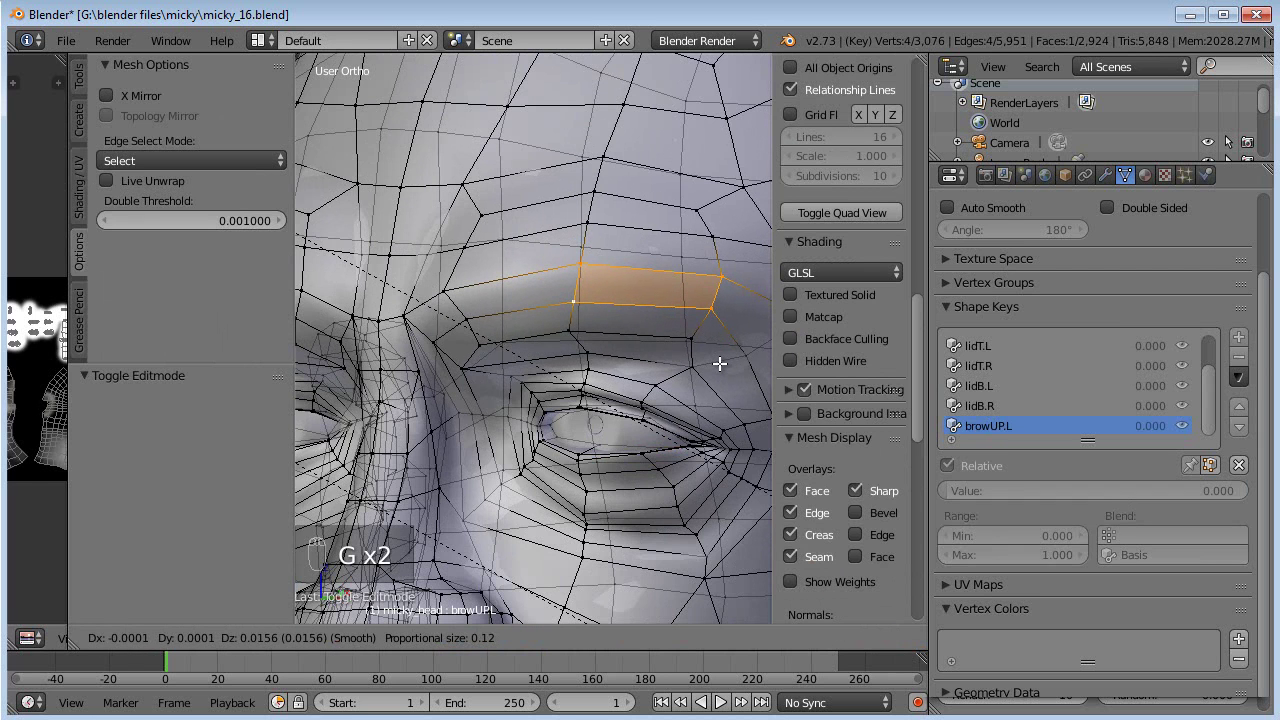
pyautogui.scroll(-1, 721, 358)
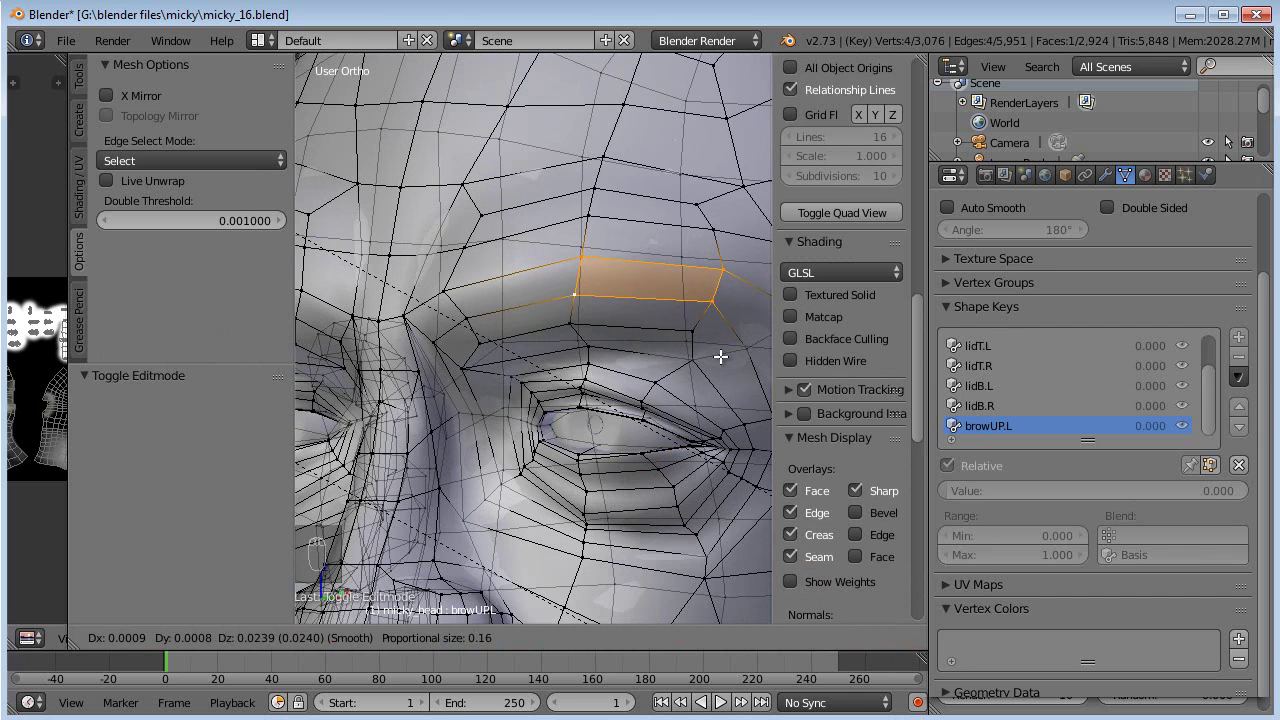
pyautogui.click(720, 357)
# - Raise a single vertex just above the left brow by about 0.004
pyautogui.keyDown('shift'); pyautogui.moveTo(681, 350); pyautogui.dragTo(570, 392, button='middle'); pyautogui.keyUp('shift')
pyautogui.rightClick(604, 277)
pyautogui.press('g')
pyautogui.click(604, 271)
pyautogui.moveTo(416, 343); pyautogui.dragTo(529, 329, button='middle')
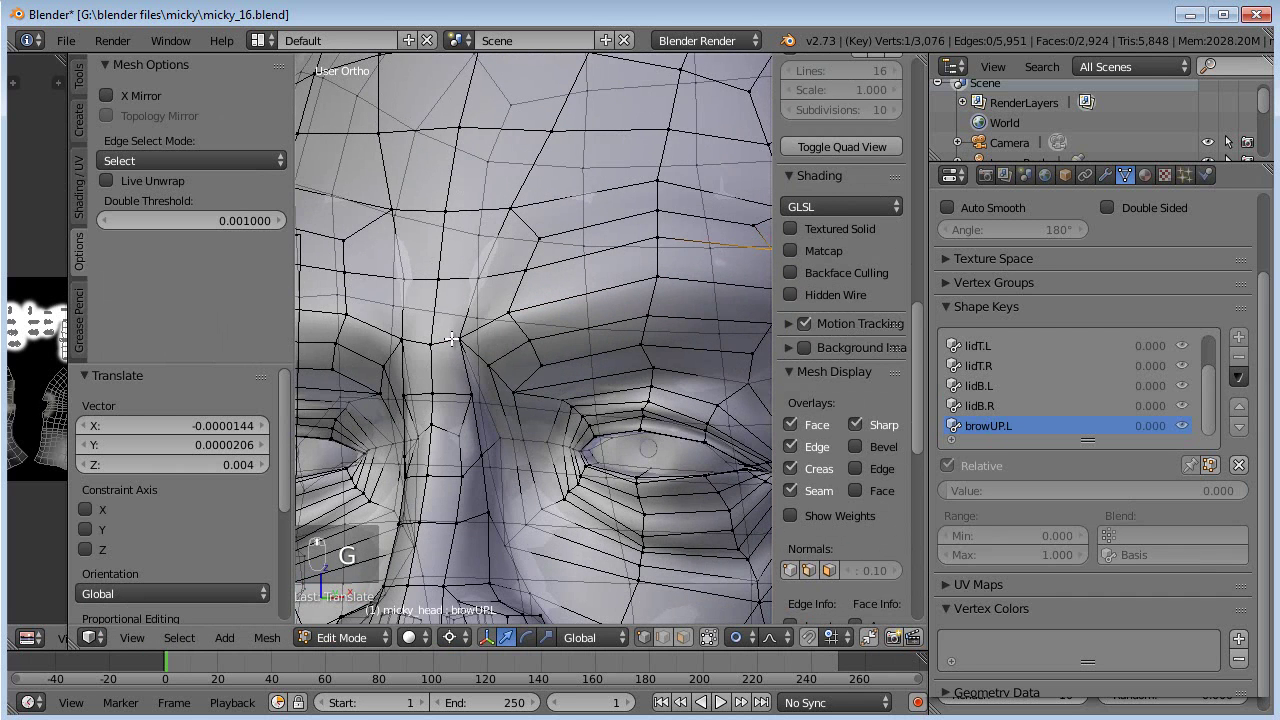
# - Adjust forehead vertices above the middle of the left brow, moving the last one up by about 0.008
pyautogui.press('g')
pyautogui.click(662, 222)
pyautogui.press('g')
pyautogui.click(664, 182)
pyautogui.press('g')
pyautogui.click(658, 203)
pyautogui.scroll(-3, 658, 203)
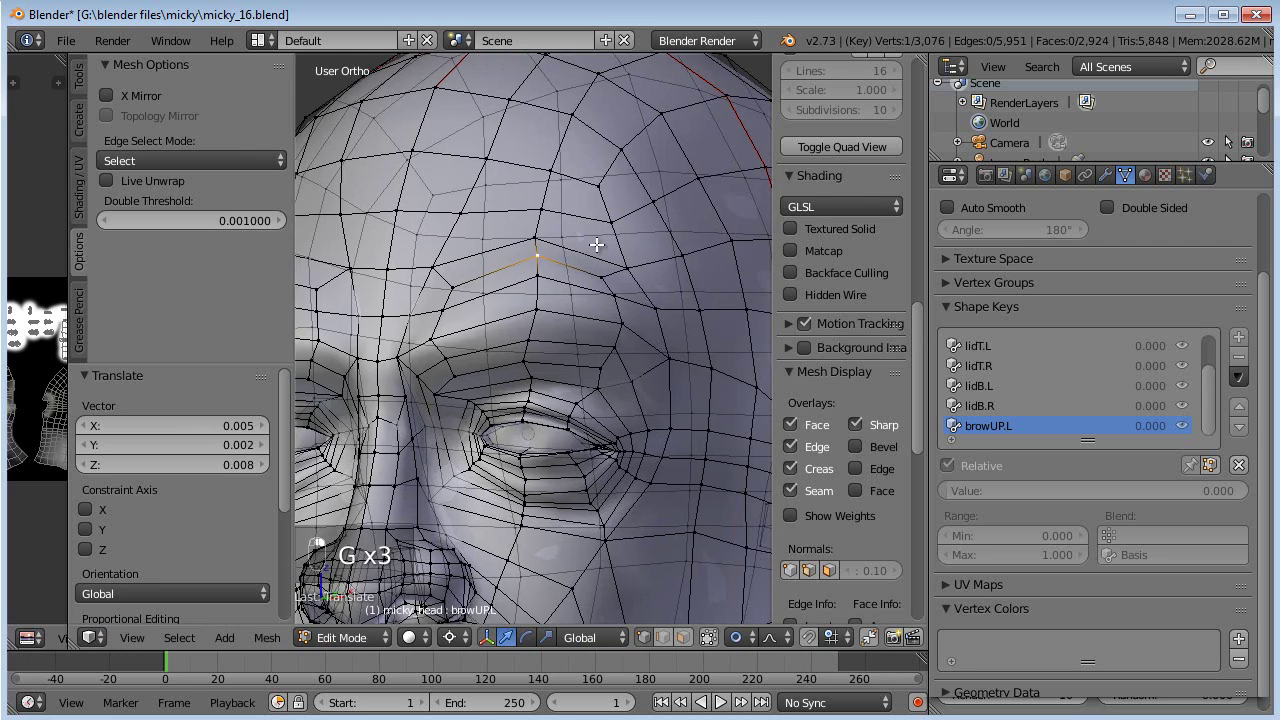
# - Adjust vertices above the brow's outer end towards the temple, raising the last one by about 0.009
pyautogui.press('g')
pyautogui.click(624, 267)
pyautogui.press('g')
pyautogui.click(636, 260)
pyautogui.press('g')
pyautogui.click(656, 298)
# - From an oblique side view, raise one forehead vertex above the brow by about 0.005 along the global Z axis
pyautogui.moveTo(591, 297); pyautogui.dragTo(493, 379, button='middle')
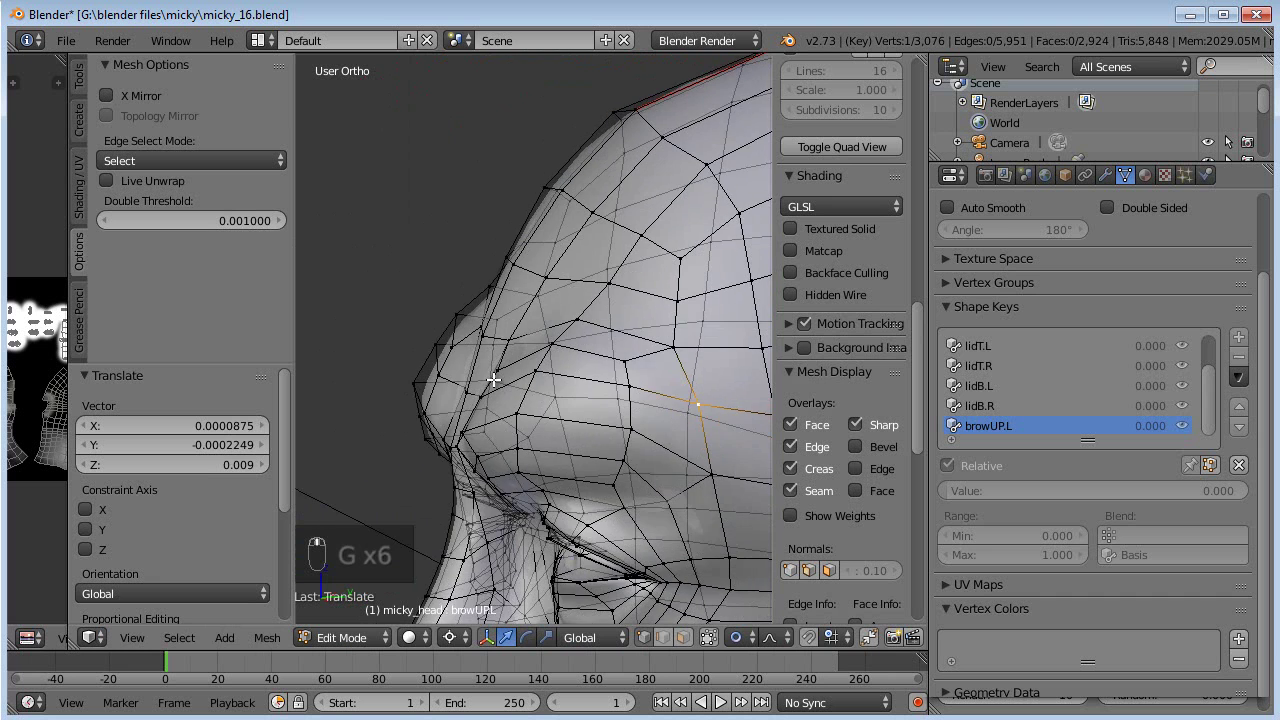
pyautogui.press('KP_3')
pyautogui.scroll(4, 552, 312)
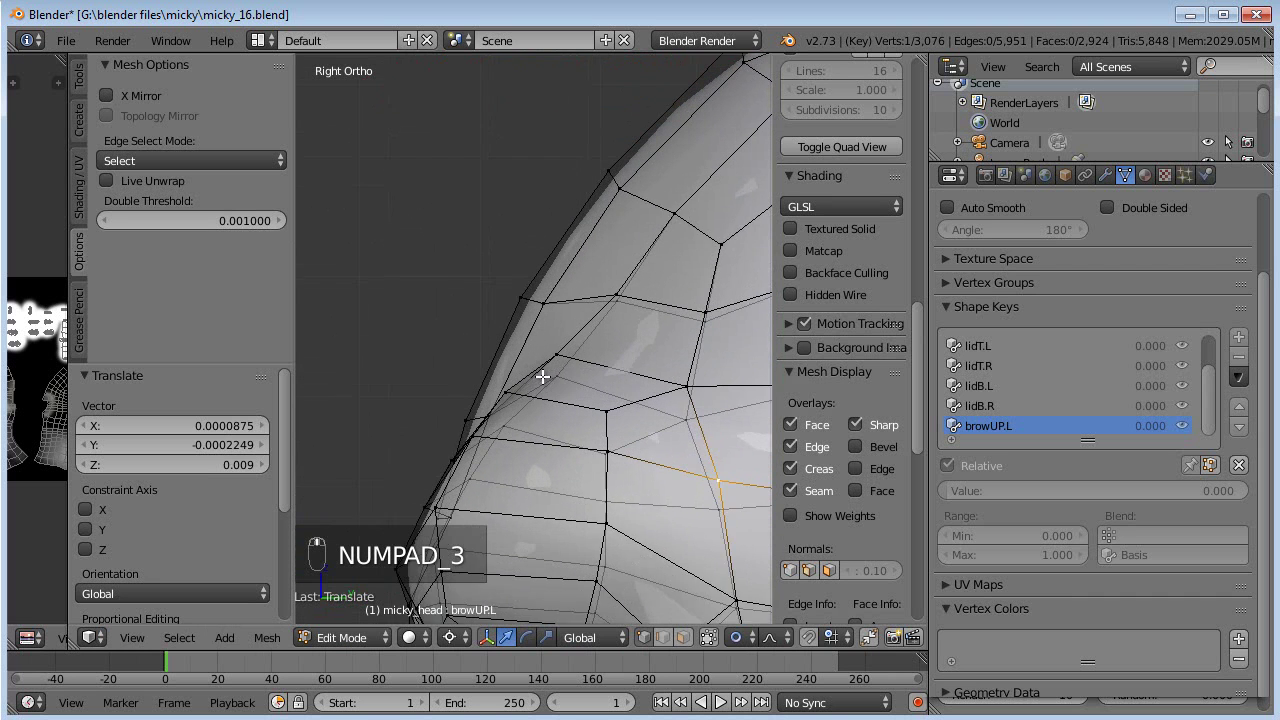
pyautogui.scroll(-2, 593, 358)
pyautogui.moveTo(593, 358); pyautogui.dragTo(549, 392, button='middle')
pyautogui.press('g')
pyautogui.press('z')
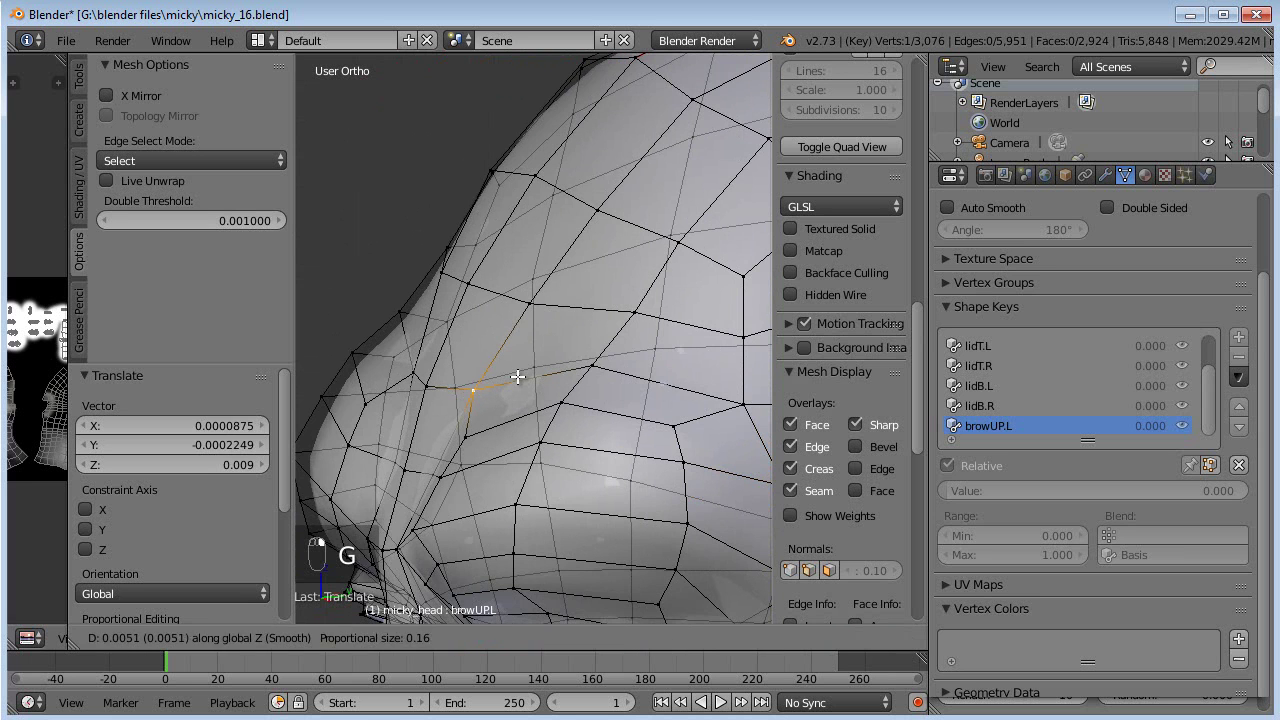
pyautogui.click(517, 375)
# - In the right side view, move two neighbouring forehead vertices forward by about 0.01 and down by about 0.006
pyautogui.keyDown('shift'); pyautogui.moveTo(538, 330); pyautogui.dragTo(481, 360, button='middle'); pyautogui.keyUp('shift')
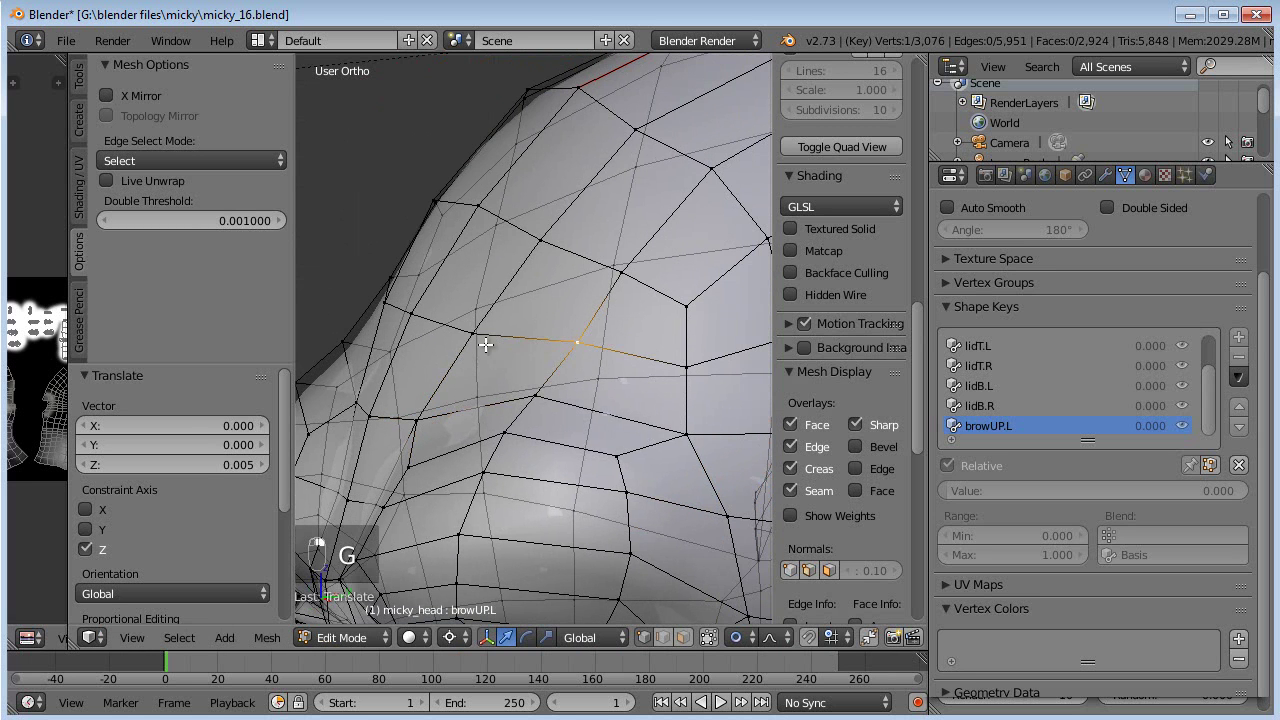
pyautogui.keyDown('shift'); pyautogui.rightClick(475, 333); pyautogui.keyUp('shift')
pyautogui.press('KP_3')
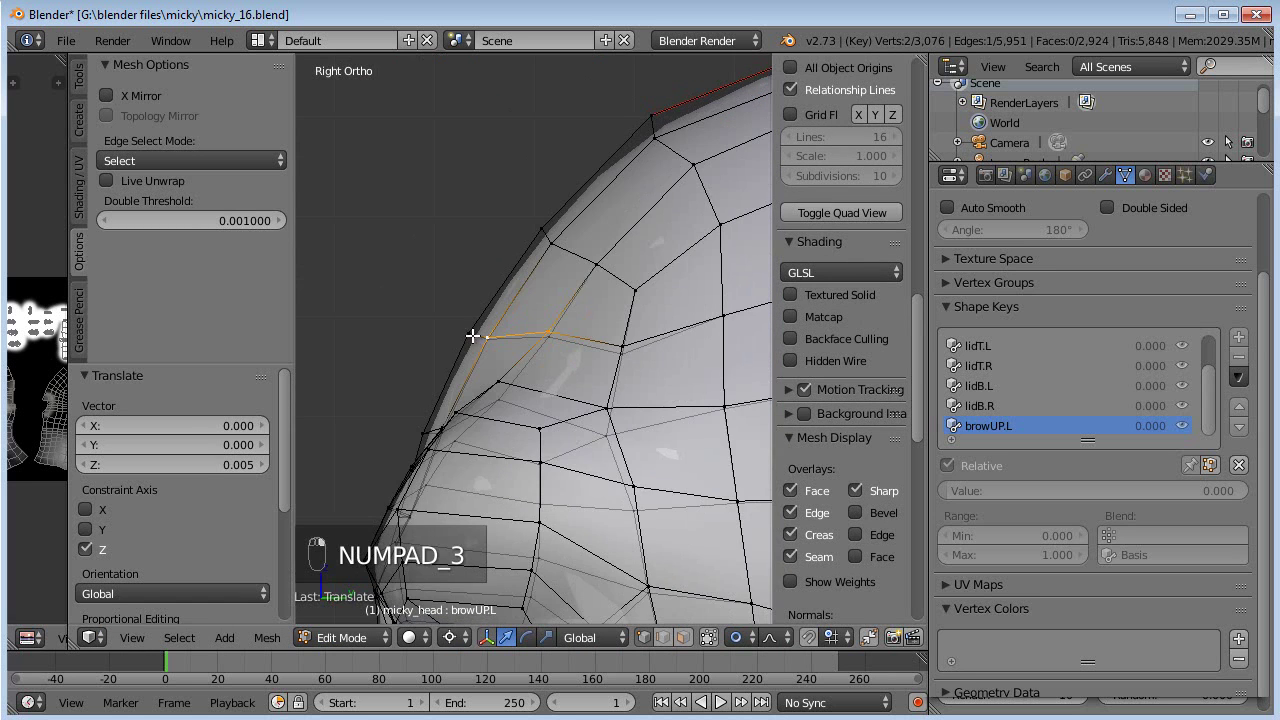
pyautogui.press('g')
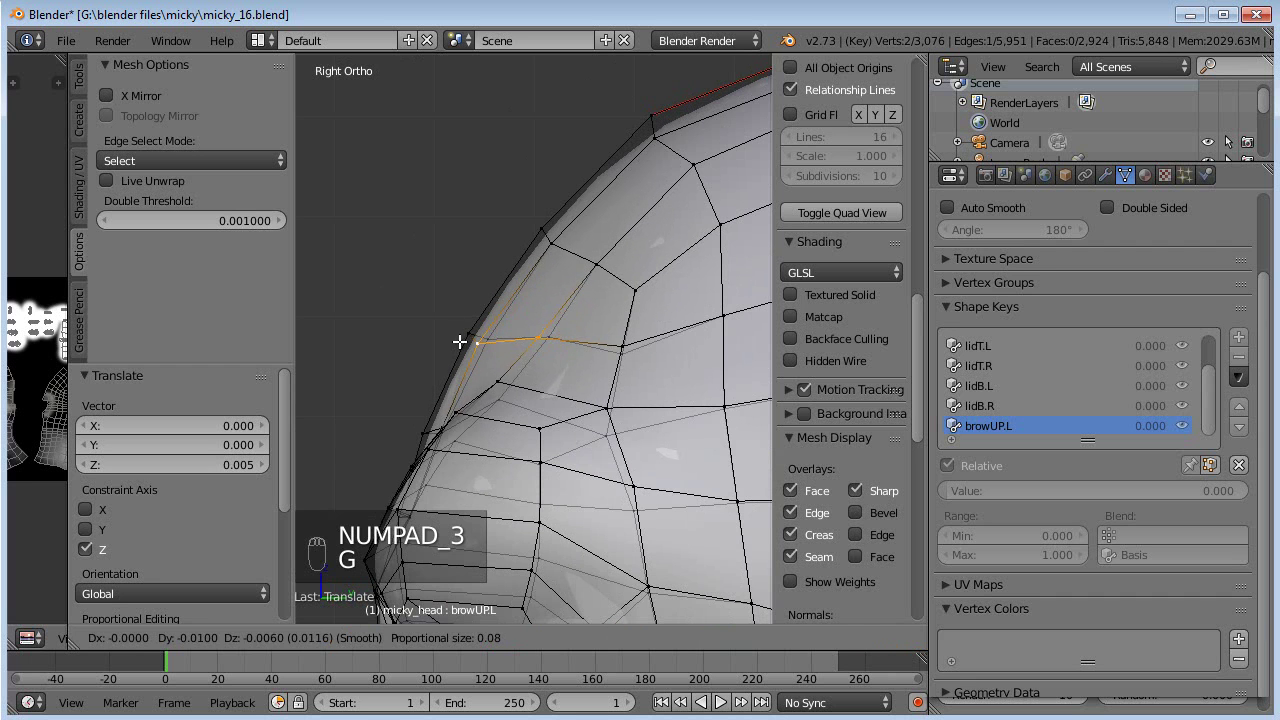
pyautogui.click(459, 342)
# - Reposition forehead vertices above the left brow to follow the forehead curve, checking from the side and front
pyautogui.rightClick(528, 337)
pyautogui.press('g')
pyautogui.click(555, 328)
pyautogui.press('g')
pyautogui.click(523, 370)
pyautogui.moveTo(502, 369); pyautogui.dragTo(768, 388, button='middle')
pyautogui.press('g')
pyautogui.click(527, 425)
# - Nudge four more vertices above the left brow to smooth the raised area of the forehead
pyautogui.rightClick(606, 374)
pyautogui.press('g')
pyautogui.click(620, 376)
pyautogui.moveTo(622, 377); pyautogui.dragTo(614, 392, button='middle')
pyautogui.press('g')
pyautogui.click(677, 348)
pyautogui.rightClick(602, 325)
pyautogui.press('g')
pyautogui.click(610, 332)
pyautogui.rightClick(643, 297)
pyautogui.press('g')
pyautogui.click(648, 302)
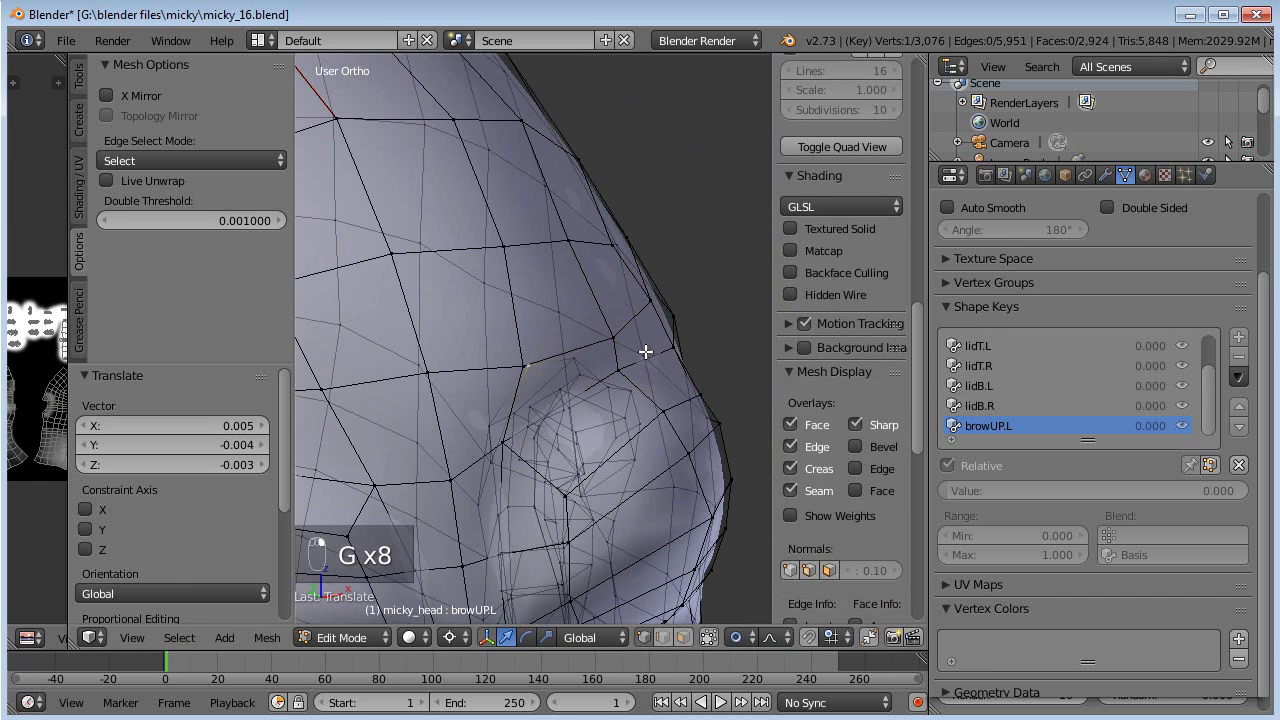
# - Pull the forehead vertex above the brow forward by about 0.011 along Y
pyautogui.scroll(3, 481, 350)
pyautogui.scroll(-3, 457, 343)
pyautogui.press('g')
pyautogui.click(457, 343)
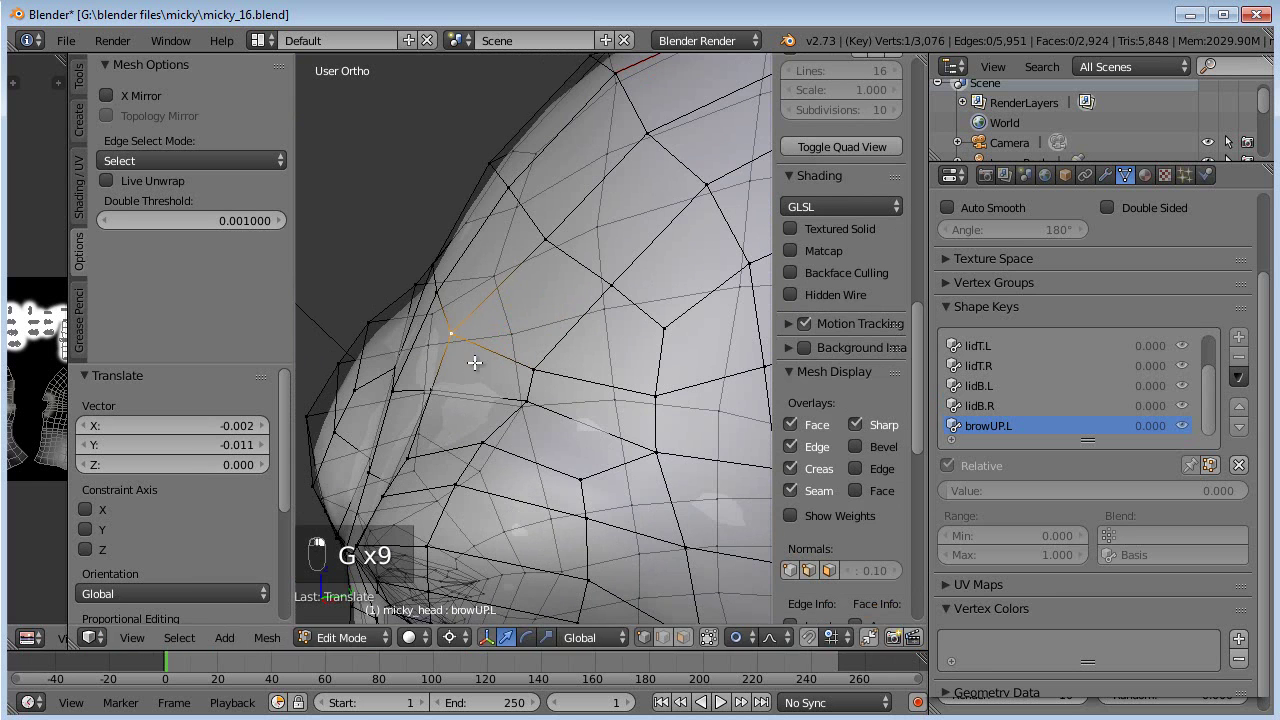
# - Leave Edit Mode, set the browUP.L value to 1 and inspect the raised left brow from several angles
pyautogui.scroll(-2, 580, 443)
pyautogui.press('Tab')
pyautogui.moveTo(604, 424); pyautogui.dragTo(712, 413, button='middle')
pyautogui.moveTo(956, 490); pyautogui.dragTo(1220, 488)
pyautogui.moveTo(640, 310); pyautogui.dragTo(531, 287, button='middle')
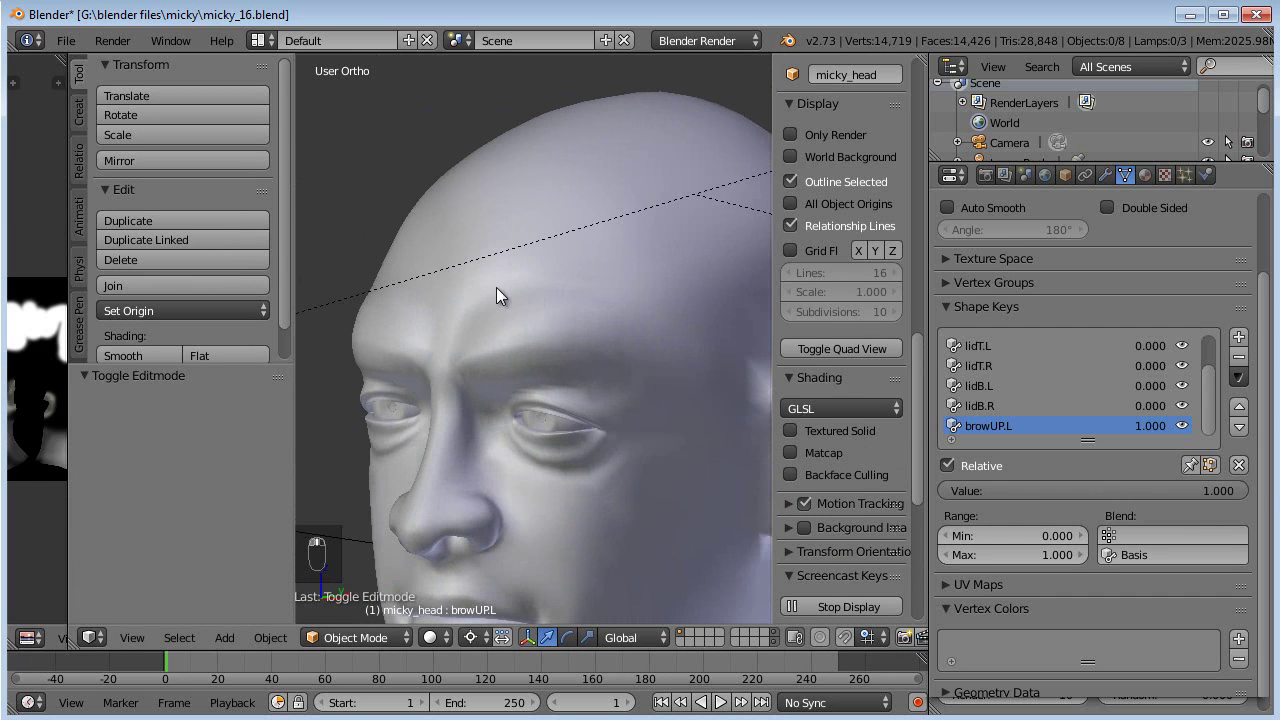
pyautogui.moveTo(1116, 489); pyautogui.dragTo(1159, 460)
pyautogui.moveTo(470, 462); pyautogui.dragTo(636, 402, button='middle')
# - Create a new shape key from the current mix, name it browUP.R and mirror it without topology mirroring
pyautogui.press('KP_1')
pyautogui.keyDown('shift'); pyautogui.moveTo(536, 414); pyautogui.dragTo(609, 479, button='middle'); pyautogui.keyUp('shift')
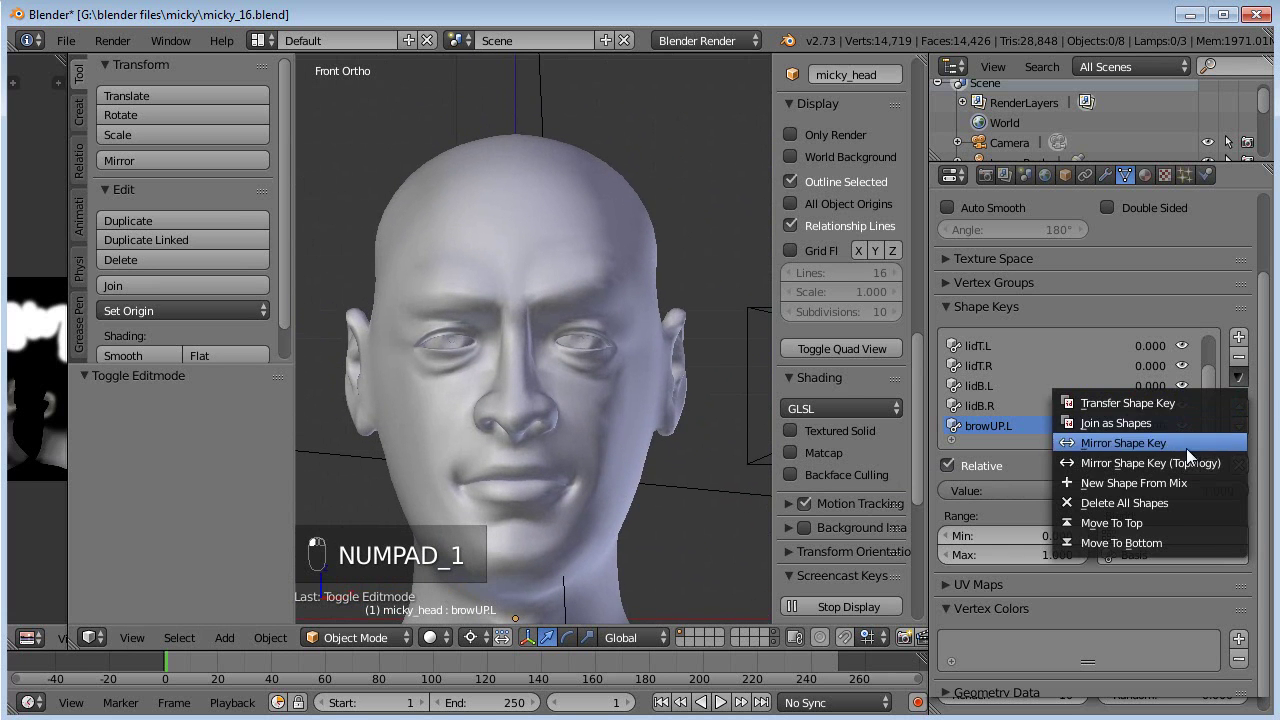
pyautogui.click(1165, 484)
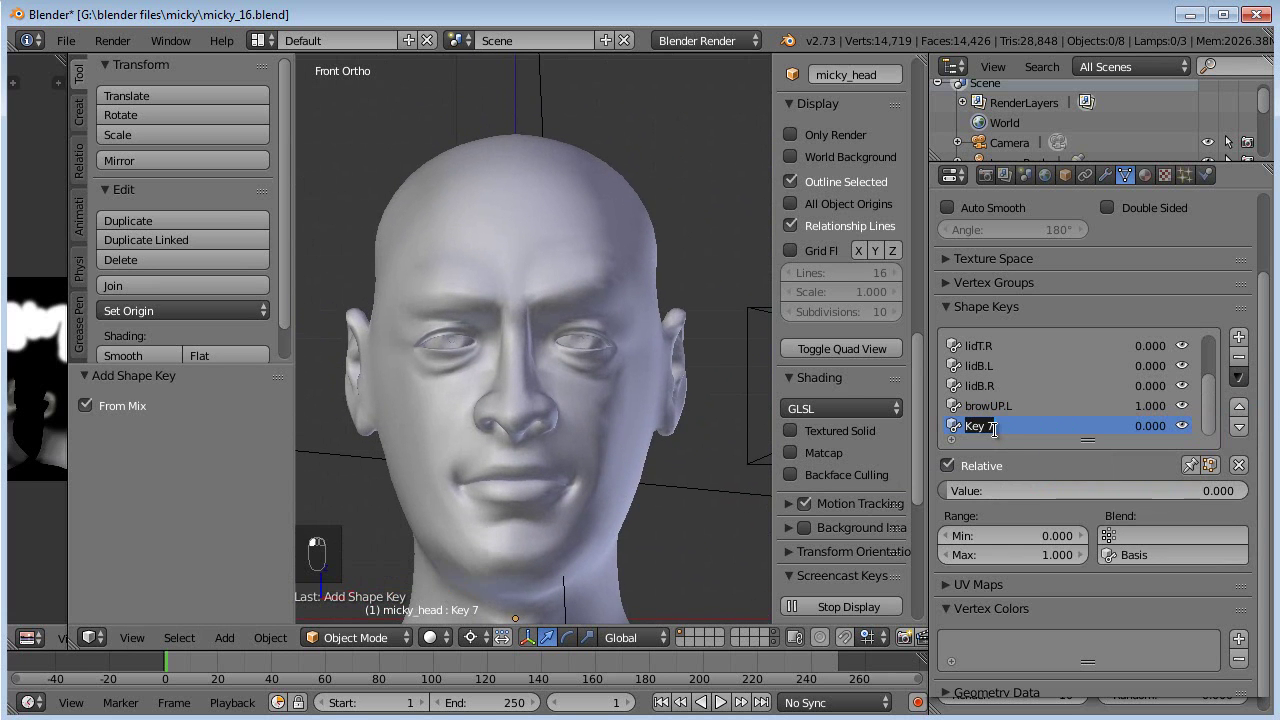
pyautogui.press('BackSpace')
pyautogui.write('ow')
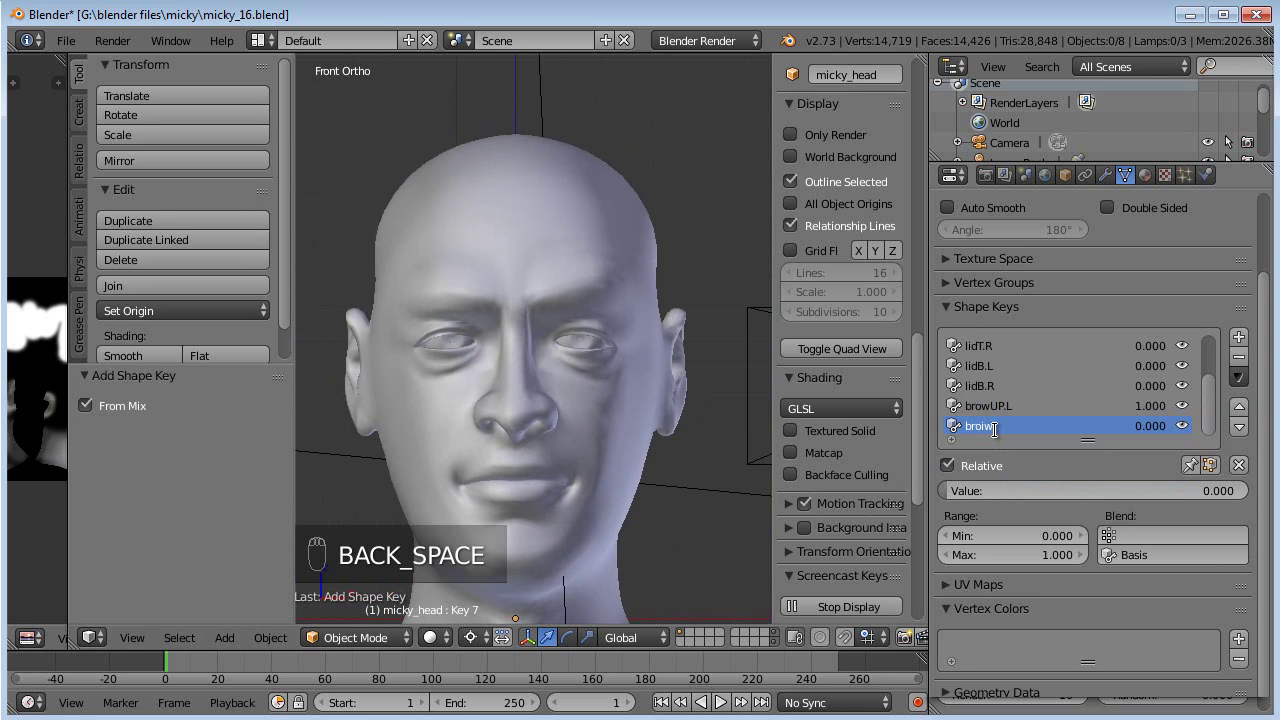
pyautogui.press('BackSpace')
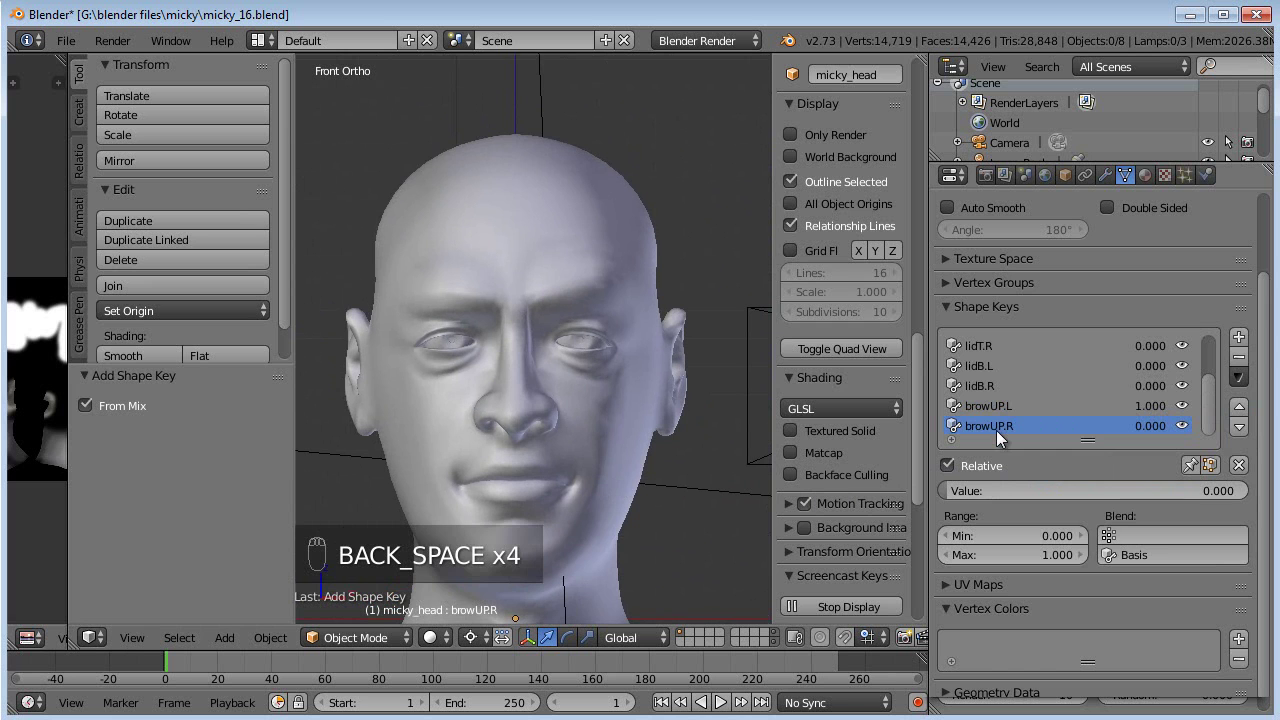
pyautogui.click(1238, 377)
pyautogui.click(1160, 444)
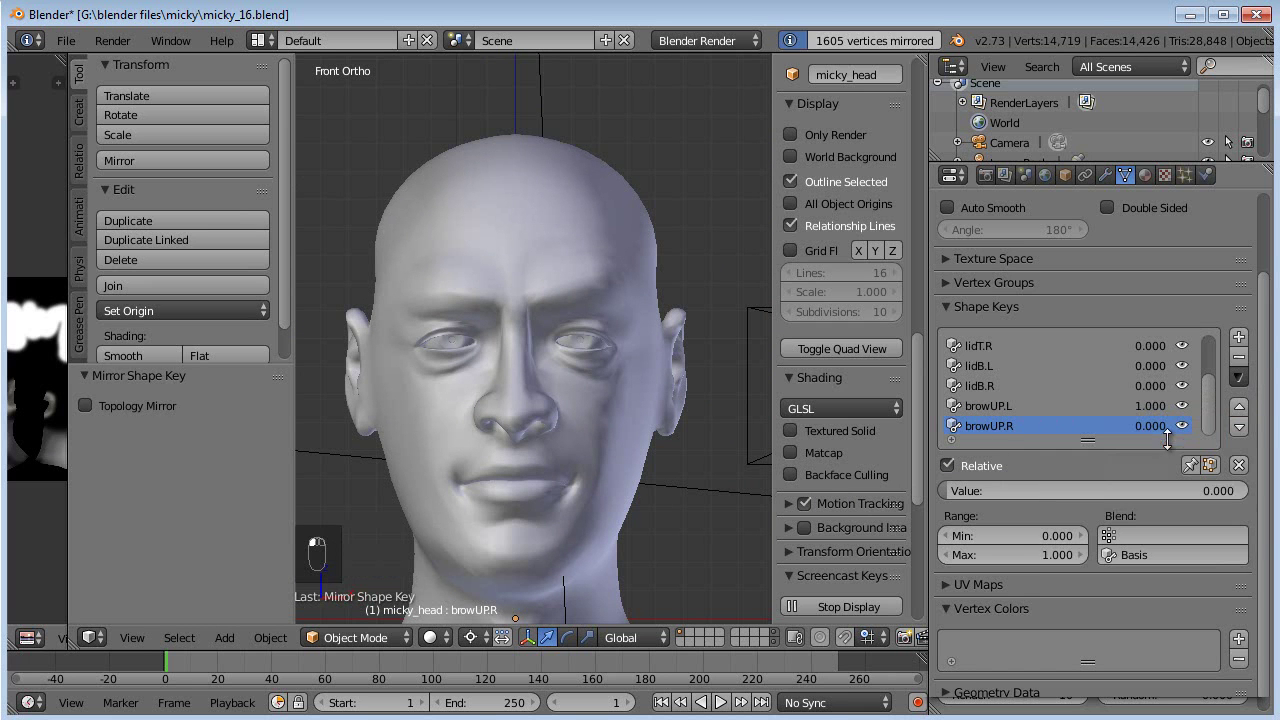
# - Set browUP.R to 1, raise the lidB.L and lidB.R values, and inspect the combined expression on the face
pyautogui.moveTo(979, 508); pyautogui.dragTo(996, 490)
pyautogui.moveTo(558, 413)
pyautogui.mouseDown(button='middle')
pyautogui.moveTo(544, 414)
pyautogui.moveTo(562, 414)
pyautogui.mouseUp(button='middle')
pyautogui.scroll(1, 990, 364)
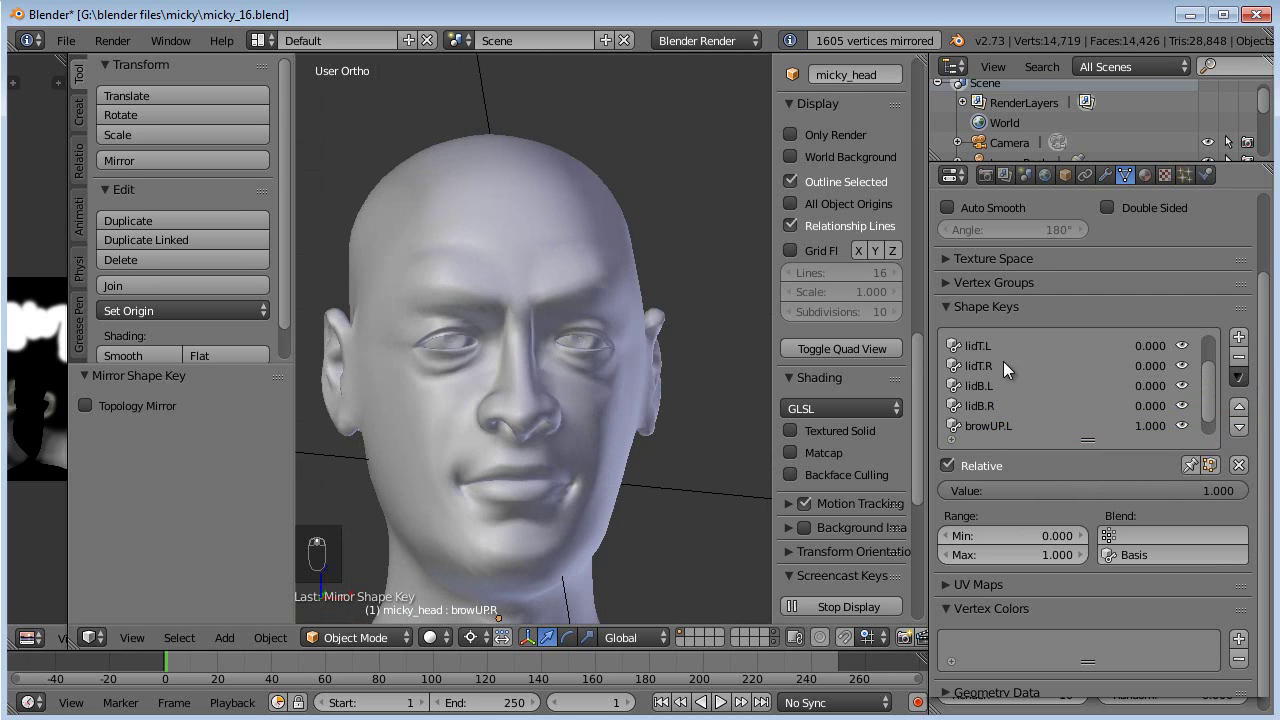
pyautogui.click(1033, 386)
pyautogui.moveTo(1051, 494); pyautogui.dragTo(1270, 497)
pyautogui.click(1040, 405)
pyautogui.moveTo(1100, 492); pyautogui.dragTo(1262, 497)
pyautogui.moveTo(710, 432); pyautogui.dragTo(450, 392, button='middle')
# - Clear all shape key values and add a new shape key named browDWN.L
pyautogui.click(1238, 465)
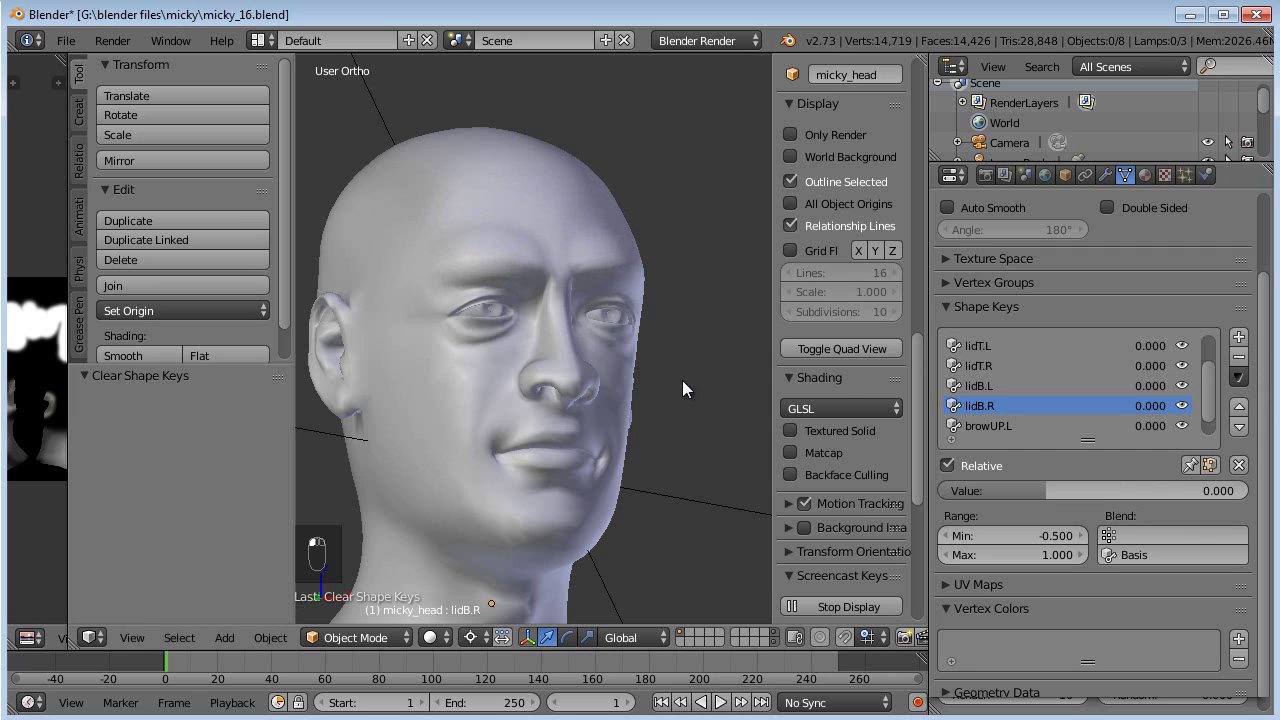
pyautogui.moveTo(689, 387); pyautogui.dragTo(593, 380, button='middle')
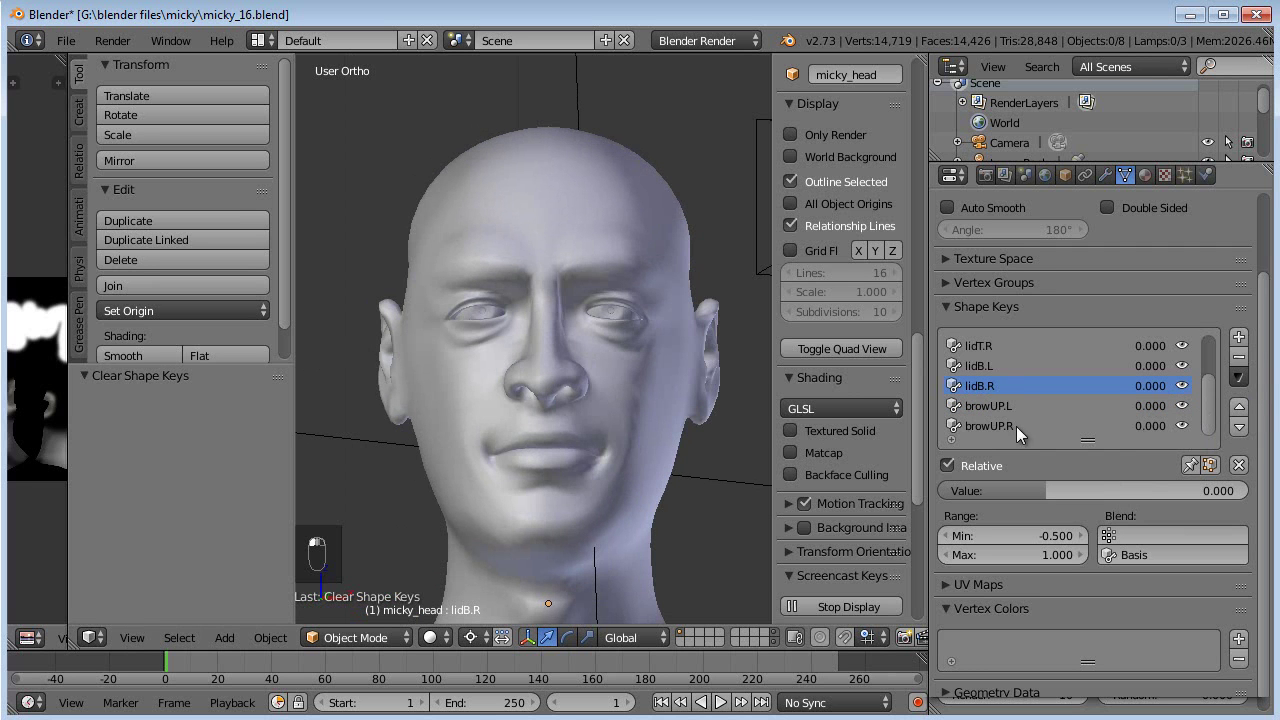
pyautogui.click(1240, 340)
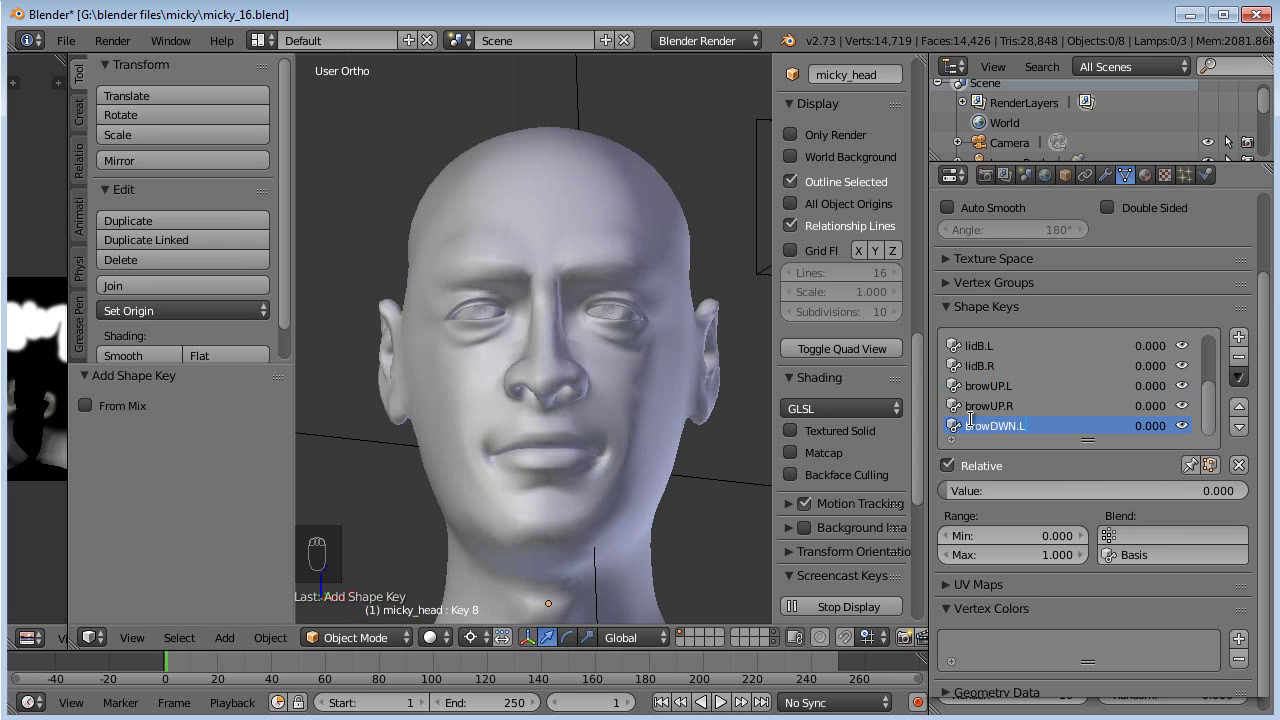
# - Enter Edit Mode and lower two vertices at the middle of the left brow, the first by about 0.013
pyautogui.moveTo(522, 348)
pyautogui.mouseDown(button='middle')
pyautogui.moveTo(548, 339)
pyautogui.moveTo(512, 365)
pyautogui.mouseUp(button='middle')
pyautogui.scroll(4, 512, 365)
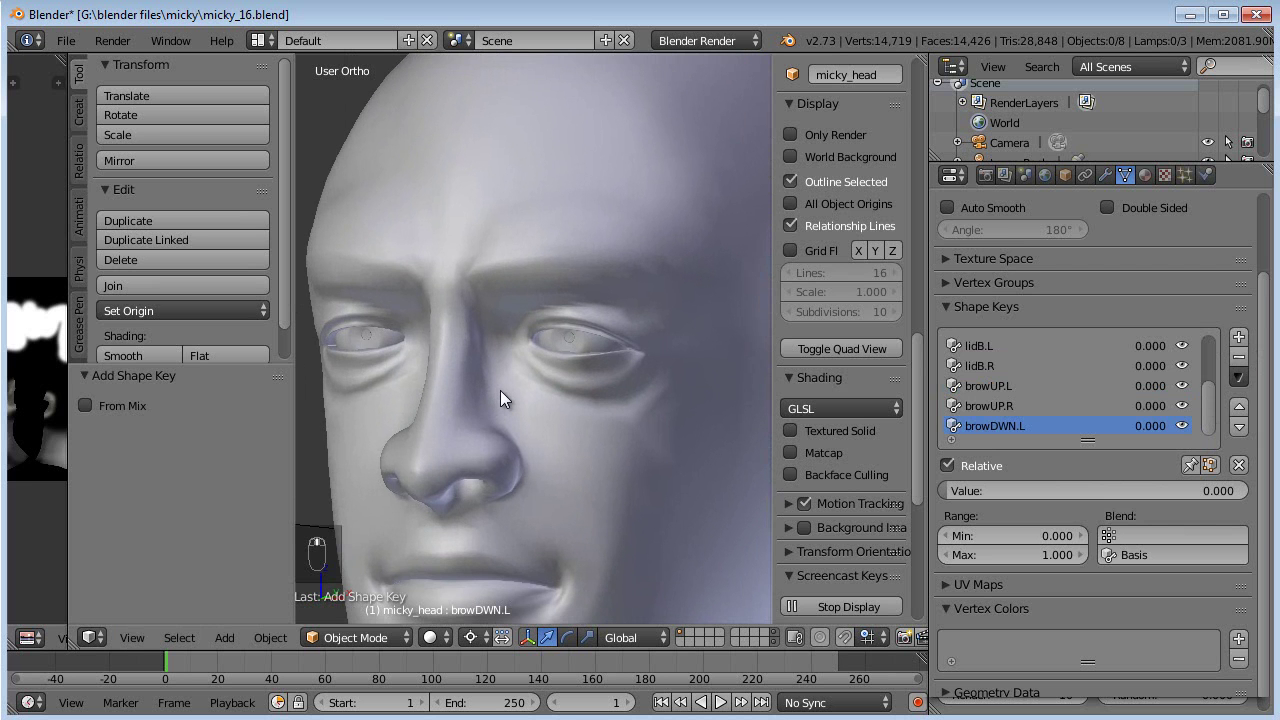
pyautogui.press('Tab')
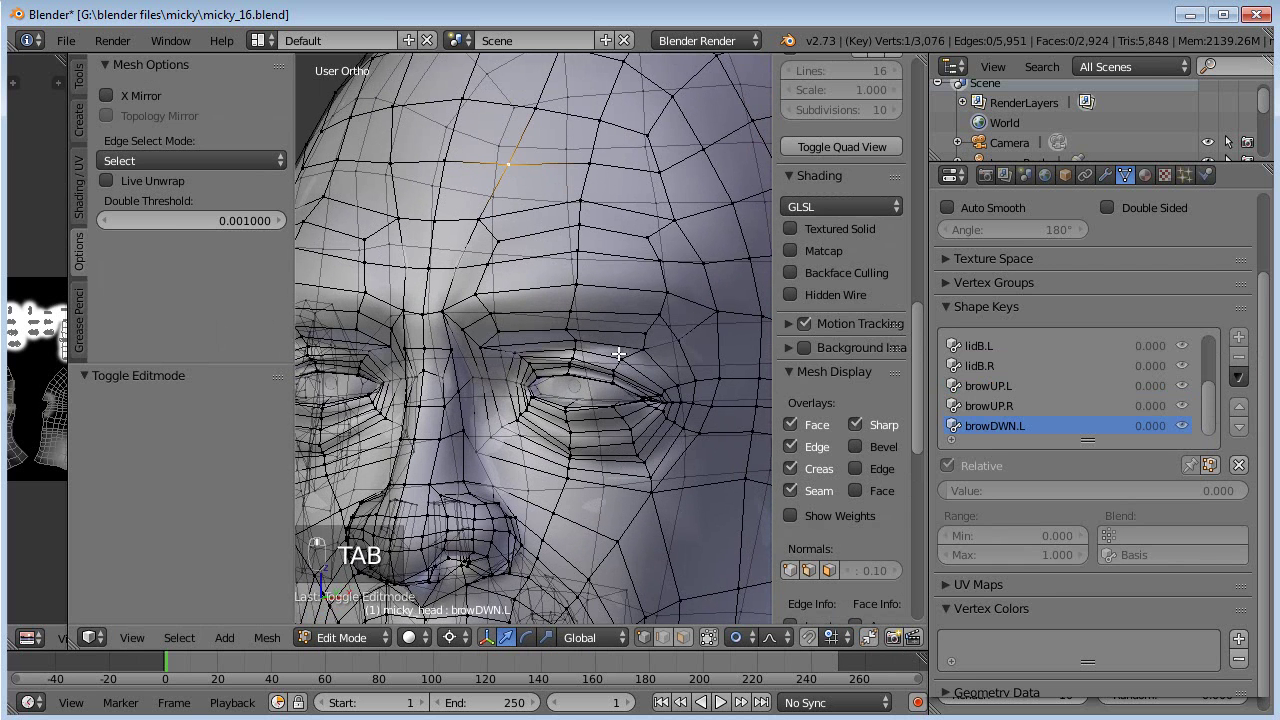
pyautogui.scroll(2, 589, 314)
pyautogui.rightClick(580, 300)
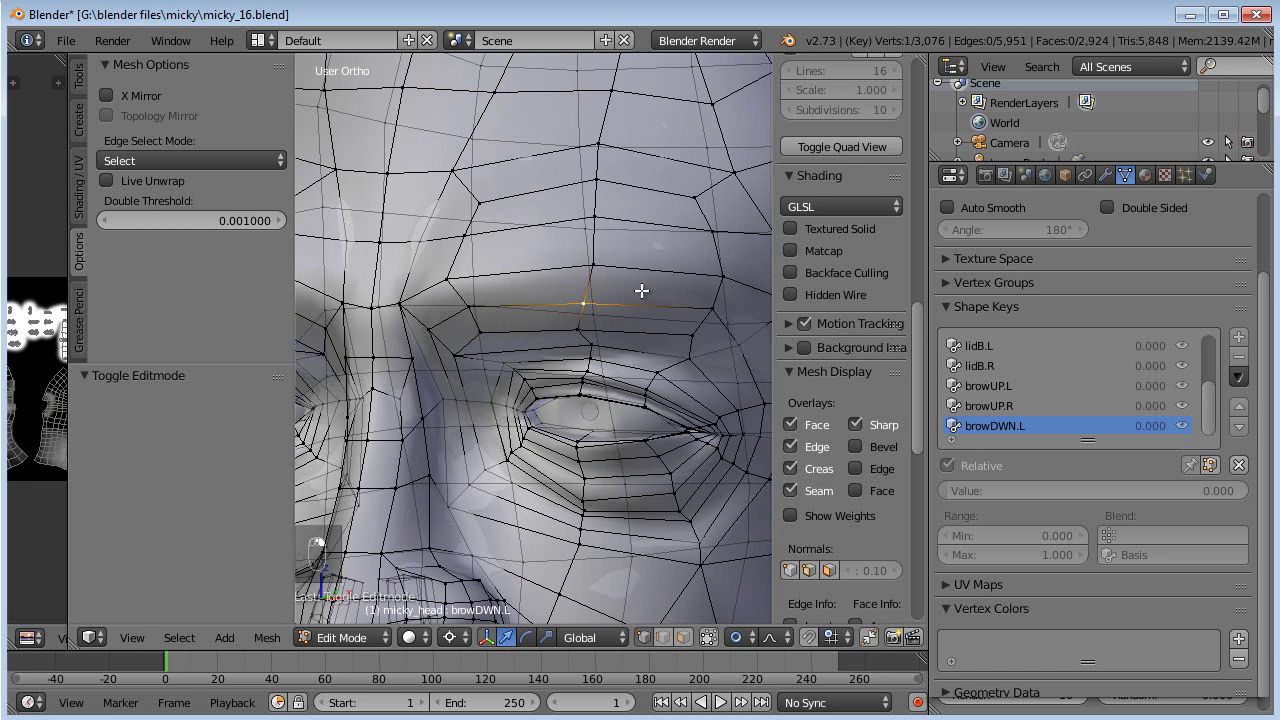
pyautogui.press('g')
pyautogui.click(641, 301)
pyautogui.rightClick(600, 271)
pyautogui.press('g')
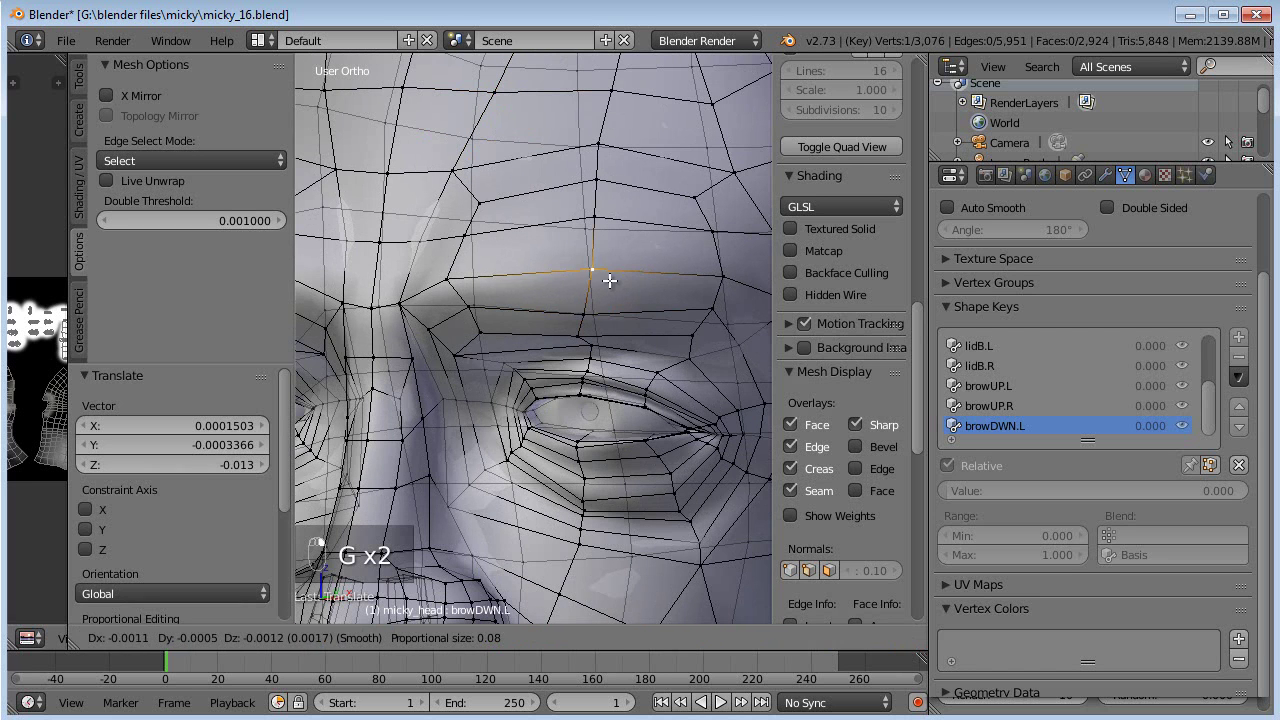
pyautogui.click(610, 287)
# - Pull the outer vertices of the left brow down and adjust their position against the brow ridge
pyautogui.rightClick(691, 310)
pyautogui.press('g')
pyautogui.click(704, 316)
pyautogui.rightClick(711, 309)
pyautogui.press('g')
pyautogui.click(711, 325)
pyautogui.press('g')
pyautogui.click(569, 300)
# - Lower the brow-ridge vertex and three forehead vertices above the left brow
pyautogui.rightClick(591, 275)
pyautogui.press('g')
pyautogui.click(592, 285)
pyautogui.rightClick(612, 225)
pyautogui.press('g')
pyautogui.click(610, 239)
pyautogui.rightClick(613, 187)
pyautogui.press('g')
pyautogui.click(615, 209)
pyautogui.rightClick(696, 196)
pyautogui.press('g')
pyautogui.click(698, 207)
# - Lower two vertices at the outer end of the left brow in the right side view
pyautogui.moveTo(645, 300); pyautogui.dragTo(569, 297, button='middle')
pyautogui.press('KP_3')
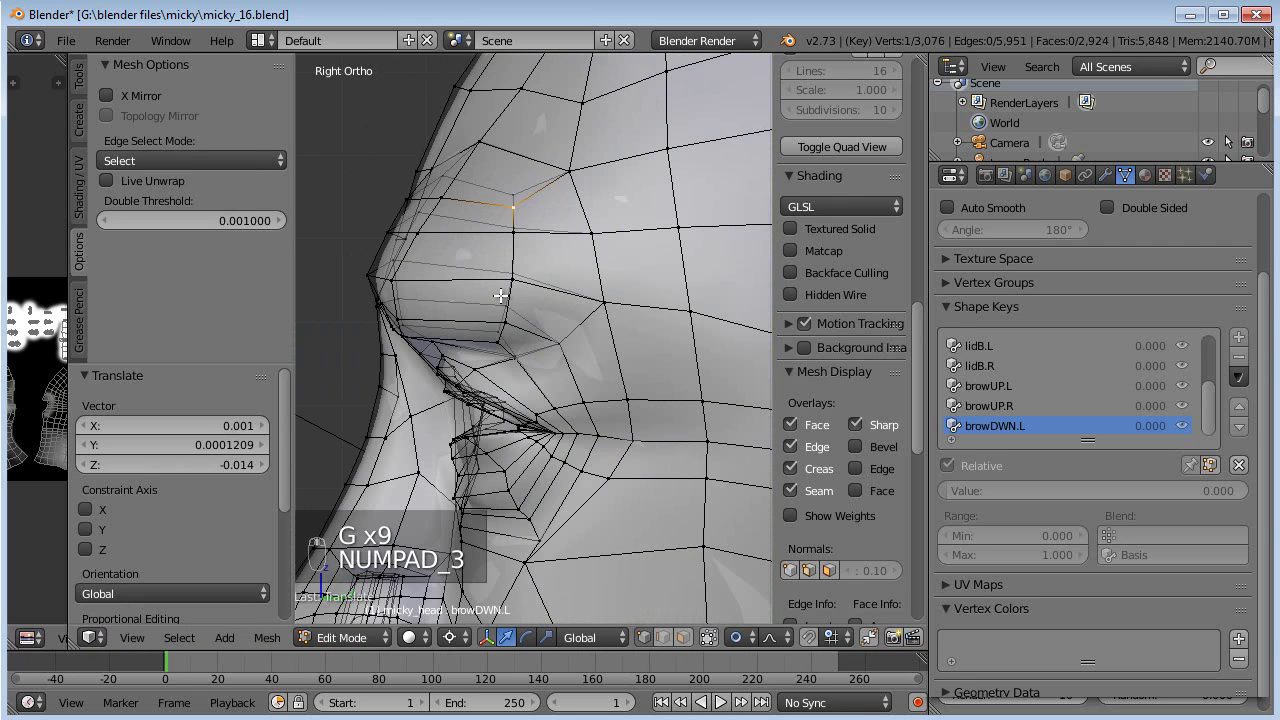
pyautogui.rightClick(529, 325)
pyautogui.press('g')
pyautogui.click(532, 334)
pyautogui.rightClick(526, 287)
pyautogui.press('g')
pyautogui.click(529, 305)
# - Nudge two vertices on the left brow ridge from an angled view to even out the lowered brow
pyautogui.moveTo(515, 254); pyautogui.dragTo(577, 283, button='middle')
pyautogui.rightClick(575, 249)
pyautogui.press('g')
pyautogui.click(577, 255)
pyautogui.rightClick(602, 321)
pyautogui.press('g')
pyautogui.click(640, 324)
pyautogui.press('g')
pyautogui.click(626, 304)
# - Move five forehead vertices above the left brow slightly down, working from the brow up and outward
pyautogui.rightClick(616, 246)
pyautogui.press('g')
pyautogui.click(617, 254)
pyautogui.rightClick(617, 207)
pyautogui.press('g')
pyautogui.click(619, 214)
pyautogui.rightClick(616, 153)
pyautogui.press('g')
pyautogui.click(618, 164)
pyautogui.rightClick(733, 166)
pyautogui.press('g')
pyautogui.click(732, 178)
pyautogui.rightClick(714, 222)
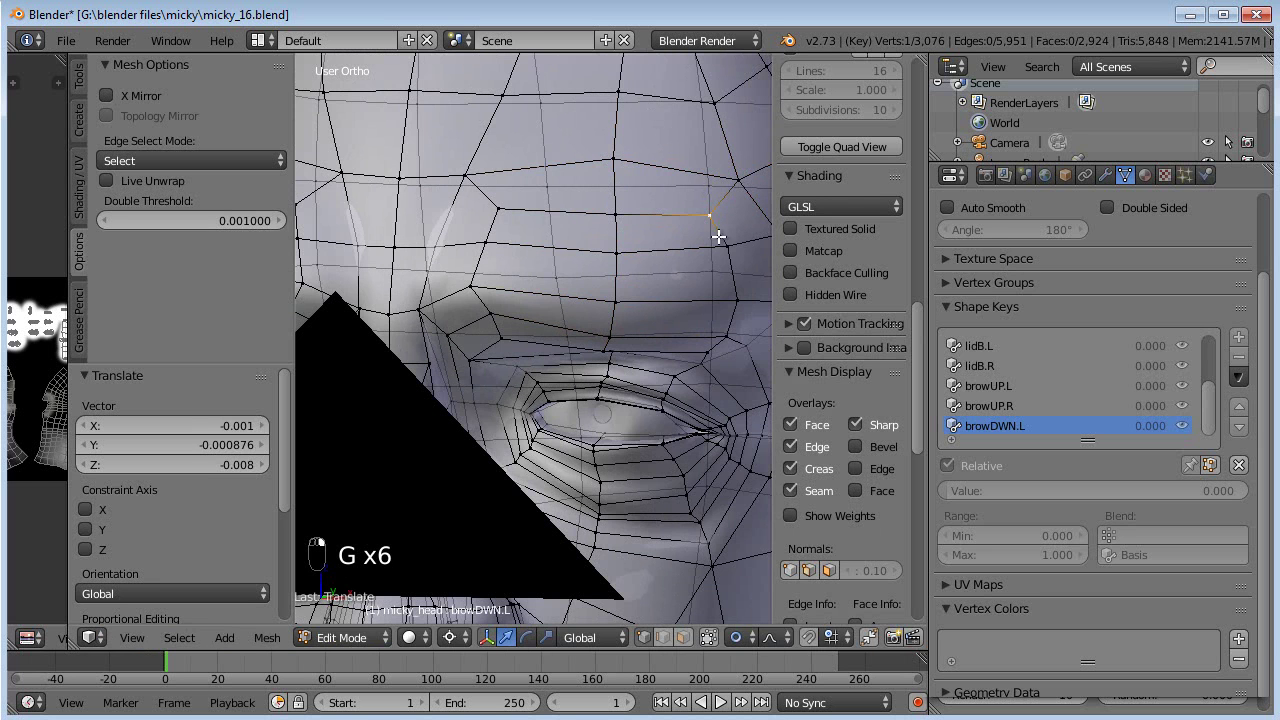
pyautogui.press('g')
pyautogui.click(736, 257)
# - Refine the outline of the left brow ridge by nudging its vertices from both sides of the head
pyautogui.scroll(-2, 732, 255)
pyautogui.moveTo(730, 253); pyautogui.dragTo(598, 240, button='middle')
pyautogui.rightClick(593, 265)
pyautogui.press('g')
pyautogui.click(592, 272)
pyautogui.rightClick(584, 283)
pyautogui.press('g')
pyautogui.click(584, 287)
pyautogui.moveTo(493, 253); pyautogui.dragTo(654, 286, button='middle')
pyautogui.press('g')
pyautogui.click(596, 242)
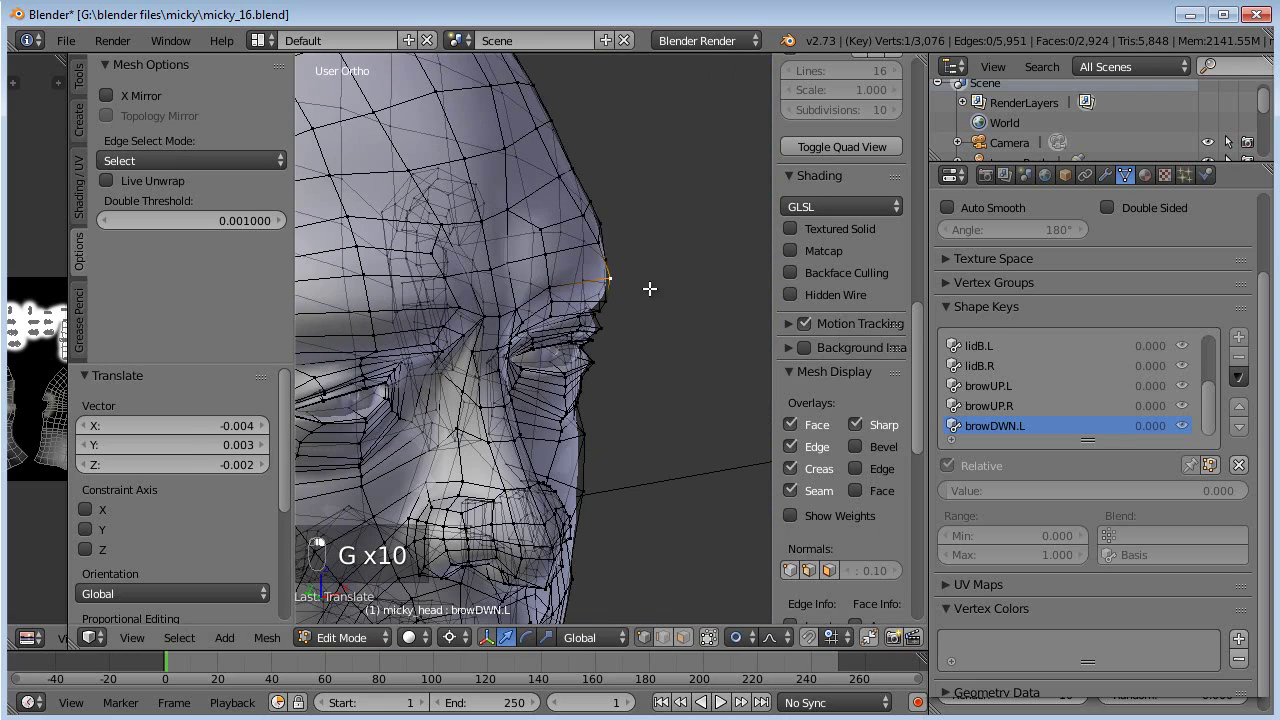
pyautogui.press('g')
pyautogui.click(603, 248)
# - Lower further vertices over the outer left brow, plus a pair of vertices at the middle of the brow
pyautogui.rightClick(584, 215)
pyautogui.press('g')
pyautogui.click(589, 217)
pyautogui.moveTo(660, 264); pyautogui.dragTo(449, 233, button='middle')
pyautogui.rightClick(560, 260)
pyautogui.press('g')
pyautogui.click(560, 266)
pyautogui.rightClick(560, 226)
pyautogui.press('g')
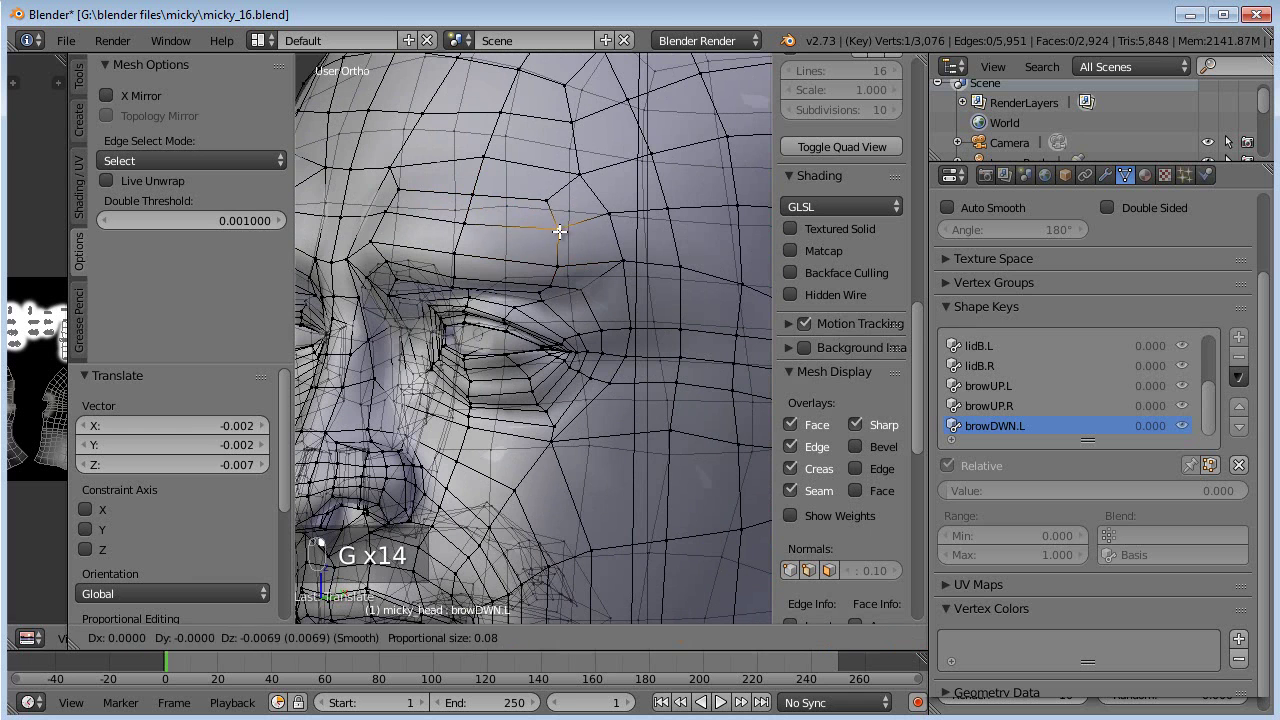
pyautogui.click(548, 234)
pyautogui.scroll(3, 842, 250)
pyautogui.press('g')
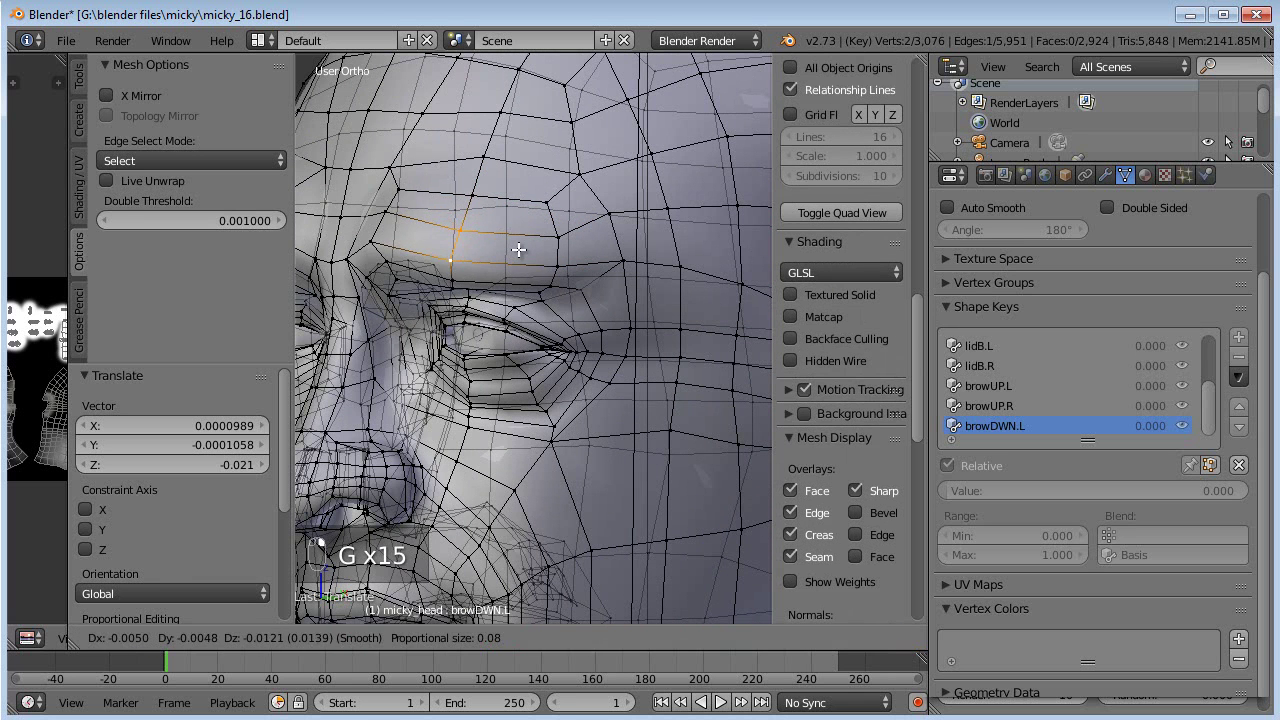
pyautogui.click(517, 249)
# - Leave Edit Mode, set the browDWN.L value to 1 and inspect the lowered left brow up close
pyautogui.scroll(-5, 517, 249)
pyautogui.press('Tab')
pyautogui.moveTo(605, 349); pyautogui.dragTo(712, 356, button='middle')
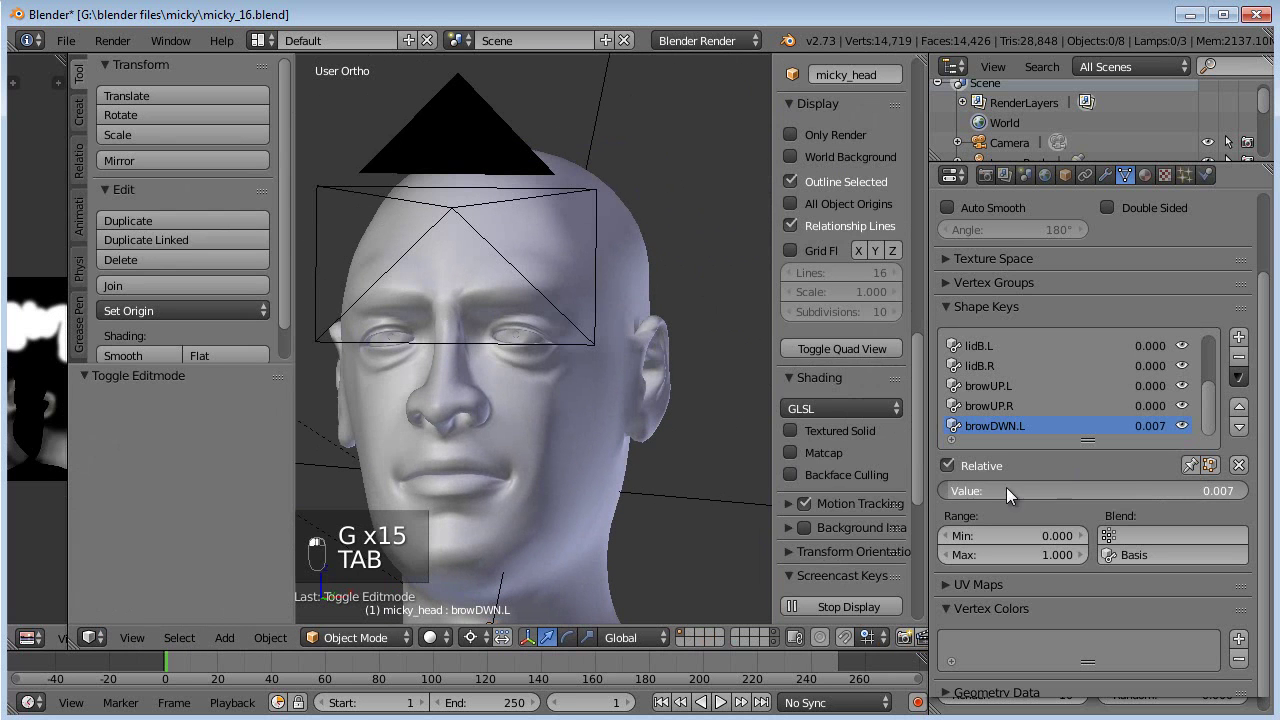
pyautogui.moveTo(963, 489); pyautogui.dragTo(1243, 490)
pyautogui.moveTo(540, 360); pyautogui.dragTo(423, 366, button='middle')
pyautogui.scroll(4, 471, 380)
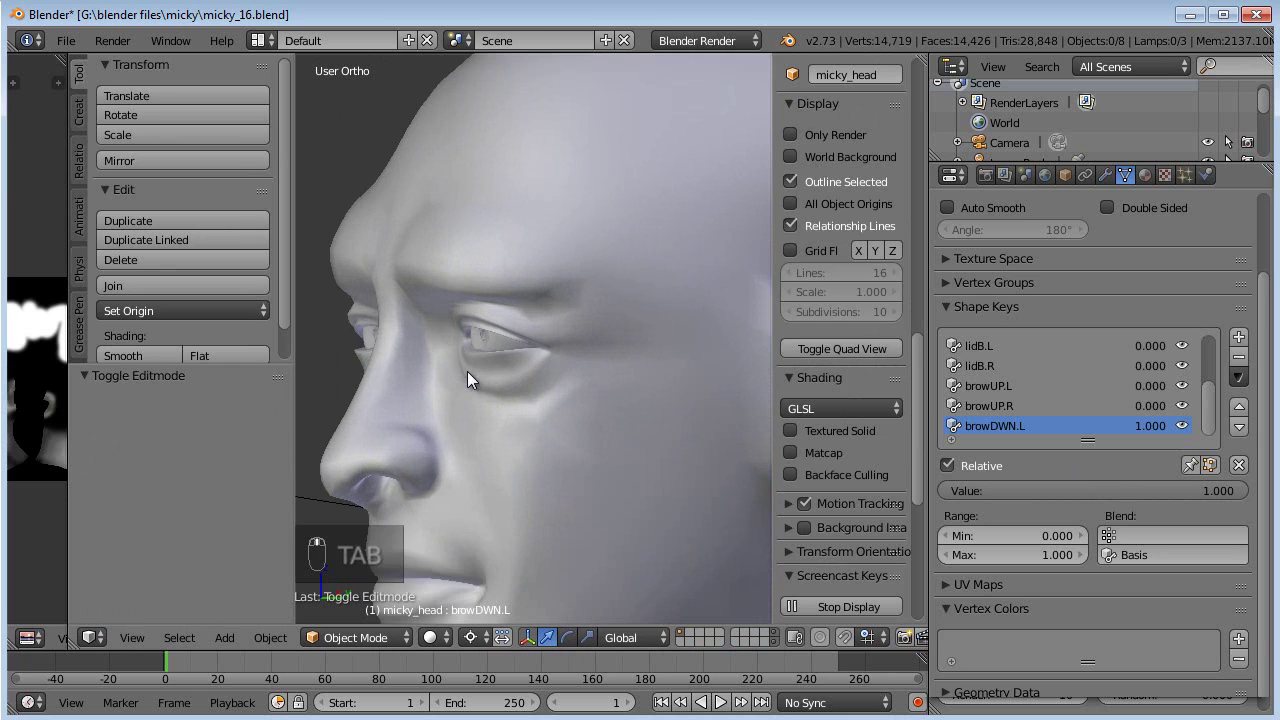
# - Return to Edit Mode and lower the vertices along the underside and crease of the left brow
pyautogui.press('Tab')
pyautogui.moveTo(638, 363); pyautogui.dragTo(716, 310, button='middle')
pyautogui.press('g')
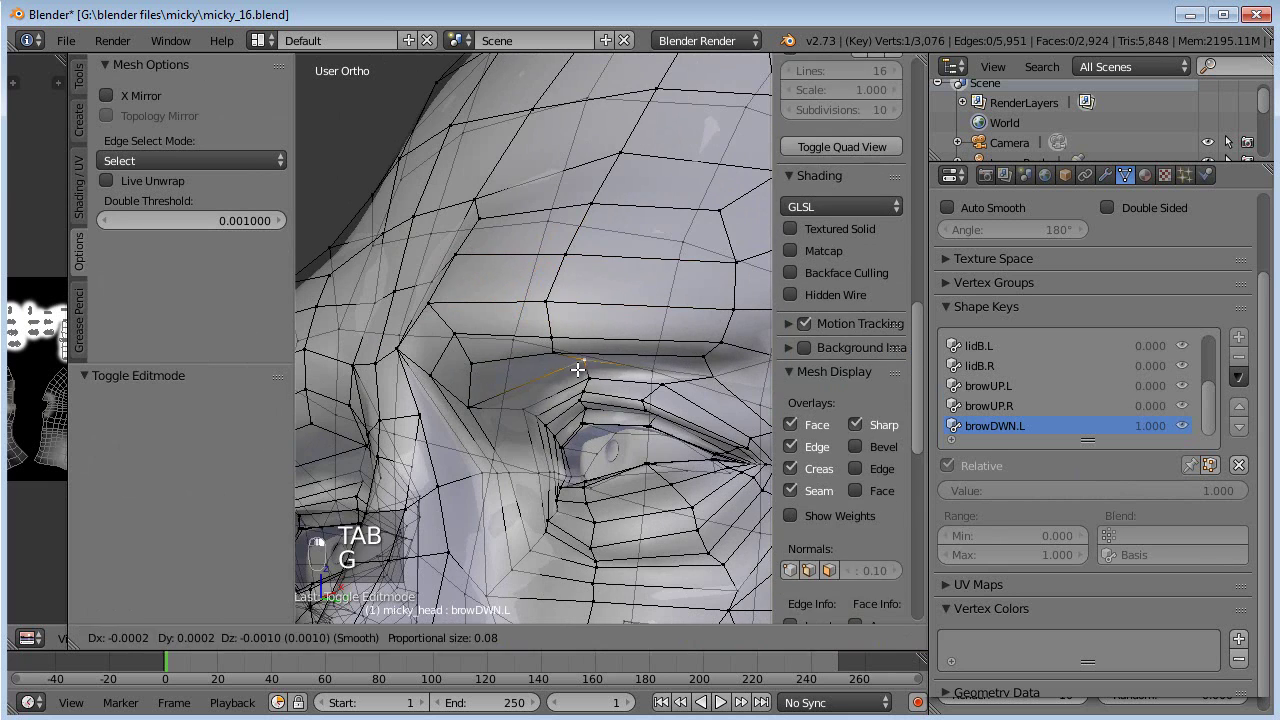
pyautogui.click(580, 372)
pyautogui.rightClick(698, 369)
pyautogui.press('g')
pyautogui.click(703, 379)
pyautogui.rightClick(714, 370)
pyautogui.press('g')
pyautogui.click(715, 374)
pyautogui.rightClick(721, 341)
pyautogui.press('g')
pyautogui.click(715, 351)
pyautogui.rightClick(503, 358)
pyautogui.rightClick(573, 335)
pyautogui.press('g')
pyautogui.click(570, 347)
# - Shift paired vertices on the left side of the forehead down to smooth the area above the brow
pyautogui.moveTo(570, 348); pyautogui.dragTo(522, 358, button='middle')
pyautogui.rightClick(536, 283)
pyautogui.keyDown('shift'); pyautogui.rightClick(712, 288); pyautogui.keyUp('shift')
pyautogui.press('g')
pyautogui.click(704, 302)
pyautogui.rightClick(612, 153)
pyautogui.press('g')
pyautogui.click(616, 156)
pyautogui.keyDown('shift'); pyautogui.rightClick(756, 188); pyautogui.keyUp('shift')
pyautogui.press('g')
pyautogui.click(748, 208)
# - Leave Edit Mode and check the browDWN.L shape at value 1 from the front
pyautogui.scroll(-4, 690, 300)
pyautogui.moveTo(592, 368); pyautogui.dragTo(728, 374, button='middle')
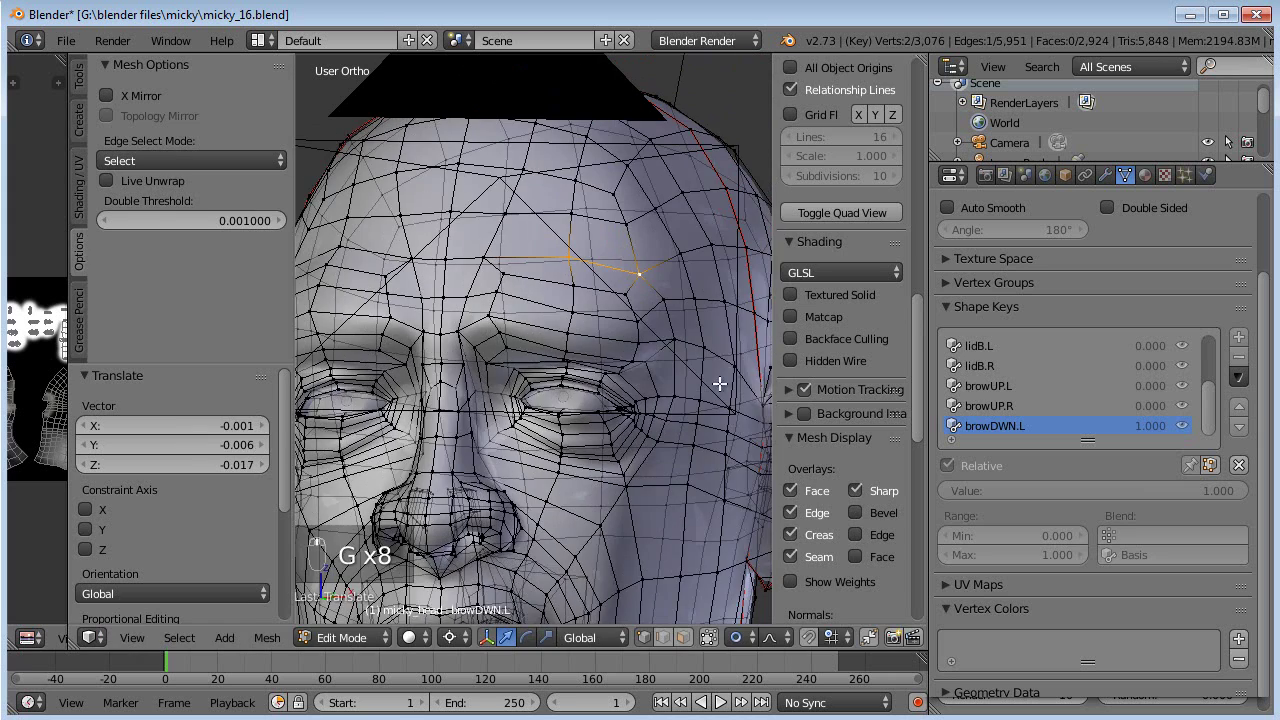
pyautogui.press('Tab')
pyautogui.moveTo(1085, 491); pyautogui.dragTo(1120, 480)
pyautogui.press('KP_1')
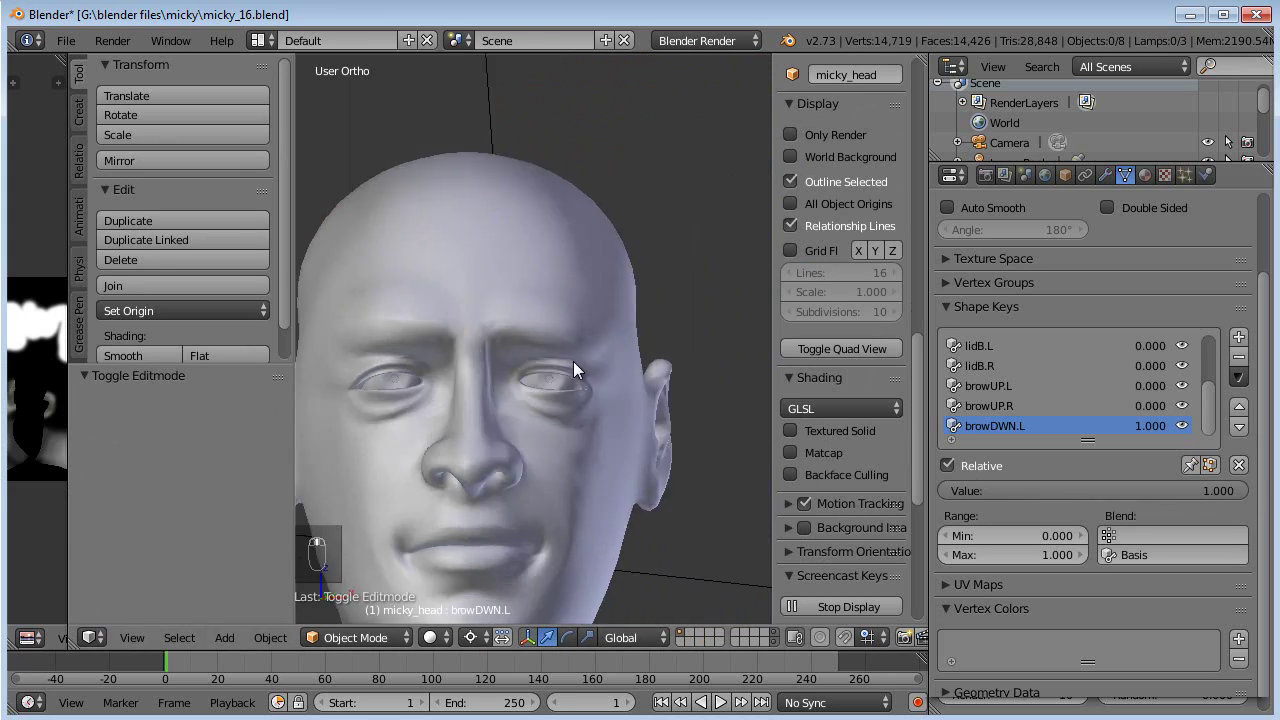
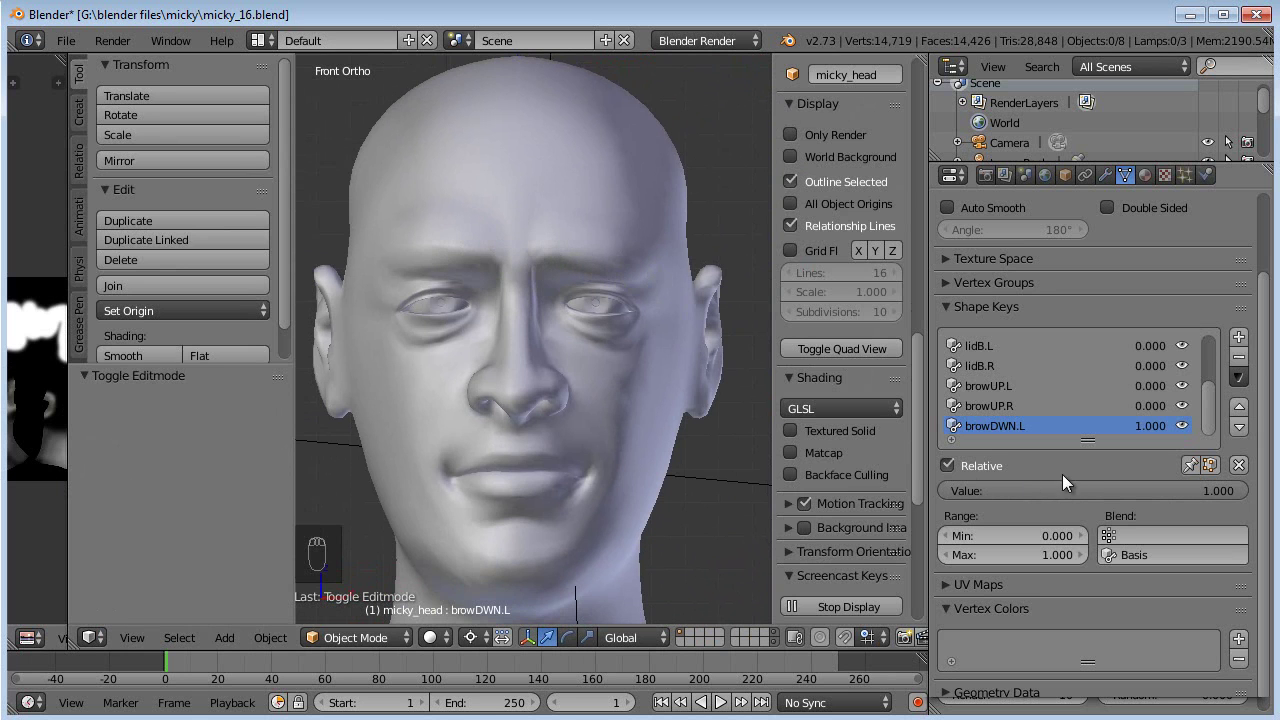
# - Create a shape key from the current mix, name it browDWN.R, mirror it without topology mirroring and set its value to 1
pyautogui.click(1242, 380)
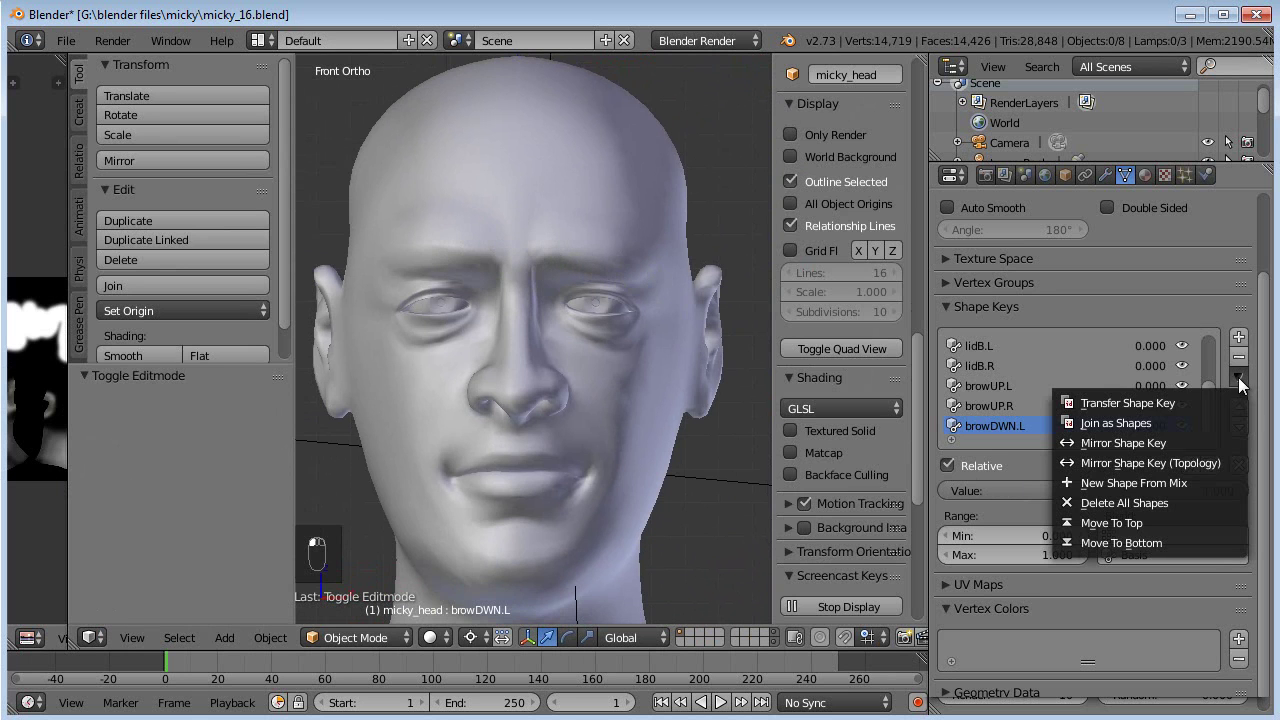
pyautogui.click(1160, 485)
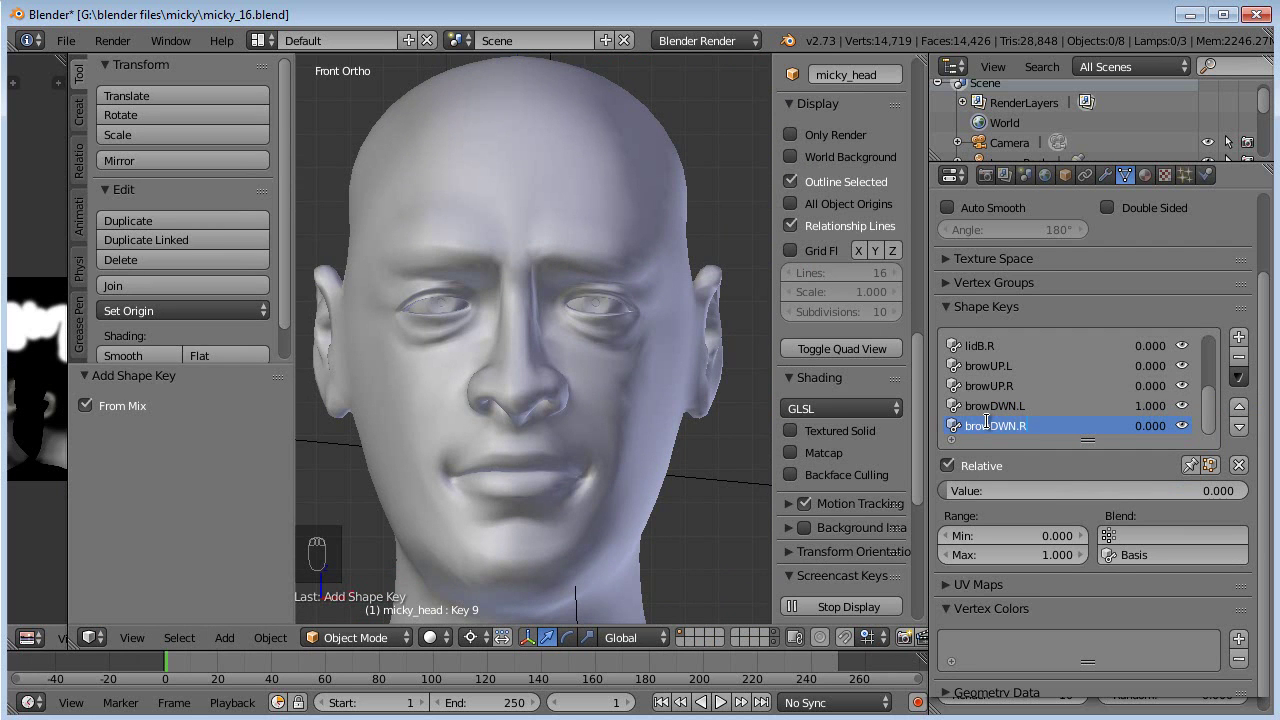
pyautogui.click(1241, 380)
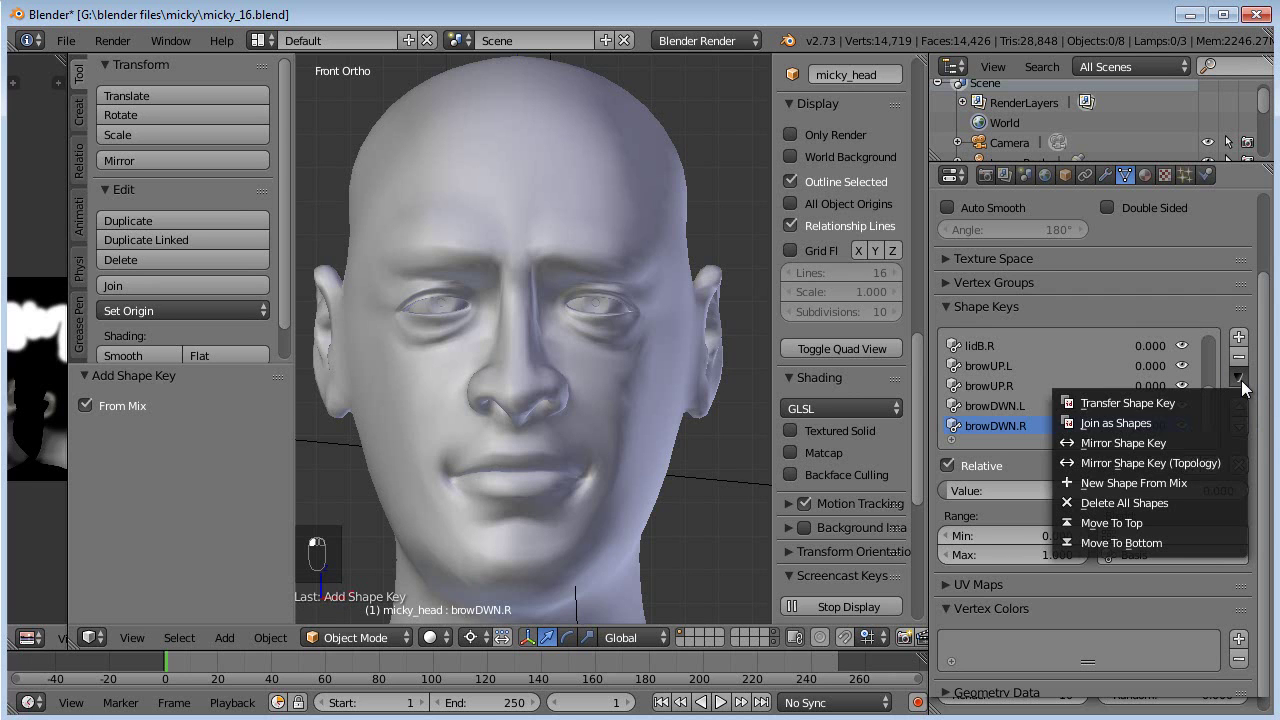
pyautogui.click(1160, 443)
pyautogui.moveTo(949, 485); pyautogui.dragTo(1230, 498)
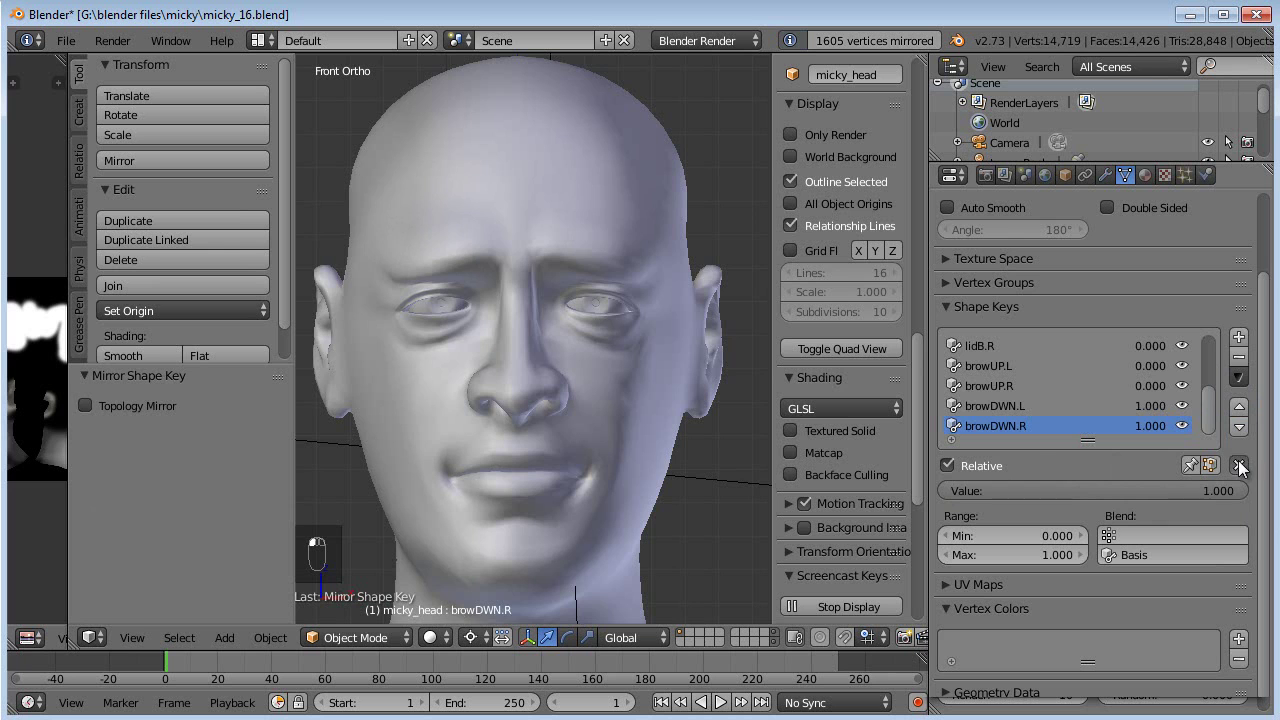
# - Clear all shape key values and add a new shape key named browUP.M
pyautogui.click(1238, 465)
pyautogui.keyDown('ctrl'); pyautogui.scroll(2, 584, 420); pyautogui.keyUp('ctrl')
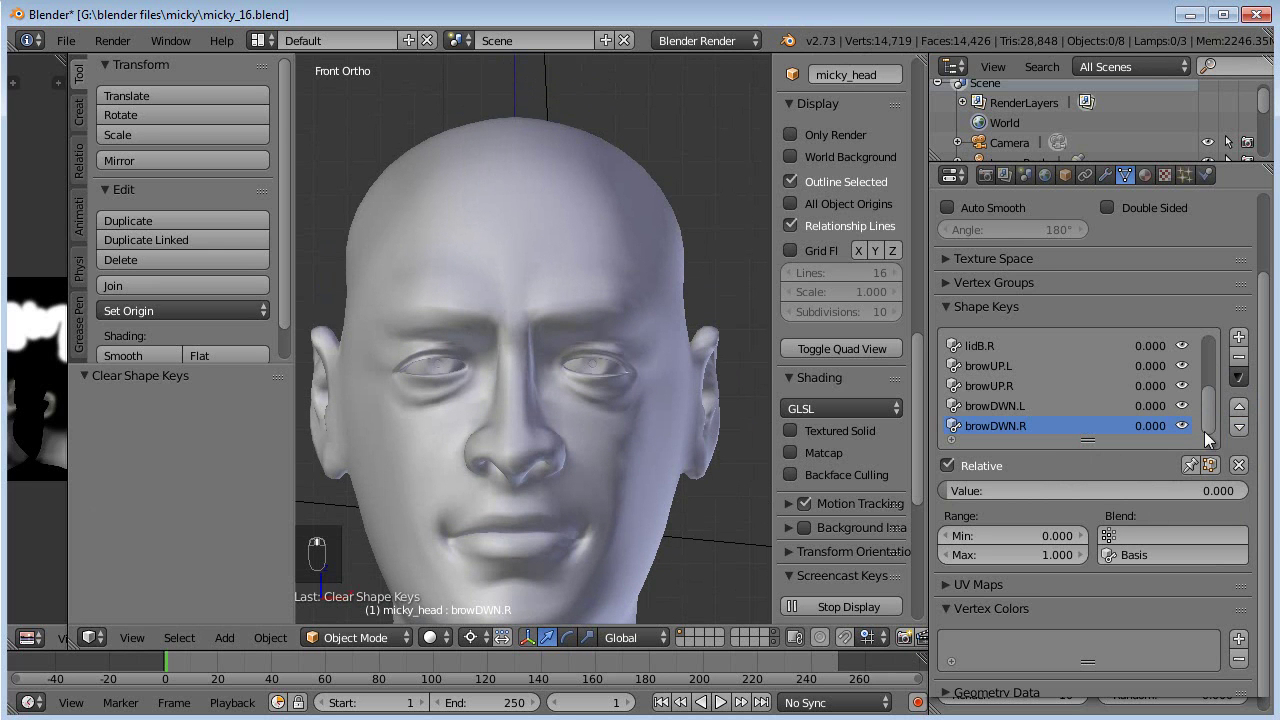
pyautogui.click(1240, 337)
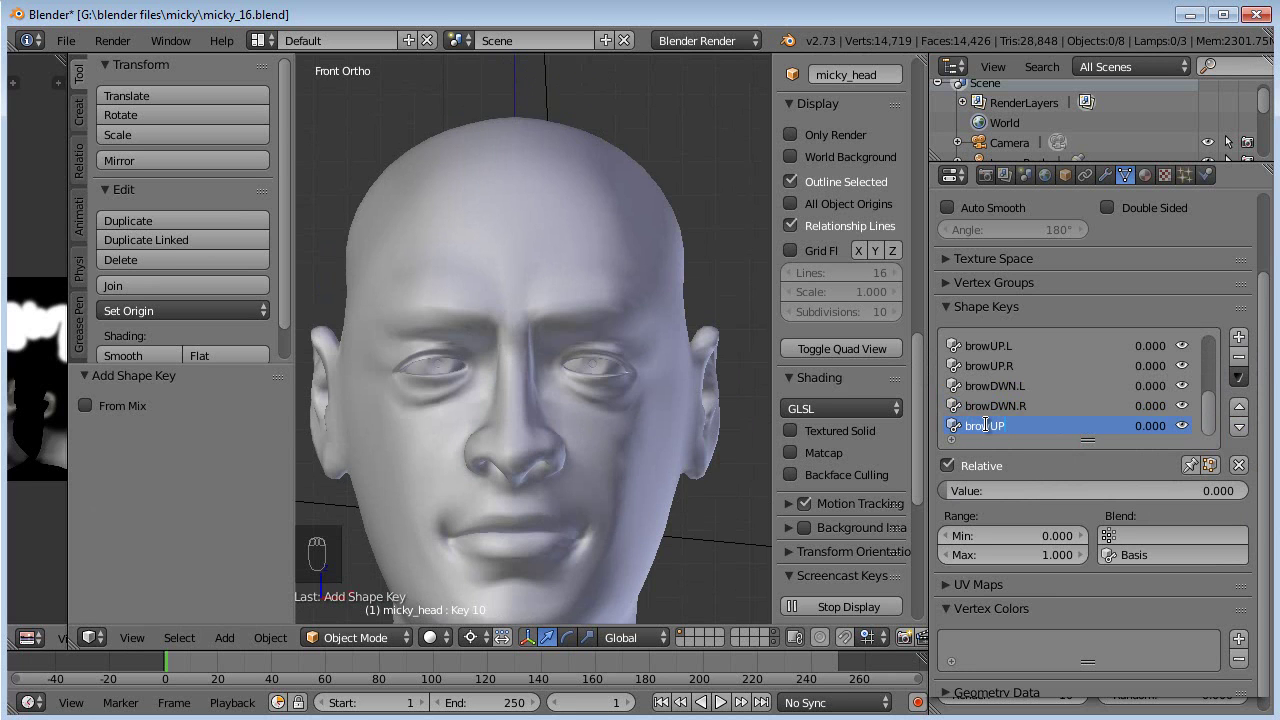
pyautogui.press('BackSpace')
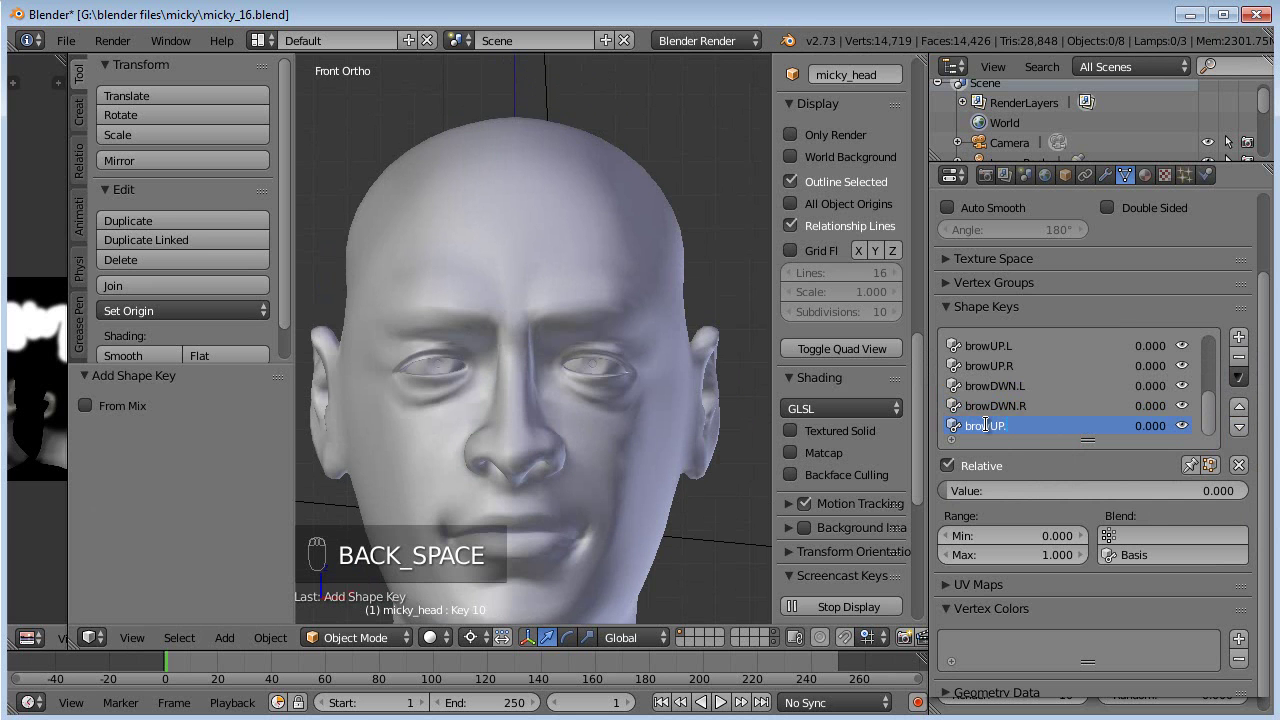
# - In Edit Mode, circle-select the vertices between the brows and raise them about 0.031 along Z with proportional size 0.24
pyautogui.press('Tab')
pyautogui.scroll(3, 560, 354)
pyautogui.press('a')
pyautogui.press('a')
pyautogui.press('c')
pyautogui.moveTo(520, 262)
pyautogui.mouseDown()
pyautogui.moveTo(489, 260)
pyautogui.moveTo(489, 307)
pyautogui.mouseUp()
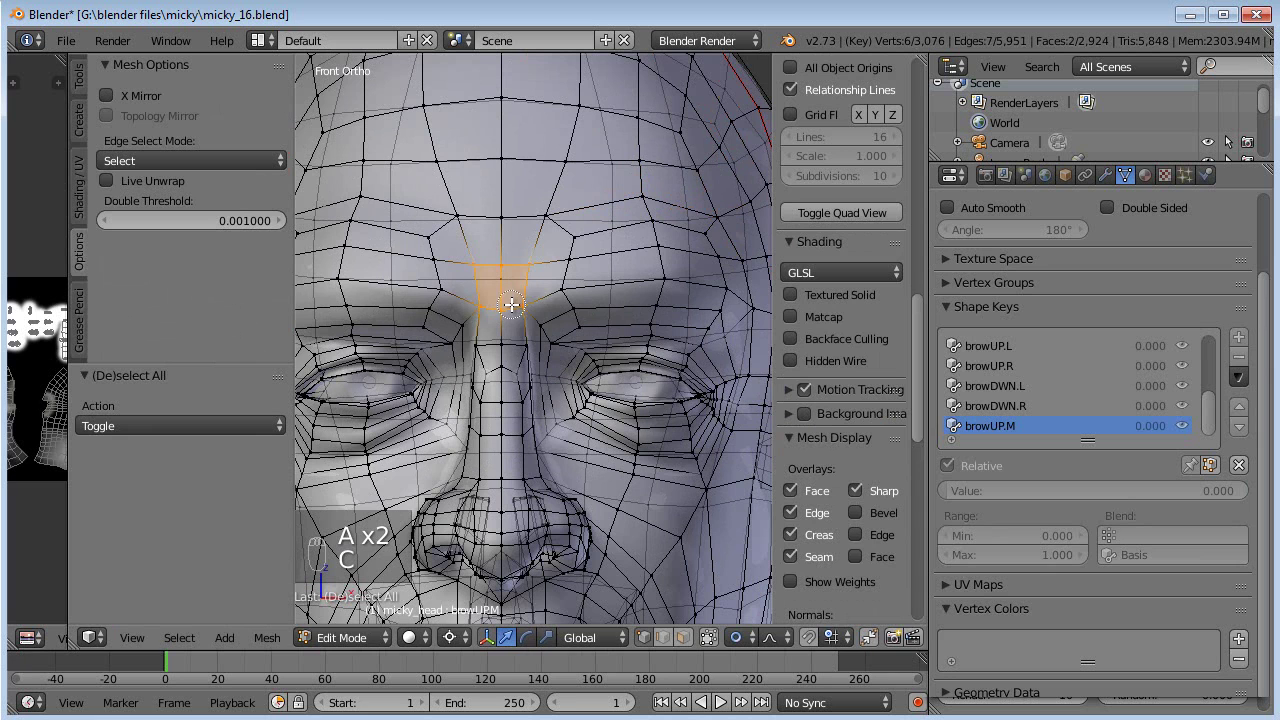
pyautogui.rightClick(513, 306)
pyautogui.press('g')
pyautogui.press('z')
pyautogui.scroll(-8, 524, 316)
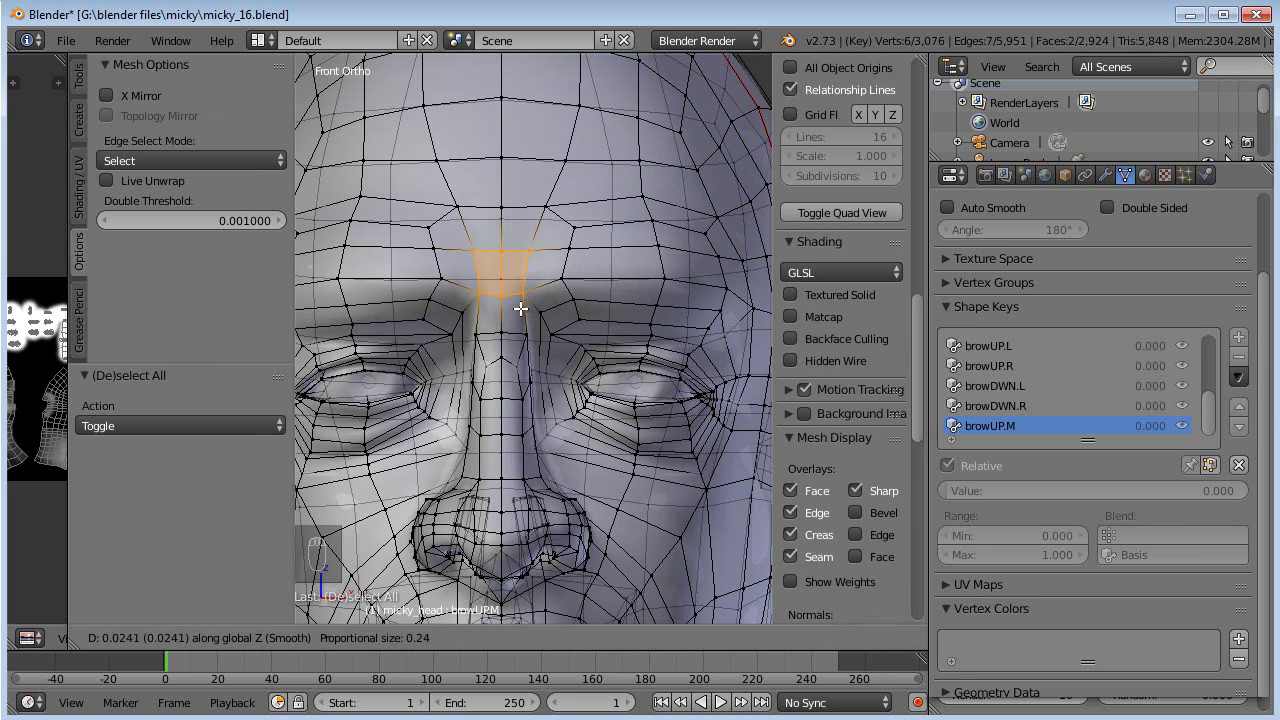
pyautogui.click(519, 304)
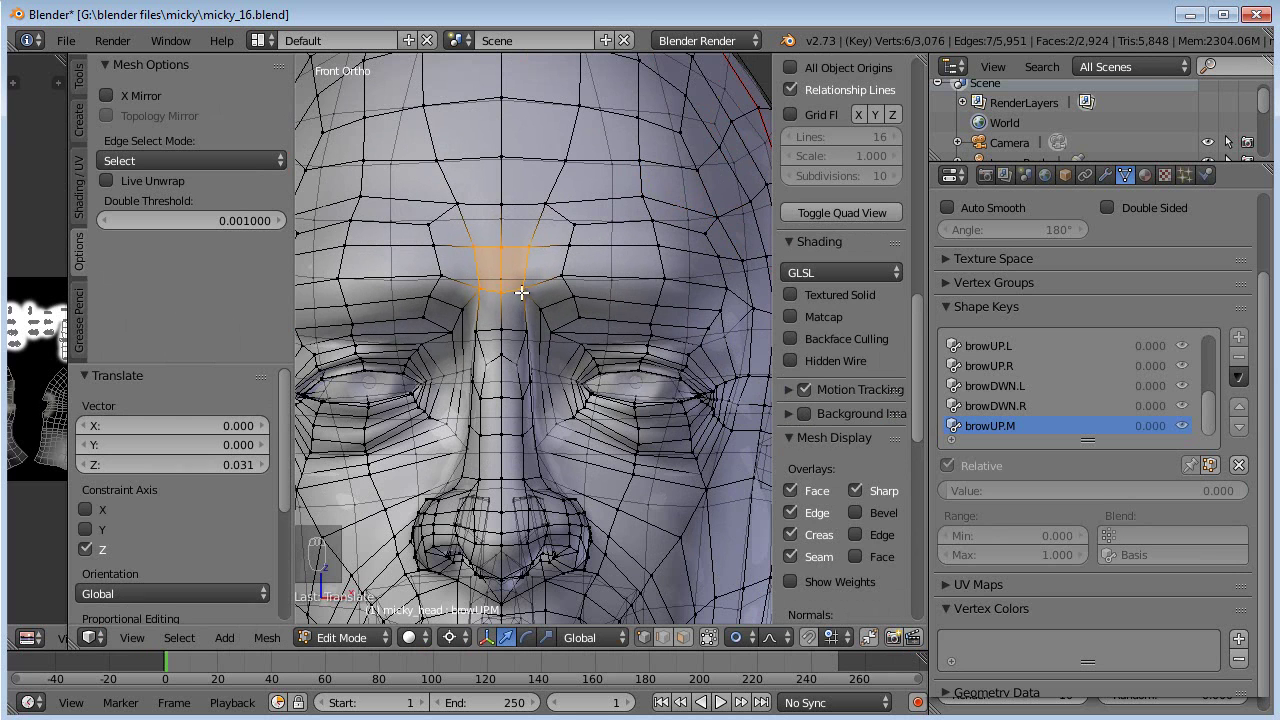
# - Select the two symmetrical vertices above the inner ends of the brows and raise them about 0.017 along Z
pyautogui.rightClick(563, 247)
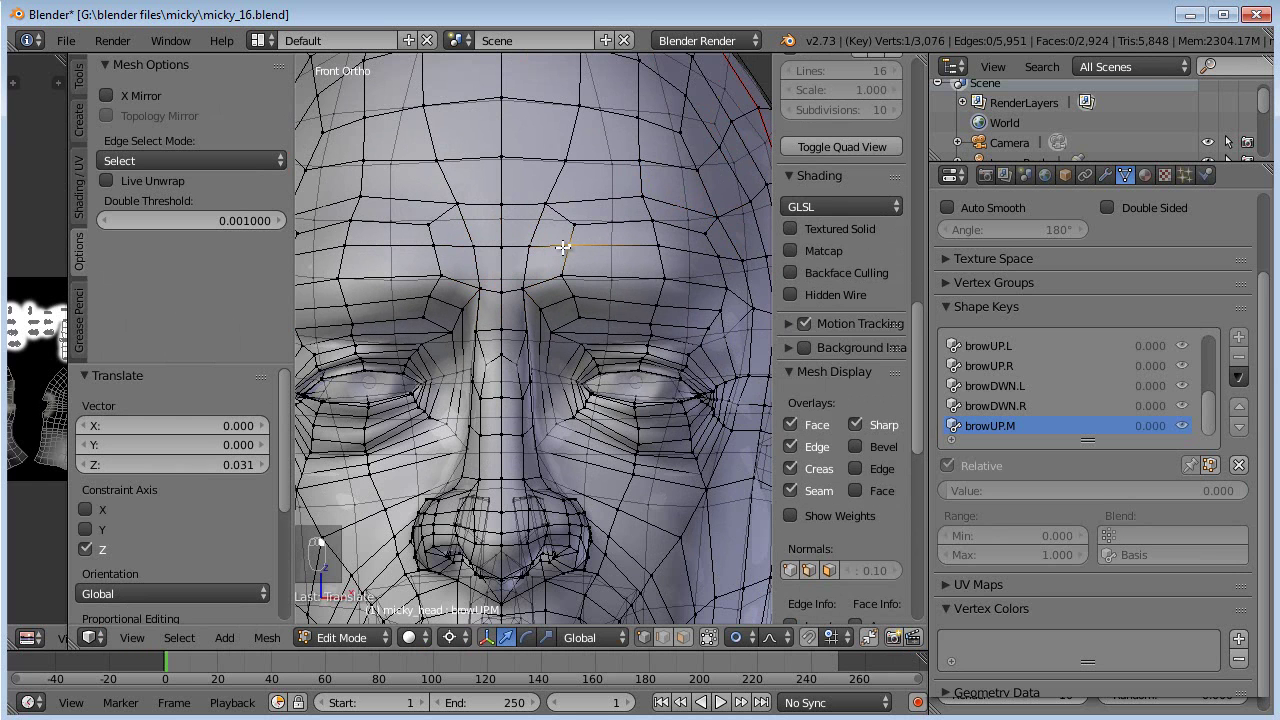
pyautogui.keyDown('shift'); pyautogui.rightClick(423, 245); pyautogui.keyUp('shift')
pyautogui.press('g')
pyautogui.press('z')
pyautogui.click(535, 235)
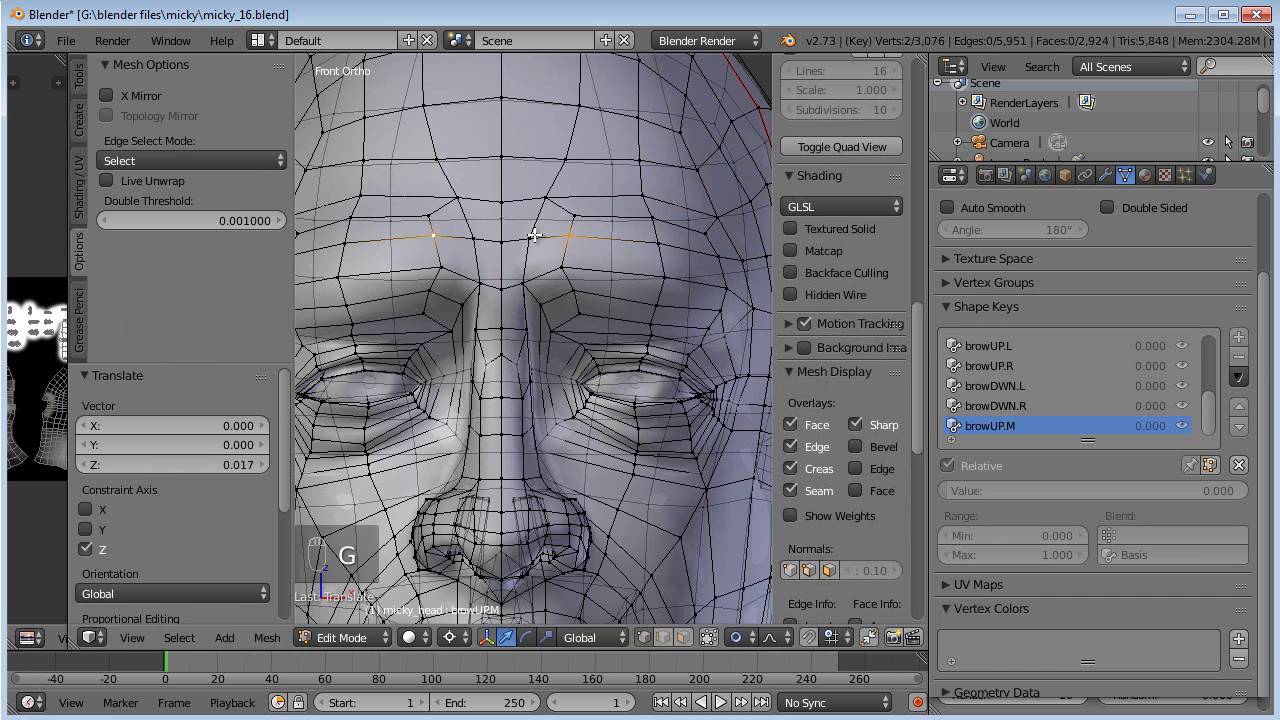
pyautogui.press('g')
pyautogui.rightClick(534, 227)
pyautogui.press('s')
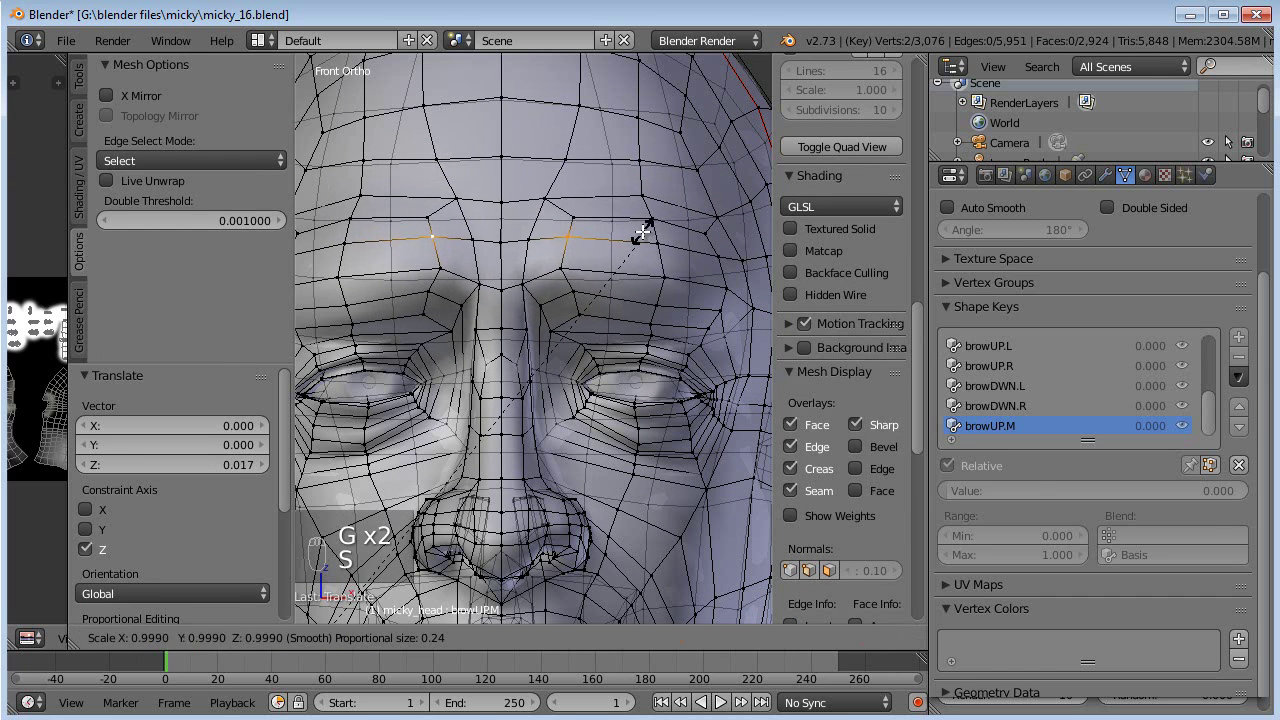
pyautogui.rightClick(634, 262)
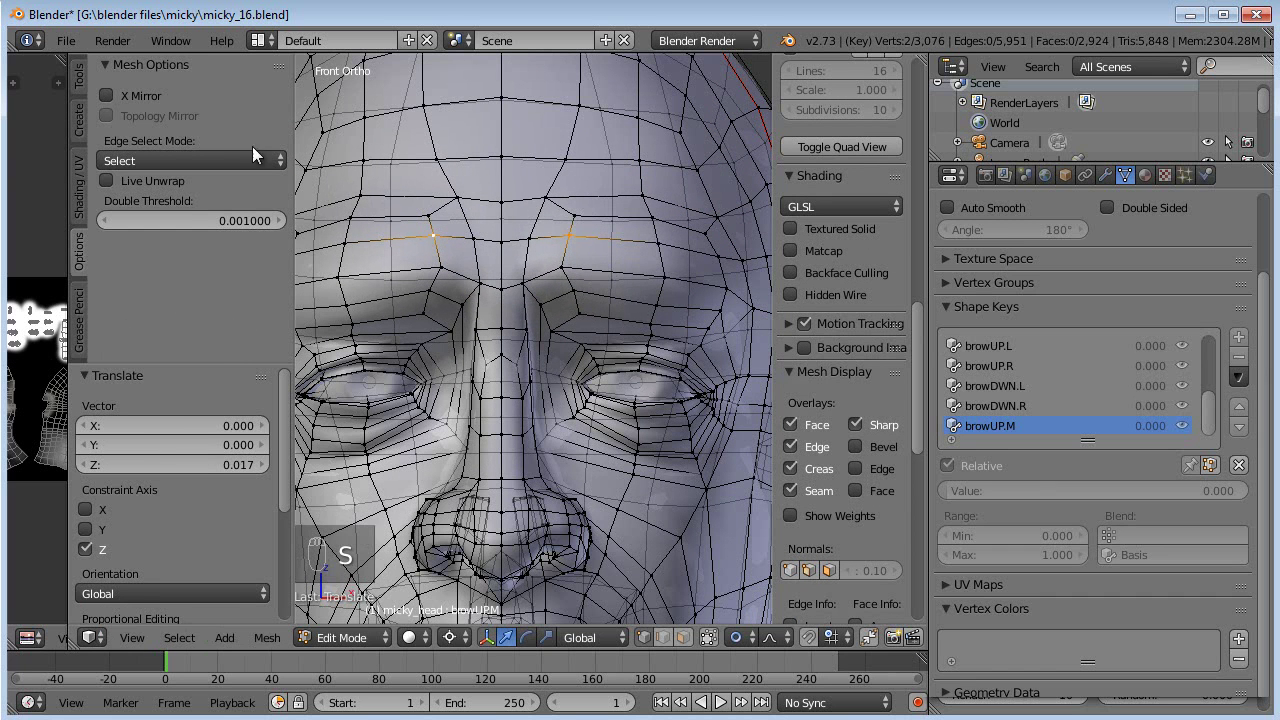
pyautogui.press('s')
pyautogui.rightClick(628, 232)
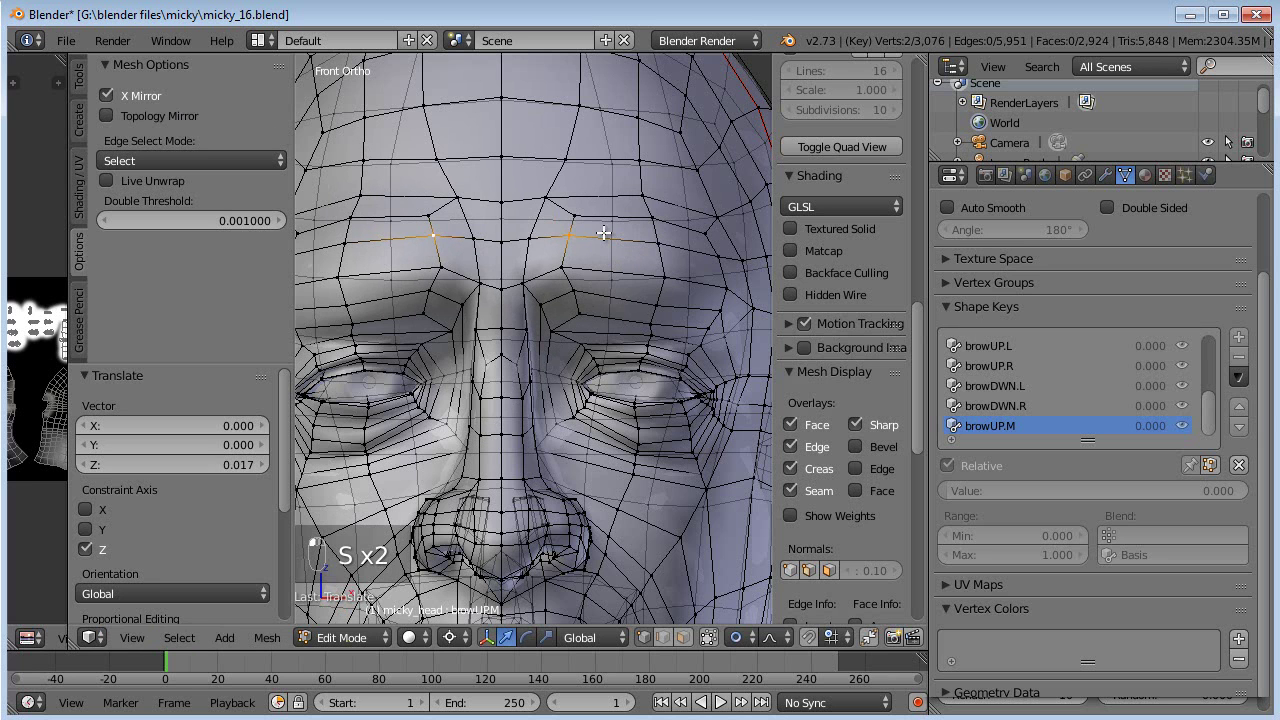
# - With X Mirror enabled, shift the vertex above the inner brow about -0.012 in X and 0.005 in Z, and raise one above it about 0.003
pyautogui.press('g')
pyautogui.press('g')
pyautogui.click(578, 207)
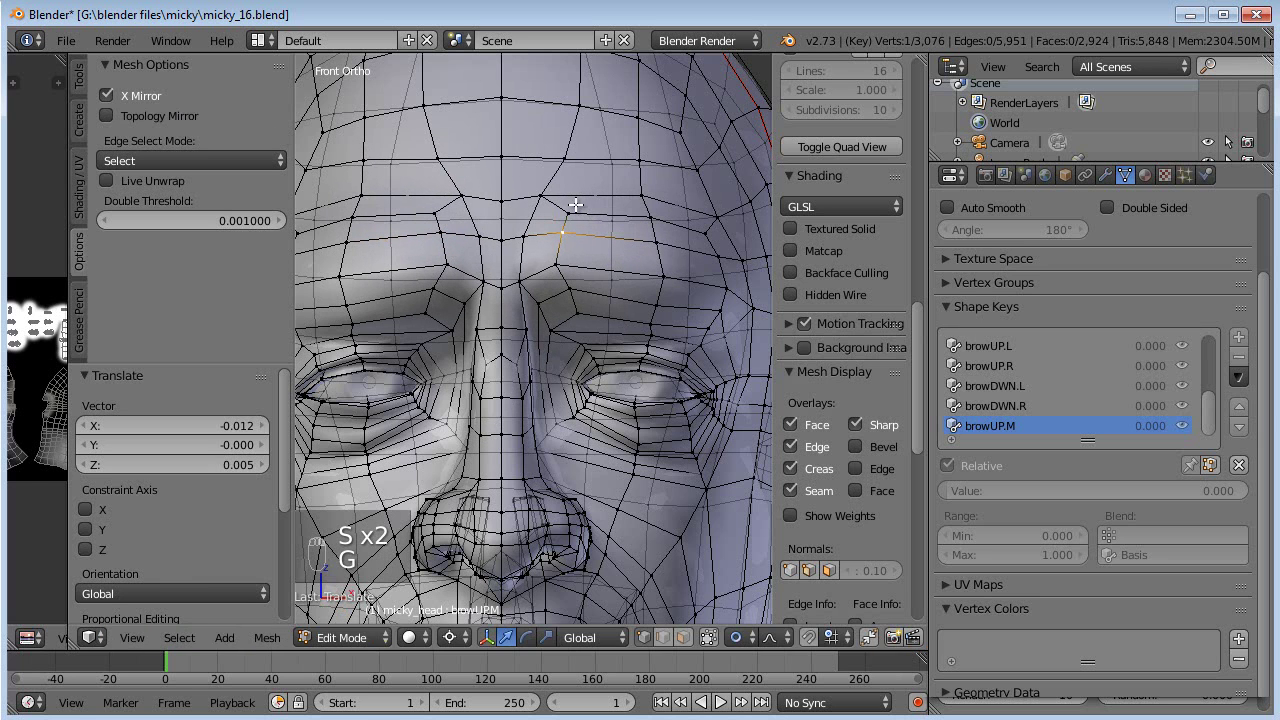
pyautogui.click(556, 187)
pyautogui.rightClick(552, 198)
pyautogui.press('g')
pyautogui.click(554, 193)
# - From the right view, circle-select the three middle forehead vertices and move them about -0.009 in Y and -0.003 in Z
pyautogui.press('KP_3')
pyautogui.scroll(5, 547, 413)
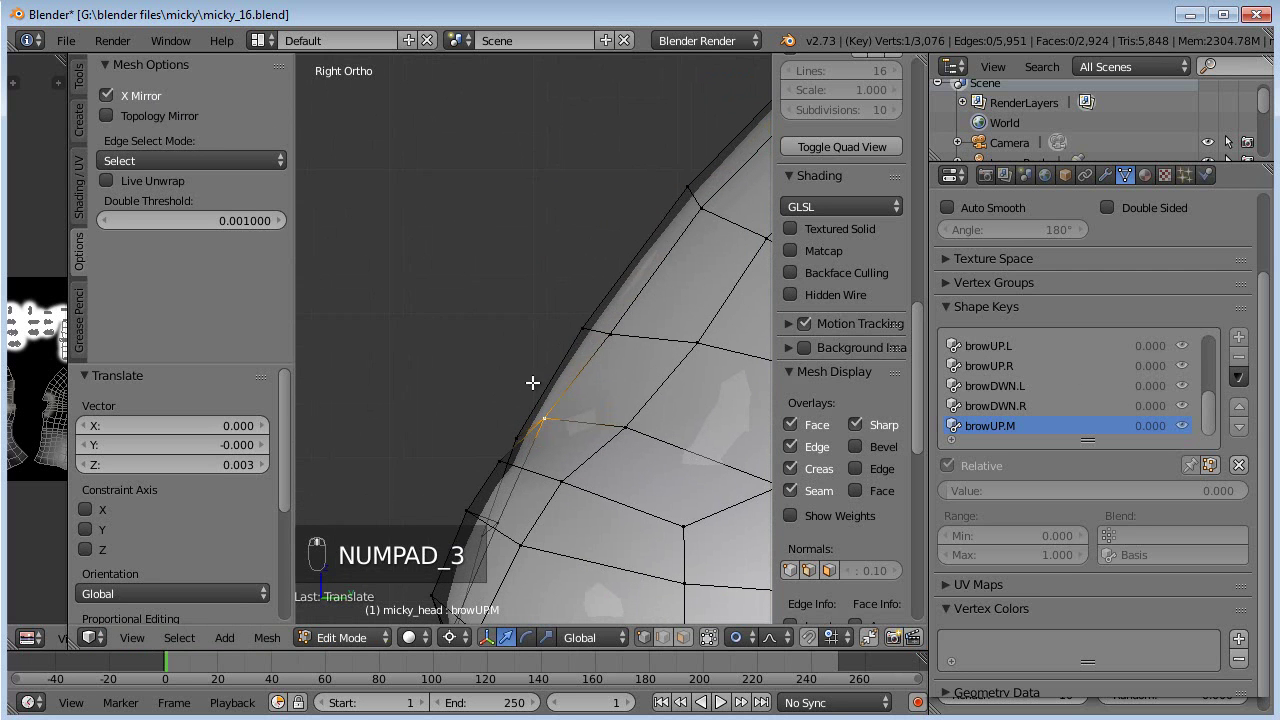
pyautogui.press('a')
pyautogui.press('a')
pyautogui.press('c')
pyautogui.click(600, 327)
pyautogui.click(584, 321)
pyautogui.rightClick(582, 319)
pyautogui.press('g')
pyautogui.scroll(7, 567, 323)
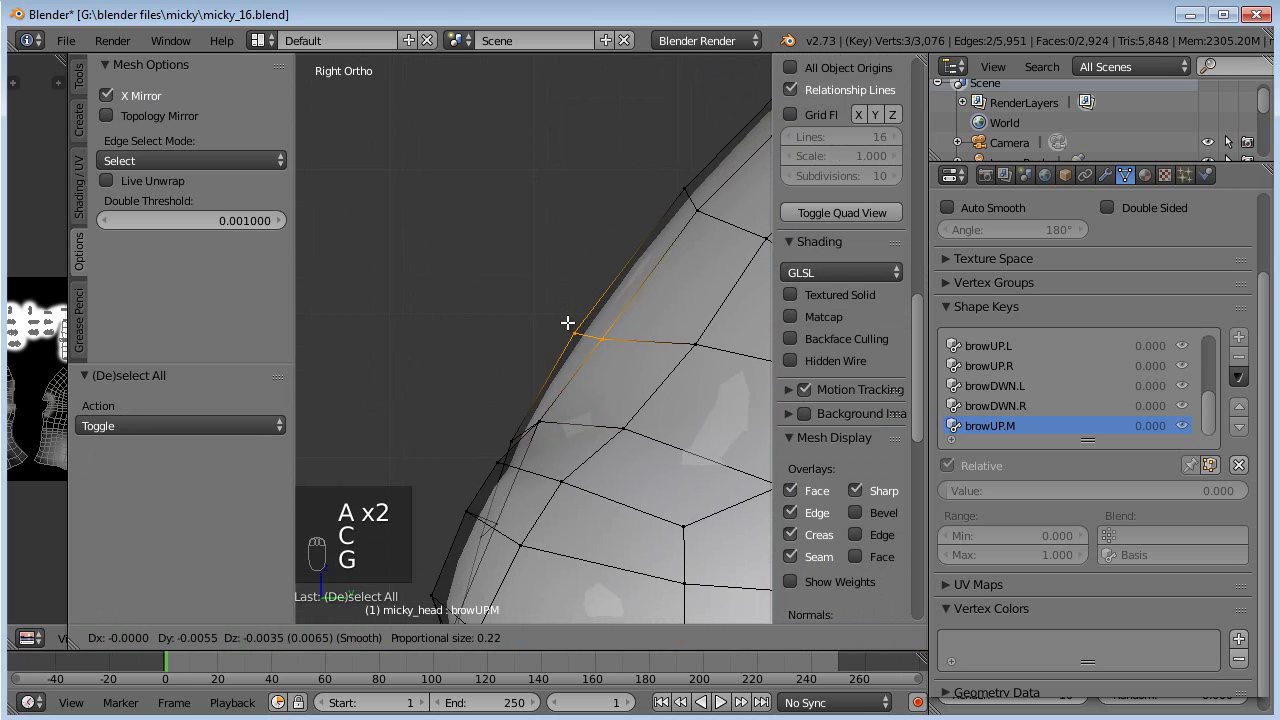
pyautogui.click(563, 322)
# - Circle-select the vertices just below that forehead row and move them back into the forehead with proportional size 0.06
pyautogui.press('a')
pyautogui.press('c')
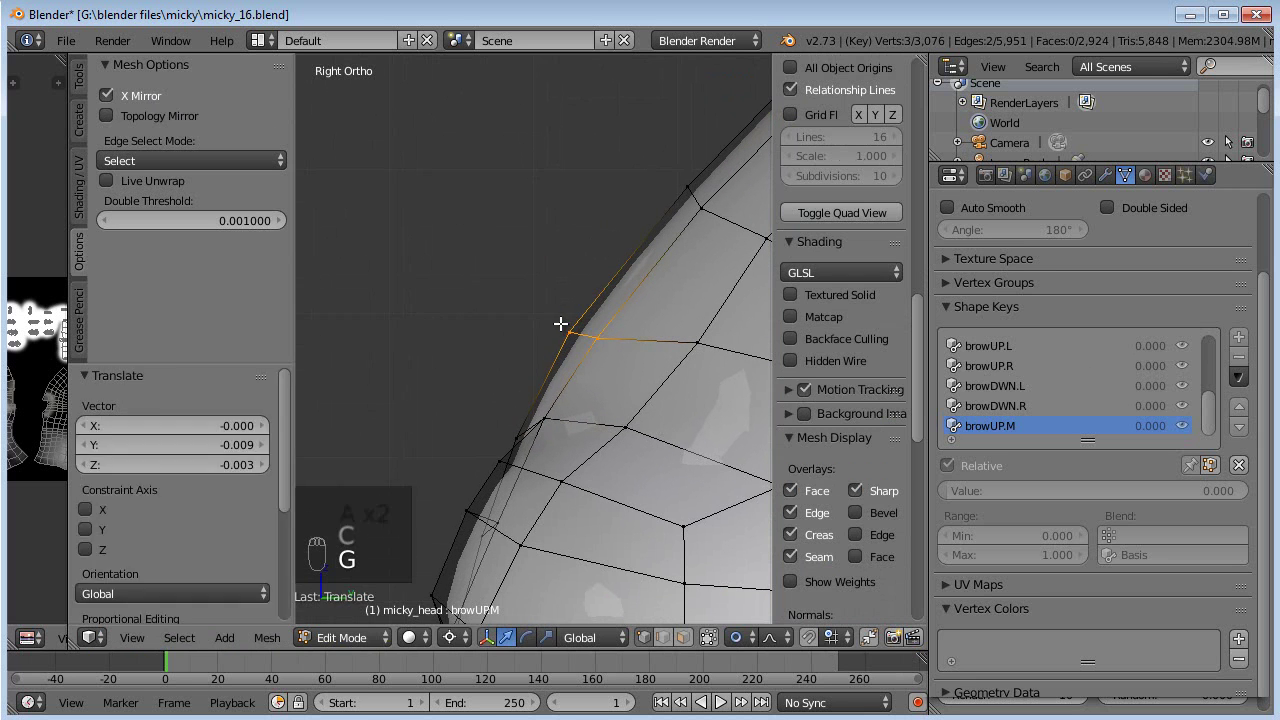
pyautogui.moveTo(546, 417); pyautogui.dragTo(520, 431)
pyautogui.rightClick(522, 429)
pyautogui.press('g')
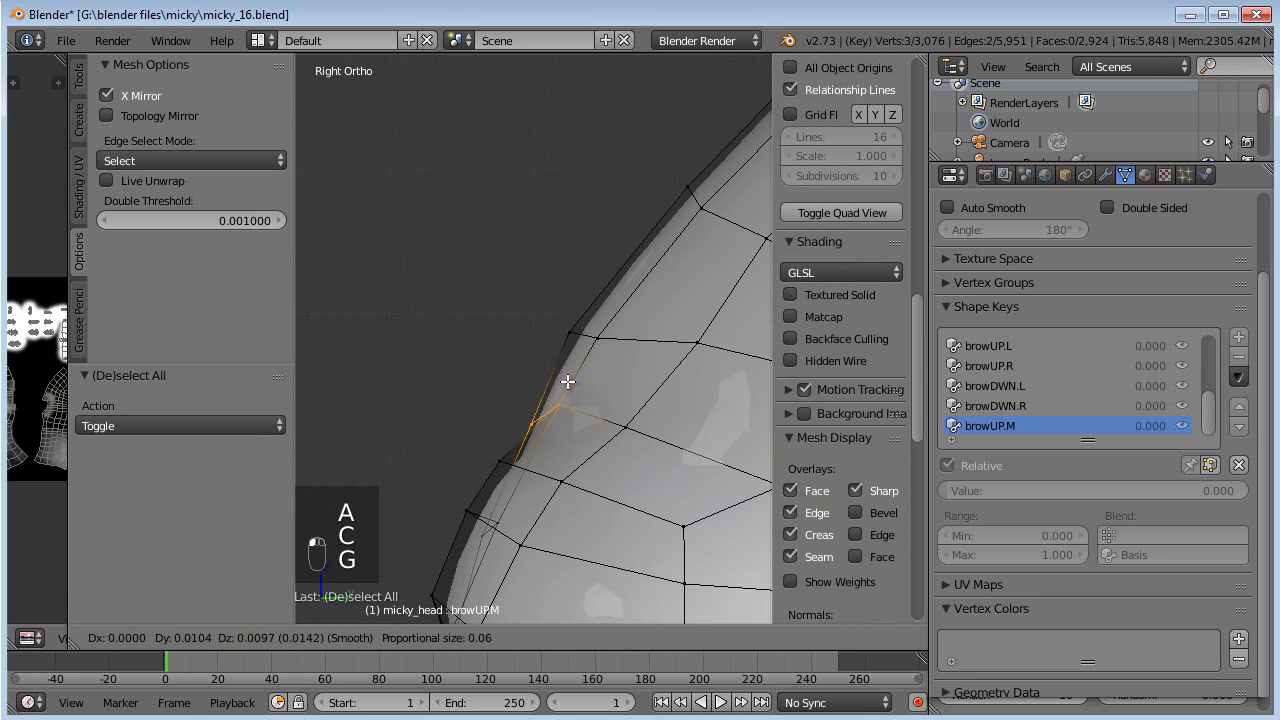
pyautogui.click(569, 381)
pyautogui.press('g')
pyautogui.click(635, 384)
# - Circle-select the middle forehead row again, nudge it in profile, and lower the side vertices slightly to shape the crease
pyautogui.press('a')
pyautogui.press('c')
pyautogui.click(567, 323)
pyautogui.rightClick(566, 324)
pyautogui.press('g')
pyautogui.click(564, 332)
pyautogui.keyDown('shift'); pyautogui.rightClick(603, 338); pyautogui.keyUp('shift')
pyautogui.press('g')
pyautogui.click(603, 352)
# - From an angled view, reposition the single mirrored vertex above the inner brow to smooth the forehead
pyautogui.moveTo(603, 352); pyautogui.dragTo(560, 448, button='middle')
pyautogui.rightClick(496, 382)
pyautogui.press('g')
pyautogui.click(502, 457)
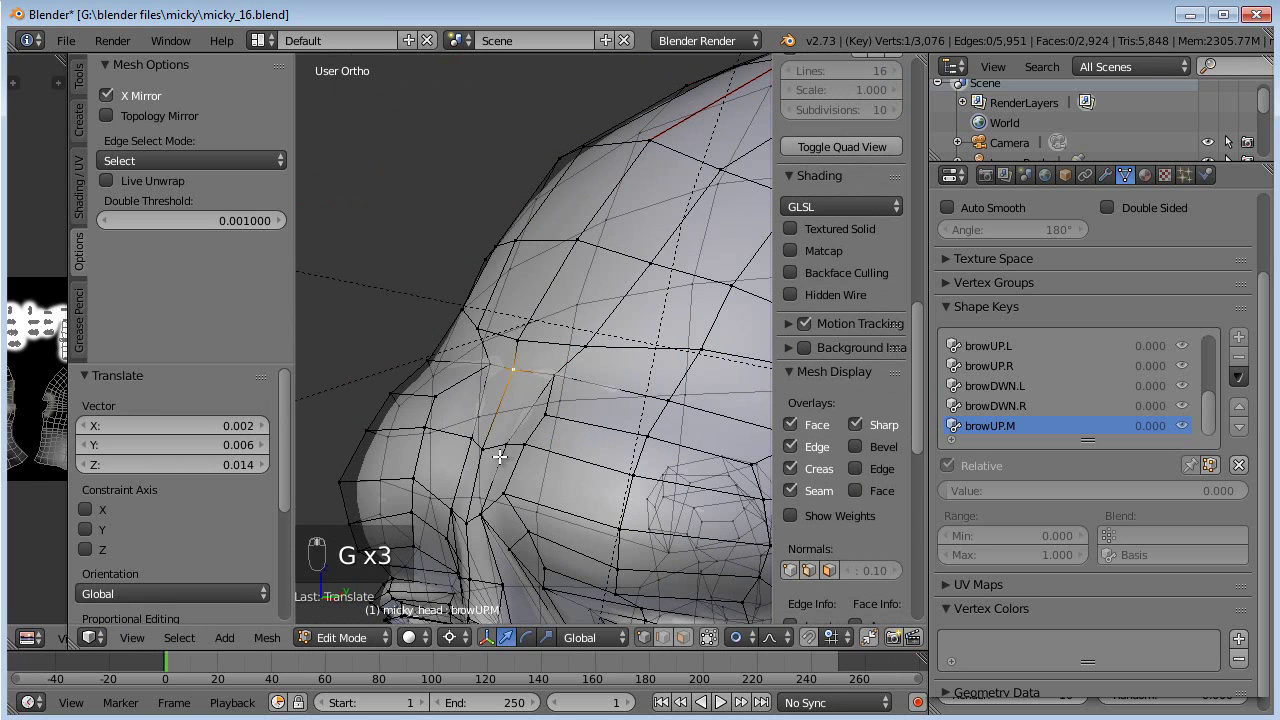
pyautogui.press('g')
pyautogui.click(489, 431)
# - From the right view, circle-select the vertices below the forehead crease and push them inward
pyautogui.moveTo(489, 431); pyautogui.dragTo(457, 430, button='middle')
pyautogui.press('KP_3')
pyautogui.press('a')
pyautogui.press('a')
pyautogui.press('c')
pyautogui.click(596, 449)
pyautogui.rightClick(557, 443)
pyautogui.press('g')
pyautogui.click(577, 438)
# - Circle-select the three middle forehead vertices above the crease and pull them slightly forward with proportional size 0.06
pyautogui.press('a')
pyautogui.press('c')
pyautogui.click(630, 357)
pyautogui.press('g')
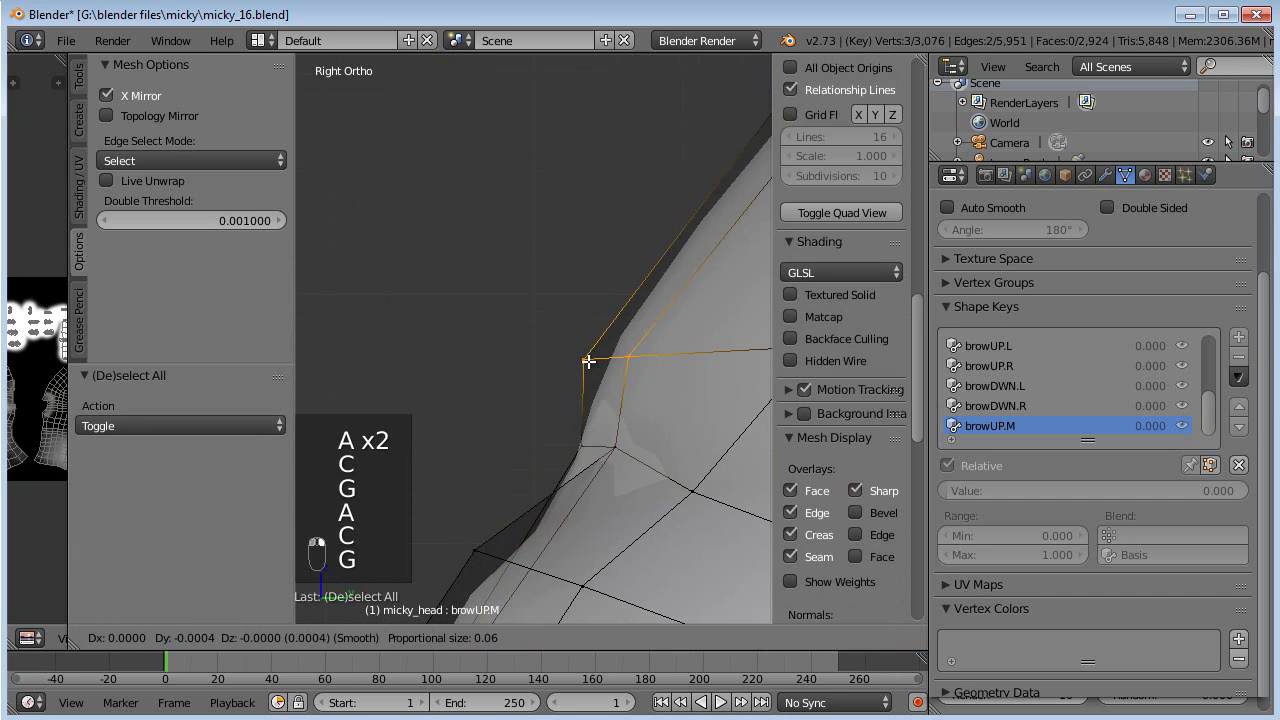
pyautogui.click(577, 362)
# - Leave Edit Mode, set browUP.M to 1 and inspect the raised middle brow from several angles
pyautogui.press('Tab')
pyautogui.scroll(-5, 605, 457)
pyautogui.moveTo(570, 400); pyautogui.dragTo(715, 420, button='middle')
pyautogui.moveTo(969, 493); pyautogui.dragTo(1270, 495)
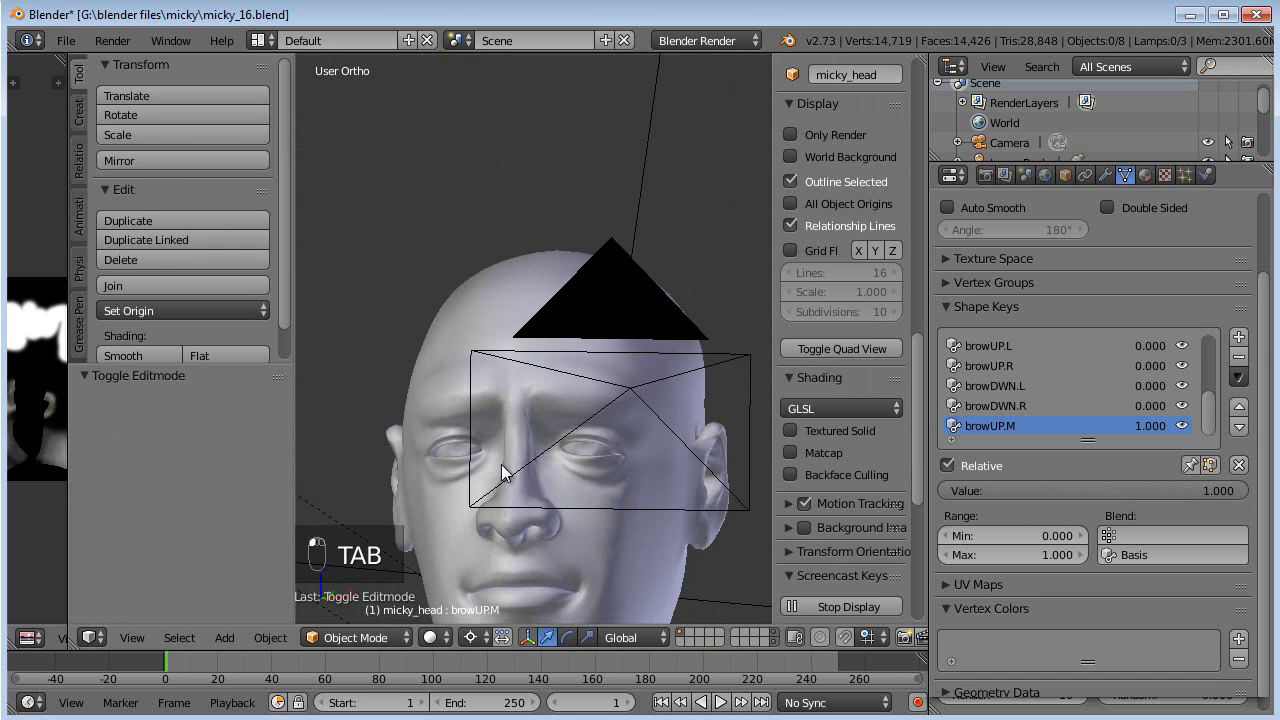
pyautogui.moveTo(494, 469); pyautogui.dragTo(753, 487, button='middle')
# - Set browUP.R and browUP.L to 1 and inspect them combined with browUP.M at value 1
pyautogui.moveTo(1159, 490); pyautogui.dragTo(1119, 492)
pyautogui.click(1003, 366)
pyautogui.click(1005, 346)
pyautogui.moveTo(981, 489); pyautogui.dragTo(1276, 505)
pyautogui.moveTo(678, 417); pyautogui.dragTo(570, 348, button='middle')
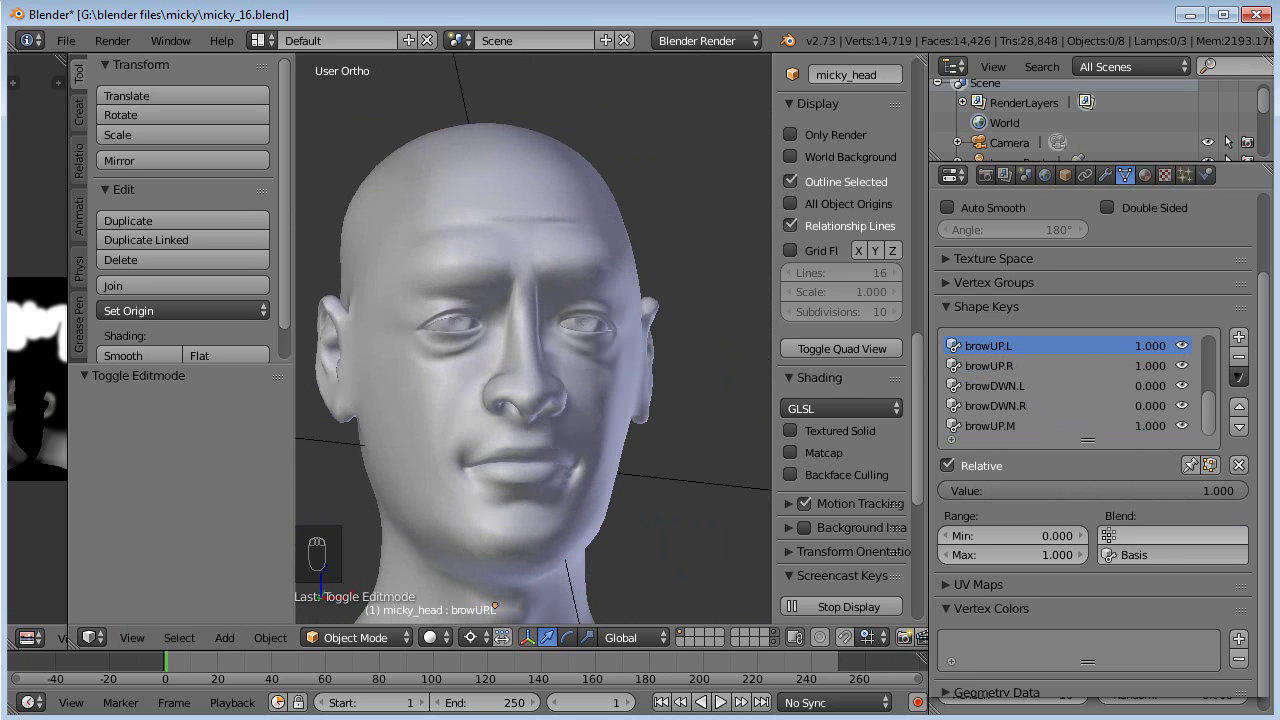
# - Clear all shape key values and add a new shape key named browDWN.M below browUP.M
pyautogui.click(1238, 466)
pyautogui.scroll(3, 636, 412)
pyautogui.click(1007, 428)
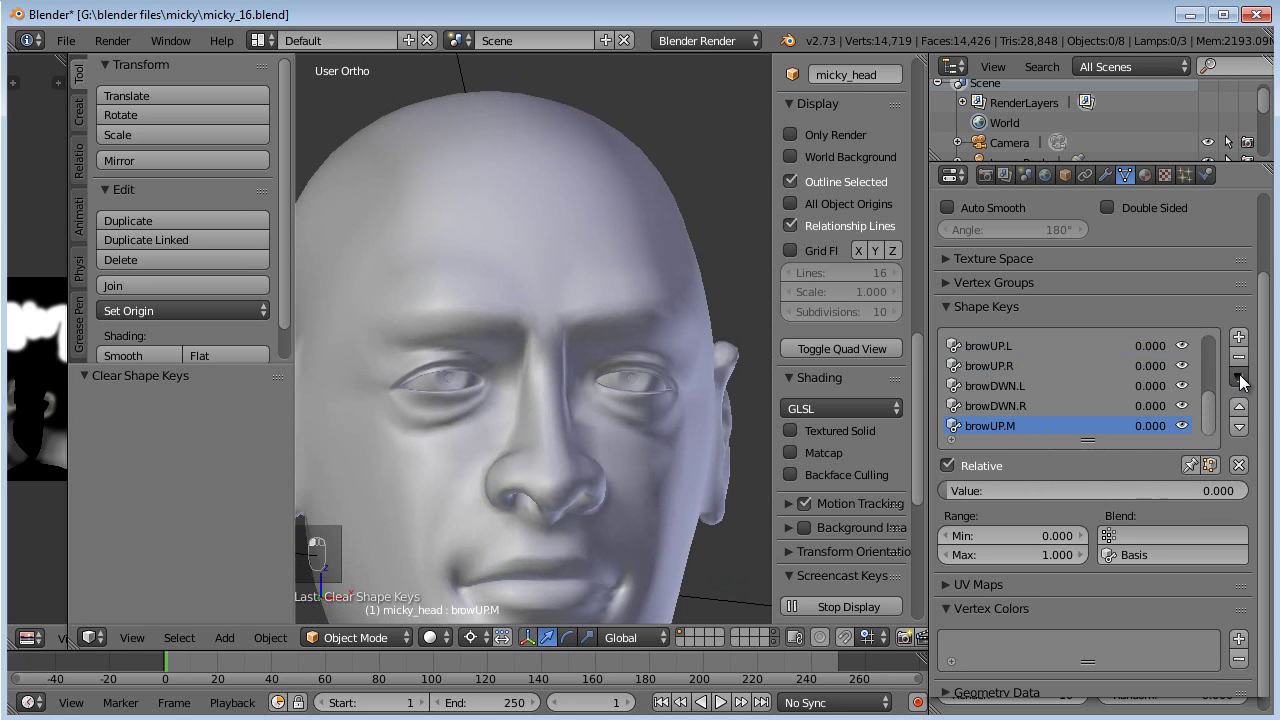
pyautogui.click(1238, 338)
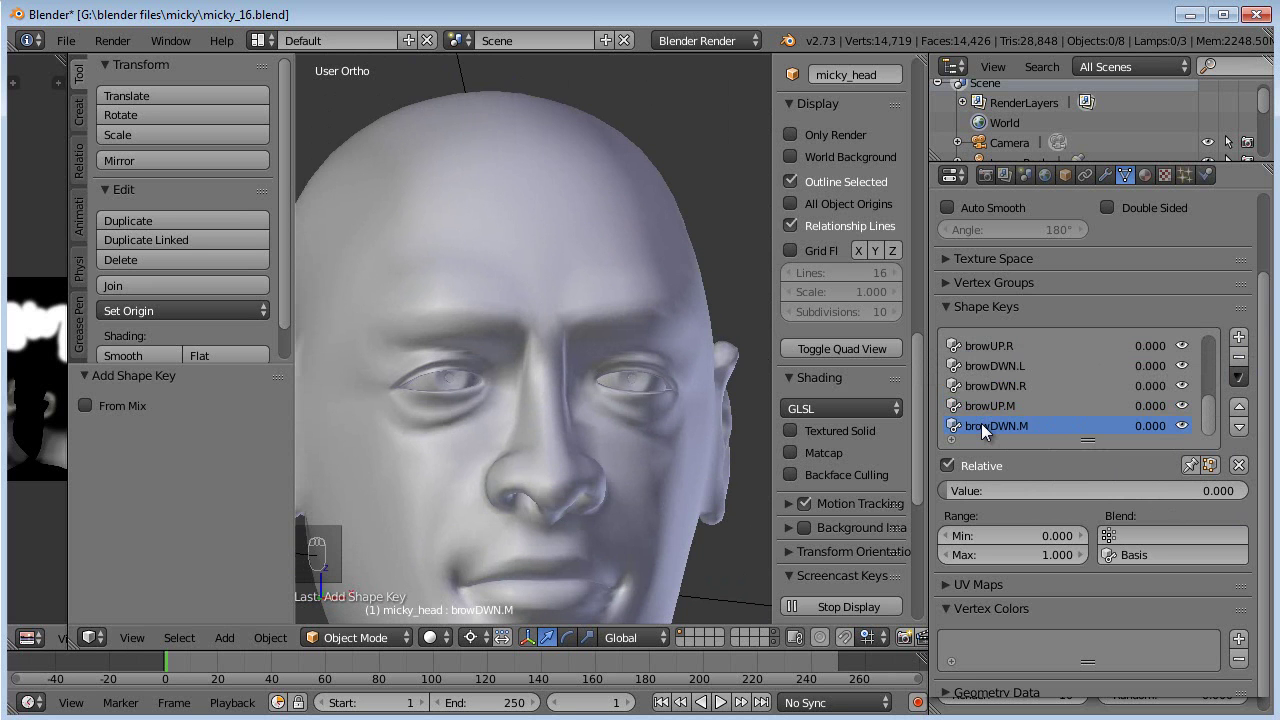
# - In Edit Mode, select the six vertices between the brows and lower them about 0.047 along Z with proportional size 0.20
pyautogui.press('Tab')
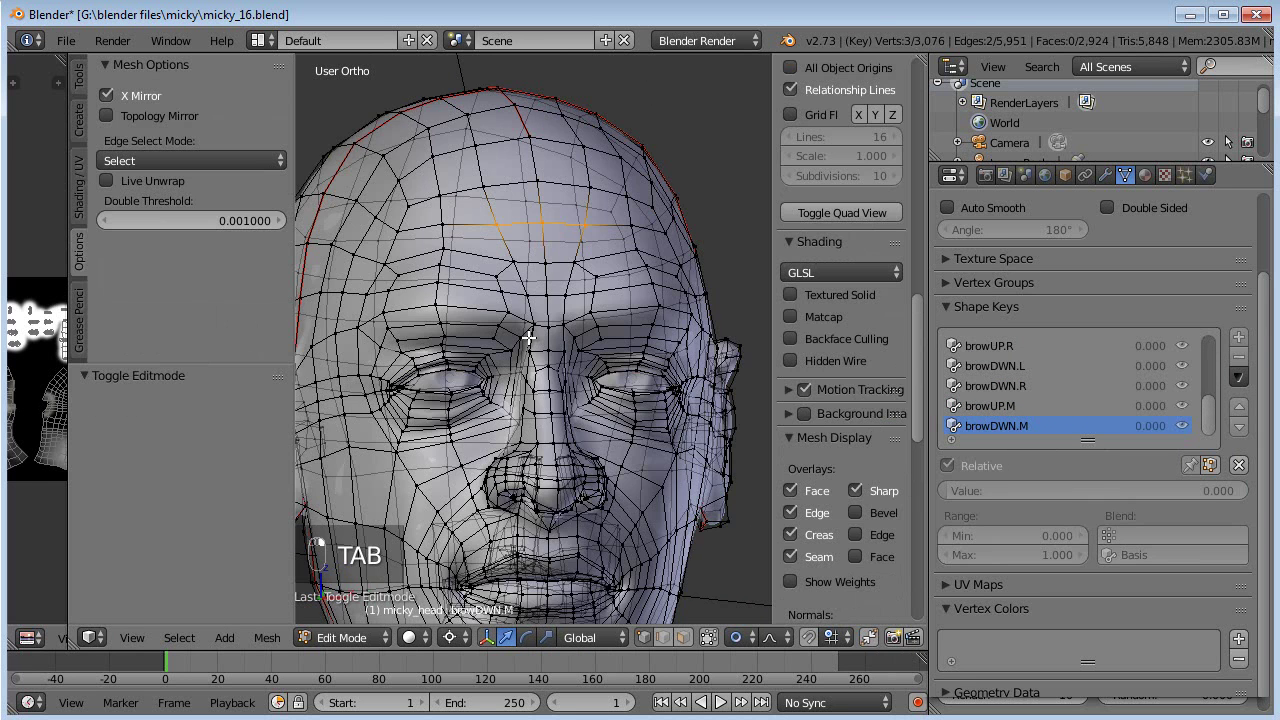
pyautogui.press('KP_1')
pyautogui.scroll(4, 526, 337)
pyautogui.press('a')
pyautogui.press('a')
pyautogui.rightClick(521, 303)
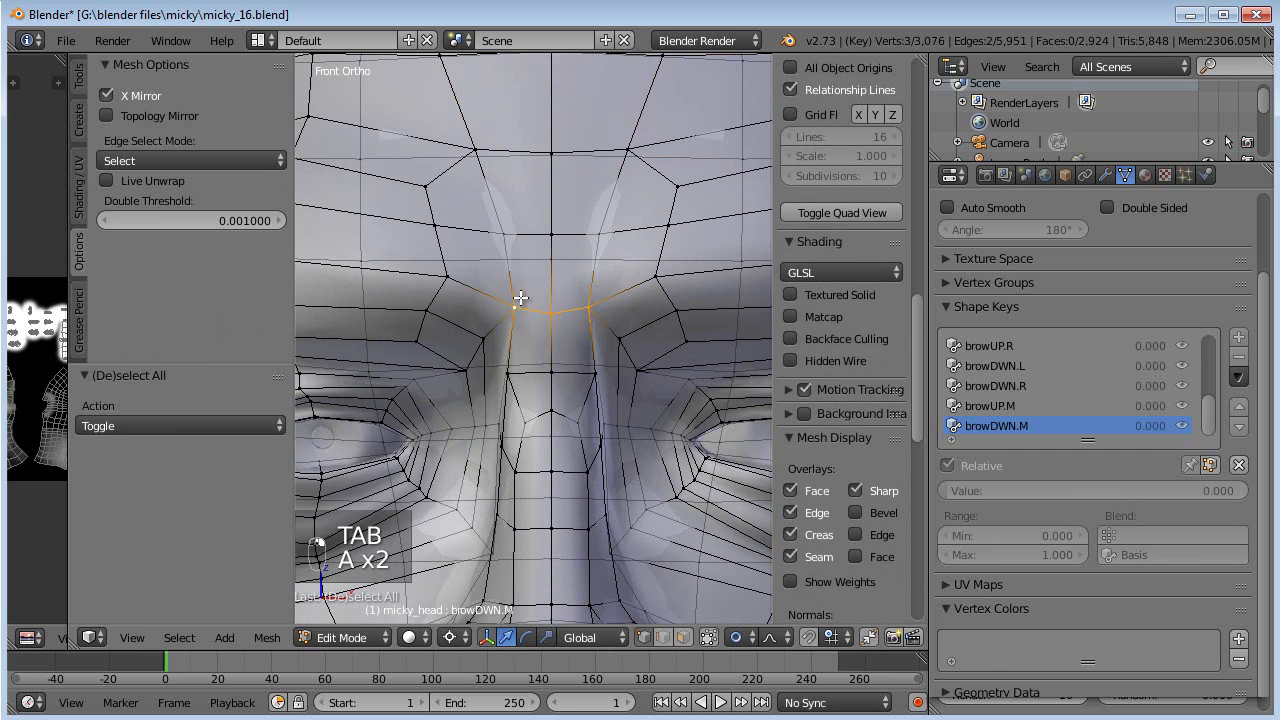
pyautogui.keyDown('shift'); pyautogui.rightClick(549, 231); pyautogui.keyUp('shift')
pyautogui.keyDown('shift'); pyautogui.rightClick(598, 231); pyautogui.keyUp('shift')
pyautogui.press('g')
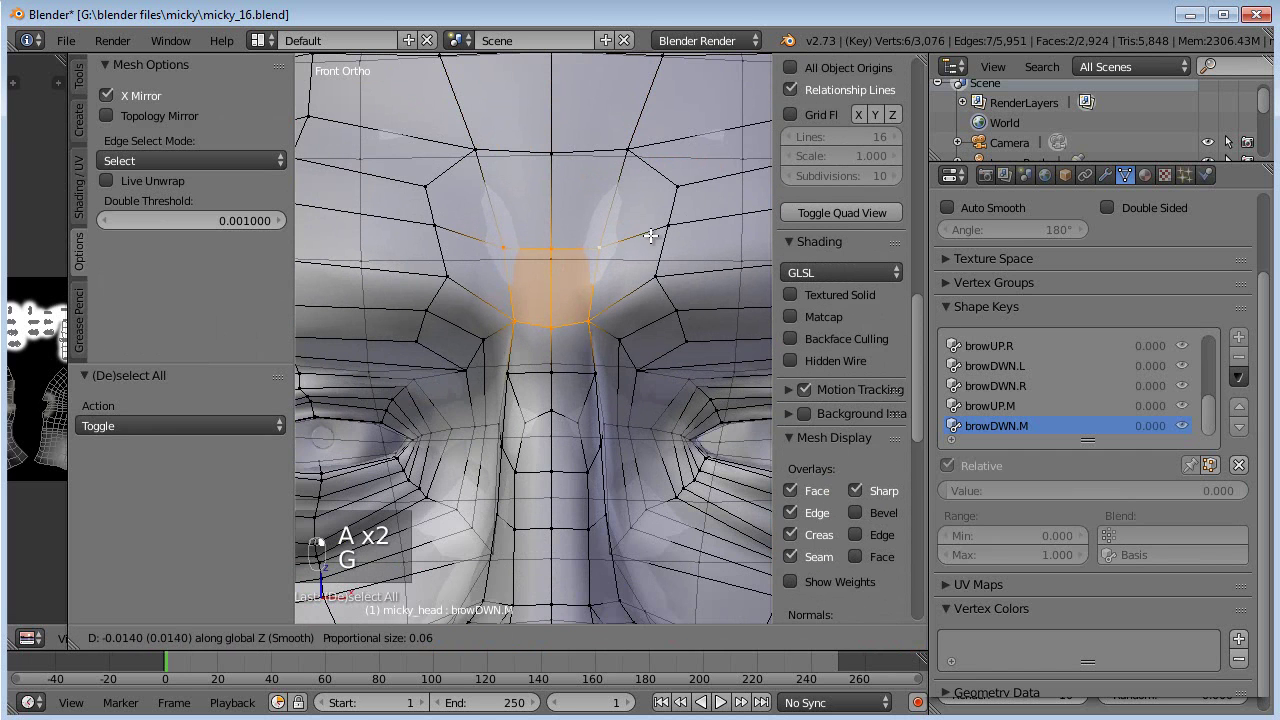
pyautogui.scroll(-8, 645, 244)
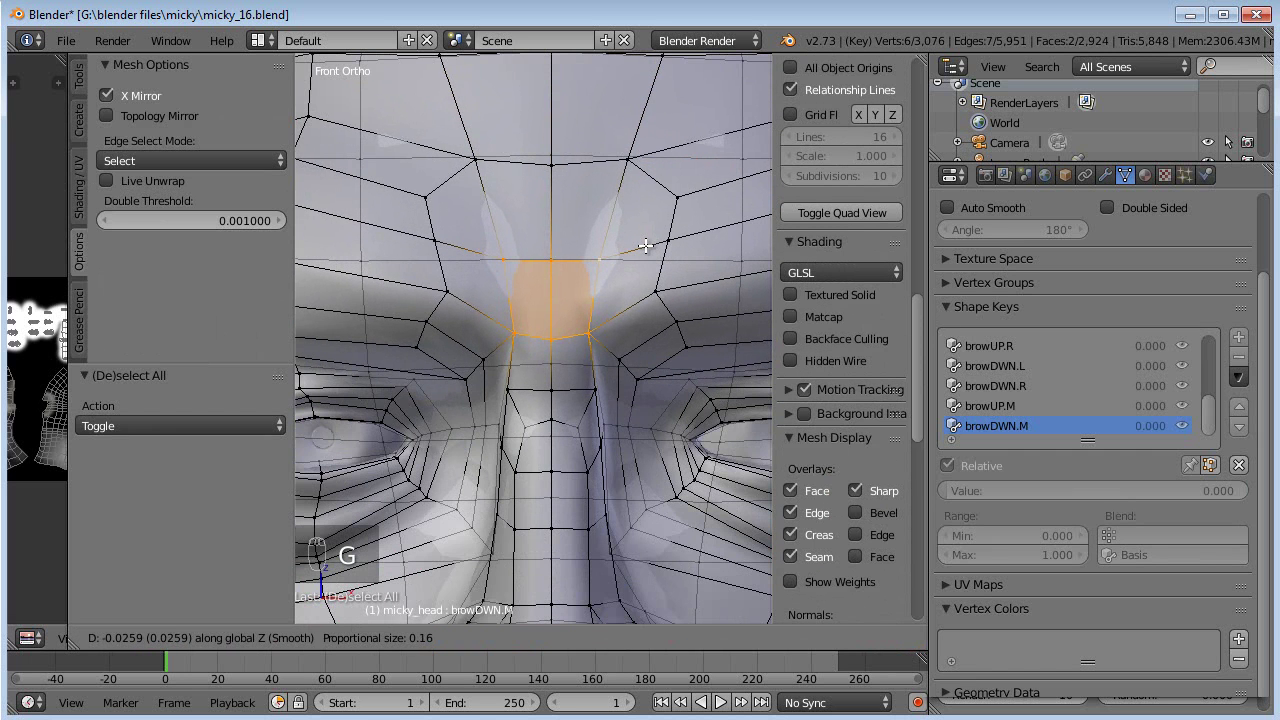
pyautogui.scroll(-2, 646, 255)
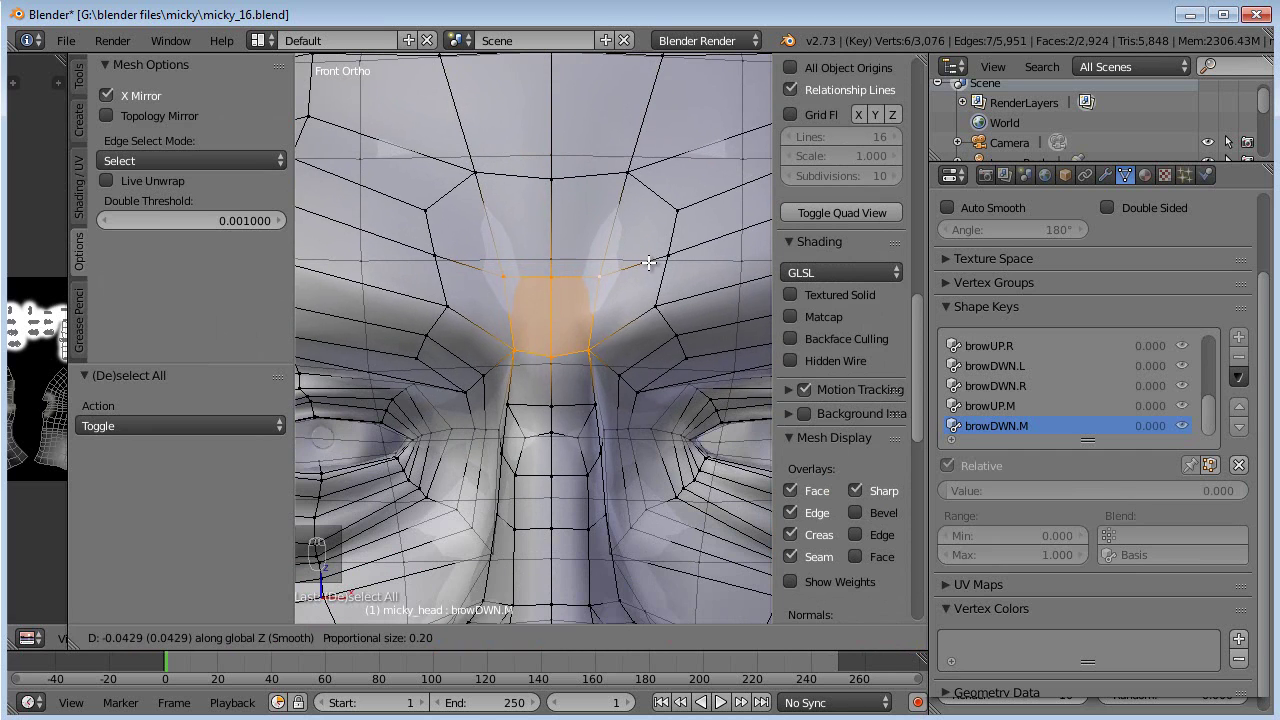
pyautogui.click(650, 265)
# - Select two vertices between the brows and pull them forward in the right view, about -0.011 in Y and 0.002 in Z
pyautogui.press('KP_3')
pyautogui.moveTo(645, 265); pyautogui.dragTo(555, 271, button='middle')
pyautogui.rightClick(496, 234)
pyautogui.keyDown('shift'); pyautogui.rightClick(479, 328); pyautogui.keyUp('shift')
pyautogui.press('KP_3')
pyautogui.press('g')
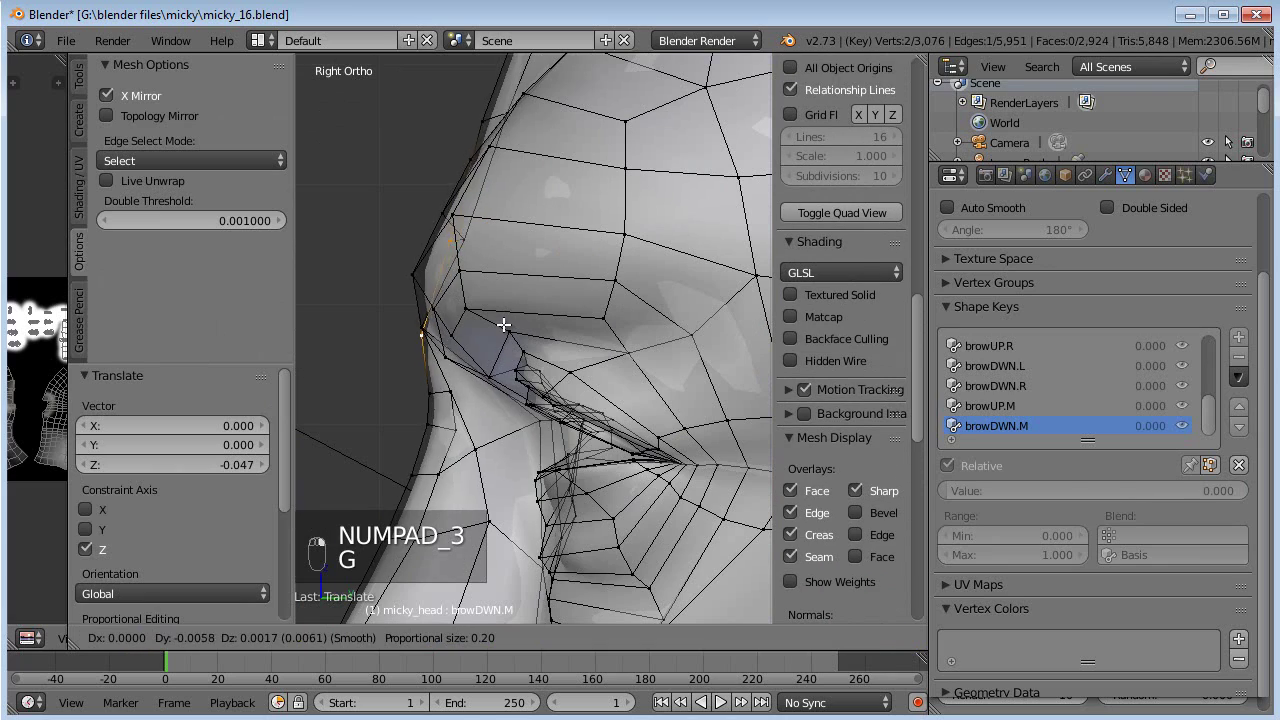
pyautogui.click(503, 325)
# - Select a single vertex beside the center of the brows and adjust its position with proportional size 0.09
pyautogui.moveTo(490, 329); pyautogui.dragTo(530, 341, button='middle')
pyautogui.rightClick(612, 235)
pyautogui.press('g')
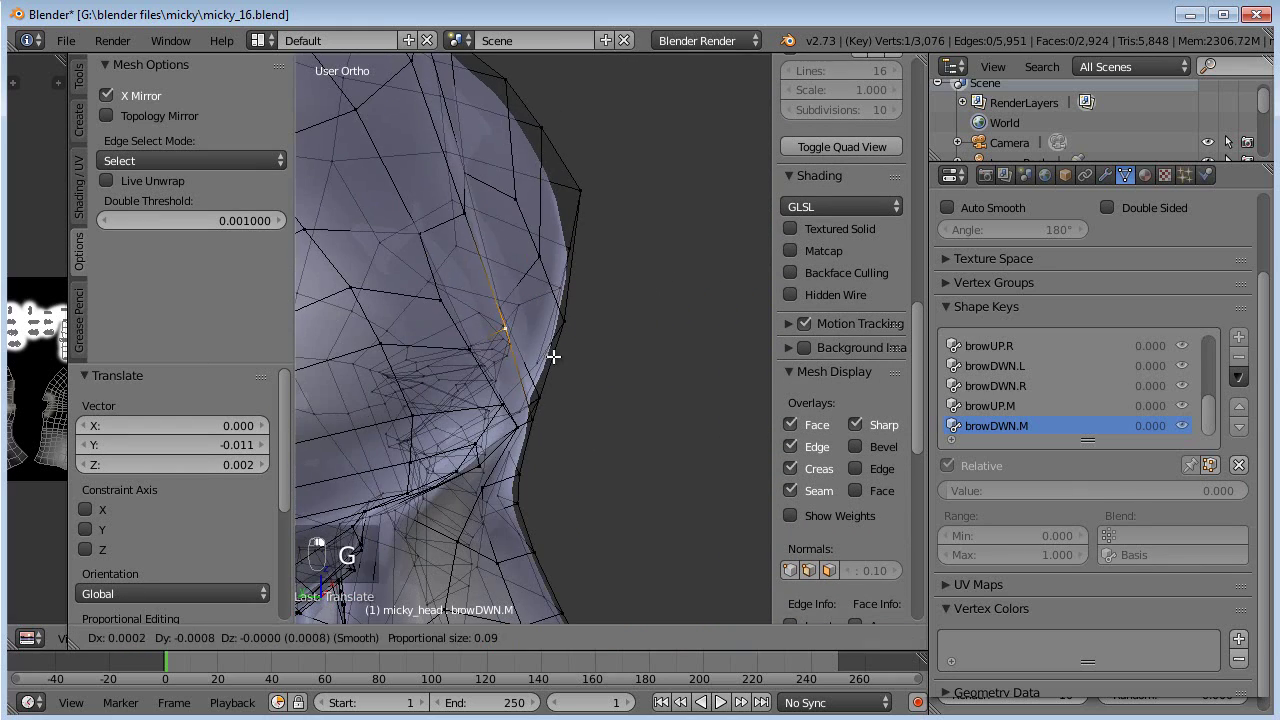
pyautogui.click(577, 360)
# - Refine the mirrored inner-brow vertex in several moves with proportional size 0.05, ending with about 0.005 X, 0.005 Y and -0.004 Z
pyautogui.scroll(4, 443, 405)
pyautogui.moveTo(443, 405); pyautogui.dragTo(542, 246, button='middle')
pyautogui.press('g')
pyautogui.click(462, 412)
pyautogui.press('g')
pyautogui.click(553, 418)
pyautogui.press('g')
pyautogui.click(550, 357)
pyautogui.press('g')
pyautogui.click(548, 361)
pyautogui.press('g')
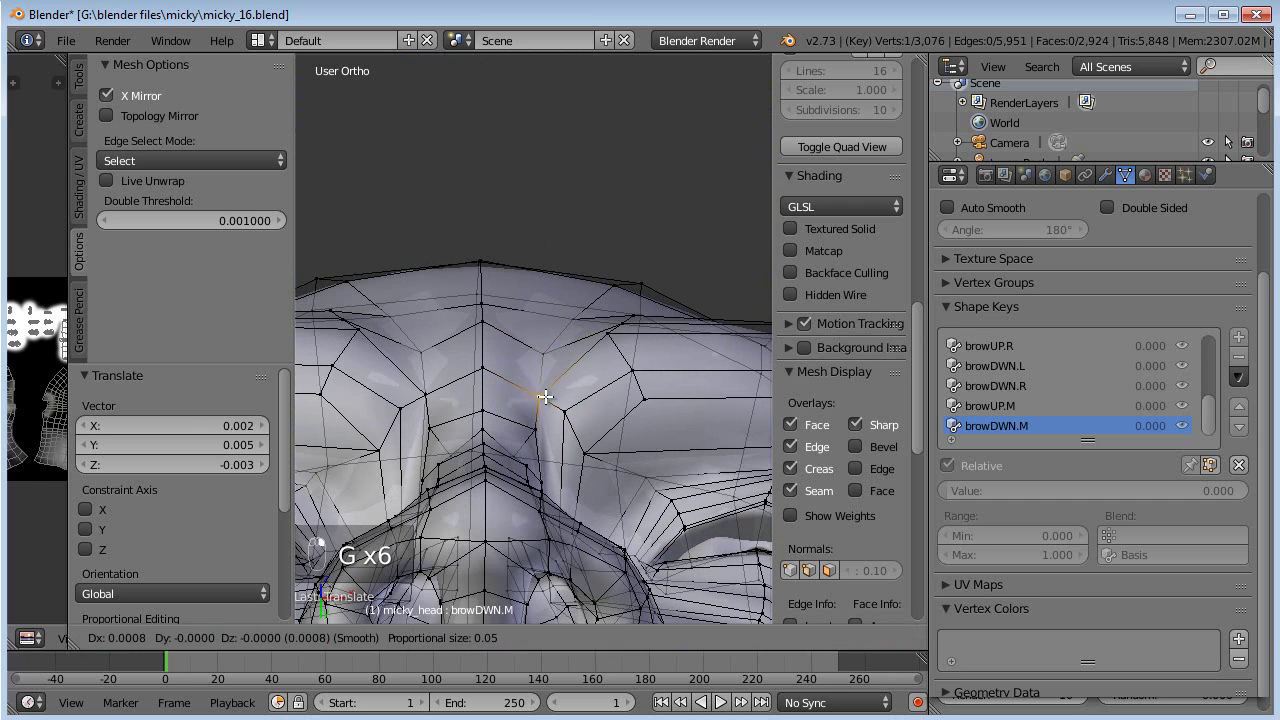
pyautogui.click(550, 404)
# - Select the three vertices across the nose bridge and raise them about 0.015 along Z with proportional size 0.05
pyautogui.moveTo(550, 404); pyautogui.dragTo(563, 503, button='middle')
pyautogui.keyDown('shift'); pyautogui.click(463, 492); pyautogui.keyUp('shift')
pyautogui.press('g')
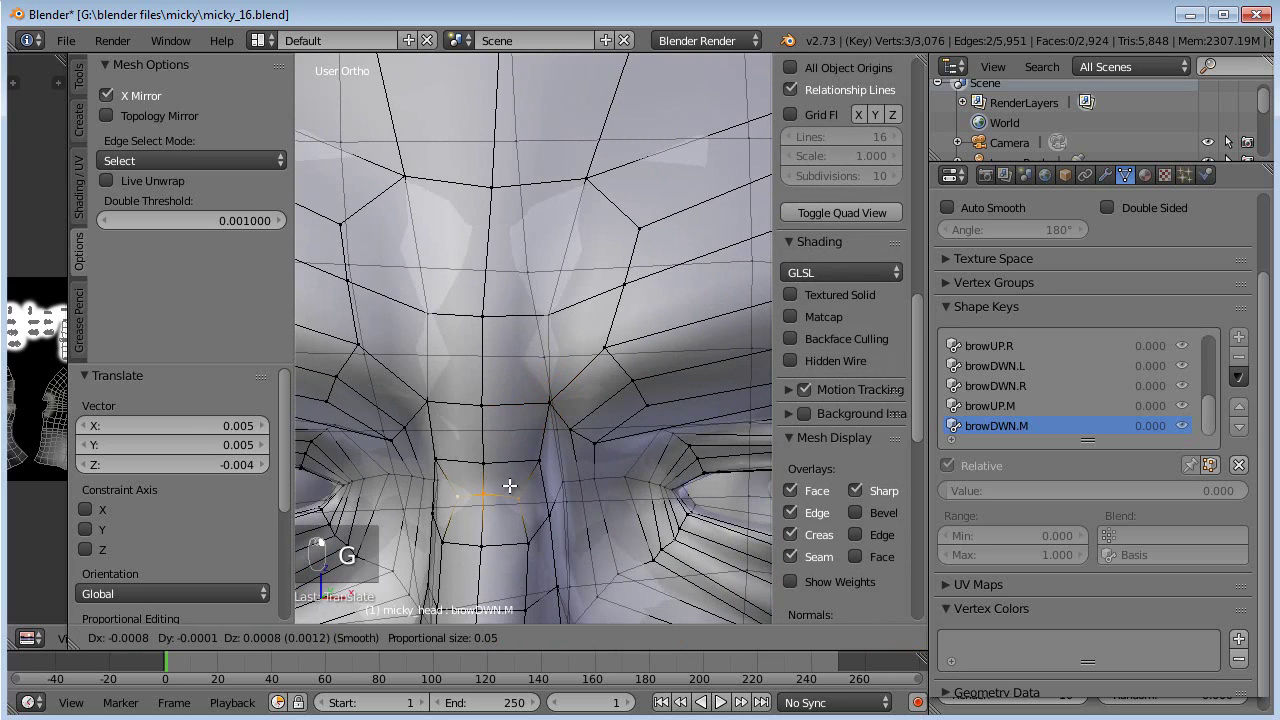
pyautogui.click(510, 470)
# - Select the row of three vertices at the top of the nose bridge and push it inward about 0.019 in Y and 0.008 in Z
pyautogui.moveTo(510, 470); pyautogui.dragTo(472, 458, button='middle')
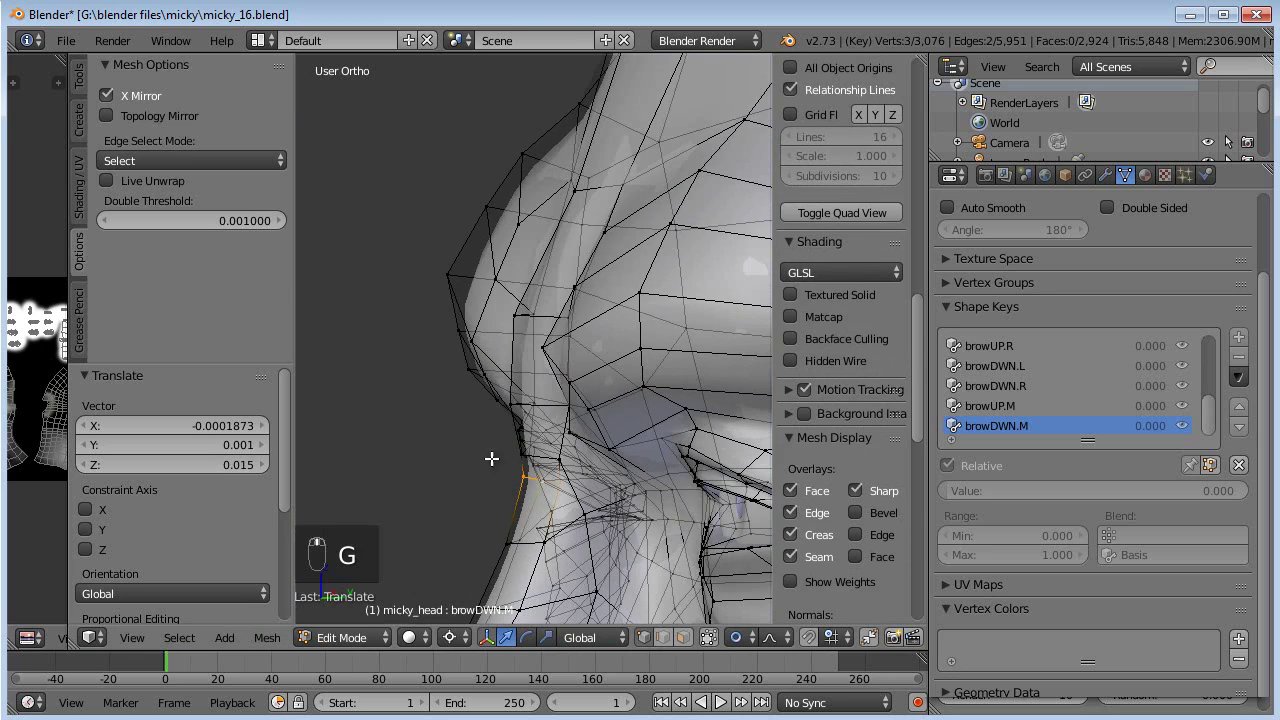
pyautogui.moveTo(593, 456); pyautogui.dragTo(561, 407, button='middle')
pyautogui.rightClick(553, 459)
pyautogui.keyDown('shift'); pyautogui.rightClick(522, 460); pyautogui.keyUp('shift')
pyautogui.keyDown('shift'); pyautogui.rightClick(490, 461); pyautogui.keyUp('shift')
pyautogui.moveTo(530, 462); pyautogui.dragTo(404, 464, button='middle')
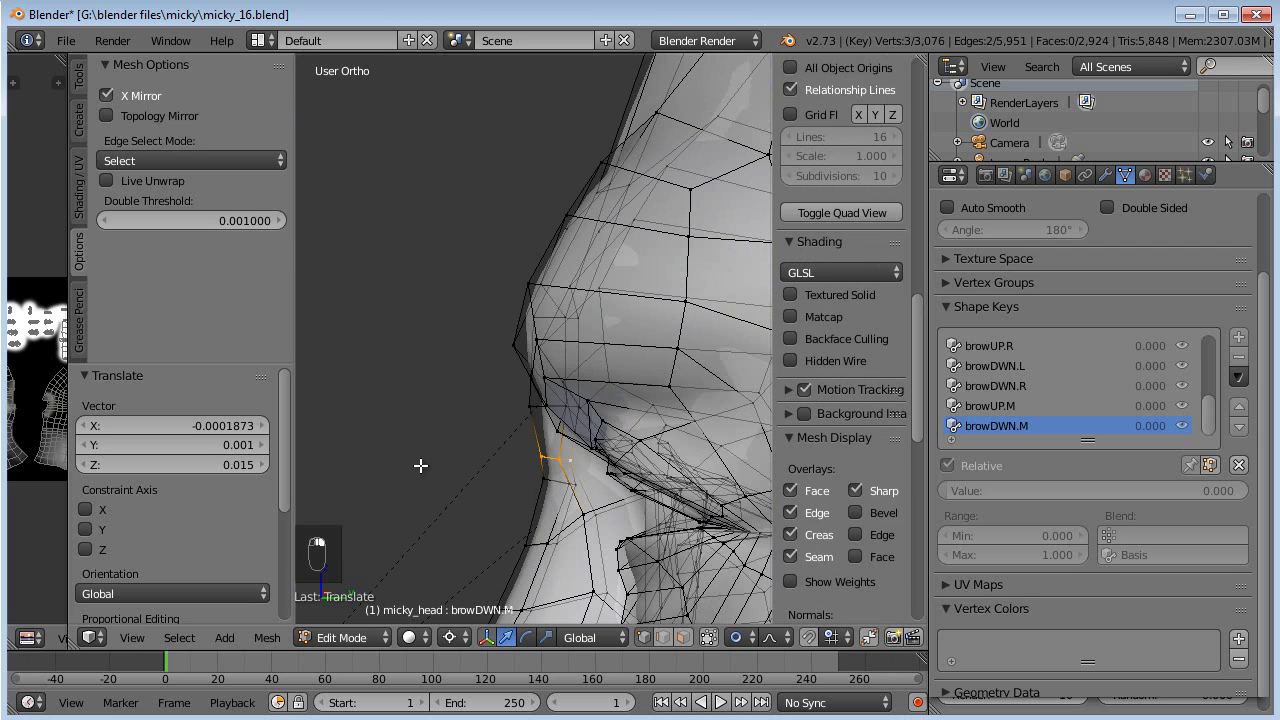
pyautogui.press('g')
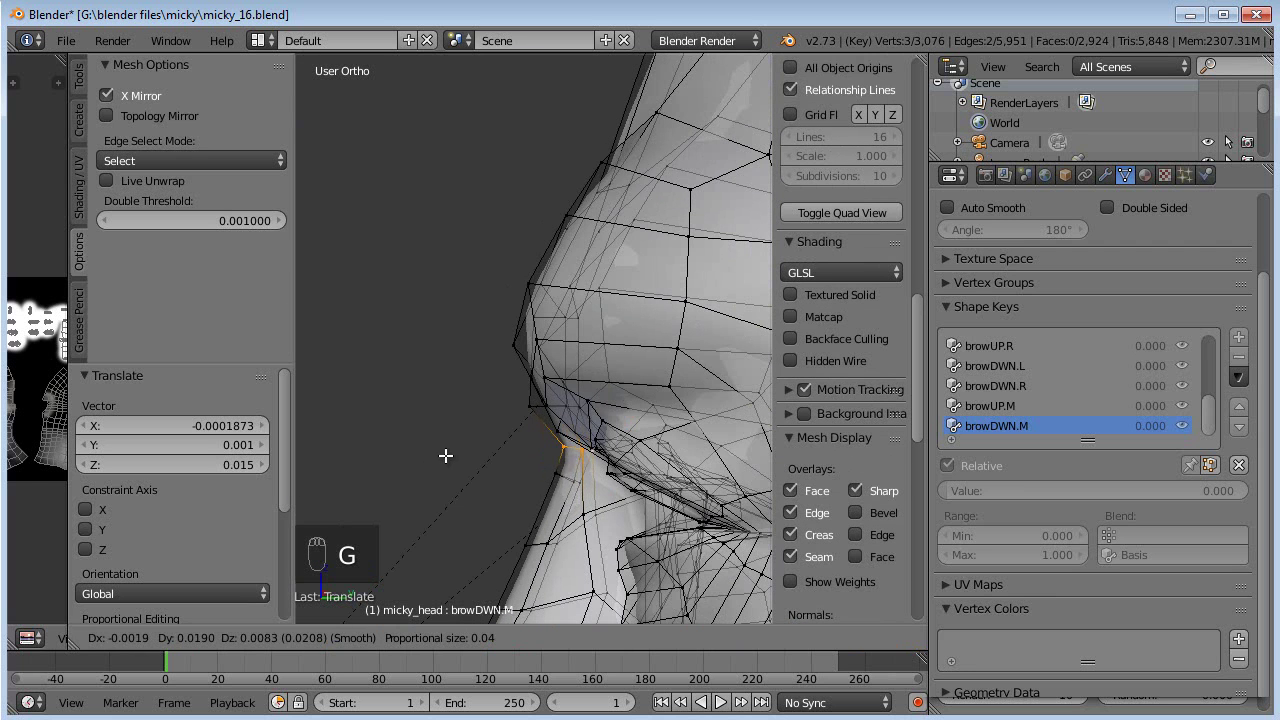
pyautogui.click(446, 455)
# - Leave Edit Mode, set browDWN.M to 1 and inspect the lowered middle brow from around the head
pyautogui.moveTo(446, 455); pyautogui.dragTo(606, 457, button='middle')
pyautogui.press('Tab')
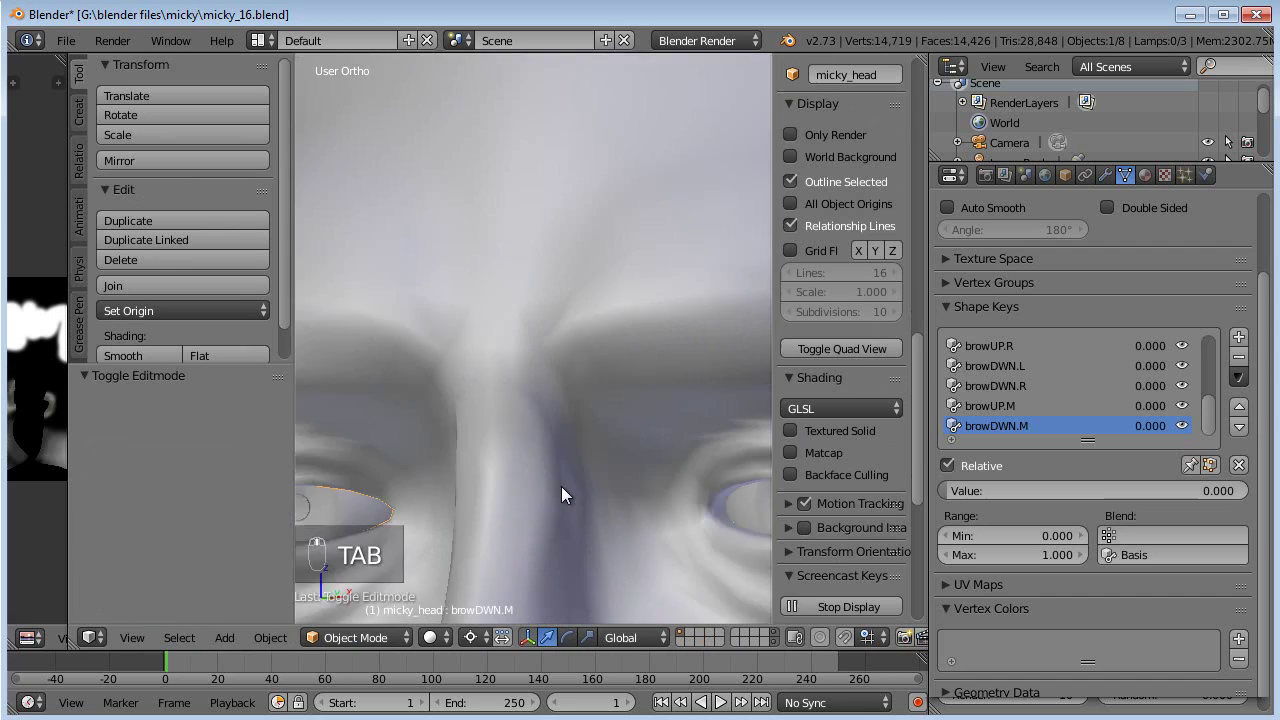
pyautogui.scroll(-3, 561, 486)
pyautogui.moveTo(523, 467); pyautogui.dragTo(646, 472, button='middle')
pyautogui.moveTo(978, 491); pyautogui.dragTo(1004, 475)
pyautogui.scroll(-3, 595, 410)
pyautogui.moveTo(595, 410); pyautogui.dragTo(622, 412, button='middle')
# - In Edit Mode, nudge the three upper nose-bridge vertices slightly, ending with a forward move of about -0.006 in Y
pyautogui.scroll(10, 589, 380)
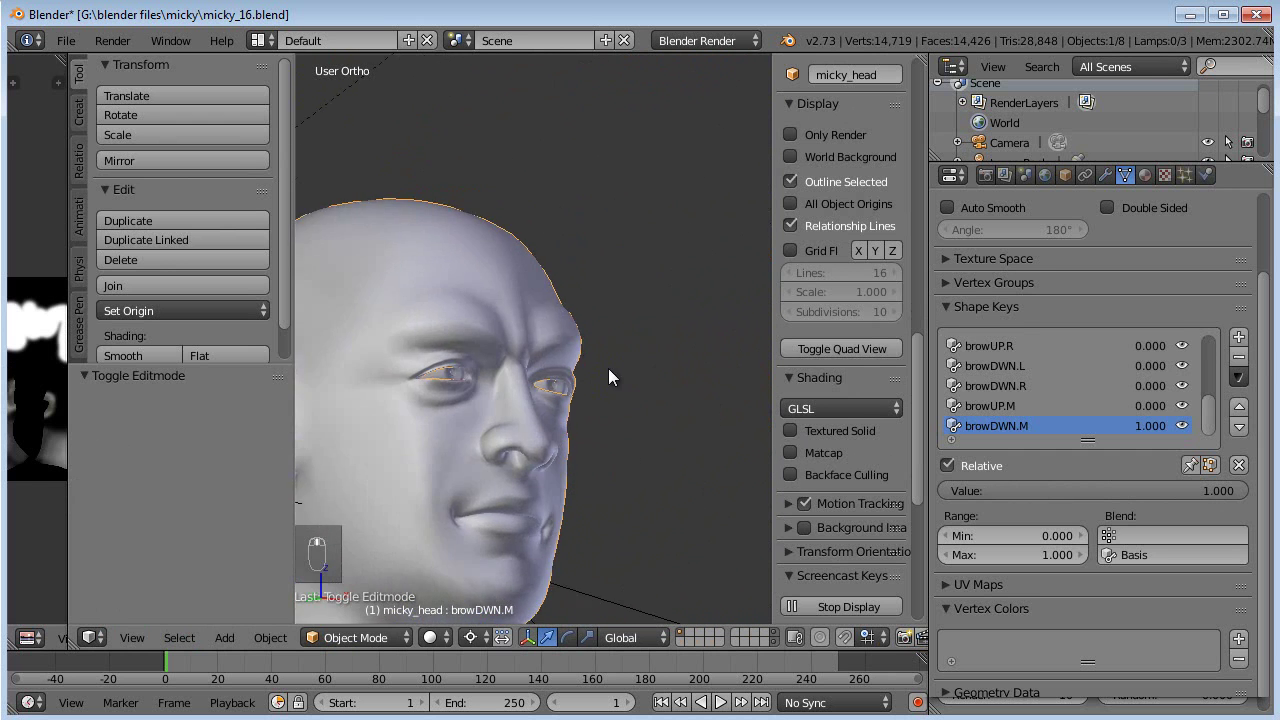
pyautogui.press('Tab')
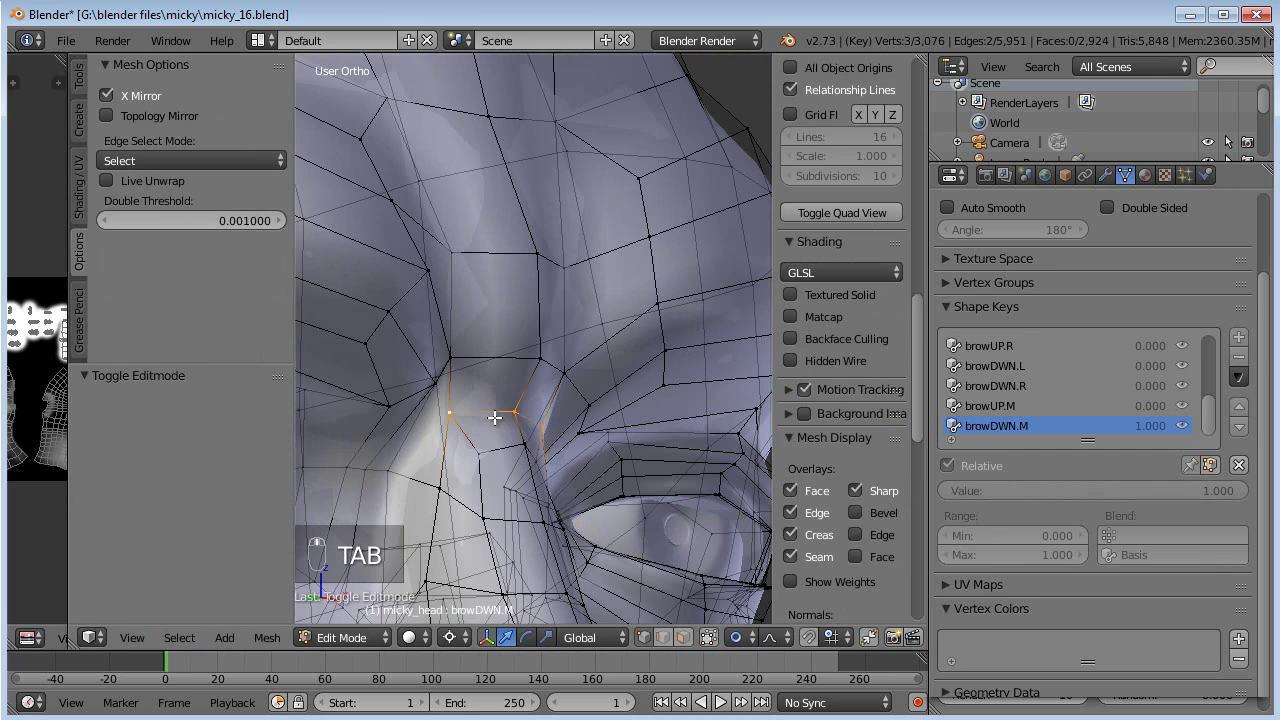
pyautogui.moveTo(552, 418); pyautogui.dragTo(413, 479, button='middle')
pyautogui.press('g')
pyautogui.click(565, 449)
pyautogui.press('g')
pyautogui.click(569, 467)
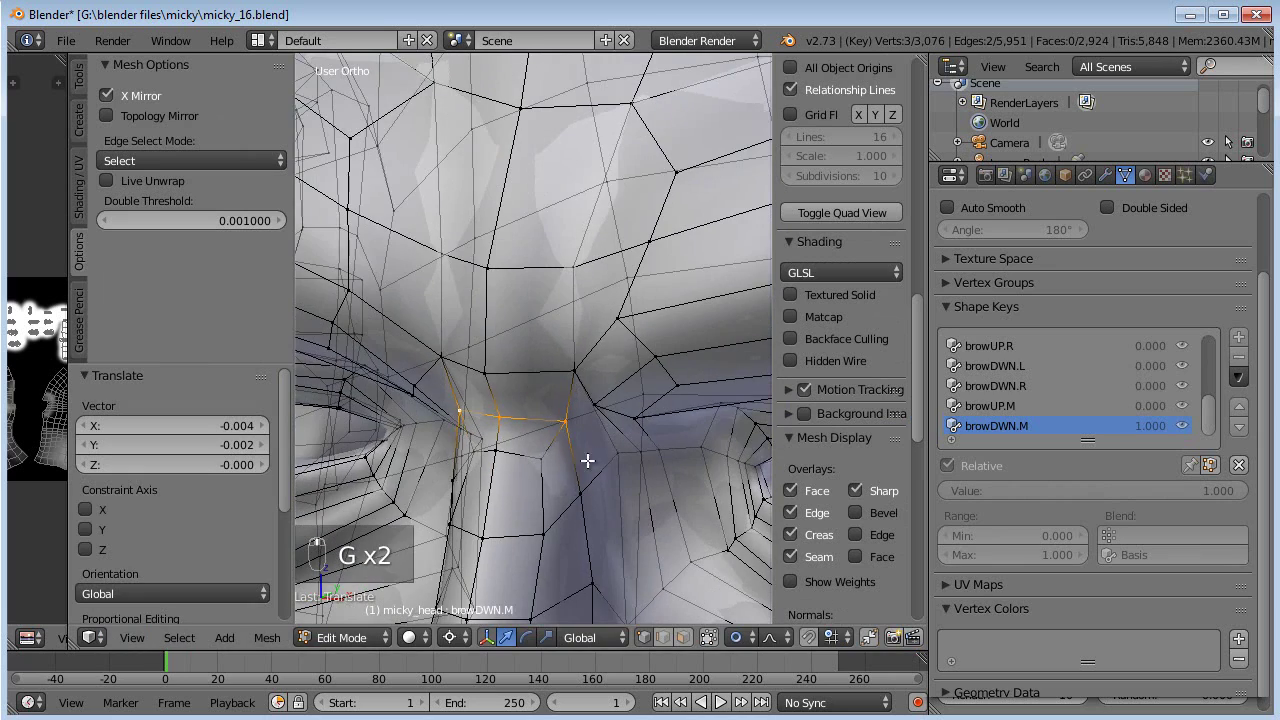
pyautogui.moveTo(569, 467); pyautogui.dragTo(560, 455, button='middle')
pyautogui.press('g')
pyautogui.click(480, 455)
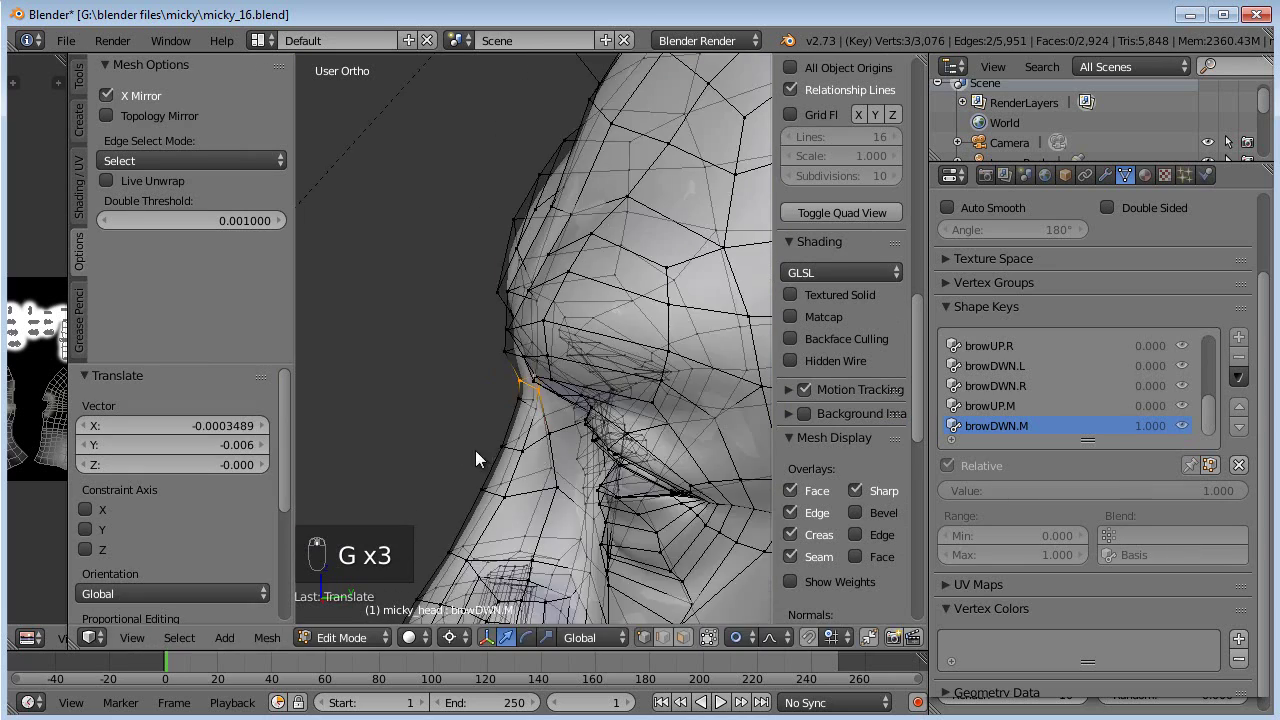
# - Leave Edit Mode and check browDWN.M together with browDWN.L, both at value 1
pyautogui.press('Tab')
pyautogui.moveTo(480, 455); pyautogui.dragTo(669, 445, button='middle')
pyautogui.moveTo(1125, 492); pyautogui.dragTo(1250, 492)
pyautogui.scroll(-5, 666, 369)
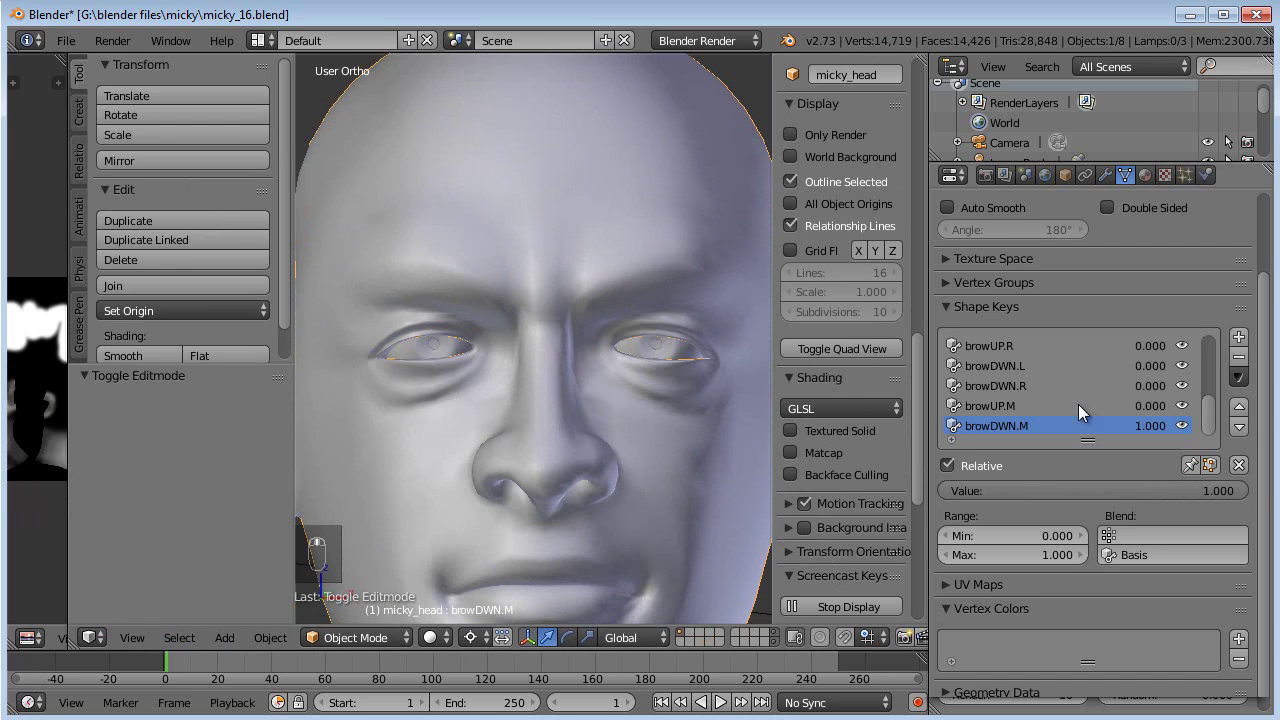
pyautogui.click(1031, 366)
pyautogui.moveTo(1137, 490); pyautogui.dragTo(1250, 490)
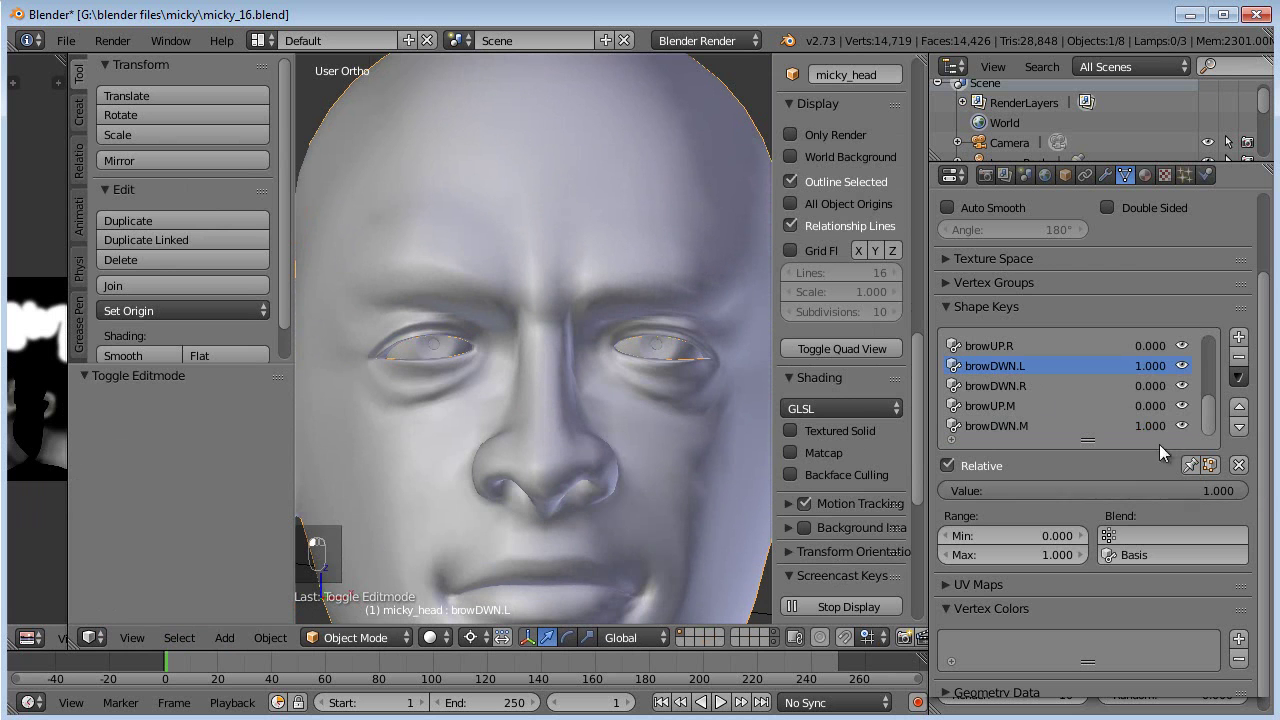
# - Set browDWN.R to 1 and inspect the combined lowered-brow expression on the whole head
pyautogui.click(1006, 388)
pyautogui.moveTo(1043, 491); pyautogui.dragTo(1250, 490)
pyautogui.scroll(-3, 542, 327)
pyautogui.moveTo(542, 327)
pyautogui.mouseDown(button='middle')
pyautogui.moveTo(610, 350)
pyautogui.moveTo(385, 338)
pyautogui.moveTo(575, 335)
pyautogui.moveTo(525, 336)
pyautogui.mouseUp(button='middle')
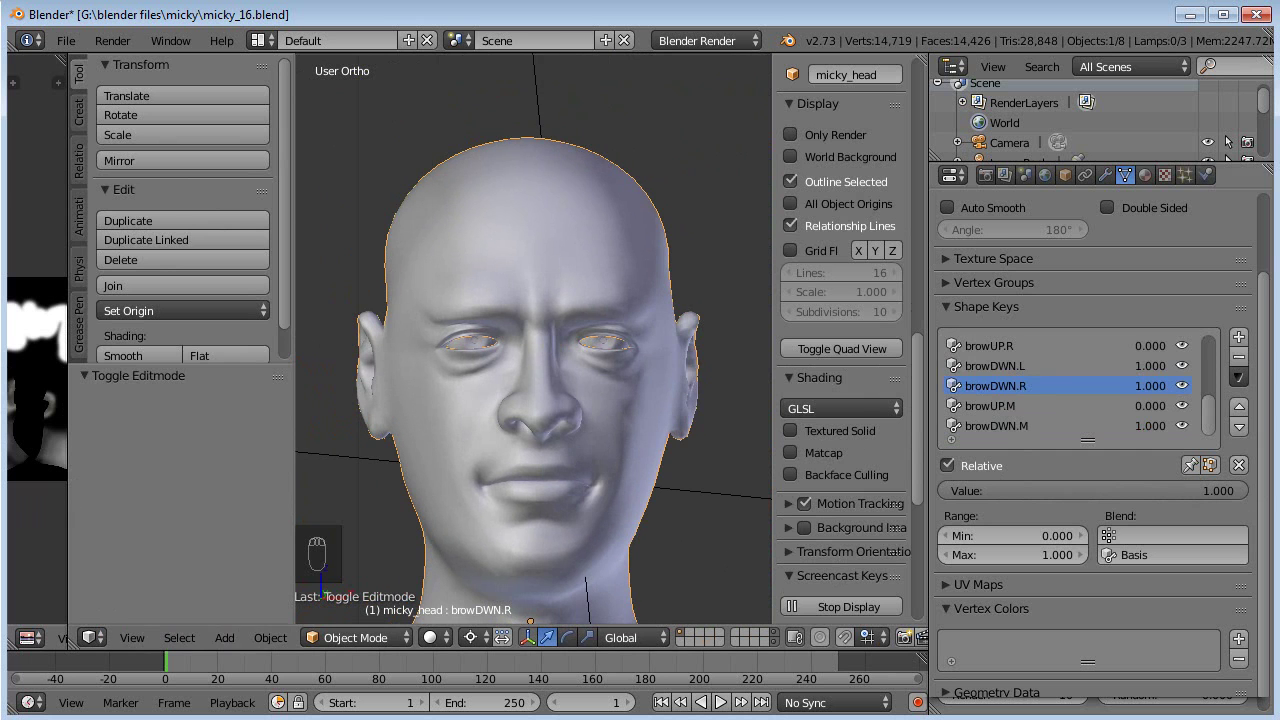
# - Clear all shape key values on micky_head and view the neutral face
pyautogui.click(1238, 466)
pyautogui.scroll(-3, 644, 427)
pyautogui.moveTo(644, 427); pyautogui.dragTo(642, 385, button='middle')
pyautogui.moveTo(611, 439)
pyautogui.mouseDown(button='middle')
pyautogui.moveTo(614, 420)
pyautogui.moveTo(586, 423)
pyautogui.moveTo(620, 436)
pyautogui.moveTo(623, 423)
pyautogui.mouseUp(button='middle')
pyautogui.scroll(3, 579, 426)
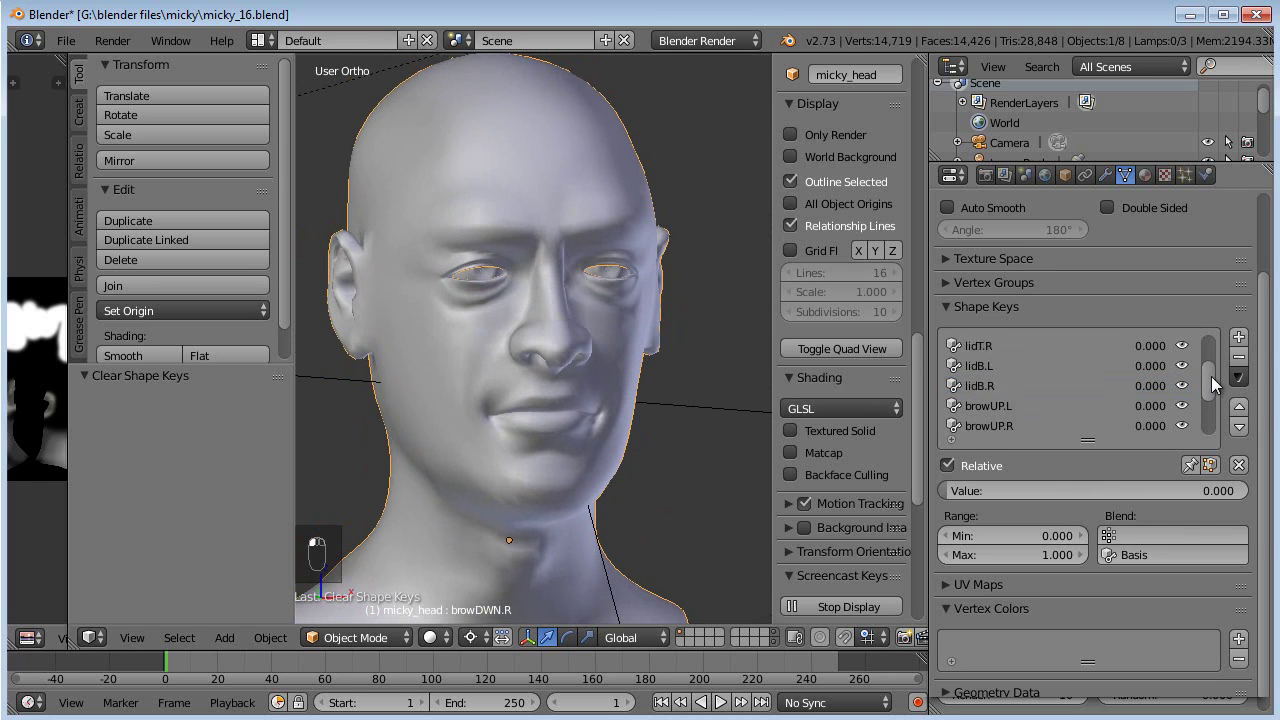
pyautogui.moveTo(1221, 359); pyautogui.dragTo(1216, 419)
pyautogui.moveTo(684, 413); pyautogui.dragTo(659, 410, button='middle')
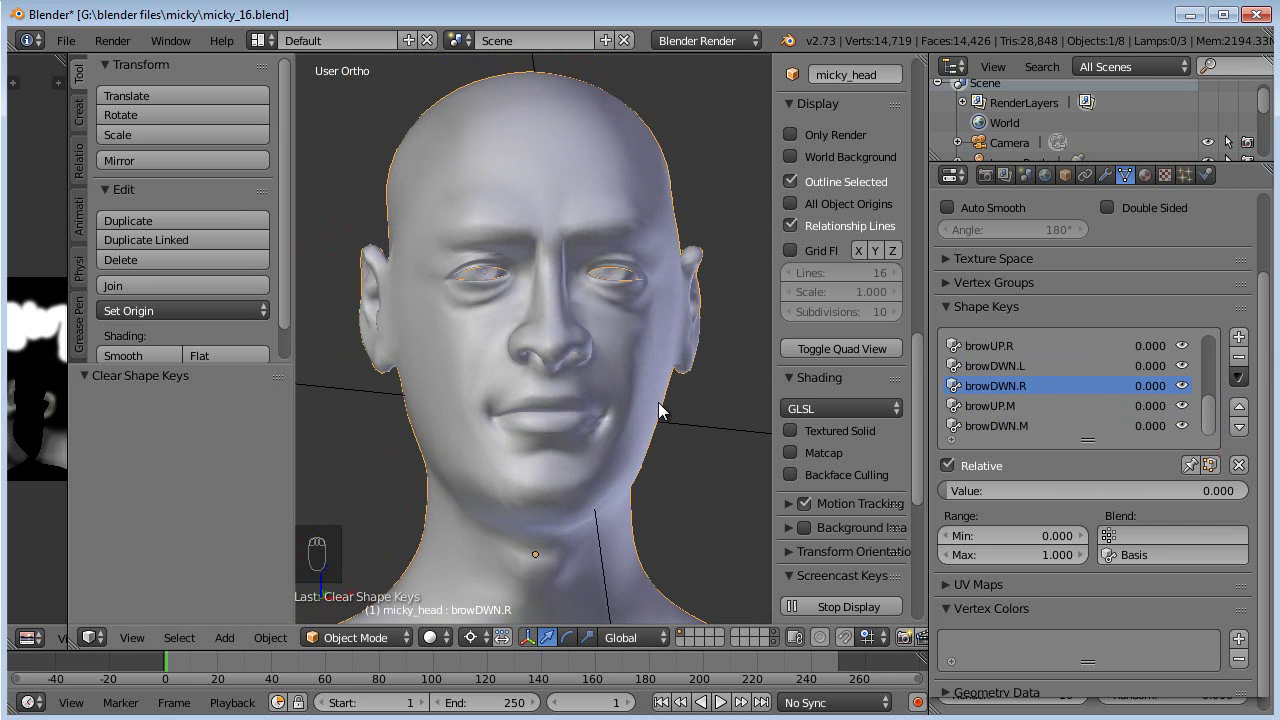
pyautogui.moveTo(658, 456); pyautogui.dragTo(600, 418, button='middle')
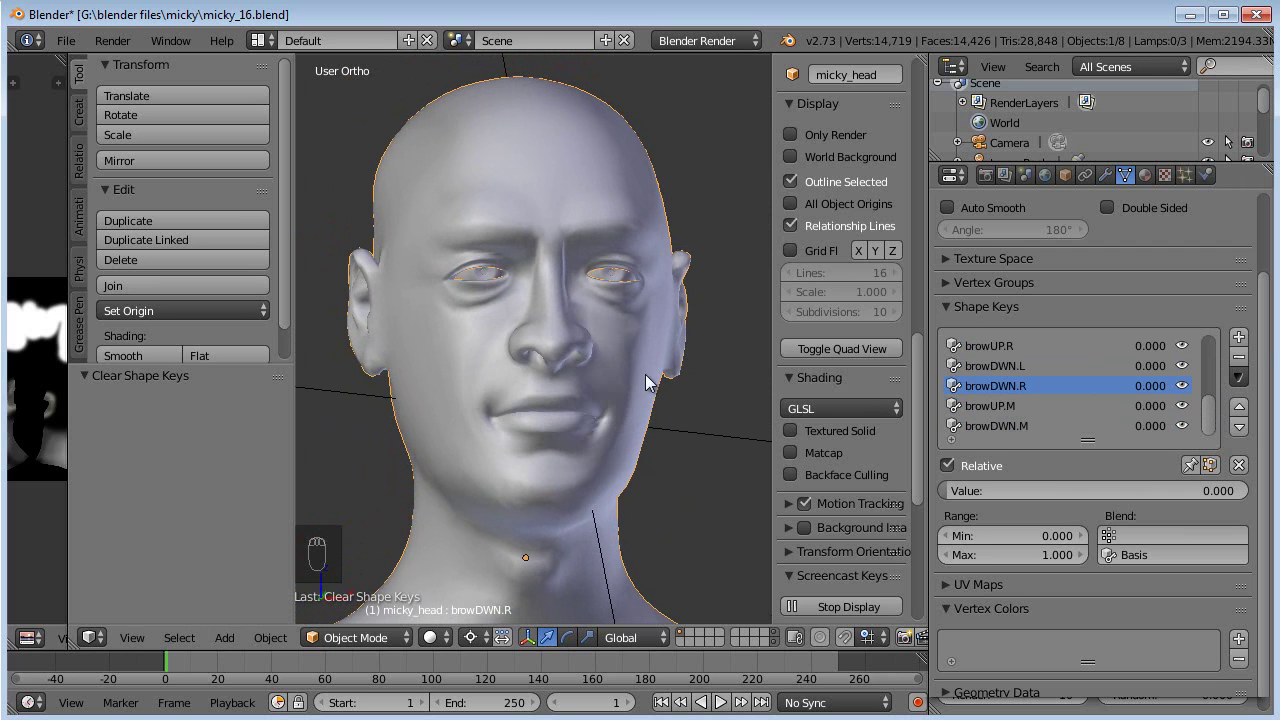
pyautogui.moveTo(679, 448); pyautogui.dragTo(668, 443, button='middle')
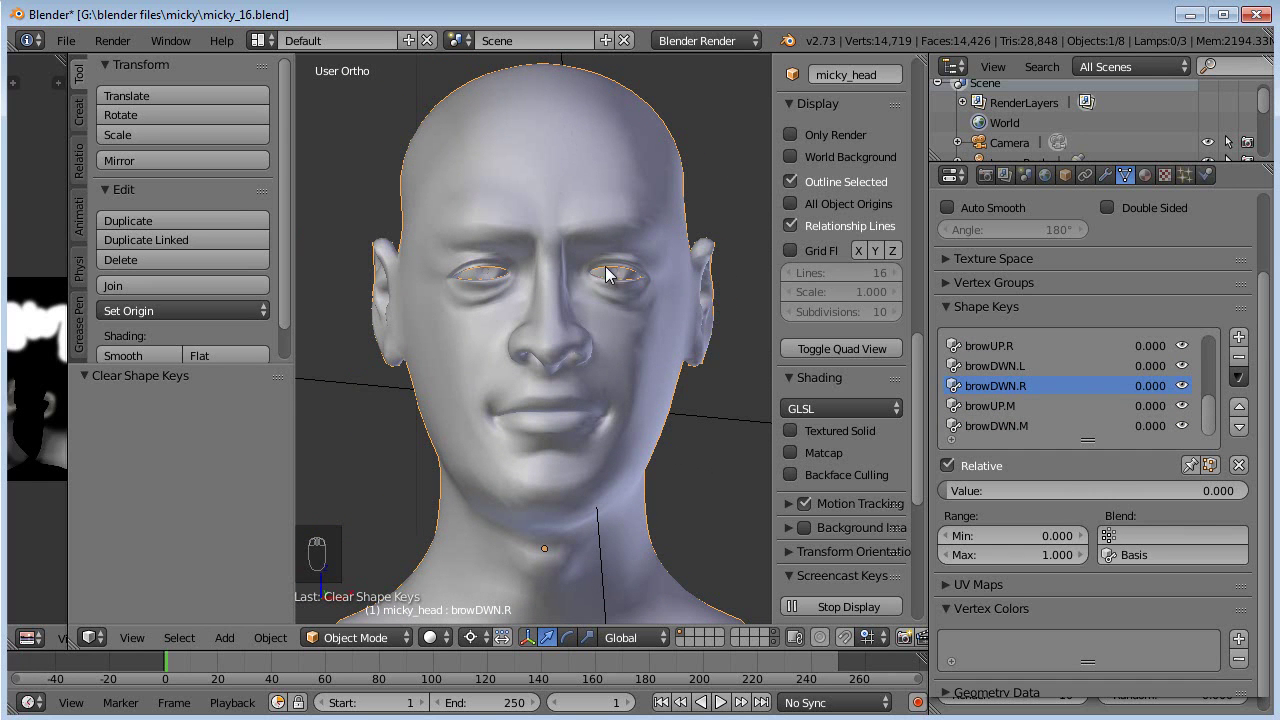
pyautogui.moveTo(584, 258); pyautogui.dragTo(621, 319, button='middle')
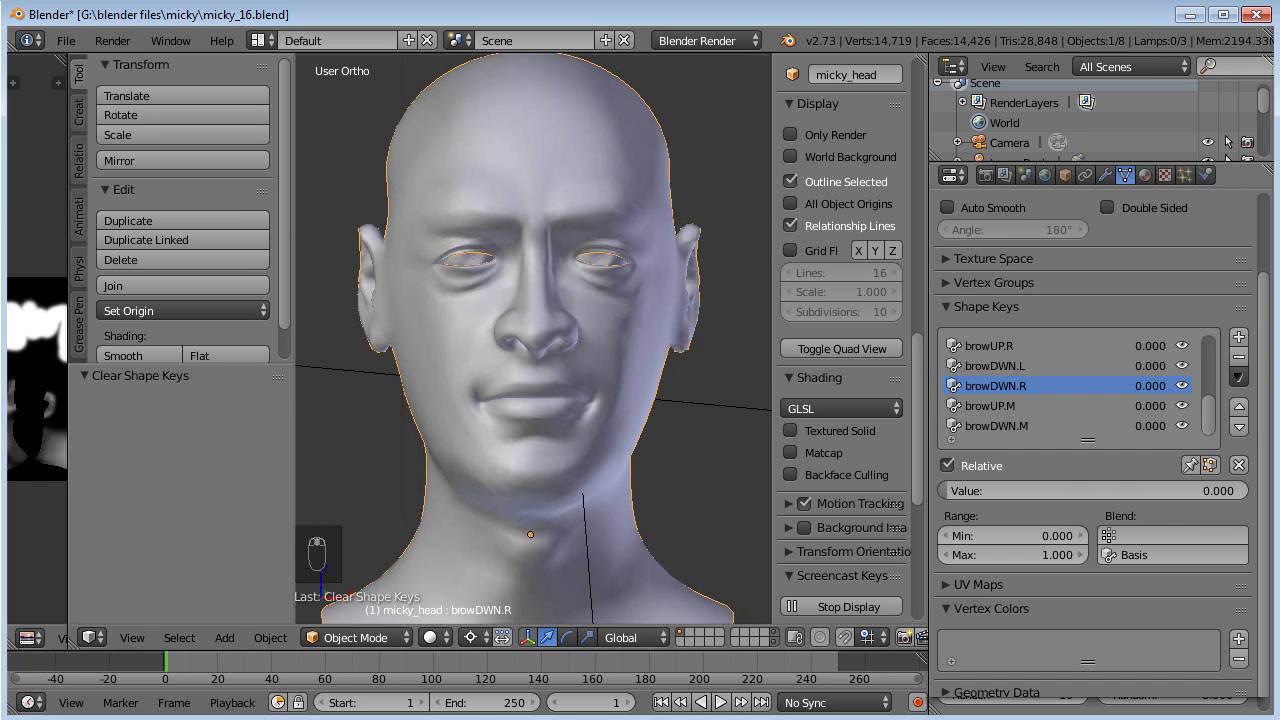